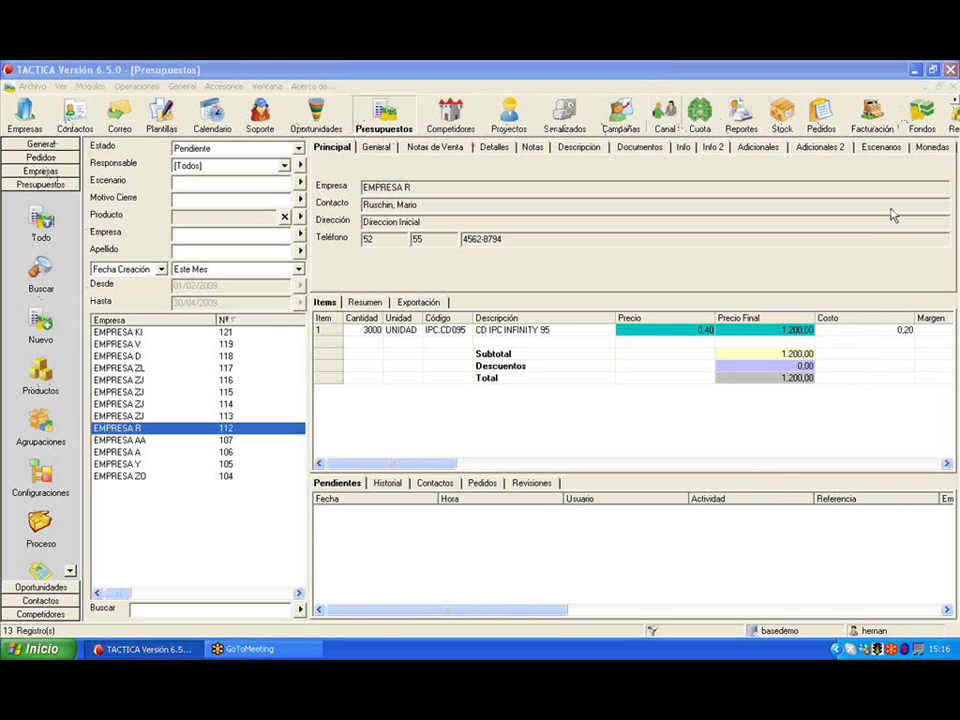
# Open the product catalogue from the Pedidos module.
pyautogui.click(782, 118)
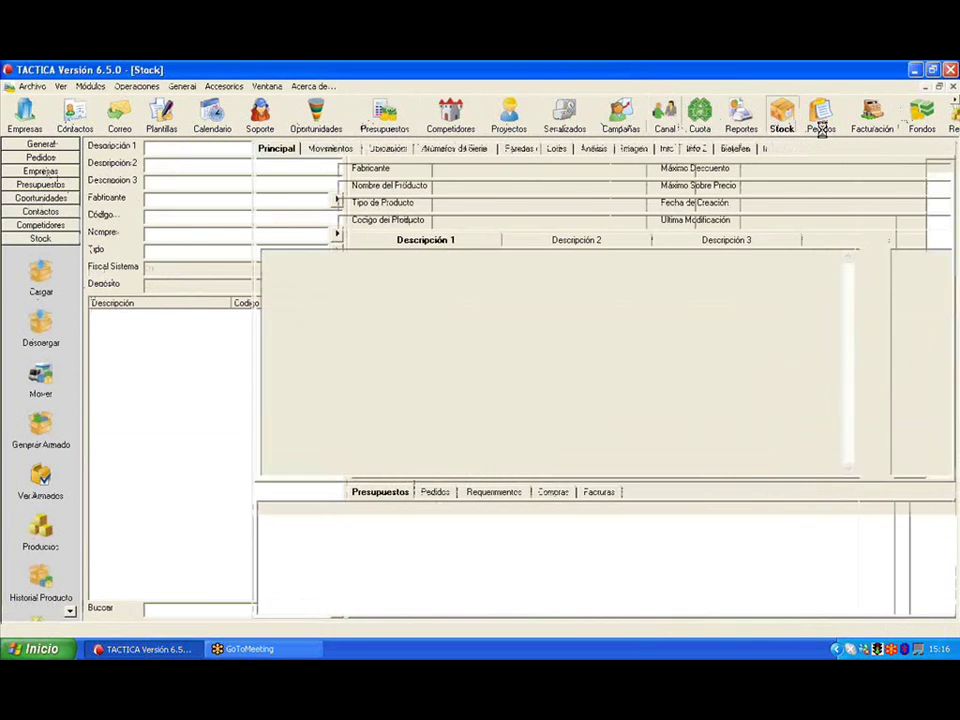
pyautogui.click(820, 125)
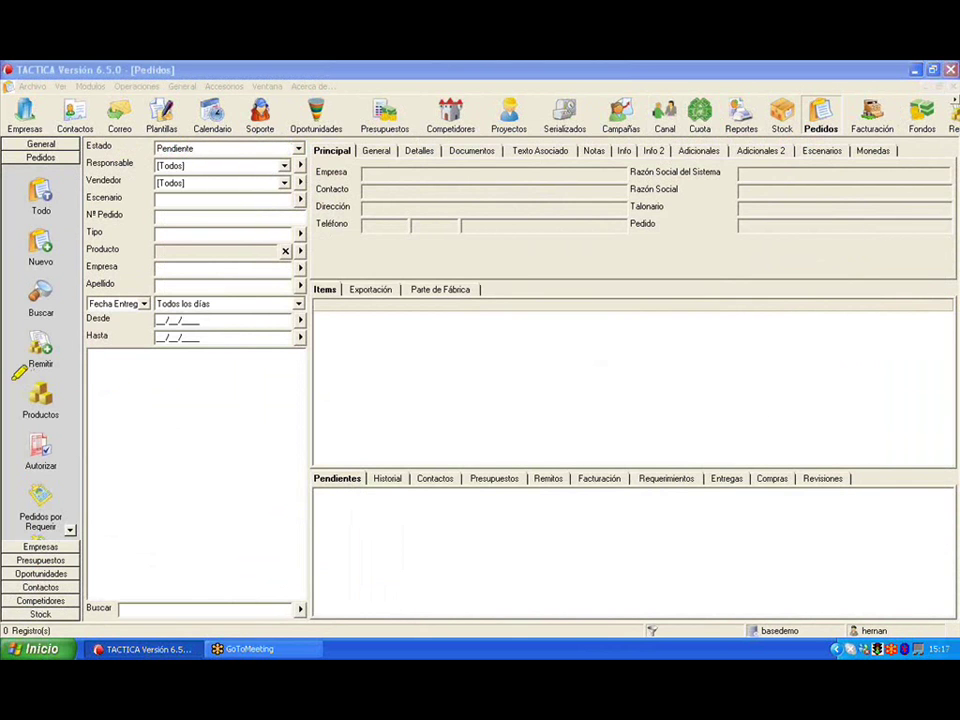
pyautogui.click(38, 400)
pyautogui.click(40, 400)
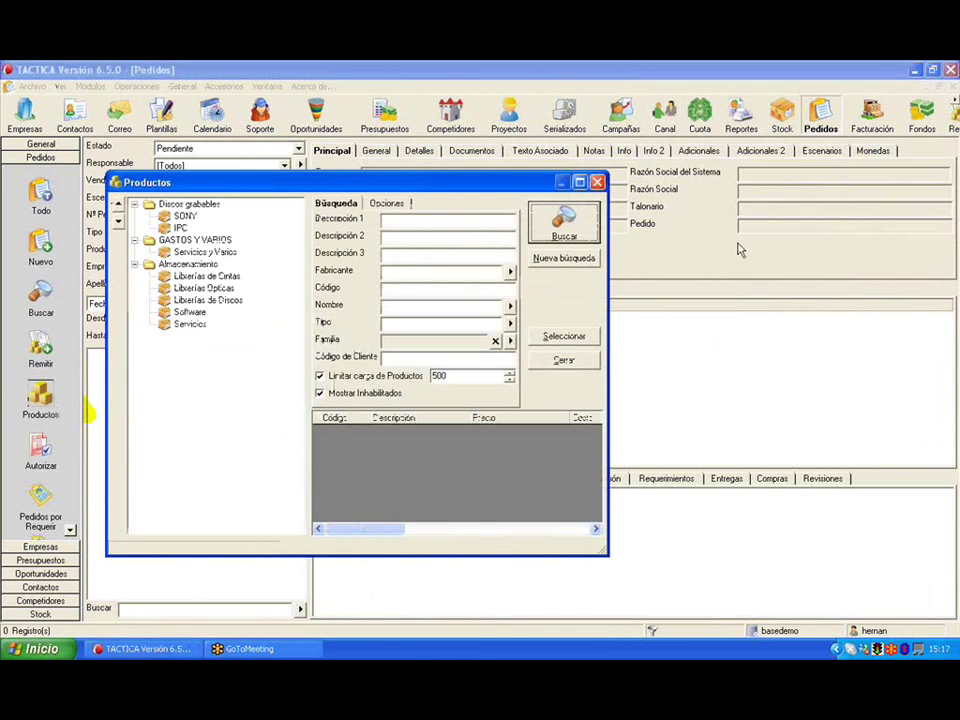
pyautogui.click(674, 164)
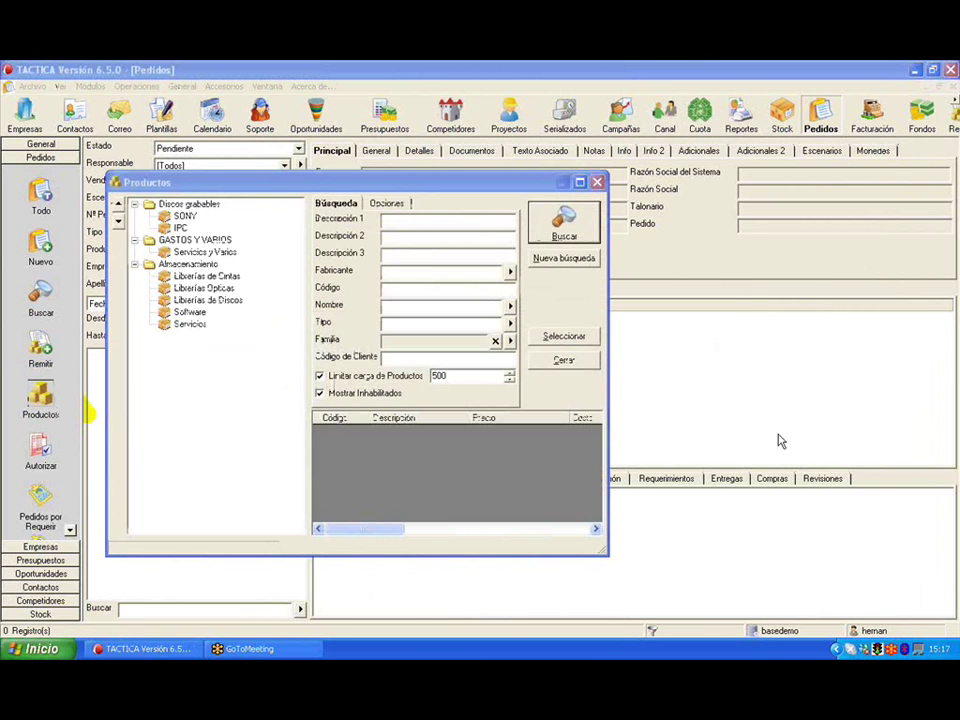
# List the products of the SONY family, search the whole catalogue, and check the operations available for products.
pyautogui.click(188, 204)
pyautogui.click(186, 216)
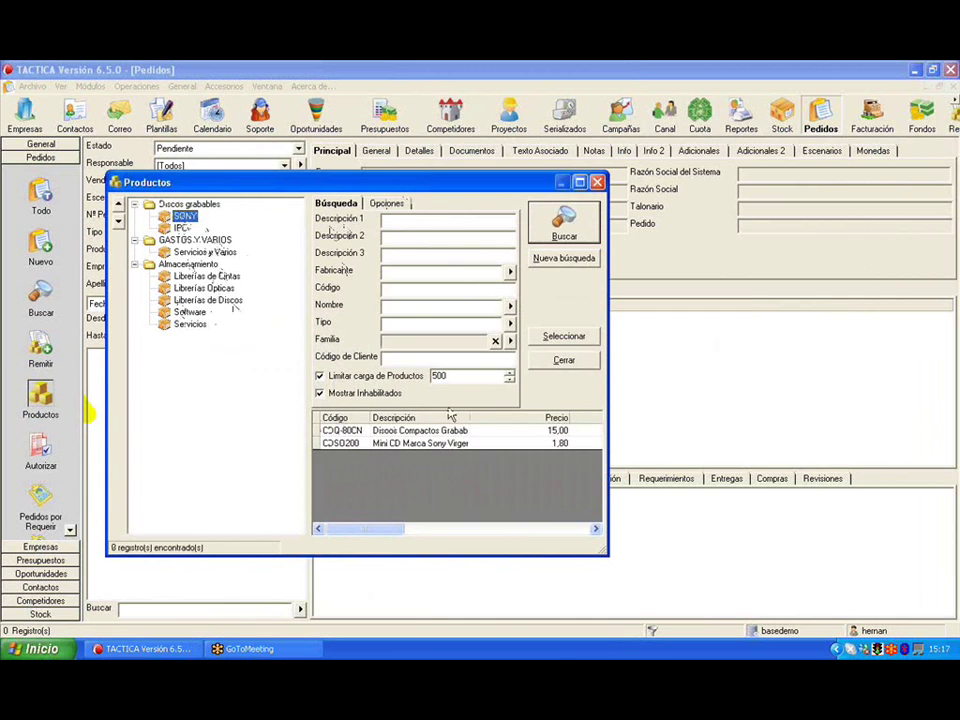
pyautogui.click(564, 222)
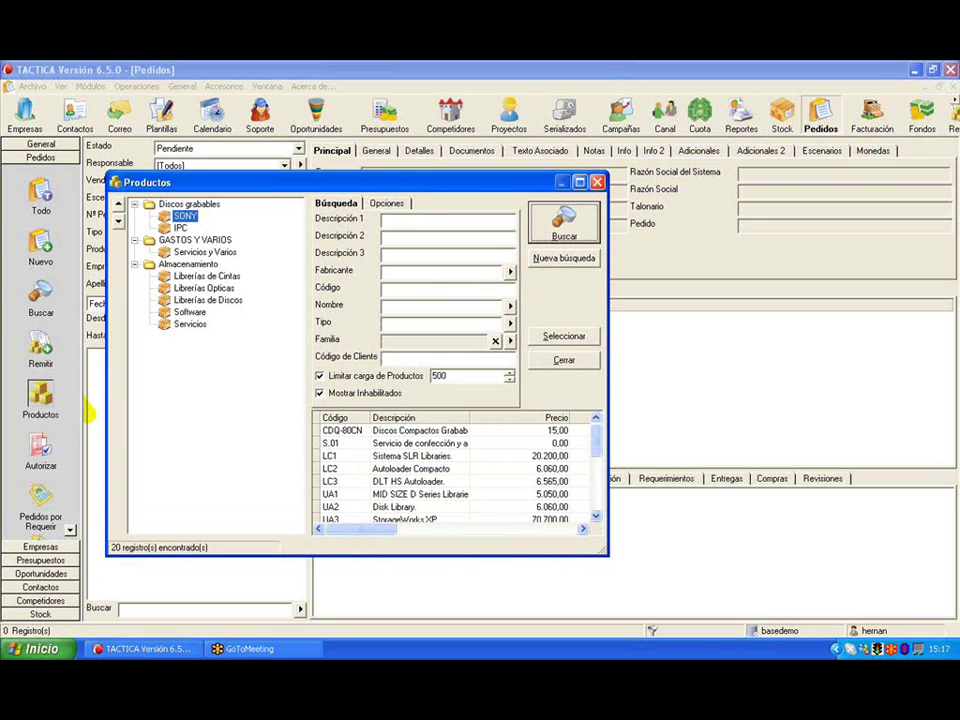
pyautogui.click(386, 204)
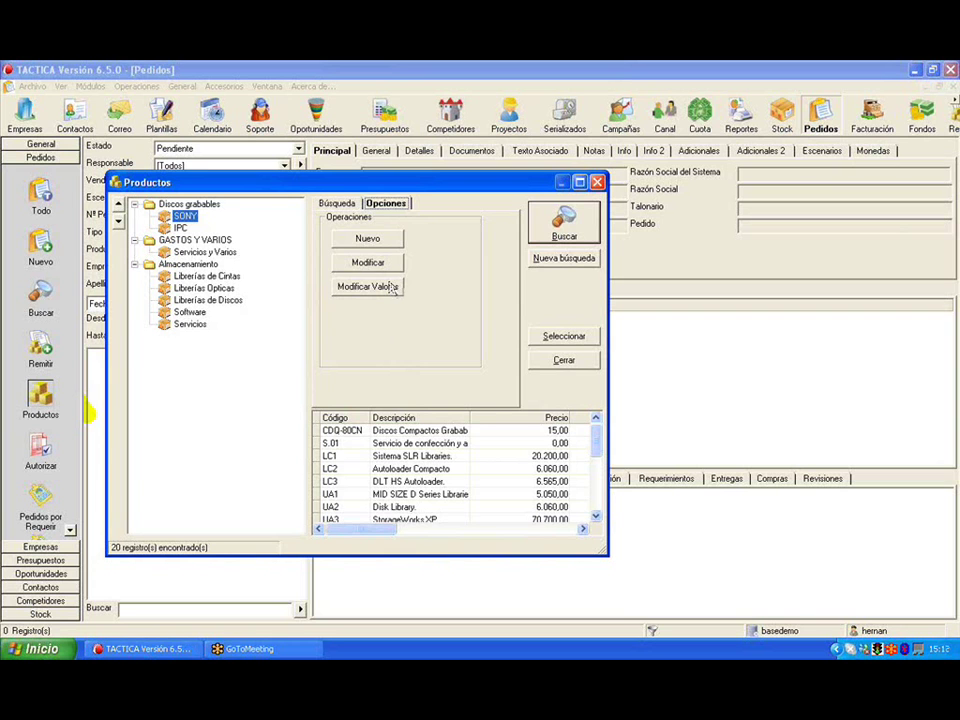
pyautogui.click(350, 204)
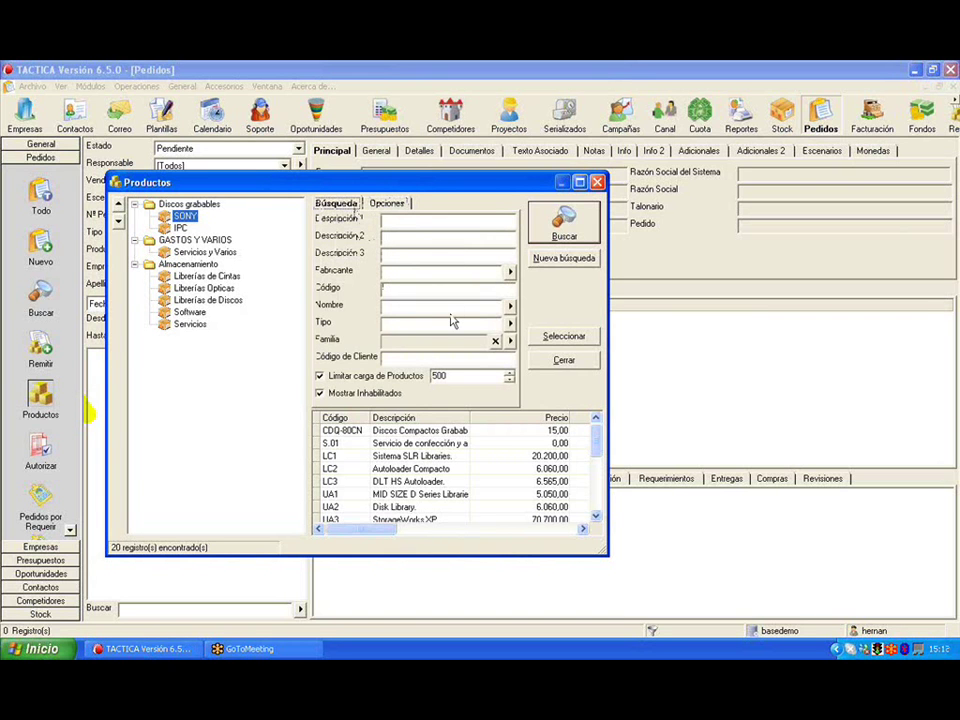
# Create a folder family named Almacenamiento with the Carpeta image under Discos grabables.
pyautogui.rightClick(183, 206)
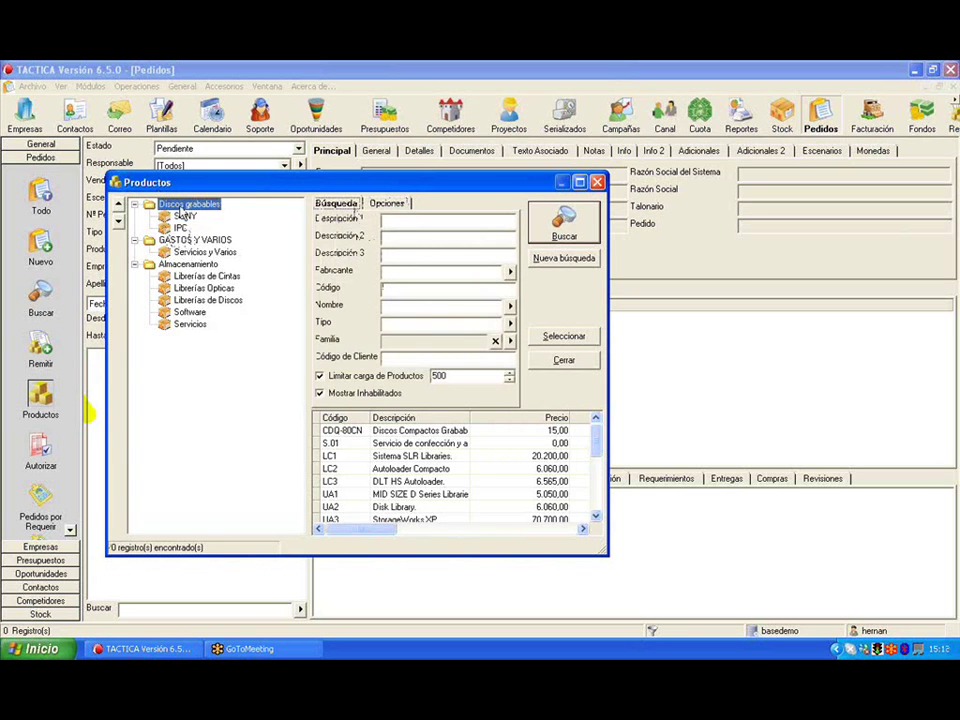
pyautogui.click(205, 217)
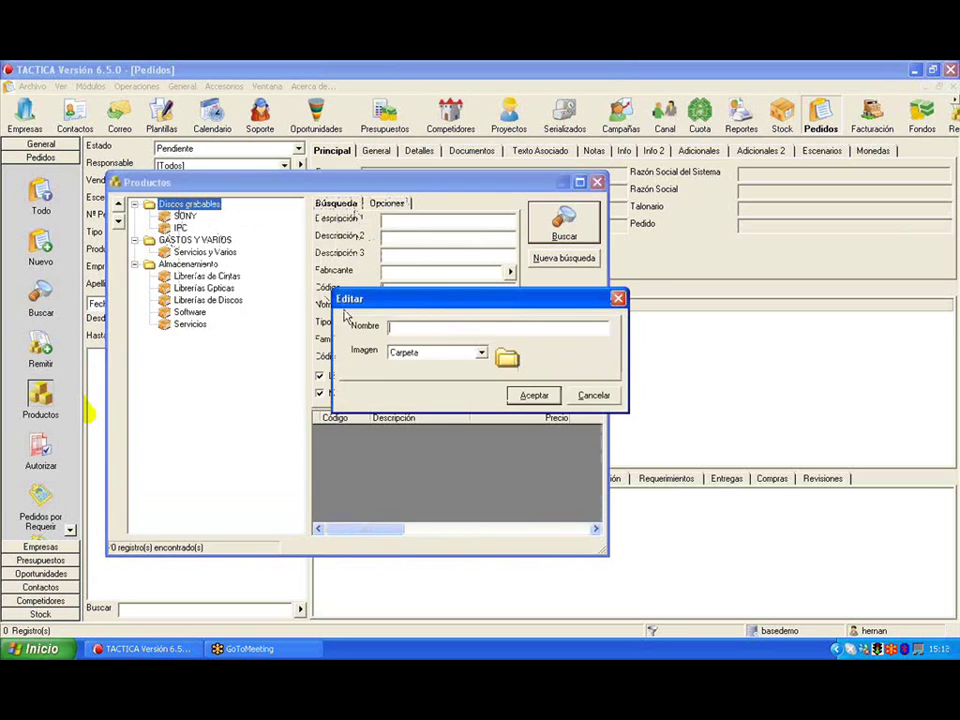
pyautogui.click(481, 353)
pyautogui.click(449, 376)
pyautogui.click(462, 356)
pyautogui.click(438, 367)
pyautogui.click(437, 328)
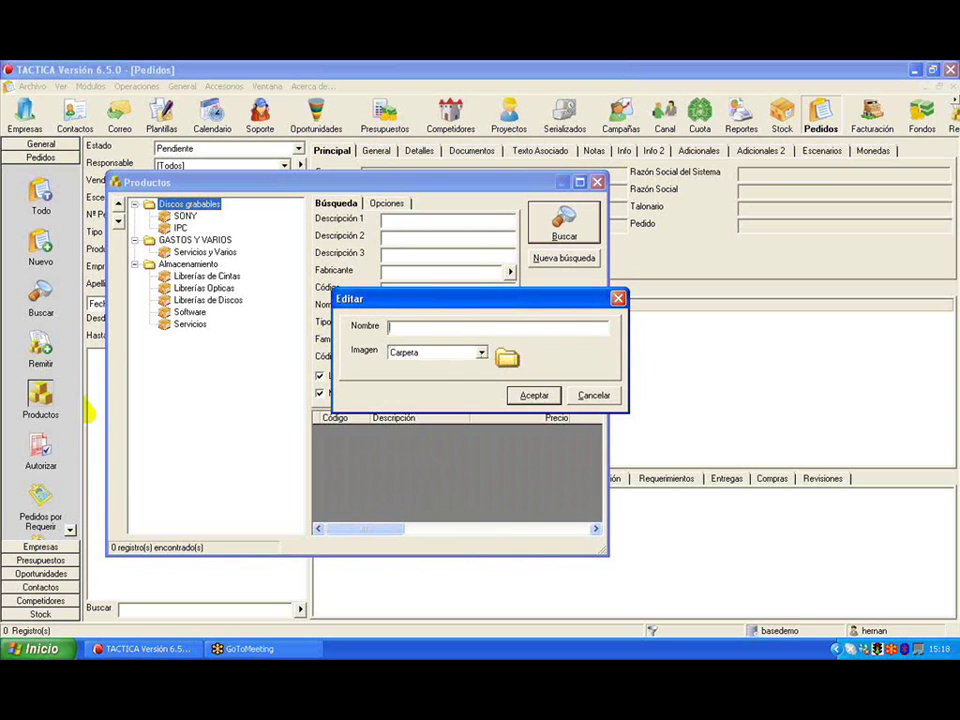
pyautogui.write('Almacénamiento')
pyautogui.press('Return')
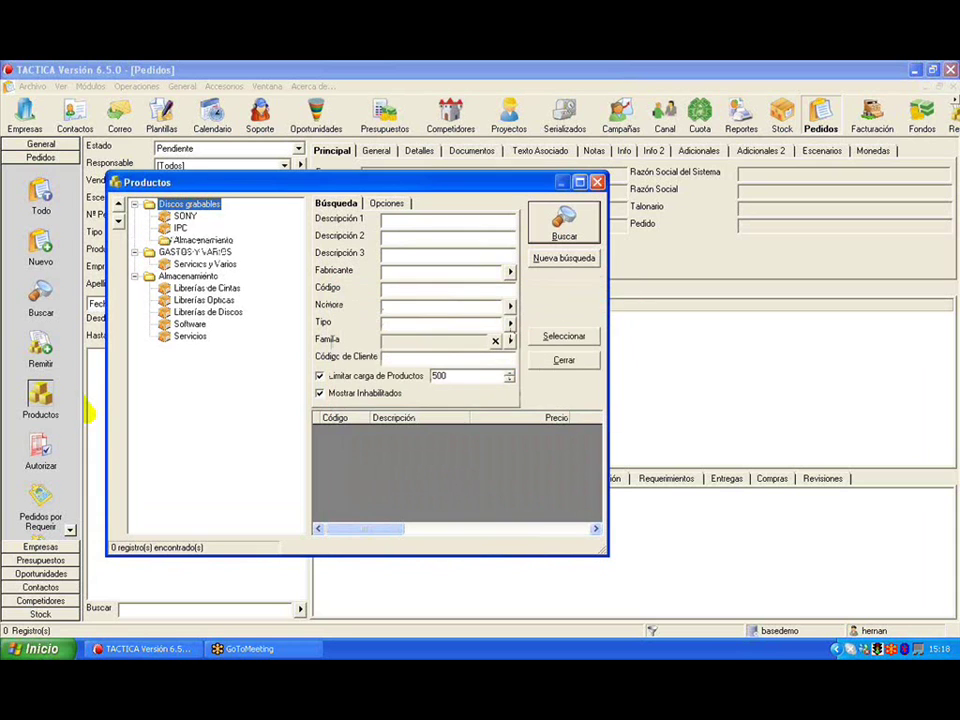
# Move the new Almacenamiento folder out of Discos grabables to the root level of the family tree.
pyautogui.click(216, 243)
pyautogui.click(190, 204)
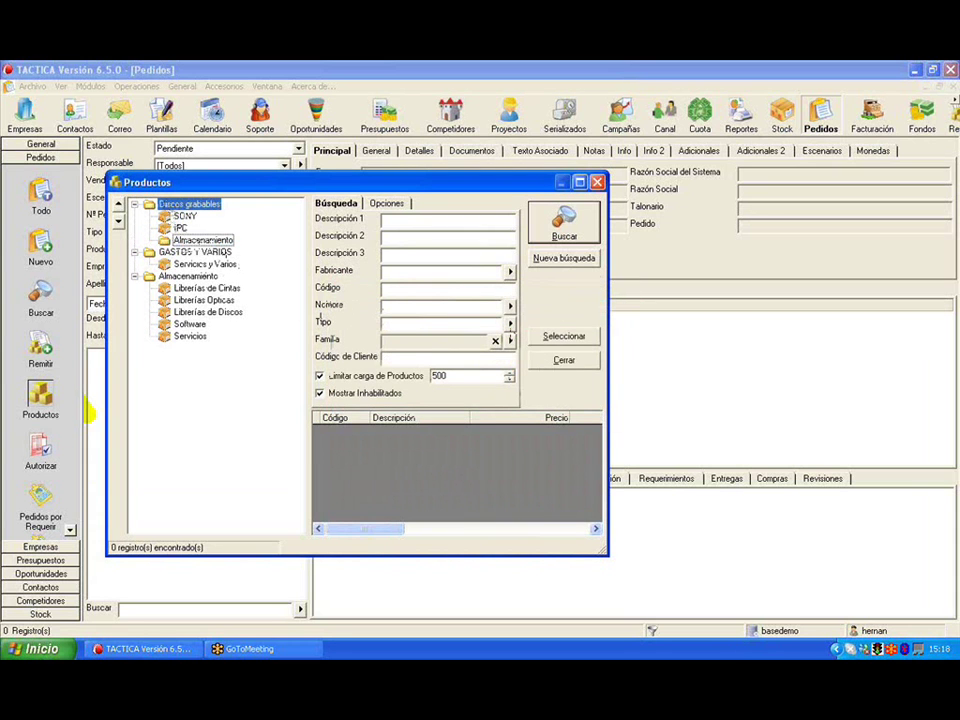
pyautogui.click(202, 240)
pyautogui.moveTo(197, 253); pyautogui.dragTo(141, 246)
pyautogui.click(205, 338)
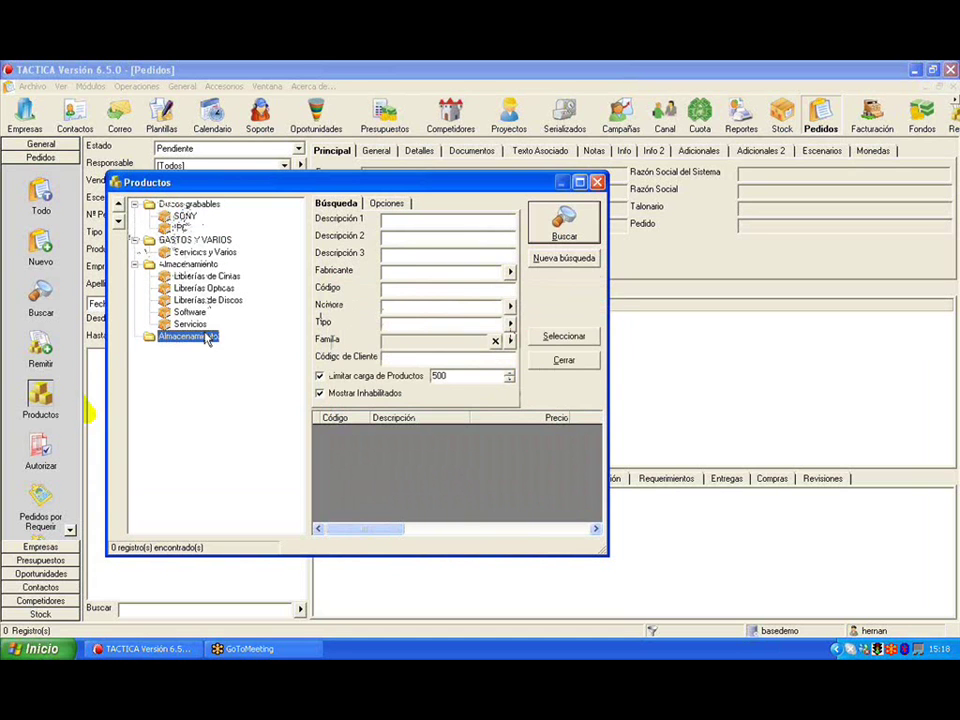
# Add a subfamily named Cintas with the Producto image inside the new root-level Almacenamiento folder.
pyautogui.rightClick(208, 340)
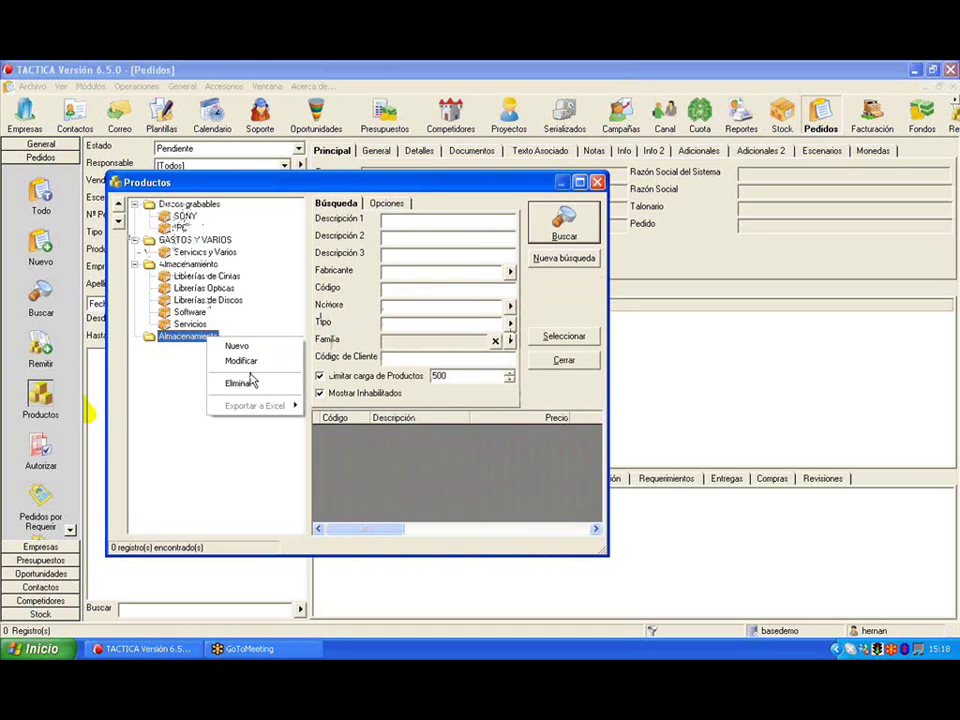
pyautogui.click(252, 360)
pyautogui.click(456, 354)
pyautogui.click(437, 377)
pyautogui.click(447, 330)
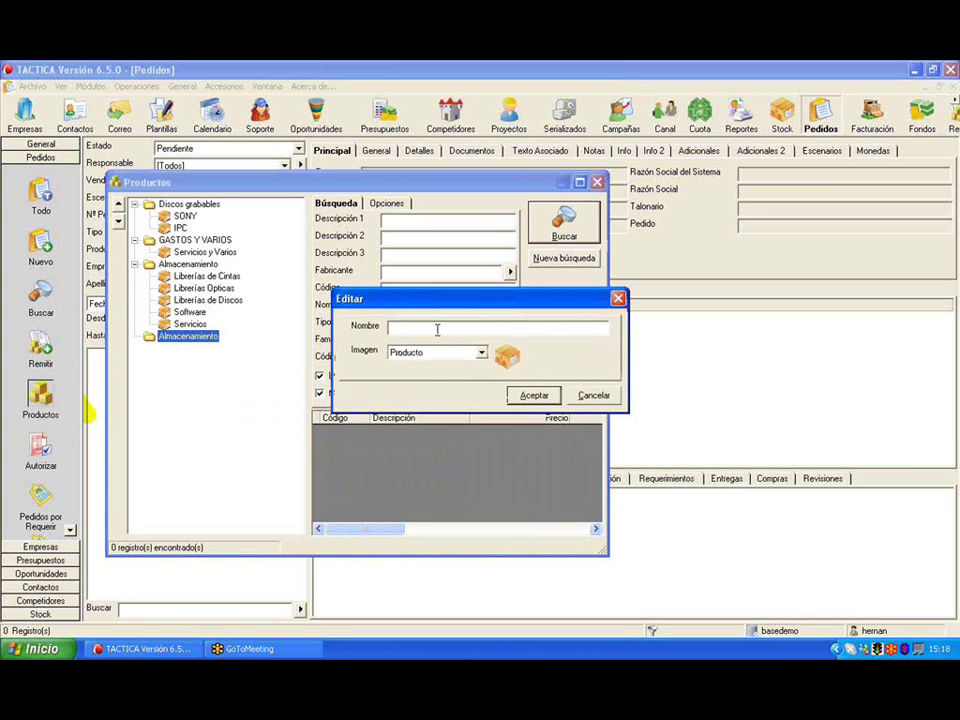
pyautogui.write('Cintas')
pyautogui.click(534, 395)
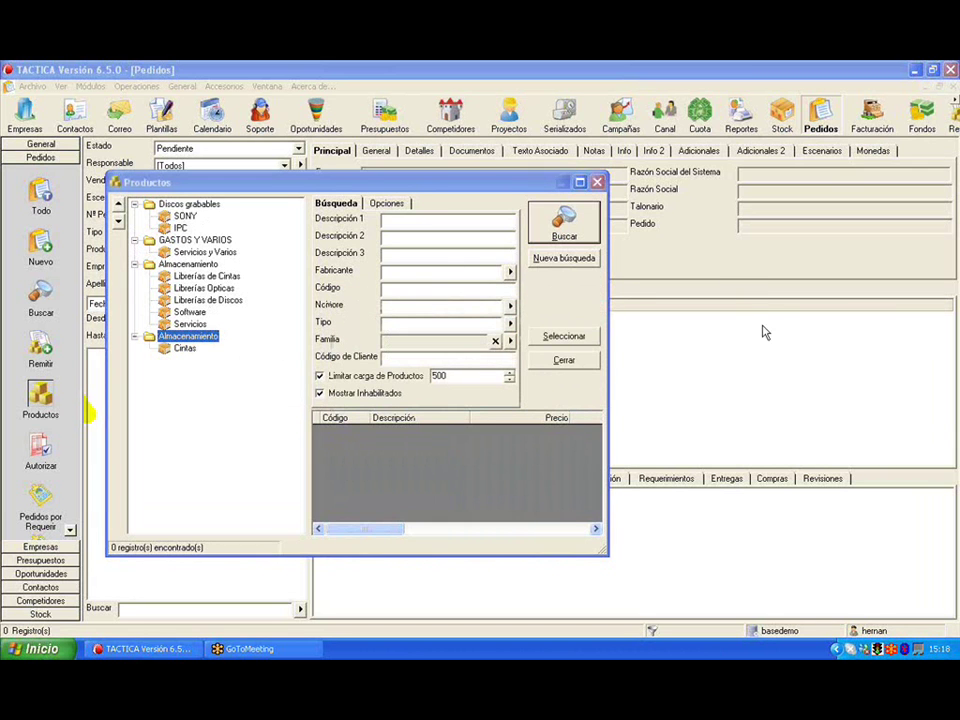
# Start a new product in the Almacenamiento family and enter the code ALMACENAMIENTO ESPECIAL.
pyautogui.moveTo(205, 345)
pyautogui.mouseDown()
pyautogui.moveTo(186, 356)
pyautogui.moveTo(156, 345)
pyautogui.moveTo(229, 325)
pyautogui.mouseUp()
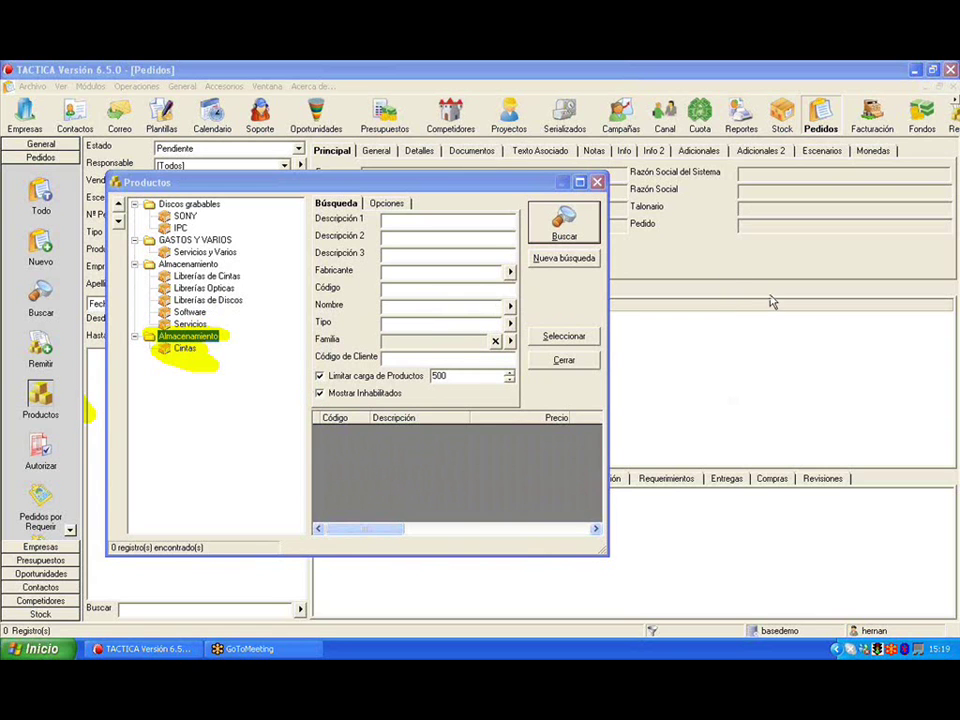
pyautogui.moveTo(350, 182); pyautogui.dragTo(372, 114)
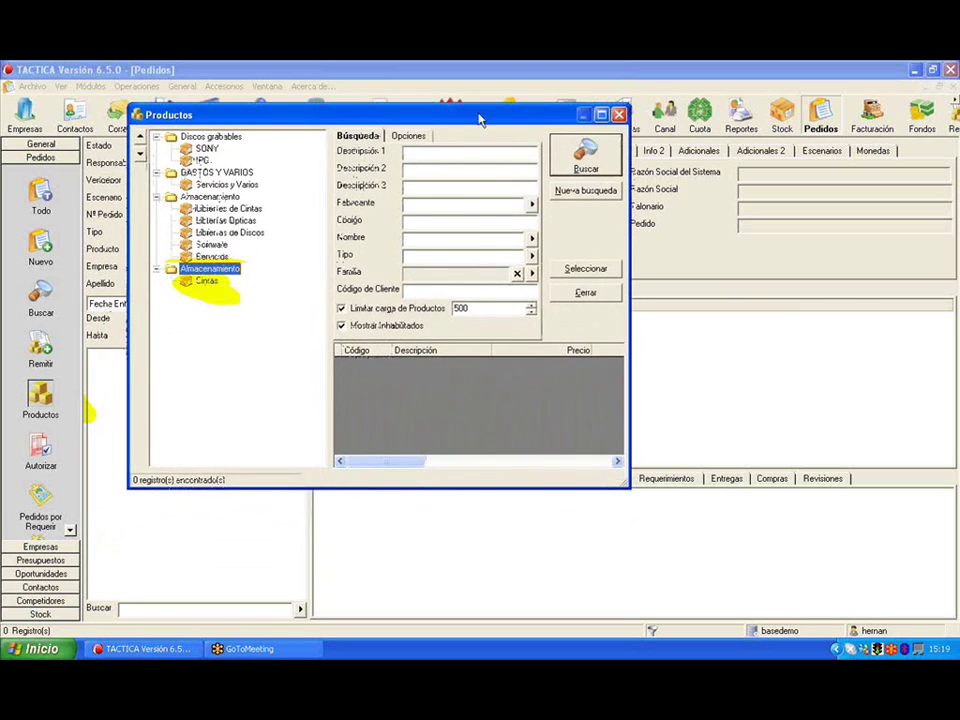
pyautogui.rightClick(424, 394)
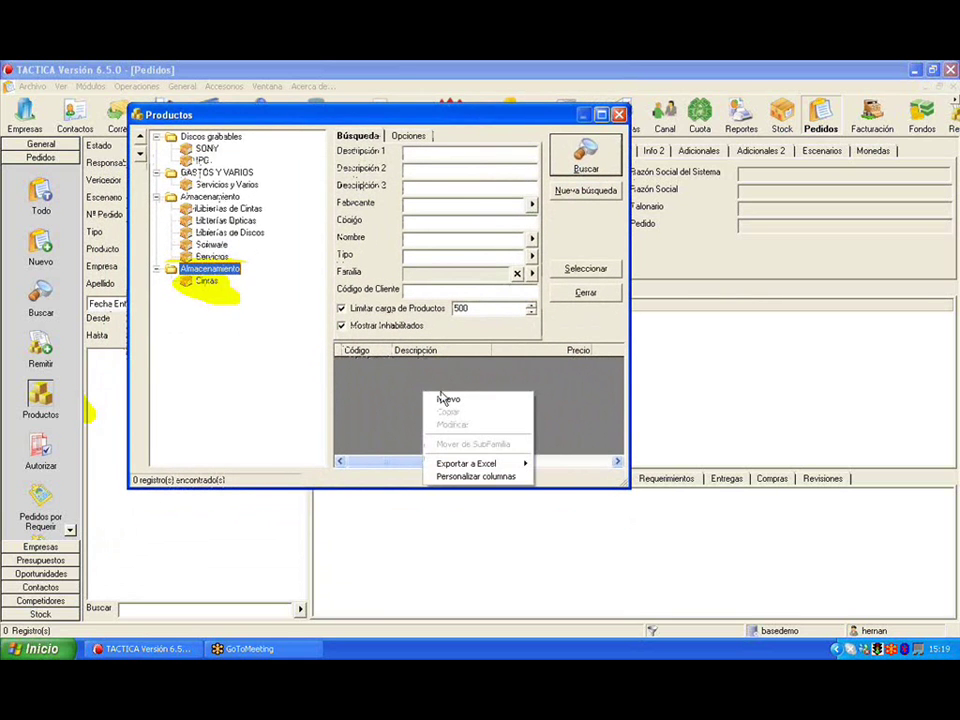
pyautogui.click(414, 135)
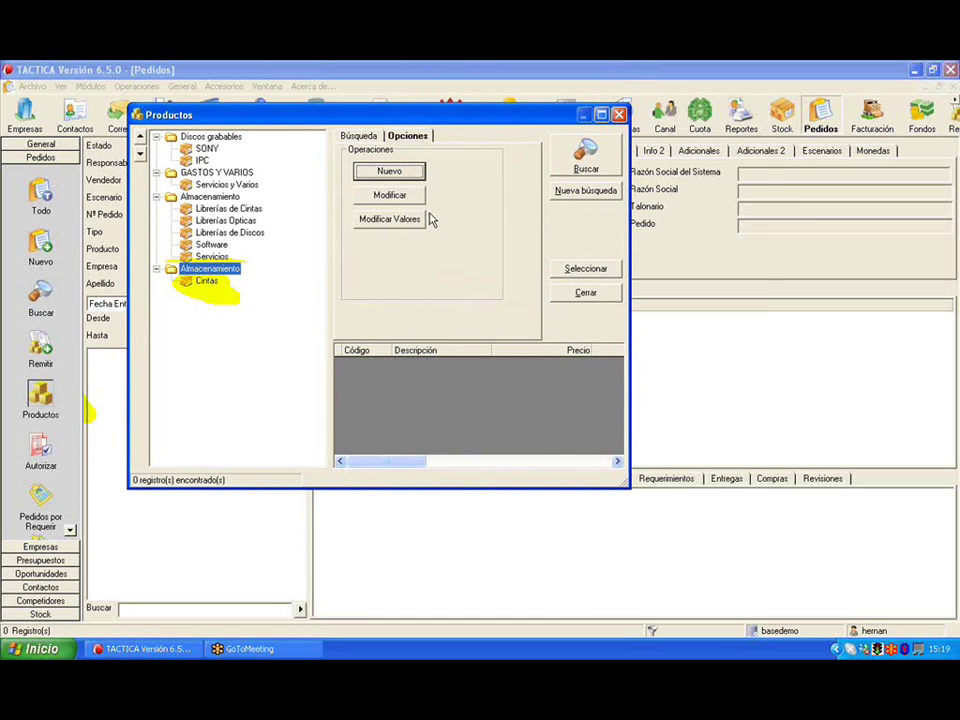
pyautogui.click(389, 171)
pyautogui.moveTo(563, 168); pyautogui.dragTo(490, 157)
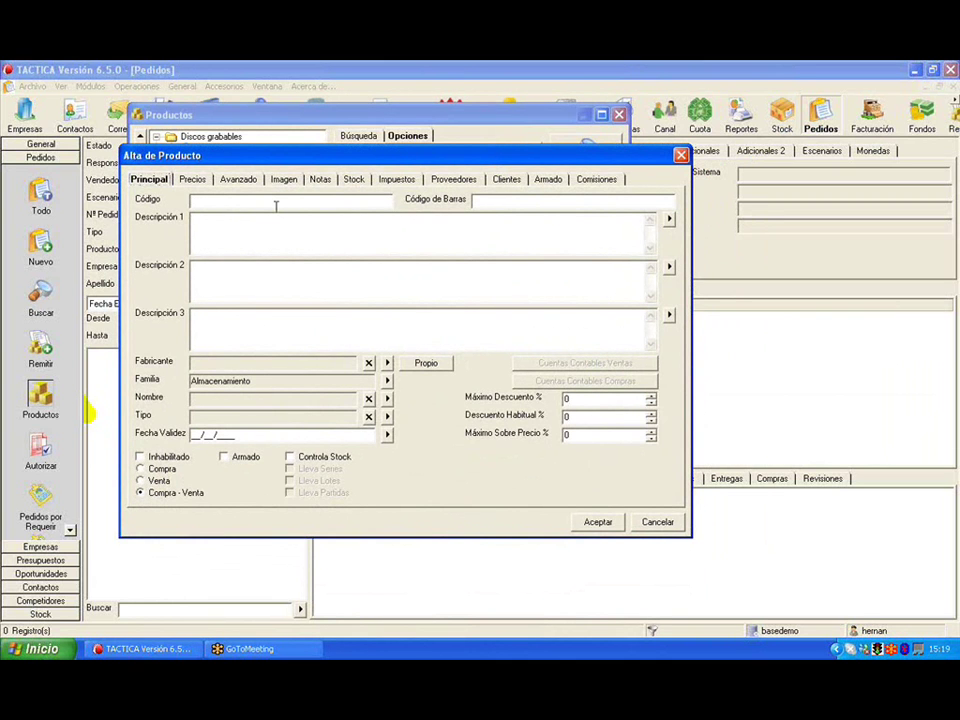
pyautogui.write('ALMACEN')
pyautogui.write(' -')
pyautogui.write('MIENTO ESPECI')
pyautogui.write('AL')
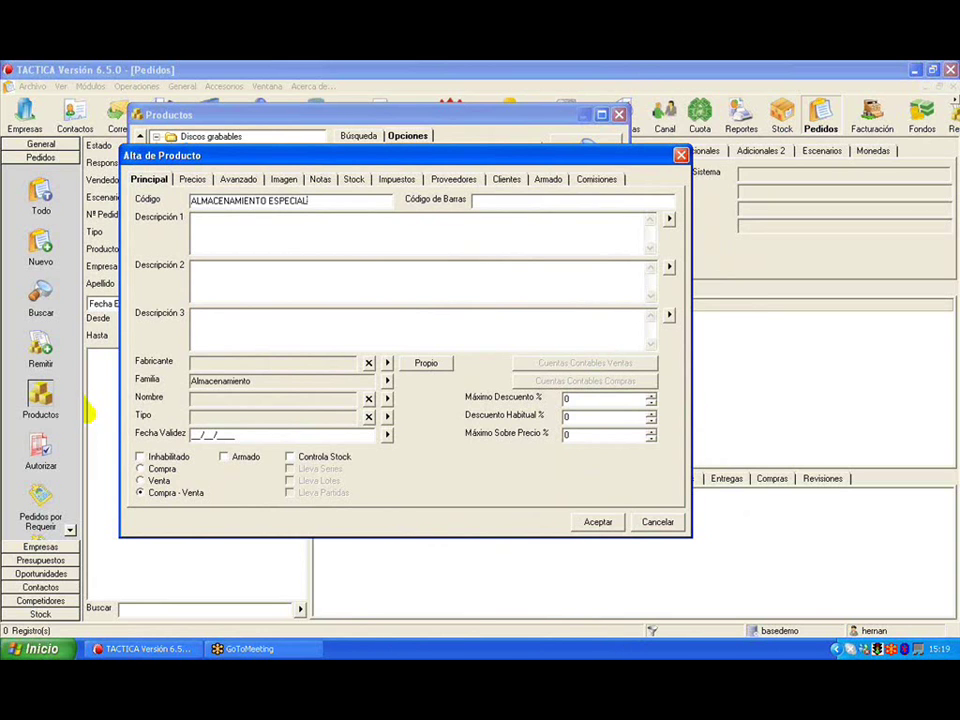
# Test the length of the product code with long runs of repeated A and B letters, and restore ALMACENAMIENTO ESPECIAL.
pyautogui.click(482, 203)
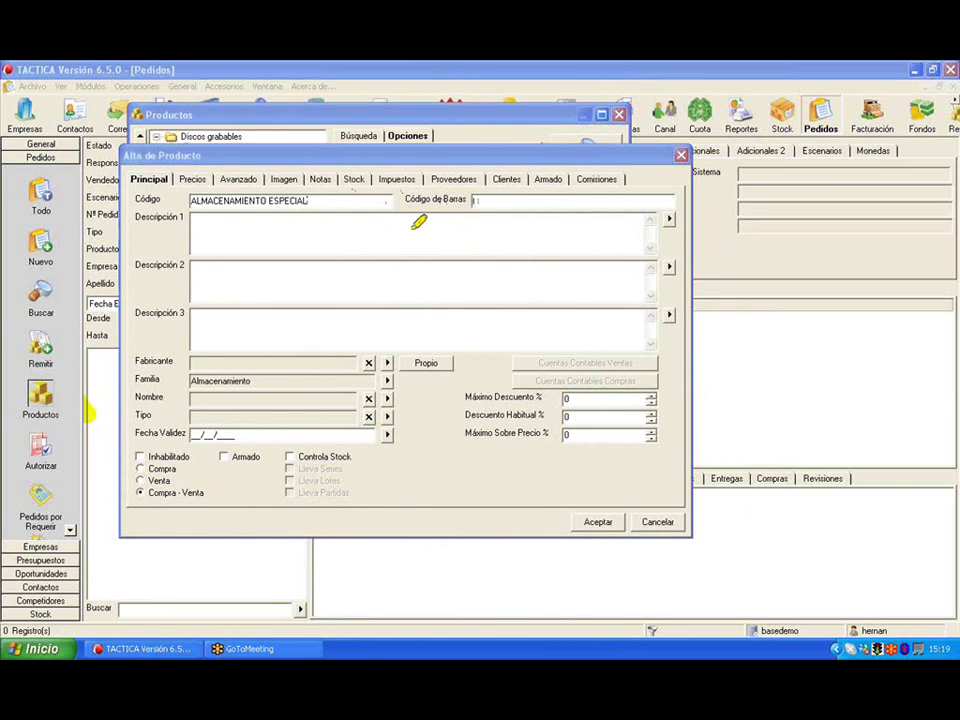
pyautogui.moveTo(383, 198)
pyautogui.mouseDown()
pyautogui.moveTo(225, 189)
pyautogui.moveTo(364, 197)
pyautogui.mouseUp()
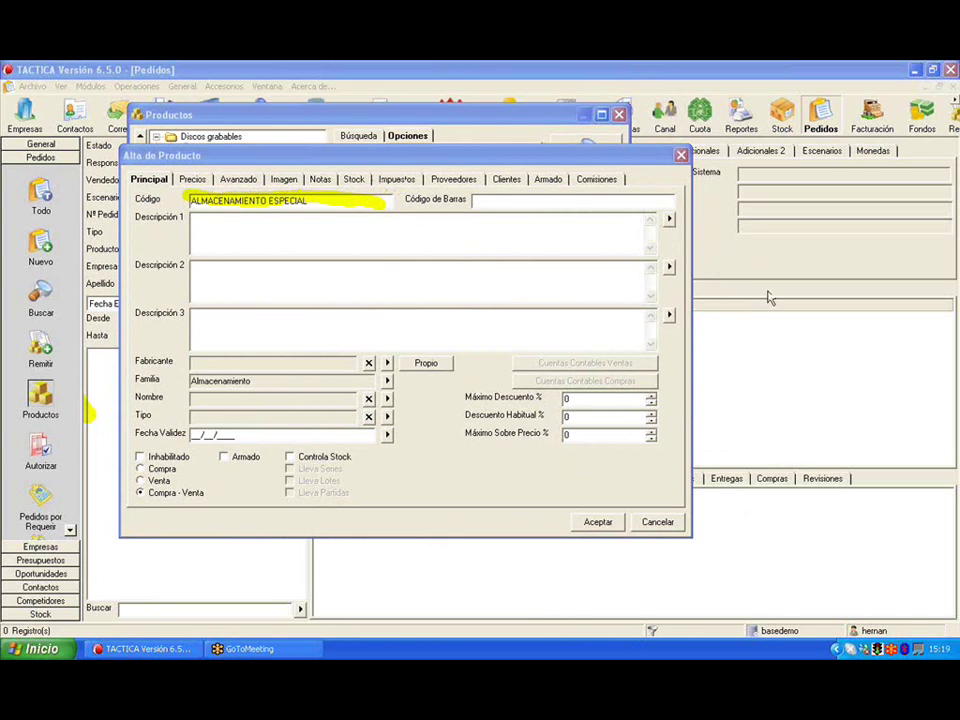
pyautogui.click(375, 201)
pyautogui.write('4')
pyautogui.write('AAAAAAAAAAAAAAAAAAAAAAAAAAAAAAAAAAAAAAA')
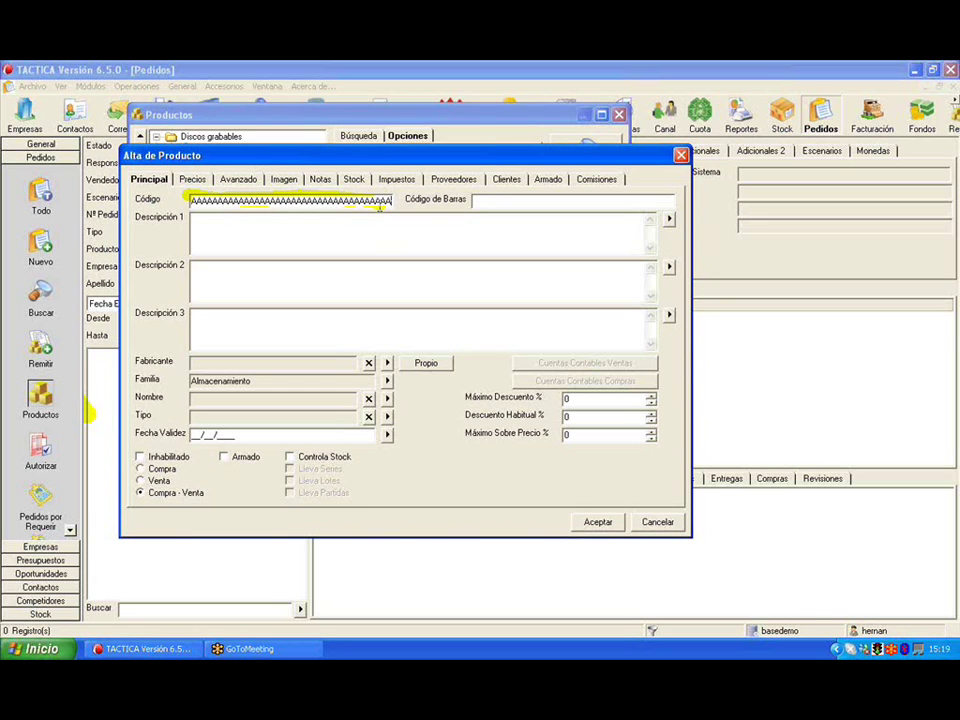
pyautogui.write('A')
pyautogui.write('BBBBBBBBBBBBBBBBBBBBBBBBBBBBBBBBBBBBB')
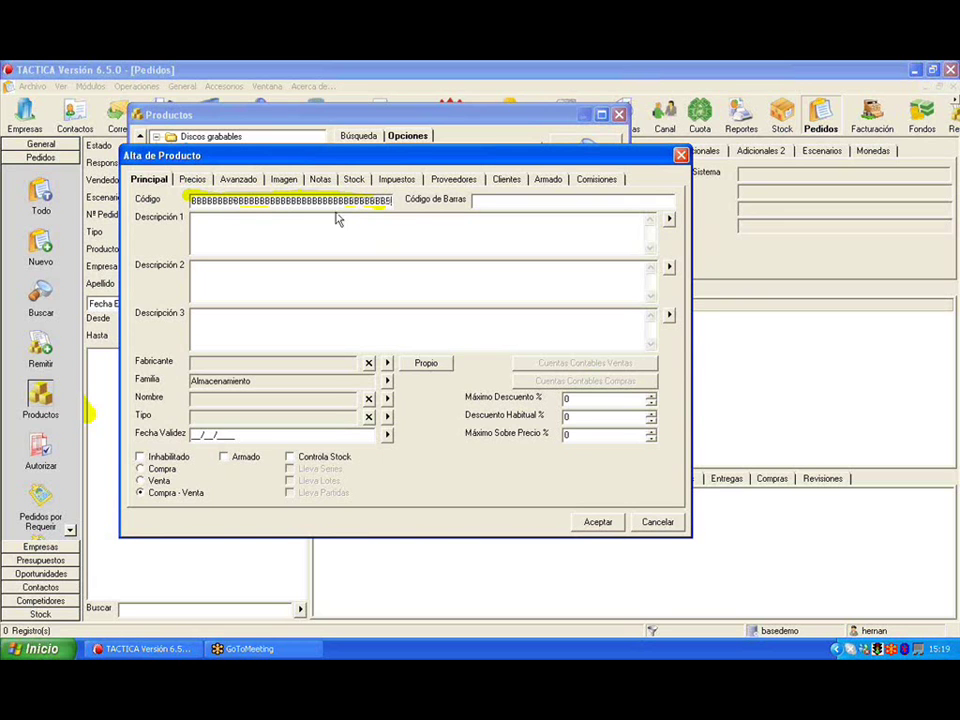
pyautogui.moveTo(388, 200); pyautogui.dragTo(308, 193)
pyautogui.press('BackSpace')
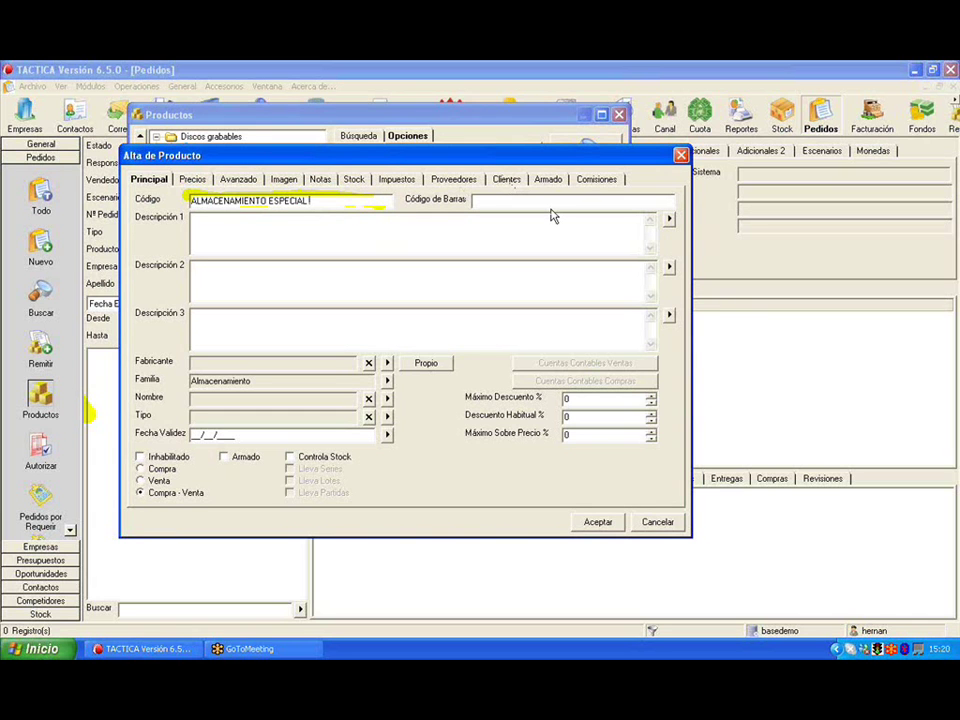
# Enter "Almacenamiento simple" as Descripción 1 and "Almacenamiento especial de larga descripcion" as Descripción 2 of the product.
pyautogui.click(300, 275)
pyautogui.write('Almacenamiento simple')
pyautogui.click(225, 296)
pyautogui.write('Alma')
pyautogui.press('BackSpace')
pyautogui.press('BackSpace')
pyautogui.press('BackSpace')
pyautogui.write('macenamiento')
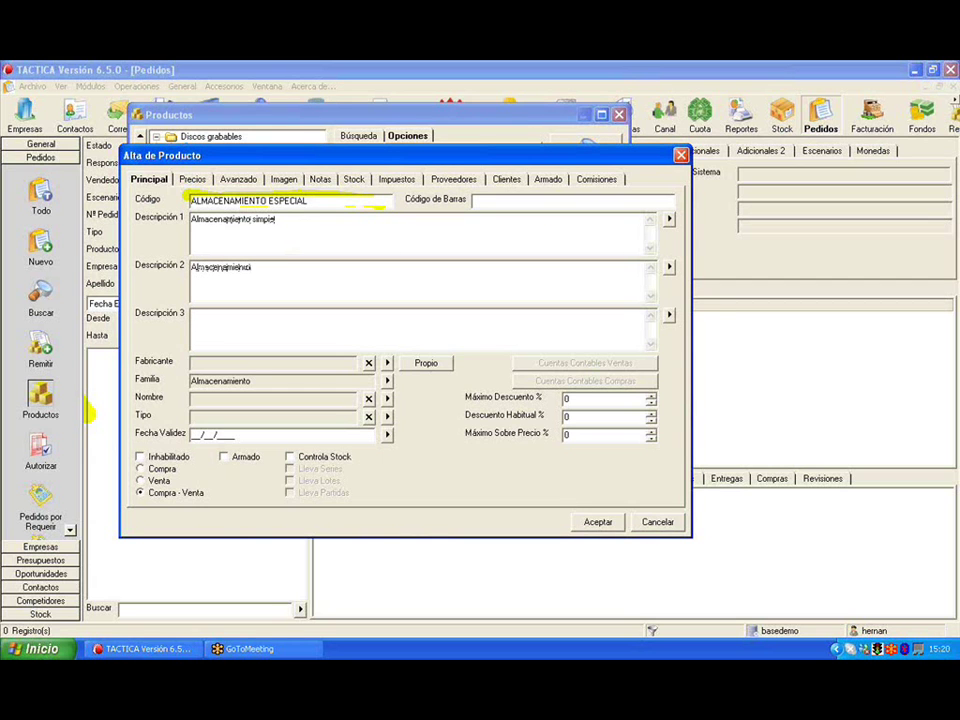
pyautogui.write(' espcial')
pyautogui.press('BackSpace')
pyautogui.press('BackSpace')
pyautogui.press('BackSpace')
pyautogui.press('BackSpace')
pyautogui.write('ecial de larga des')
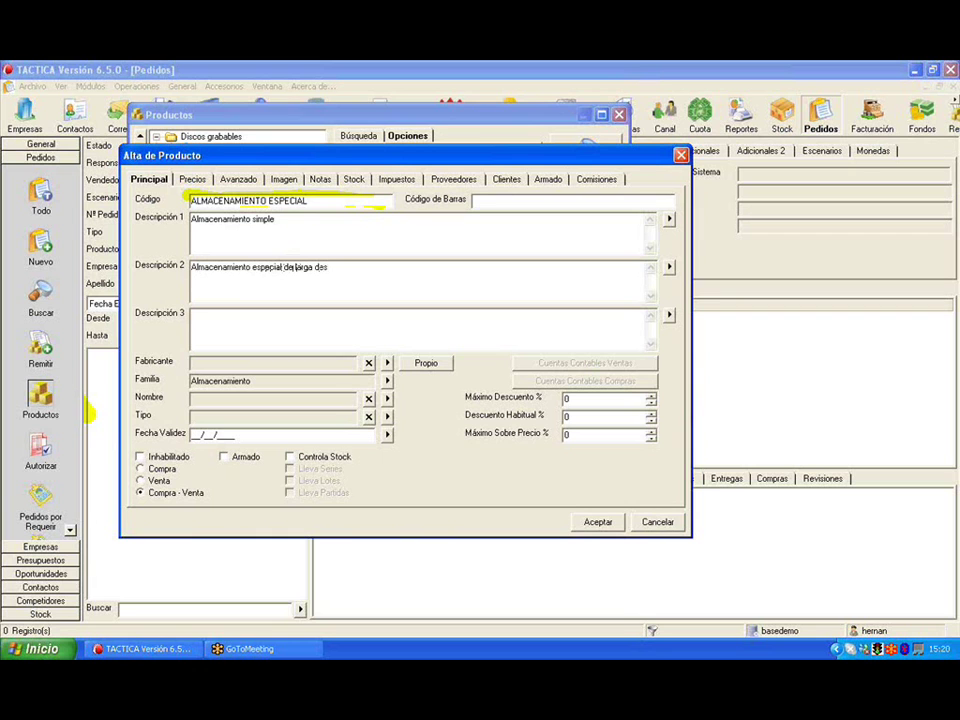
pyautogui.write('cripcion')
# Enter STORAGE as Descripción 3 and assign the own company, BACKUP LATINA, as the product's manufacturer.
pyautogui.click(218, 335)
pyautogui.write('STORAGE')
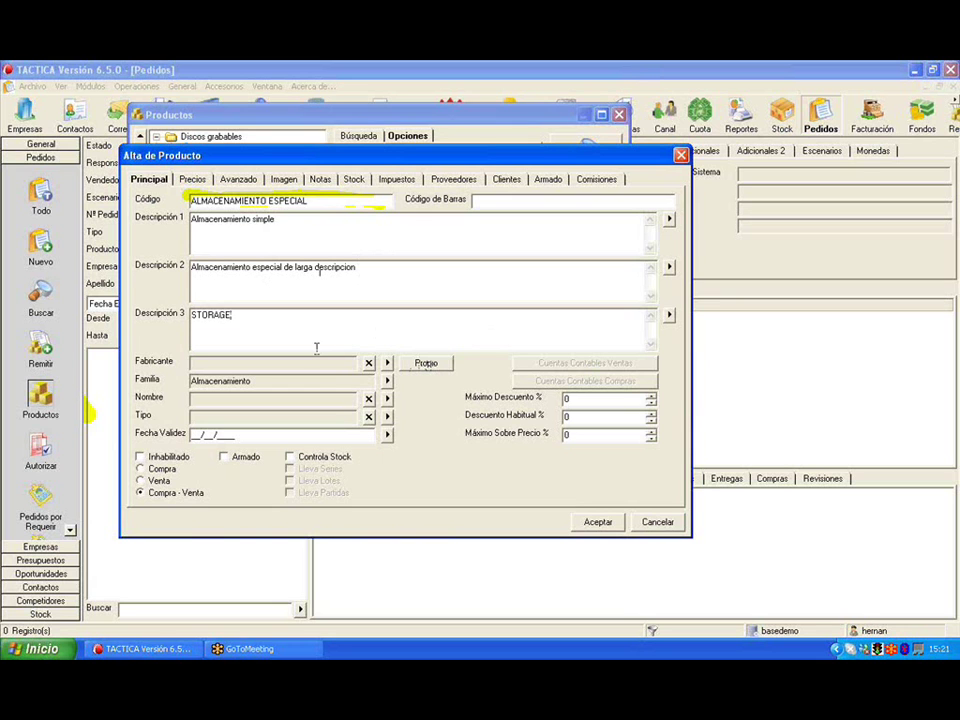
pyautogui.click(410, 365)
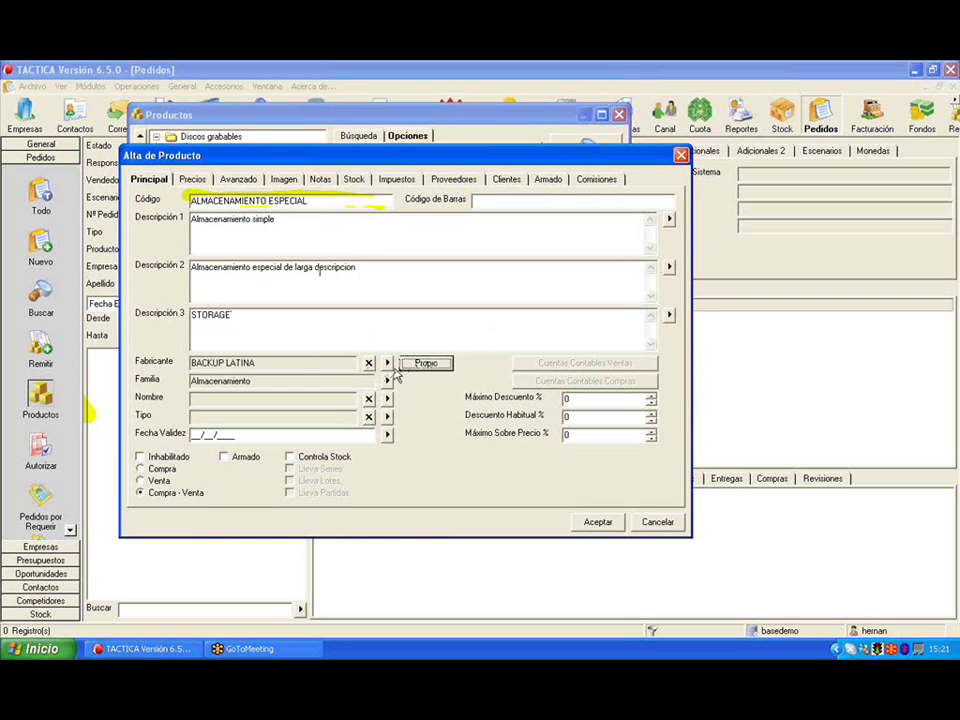
pyautogui.moveTo(317, 363); pyautogui.dragTo(165, 364)
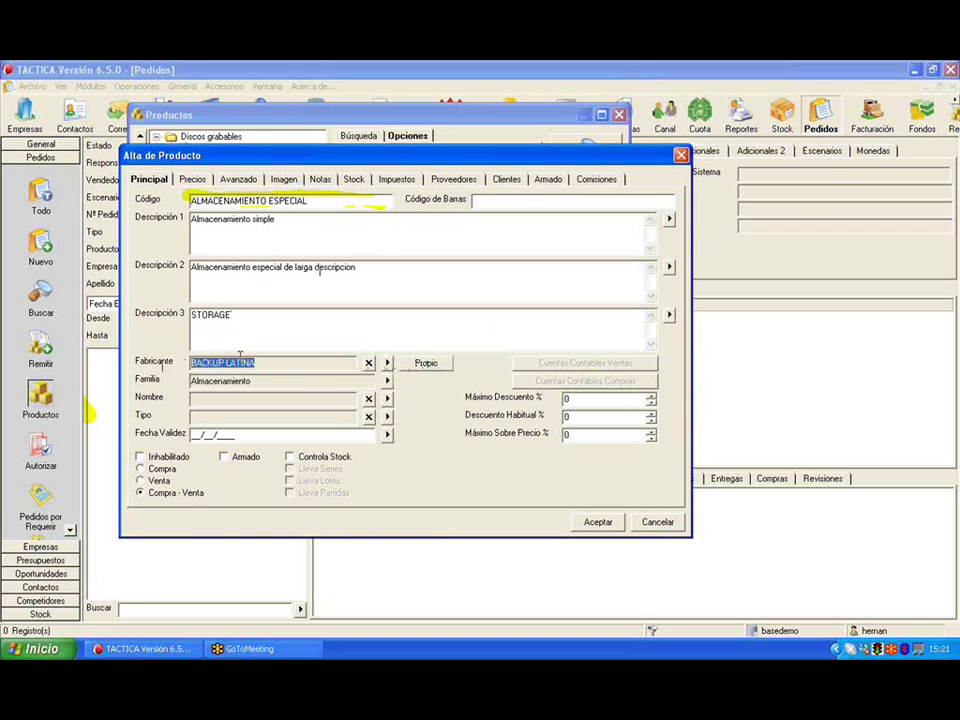
# Replace the product's manufacturer with PROVEEDOR C by searching the company list by name.
pyautogui.click(386, 363)
pyautogui.moveTo(520, 171); pyautogui.dragTo(270, 126)
pyautogui.moveTo(215, 183); pyautogui.dragTo(104, 193)
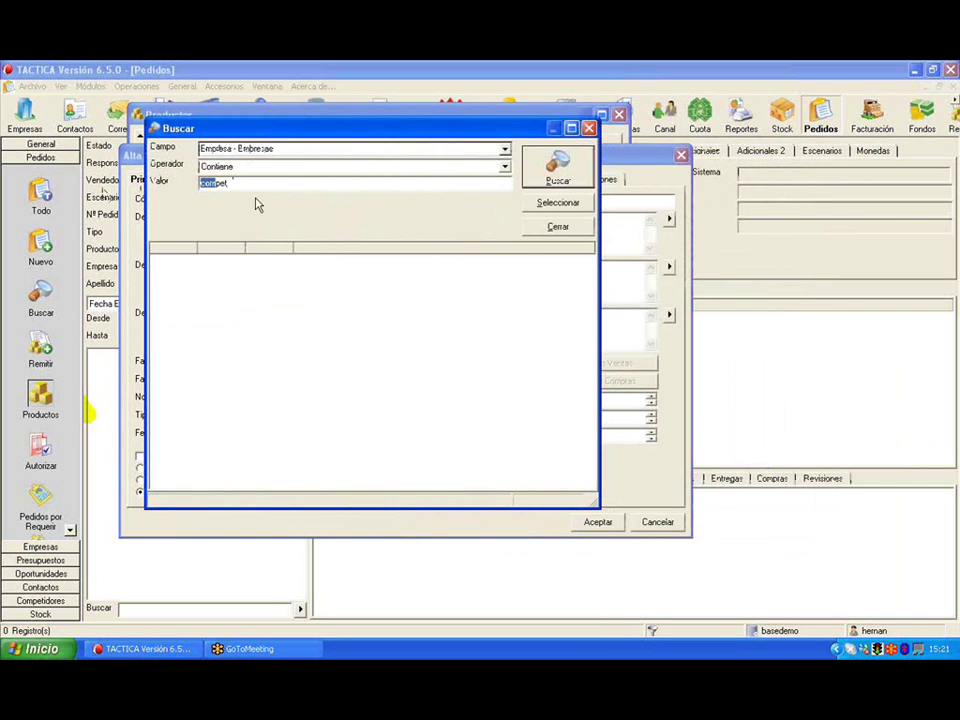
pyautogui.write('prom')
pyautogui.write('ee')
pyautogui.click(570, 168)
pyautogui.doubleClick(214, 286)
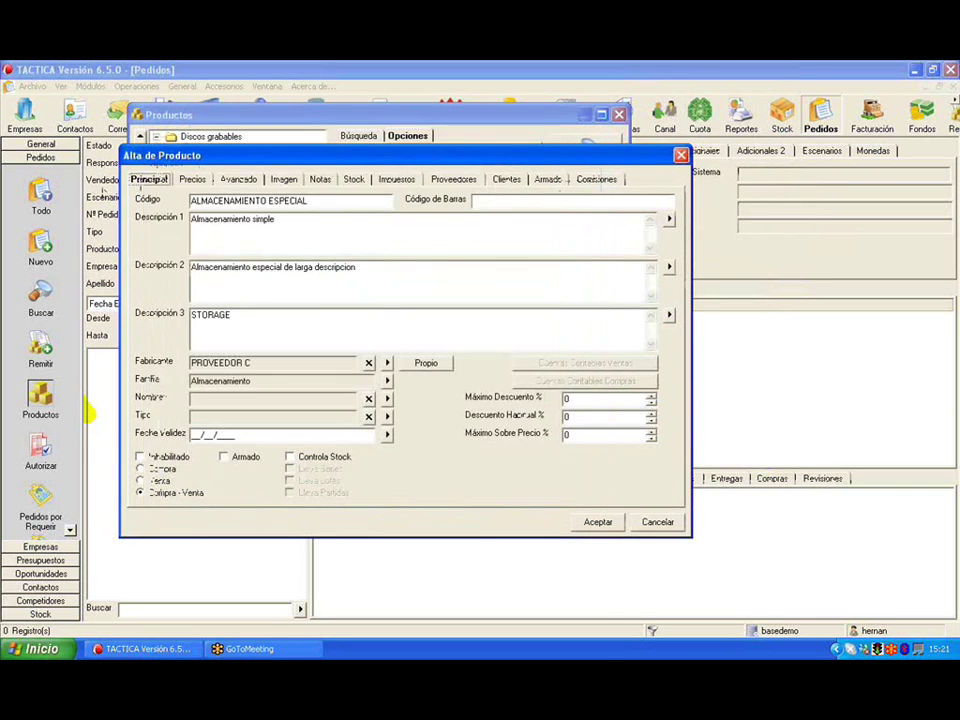
# Assign Almacenamiento as the product's Nombre and Servicio as its Tipo.
pyautogui.click(388, 399)
pyautogui.press('Return')
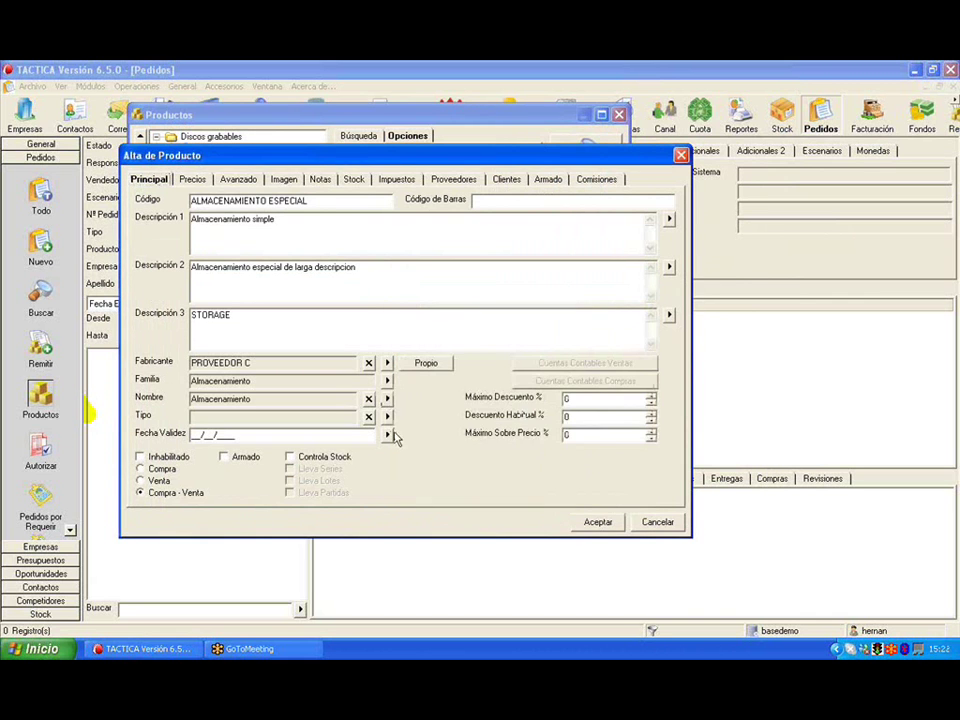
pyautogui.click(388, 416)
pyautogui.click(436, 327)
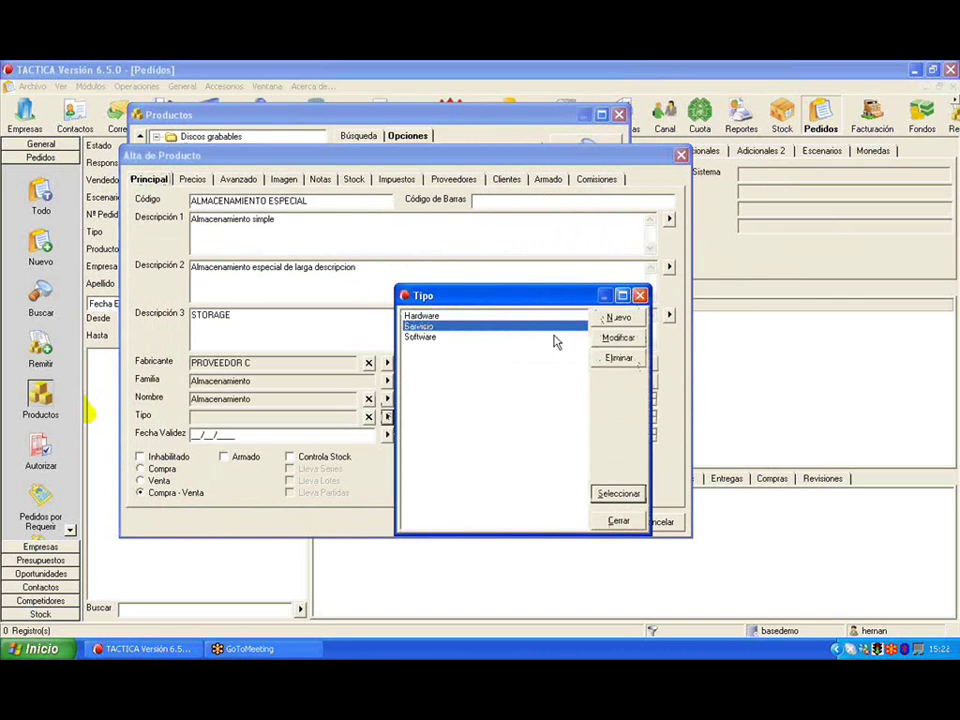
pyautogui.click(728, 268)
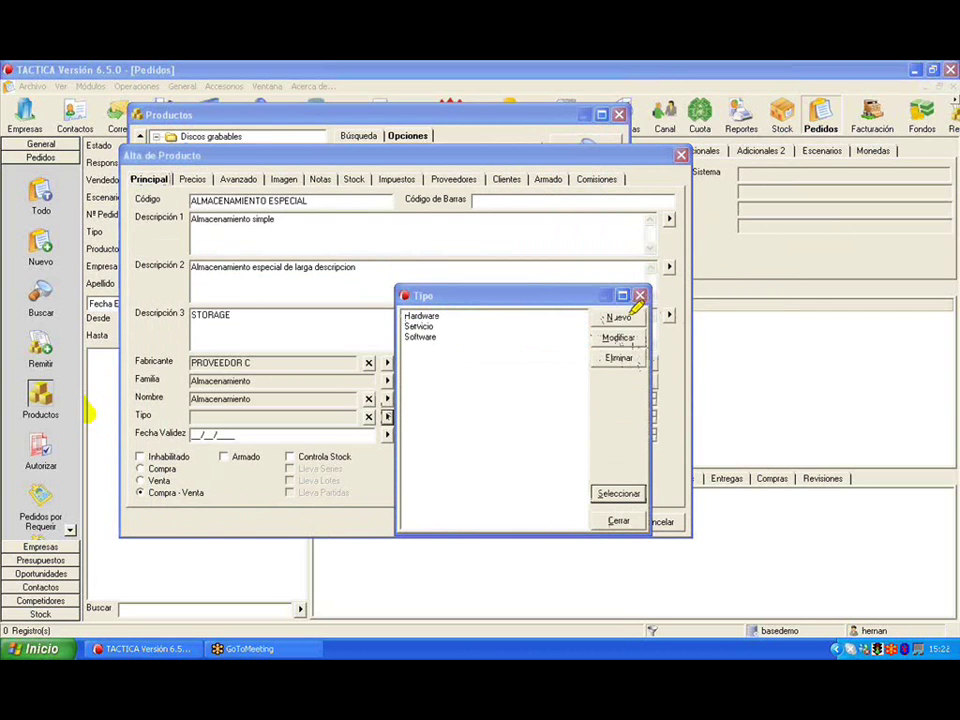
pyautogui.moveTo(615, 315)
pyautogui.mouseDown()
pyautogui.moveTo(593, 317)
pyautogui.moveTo(618, 317)
pyautogui.moveTo(618, 362)
pyautogui.mouseUp()
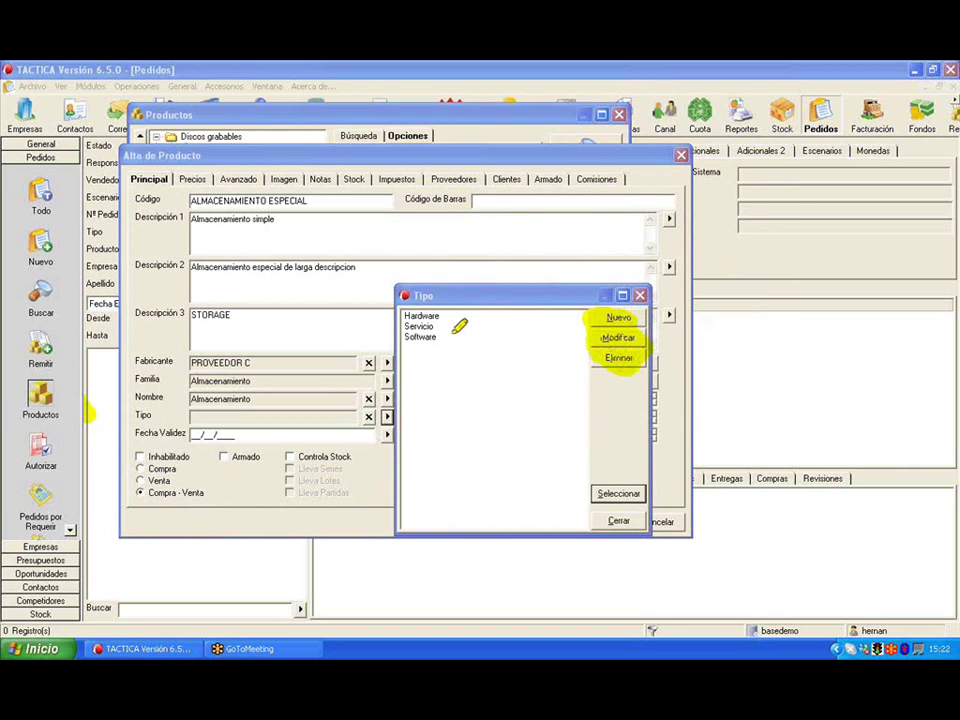
pyautogui.moveTo(444, 308)
pyautogui.mouseDown()
pyautogui.moveTo(429, 313)
pyautogui.moveTo(438, 340)
pyautogui.mouseUp()
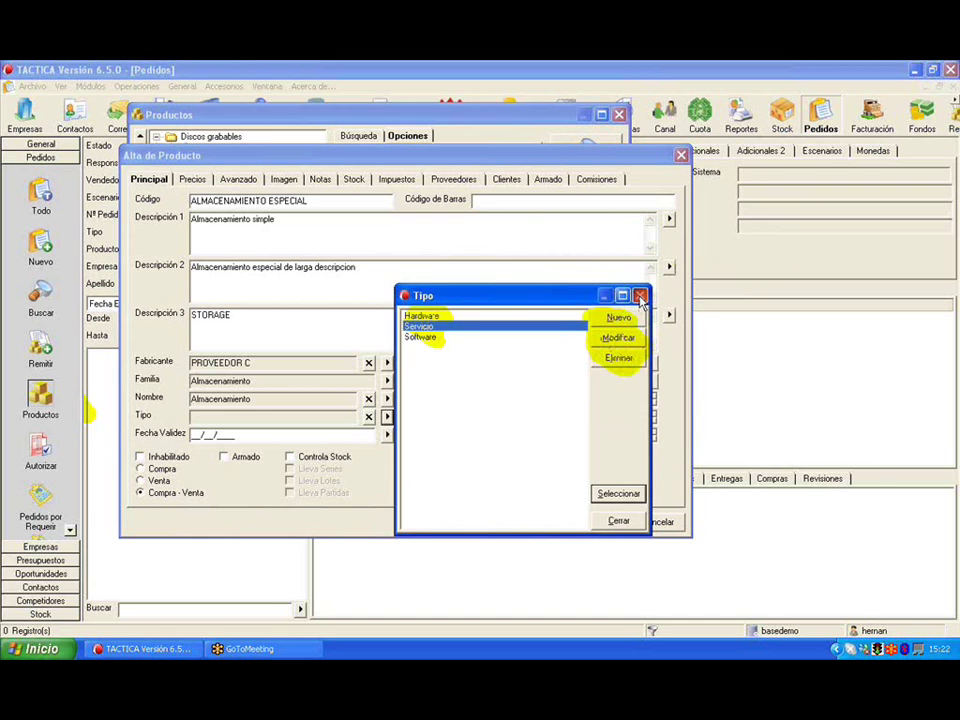
pyautogui.click(640, 296)
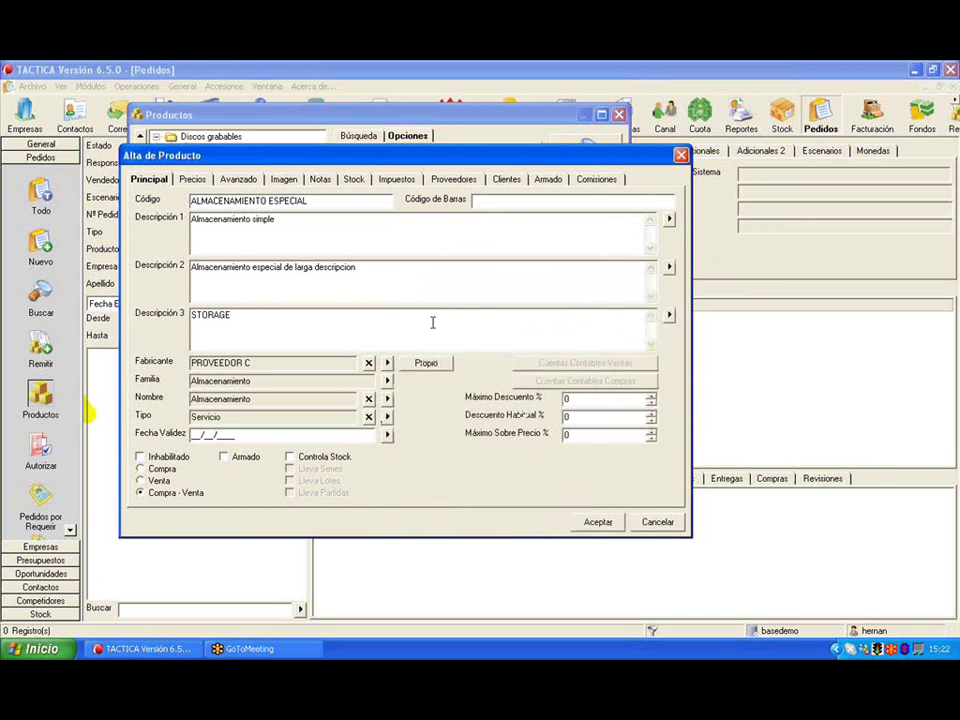
# Change the product's Tipo to Hardware and view the date picker for Fecha Validez without choosing a date.
pyautogui.click(387, 416)
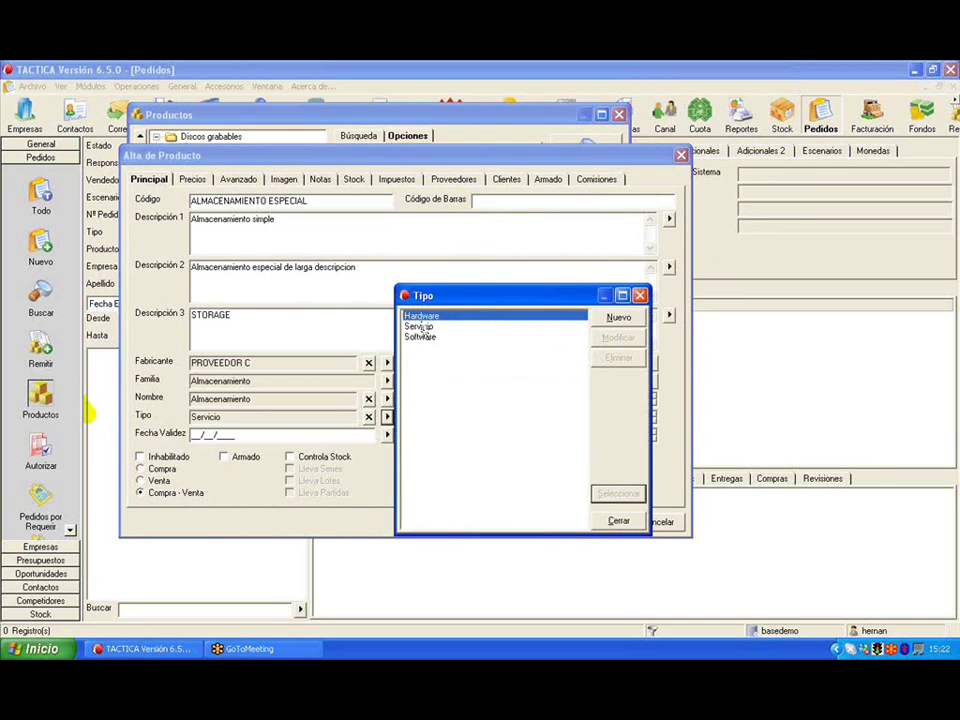
pyautogui.doubleClick(420, 318)
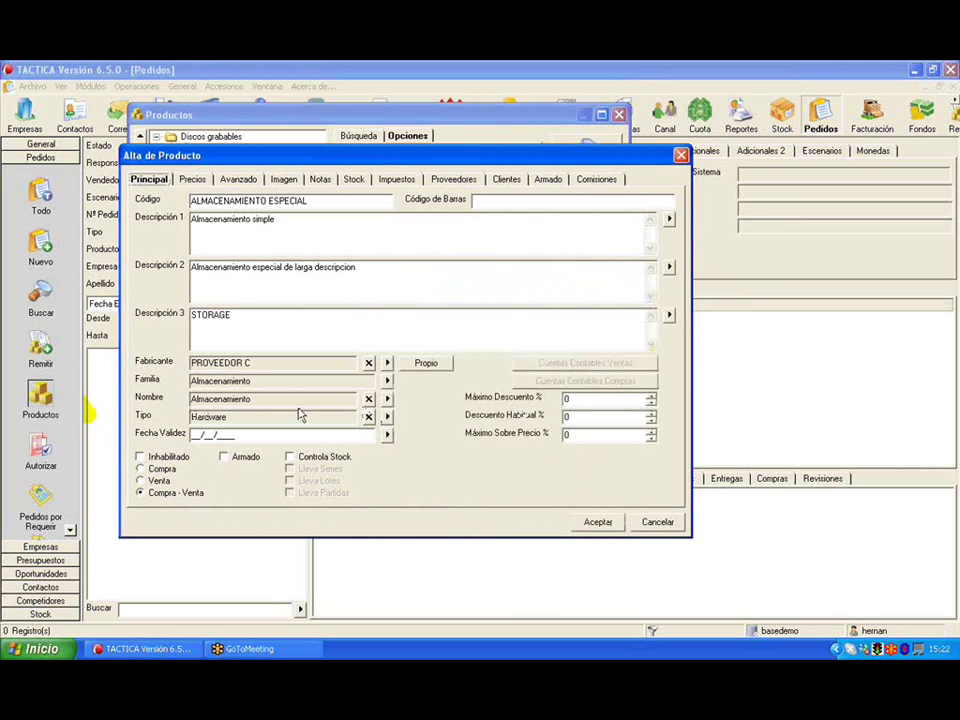
pyautogui.click(387, 435)
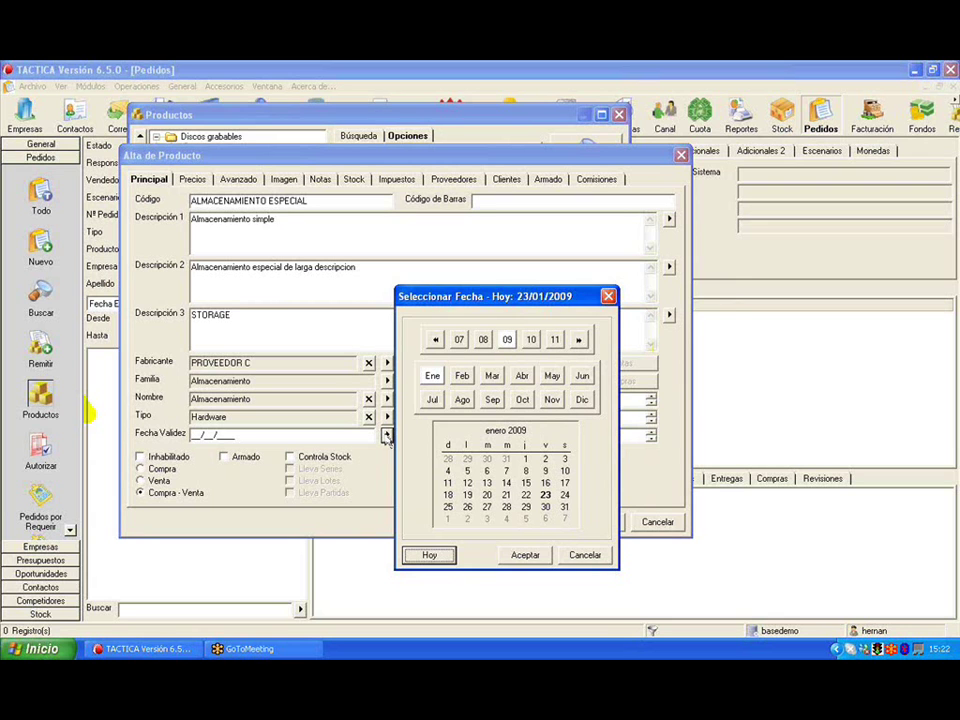
pyautogui.click(598, 556)
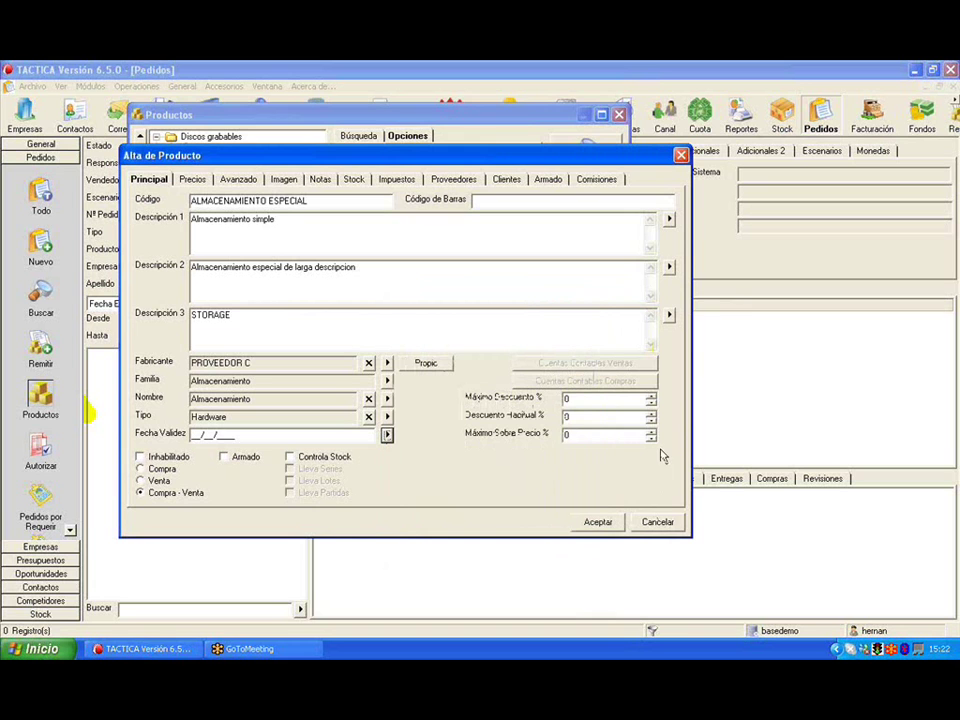
pyautogui.click(731, 272)
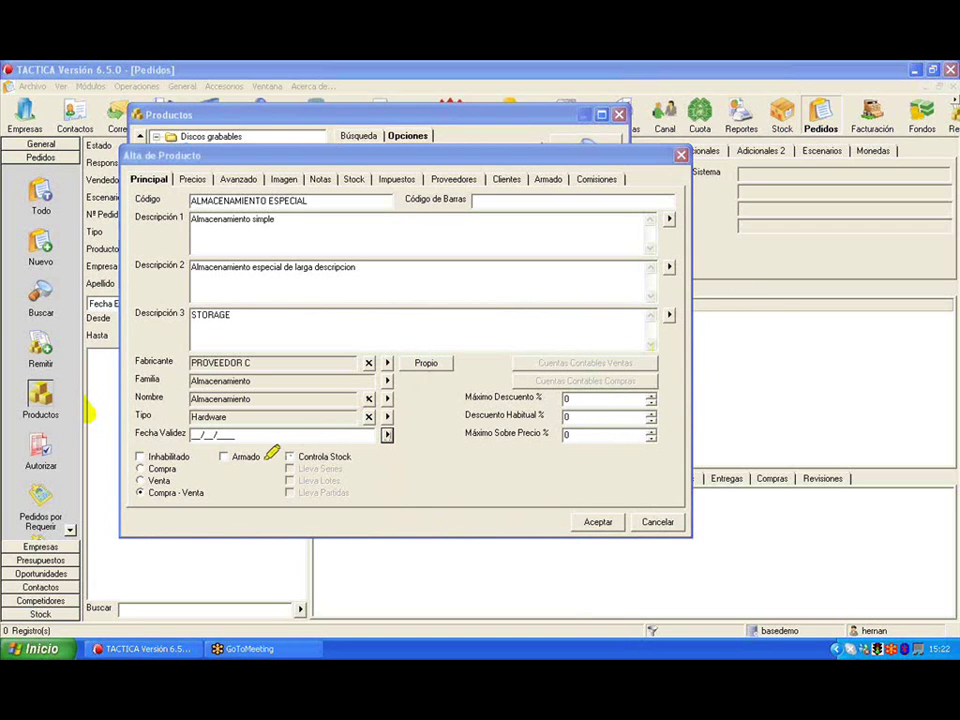
pyautogui.moveTo(174, 452)
pyautogui.mouseDown()
pyautogui.moveTo(136, 457)
pyautogui.moveTo(176, 452)
pyautogui.mouseUp()
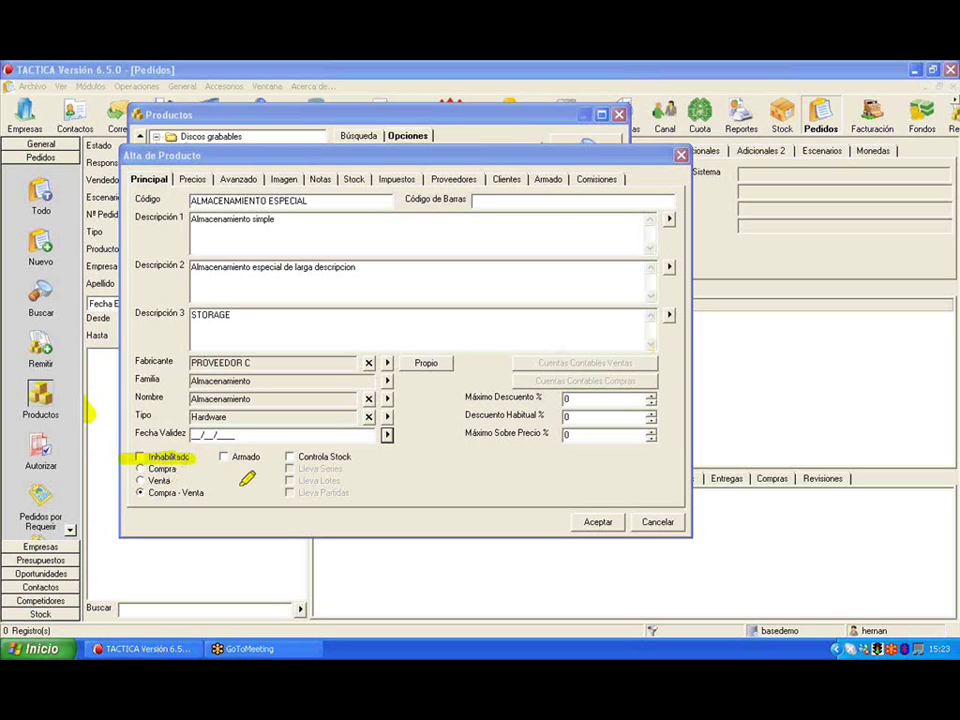
pyautogui.moveTo(170, 487)
pyautogui.mouseDown()
pyautogui.moveTo(128, 493)
pyautogui.moveTo(182, 459)
pyautogui.moveTo(151, 458)
pyautogui.mouseUp()
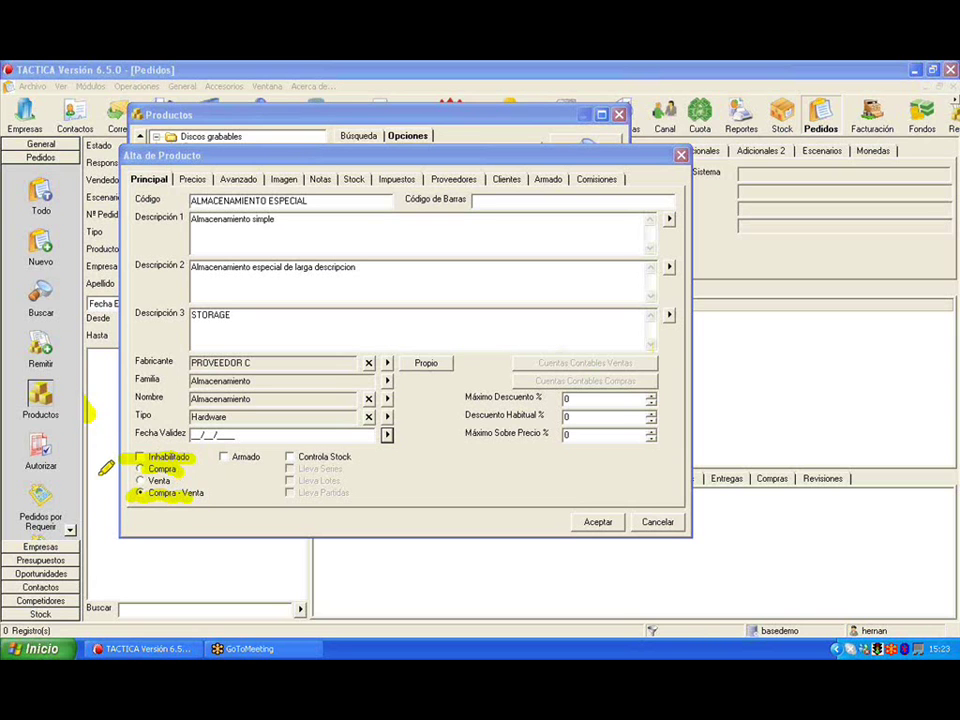
pyautogui.moveTo(206, 457); pyautogui.dragTo(255, 457)
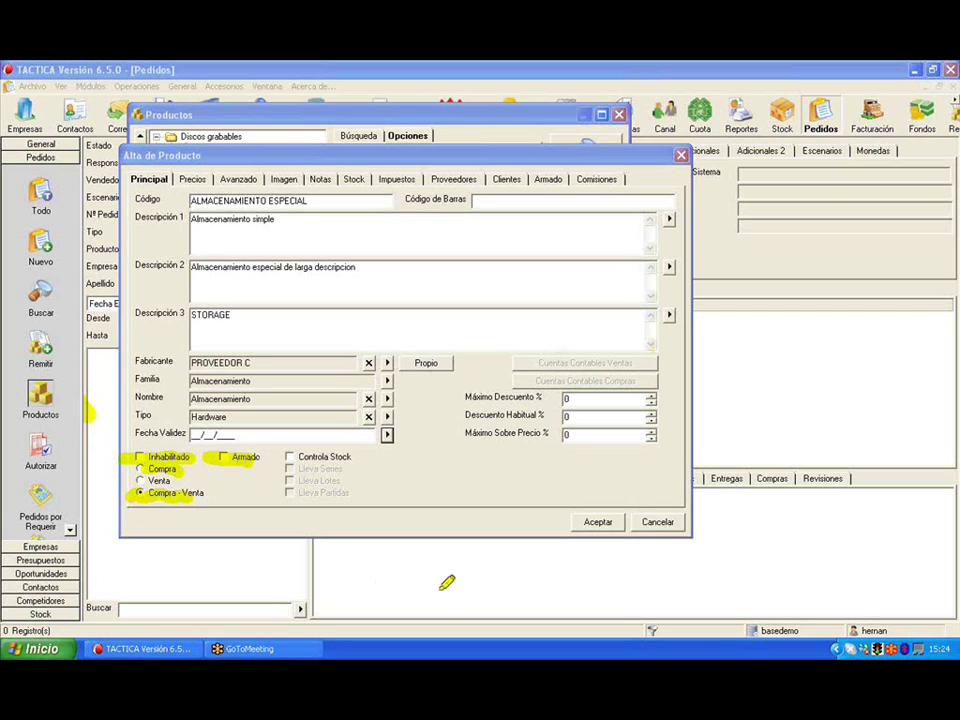
pyautogui.moveTo(355, 455); pyautogui.dragTo(272, 457)
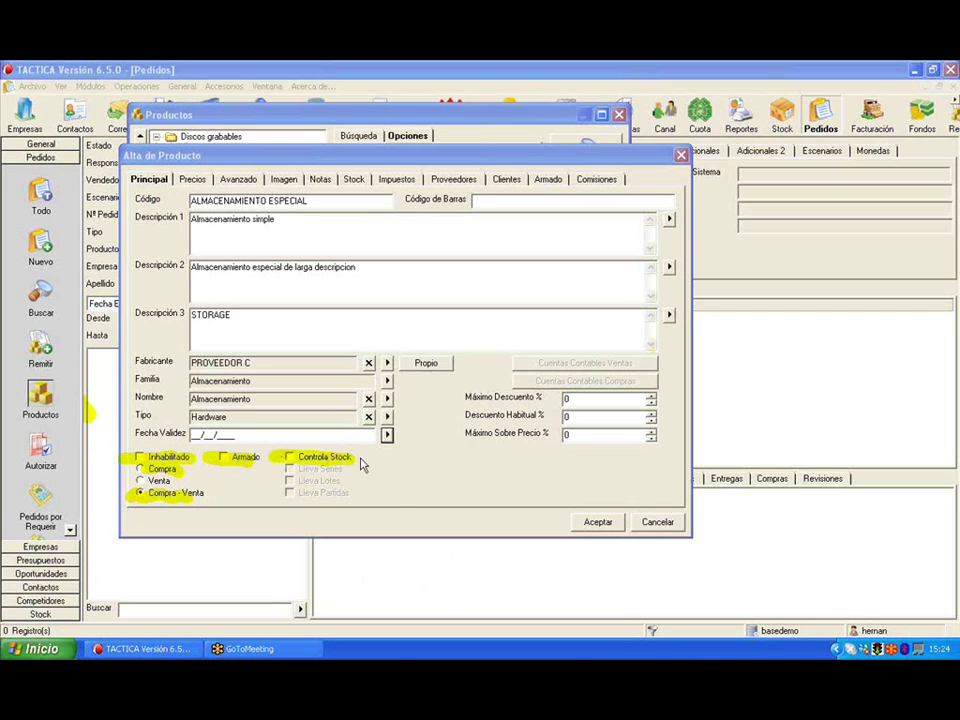
# Enable Controla Stock for the product together with Lleva Series and Lleva Lotes.
pyautogui.click(291, 457)
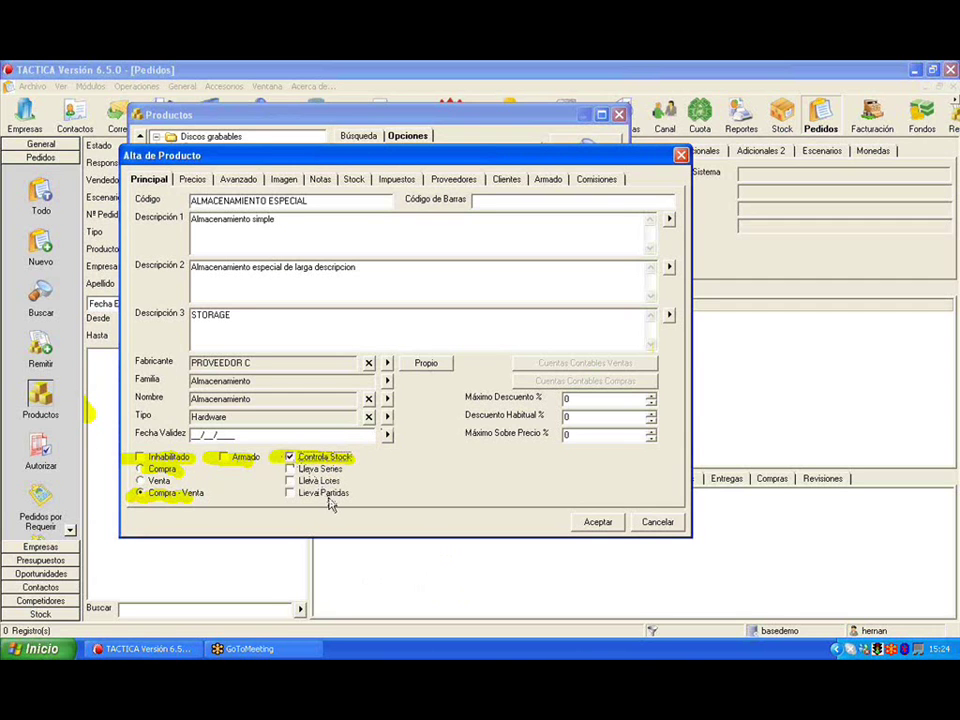
pyautogui.click(318, 469)
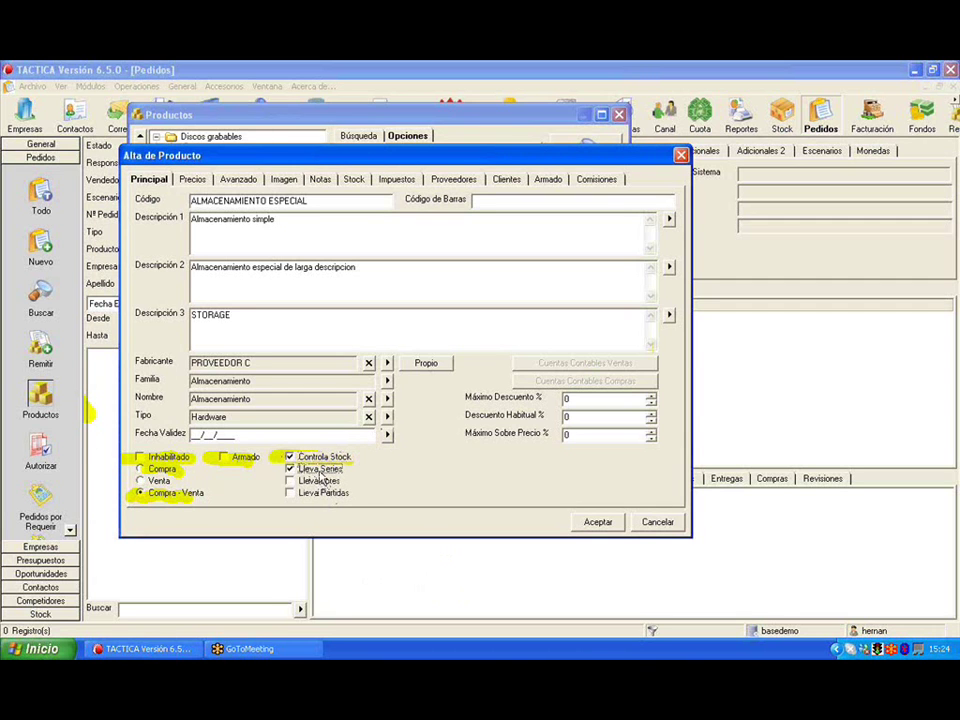
pyautogui.click(320, 480)
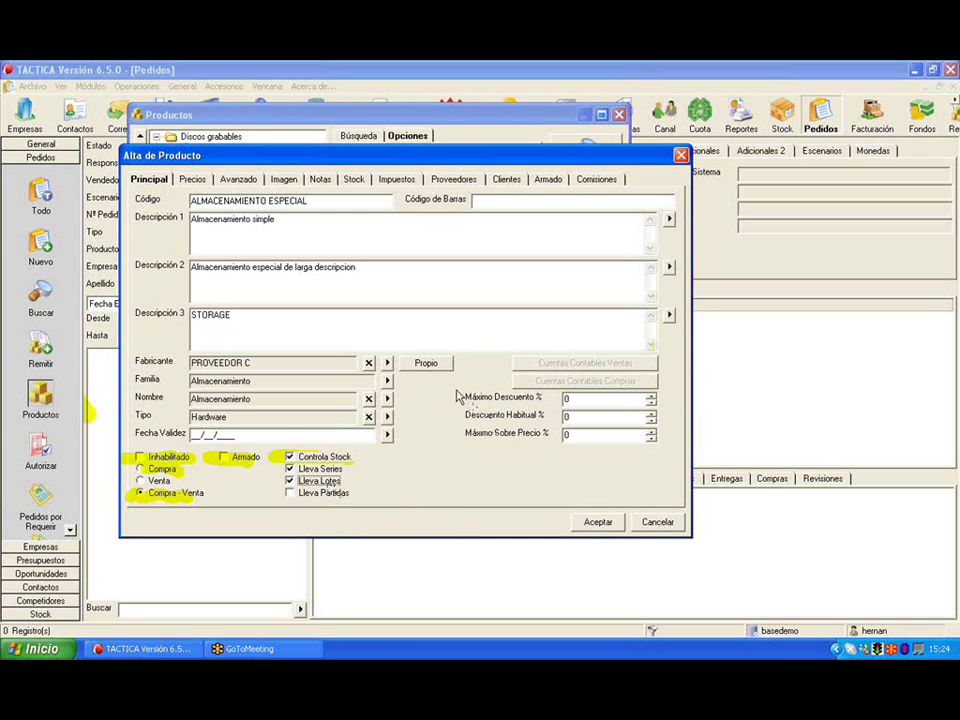
pyautogui.click(728, 279)
pyautogui.moveTo(352, 493); pyautogui.dragTo(270, 494)
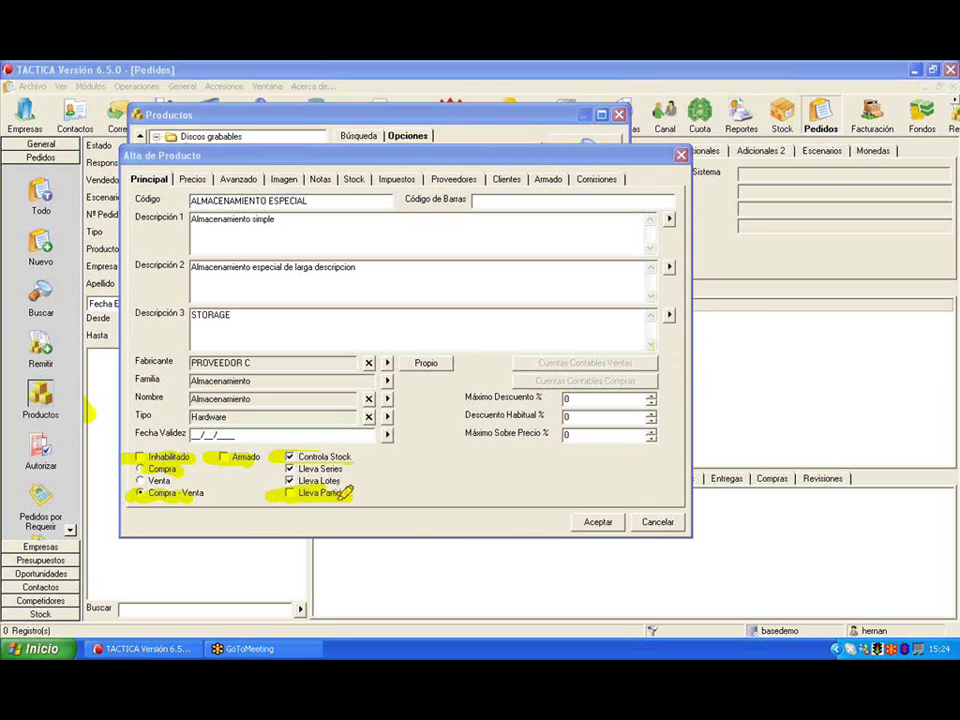
pyautogui.moveTo(465, 397); pyautogui.dragTo(562, 399)
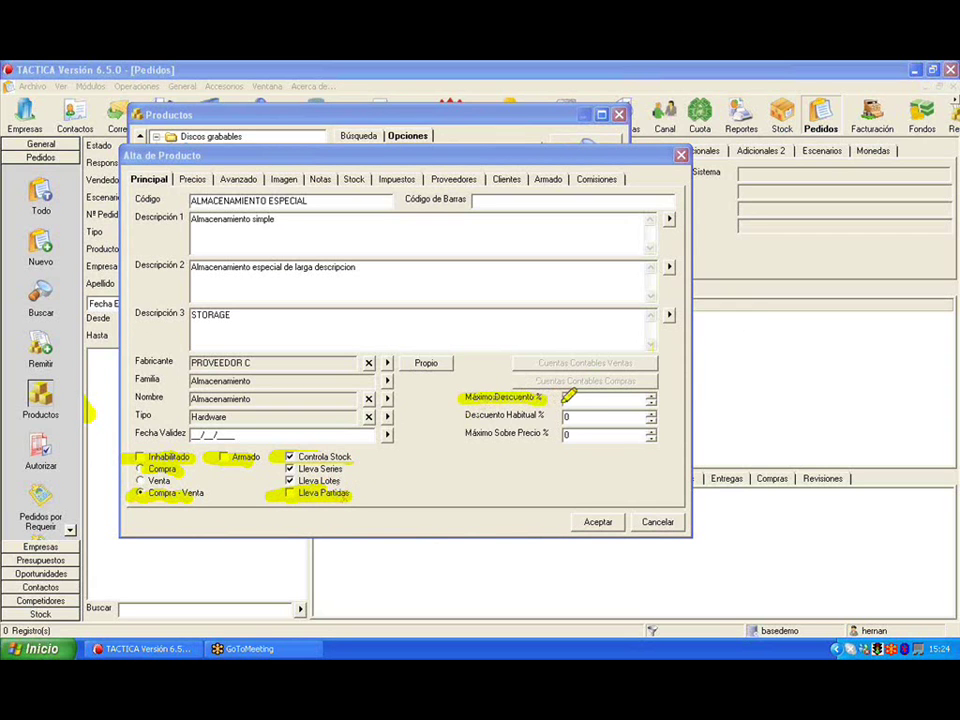
pyautogui.moveTo(465, 415); pyautogui.dragTo(545, 415)
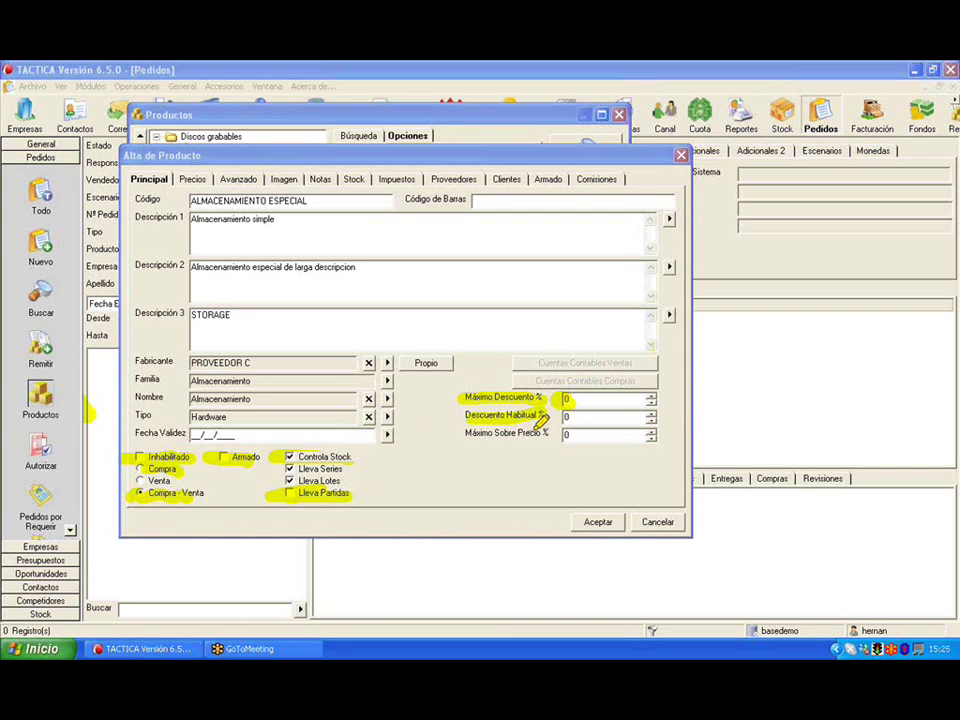
pyautogui.moveTo(553, 433); pyautogui.dragTo(468, 432)
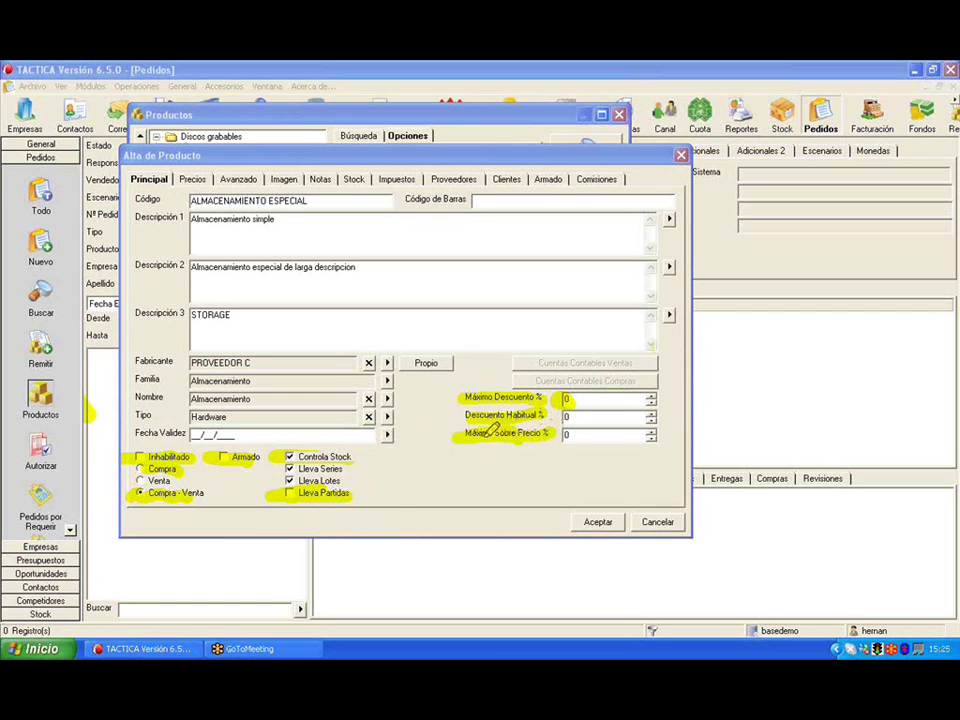
pyautogui.moveTo(545, 342)
pyautogui.mouseDown()
pyautogui.moveTo(617, 364)
pyautogui.moveTo(623, 343)
pyautogui.mouseUp()
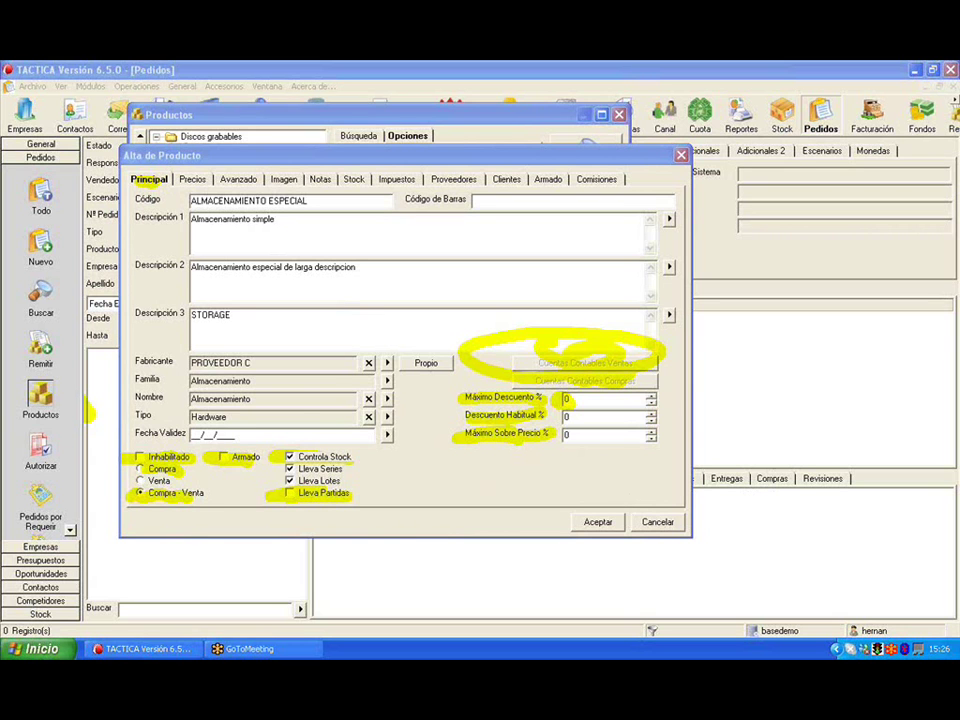
# View the product's price settings, including the Precio por Lista option and its six price lists.
pyautogui.click(192, 179)
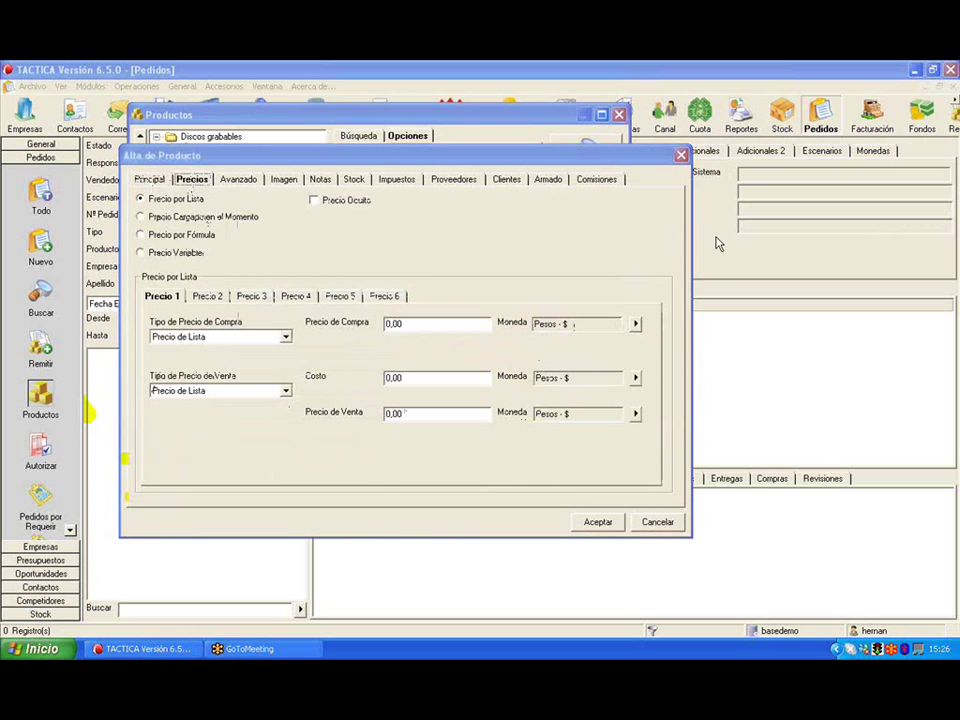
pyautogui.moveTo(148, 199); pyautogui.dragTo(205, 199)
pyautogui.moveTo(143, 296)
pyautogui.mouseDown()
pyautogui.moveTo(381, 294)
pyautogui.moveTo(364, 296)
pyautogui.mouseUp()
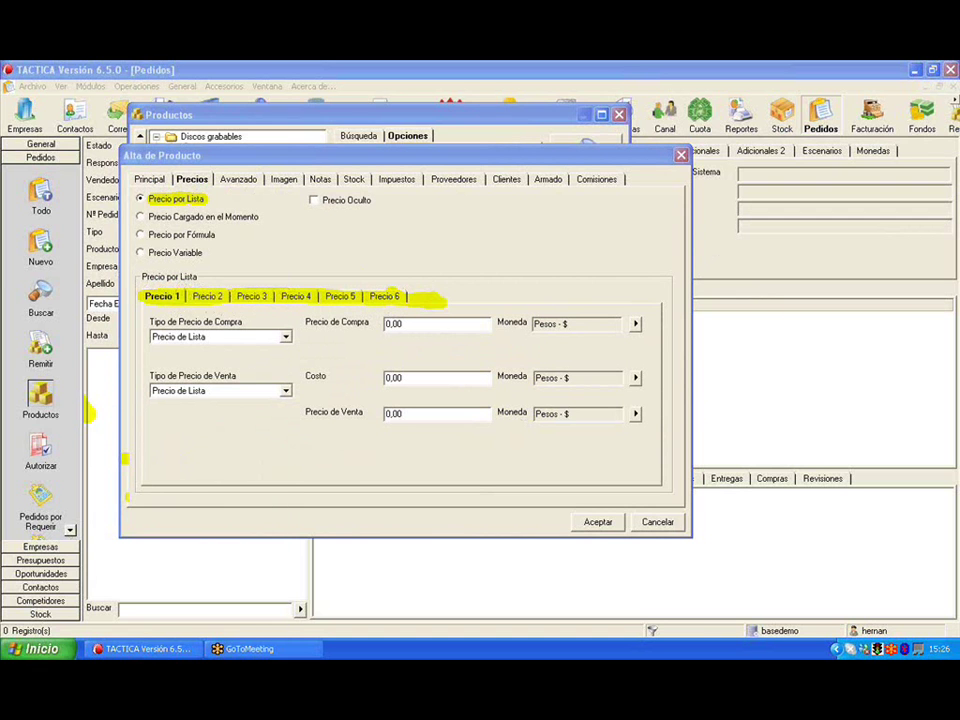
# Start Administrador de TACTICA on the basedemo database.
pyautogui.click(40, 648)
pyautogui.click(71, 467)
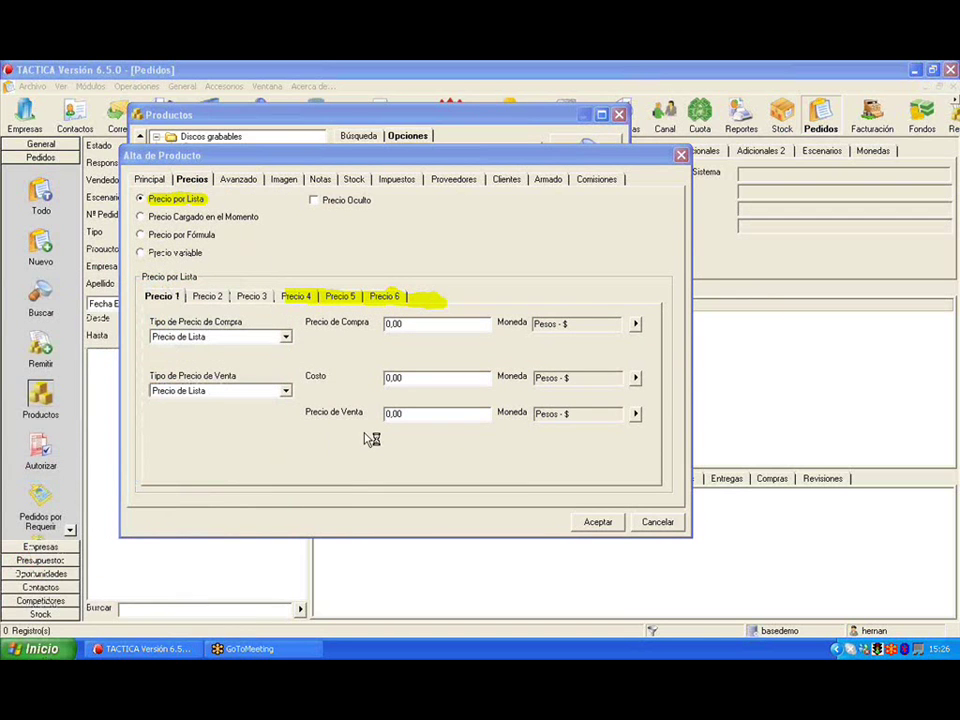
pyautogui.click(563, 438)
pyautogui.click(540, 449)
pyautogui.click(572, 486)
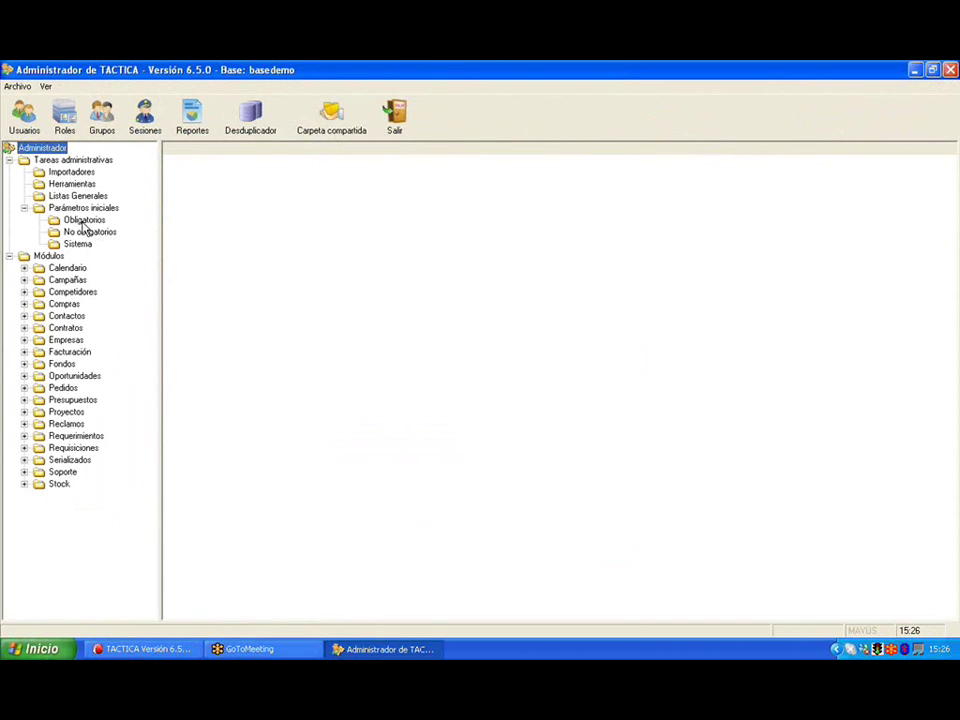
# Open the Precios group of the Etiquetas among the non-mandatory initial parameters.
pyautogui.click(85, 222)
pyautogui.click(86, 232)
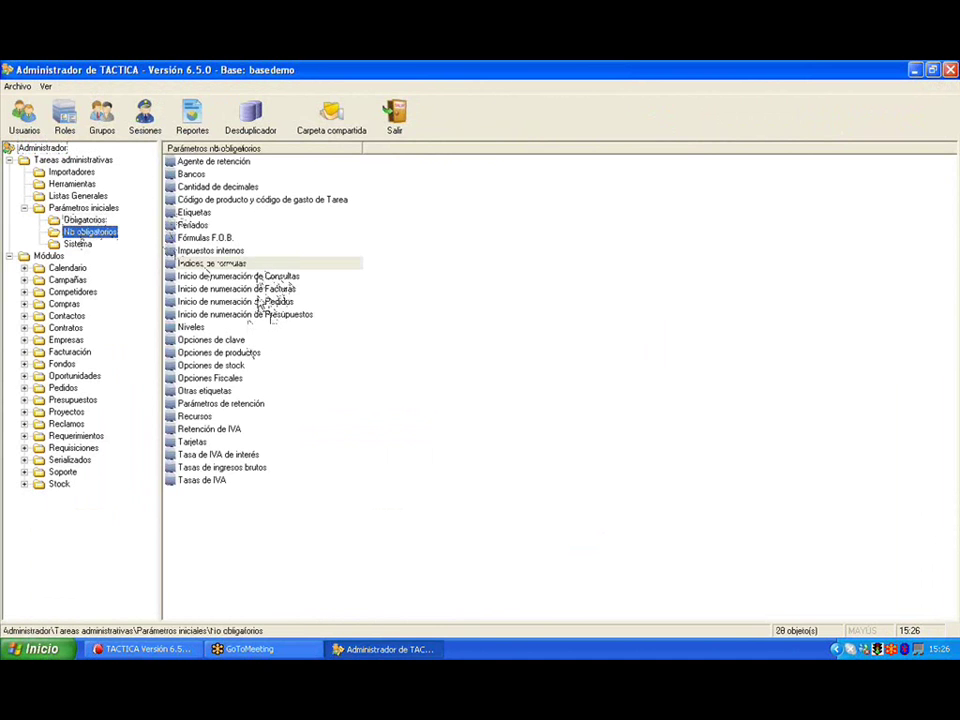
pyautogui.doubleClick(197, 213)
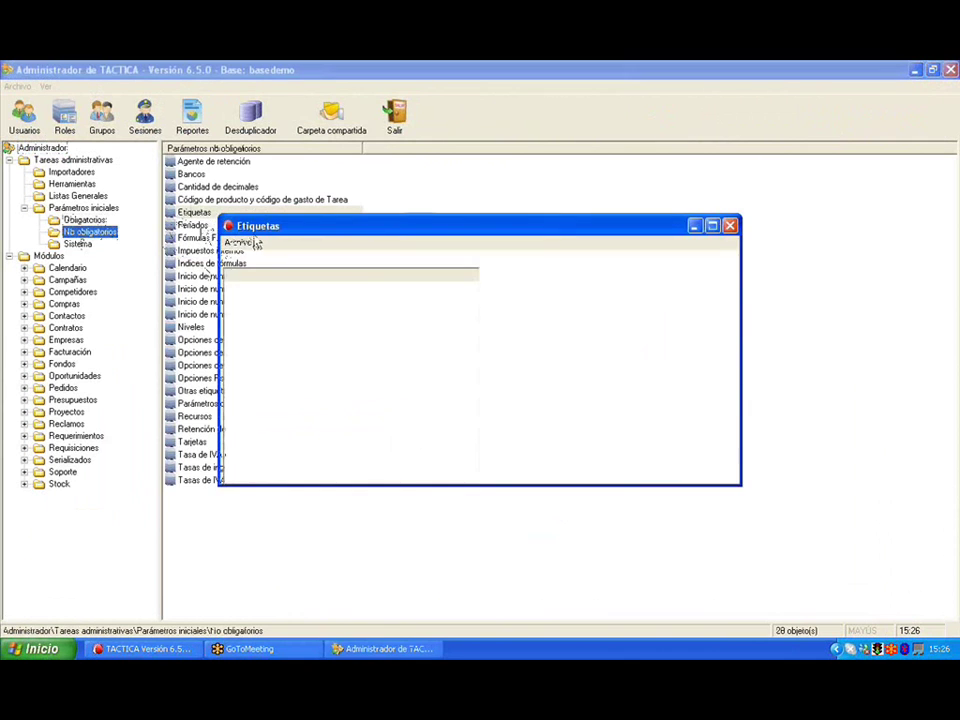
pyautogui.moveTo(331, 230); pyautogui.dragTo(268, 230)
pyautogui.click(356, 258)
# Rename the Precio 1 label as Minorista.
pyautogui.click(262, 298)
pyautogui.doubleClick(262, 298)
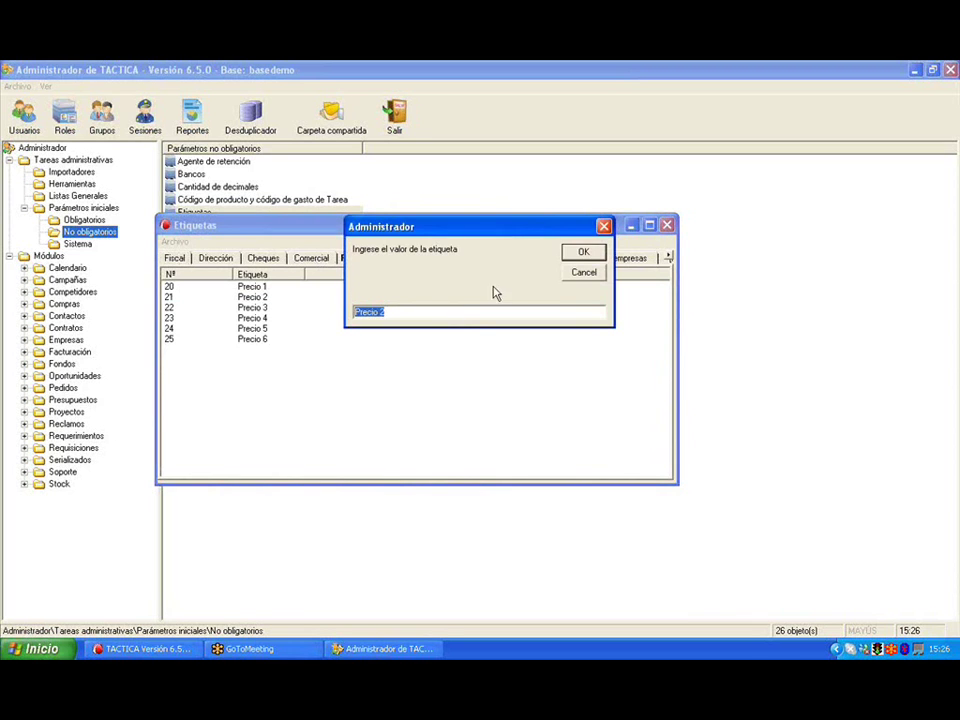
pyautogui.click(576, 274)
pyautogui.doubleClick(262, 287)
pyautogui.write('Minorista')
pyautogui.press('Return')
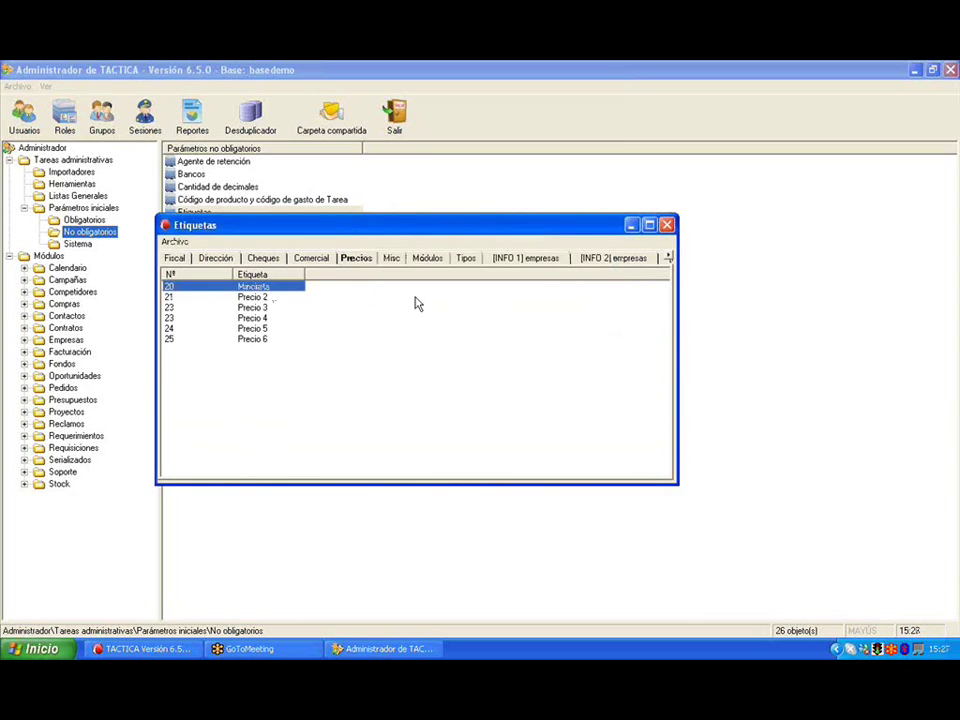
# Rename the Precio 2 label as Mayorista.
pyautogui.doubleClick(285, 299)
pyautogui.write('Mayor')
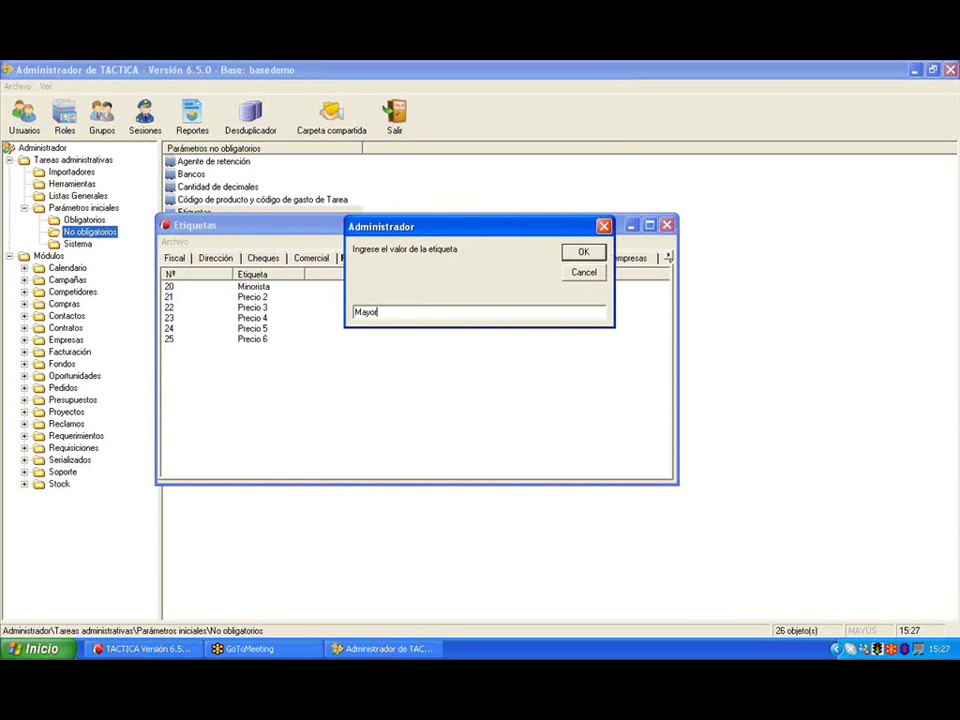
pyautogui.write('ista')
pyautogui.press('Return')
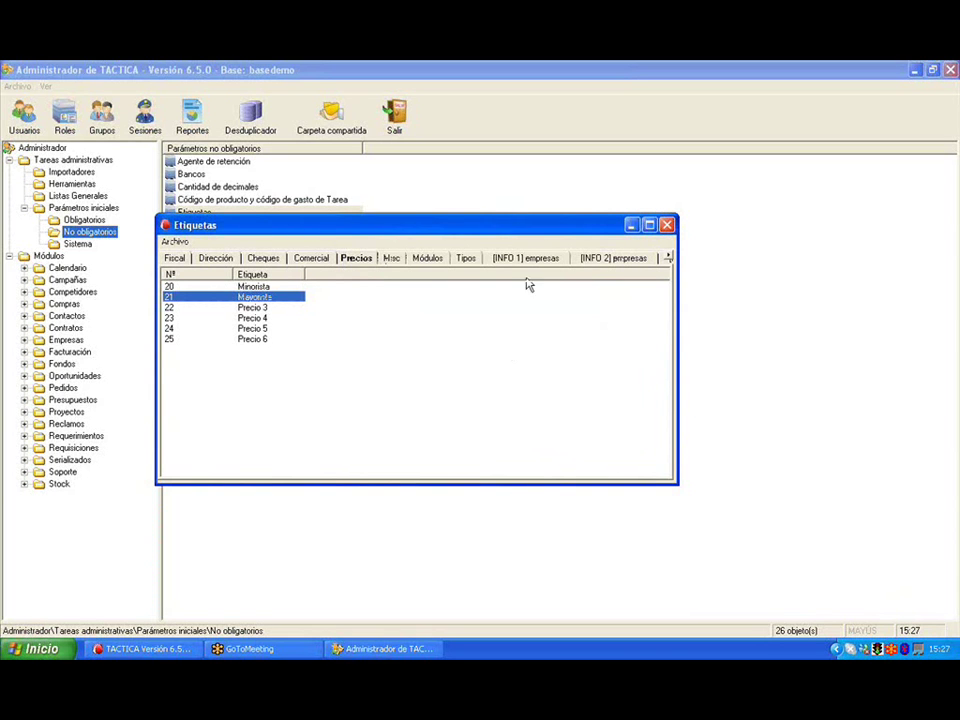
# Close the Etiquetas window, return to TACTICA and accept the new product's registration.
pyautogui.click(667, 228)
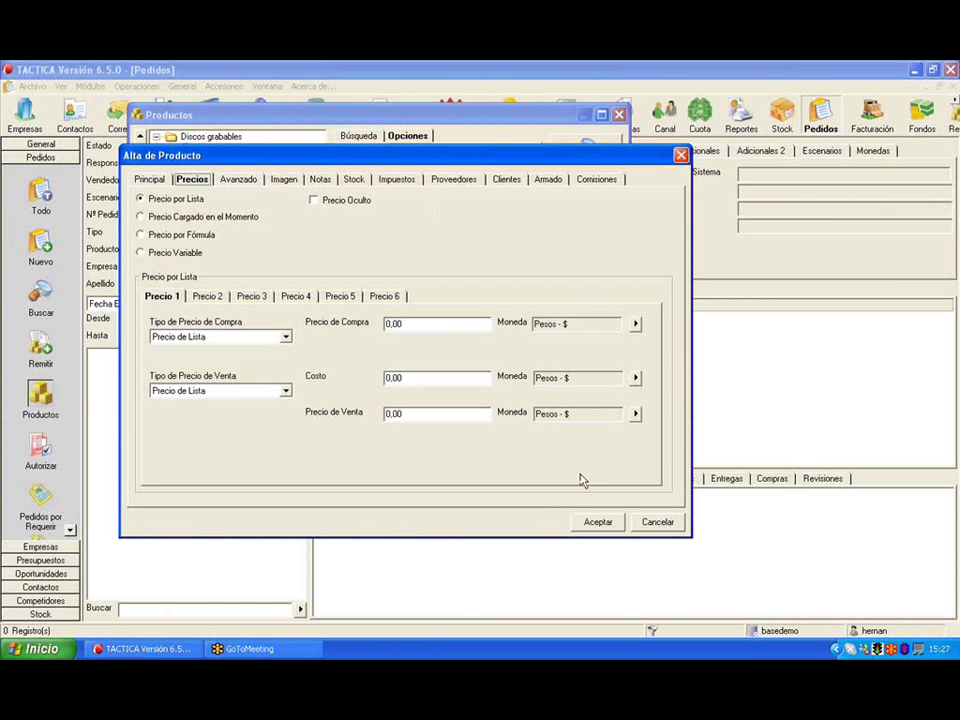
pyautogui.click(614, 528)
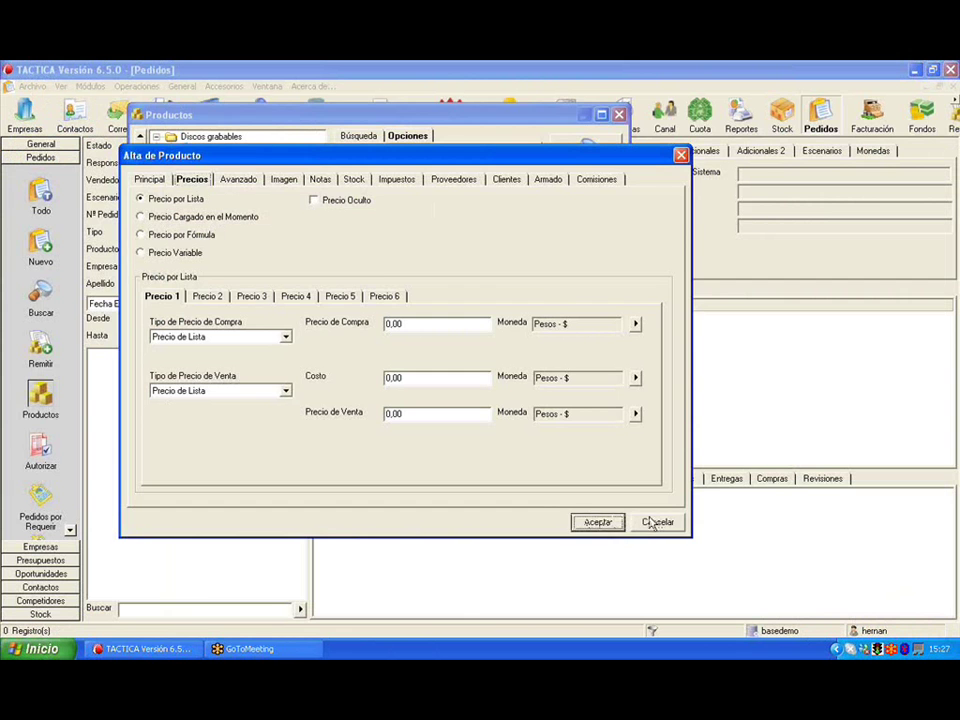
# Discard the open product registration, then close the session and sign back in to TACTICA.
pyautogui.click(658, 521)
pyautogui.press('Escape')
pyautogui.click(32, 86)
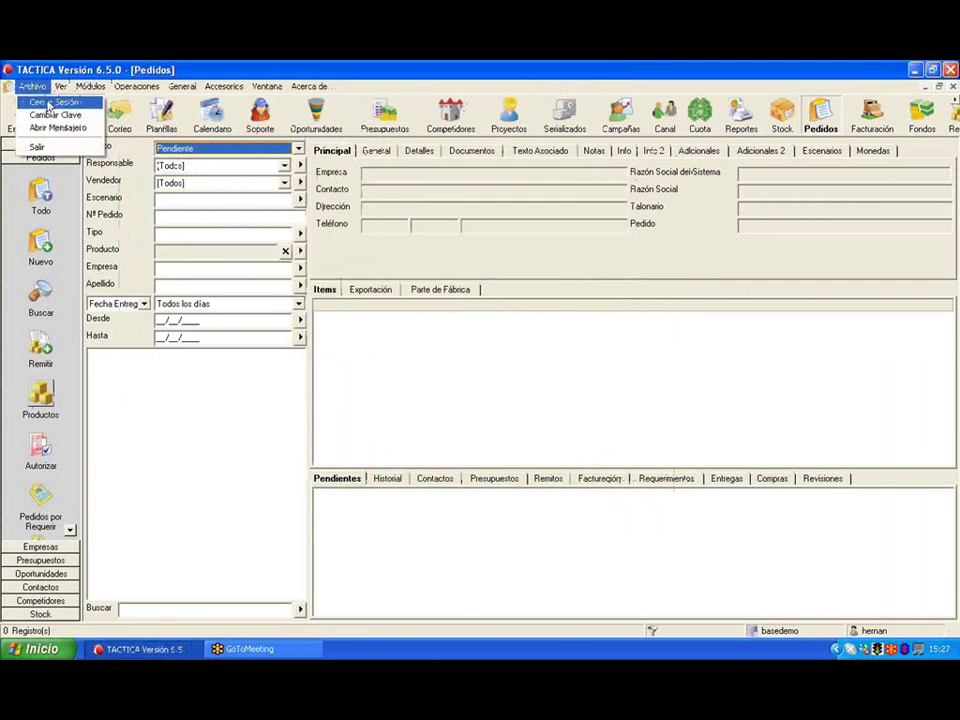
pyautogui.click(55, 99)
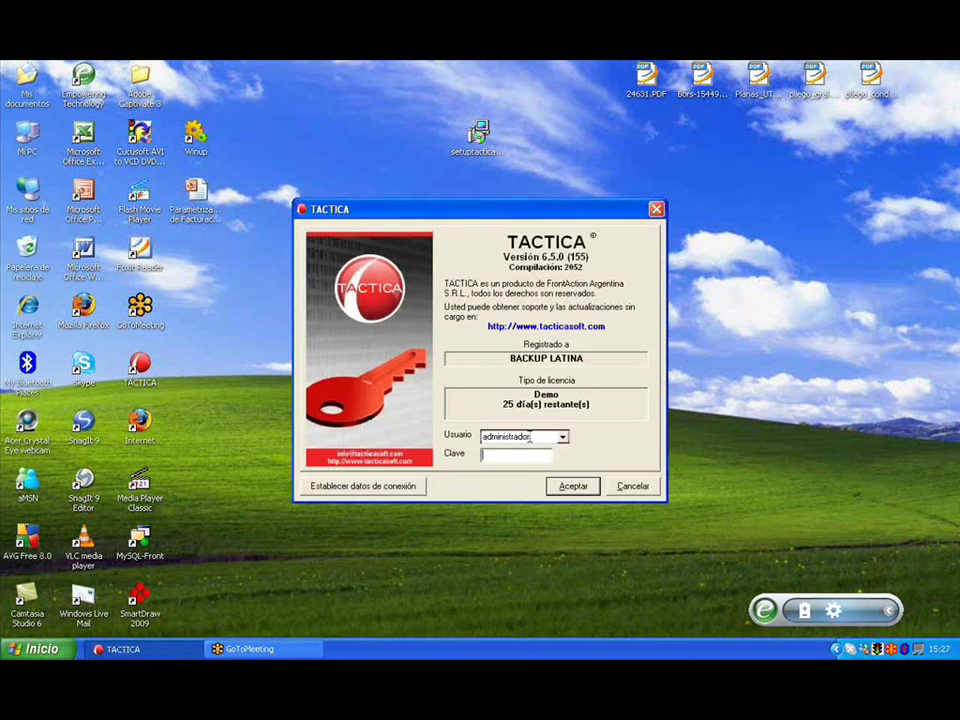
pyautogui.click(566, 486)
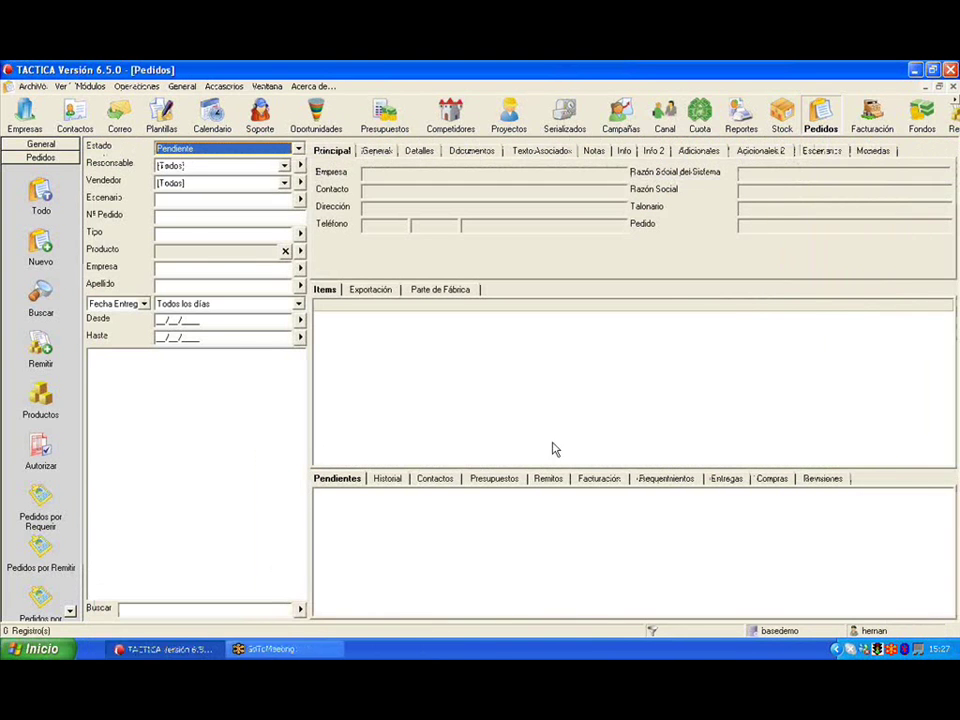
# Start a new product in the Cintas family from the Presupuestos module and show its price settings.
pyautogui.click(380, 118)
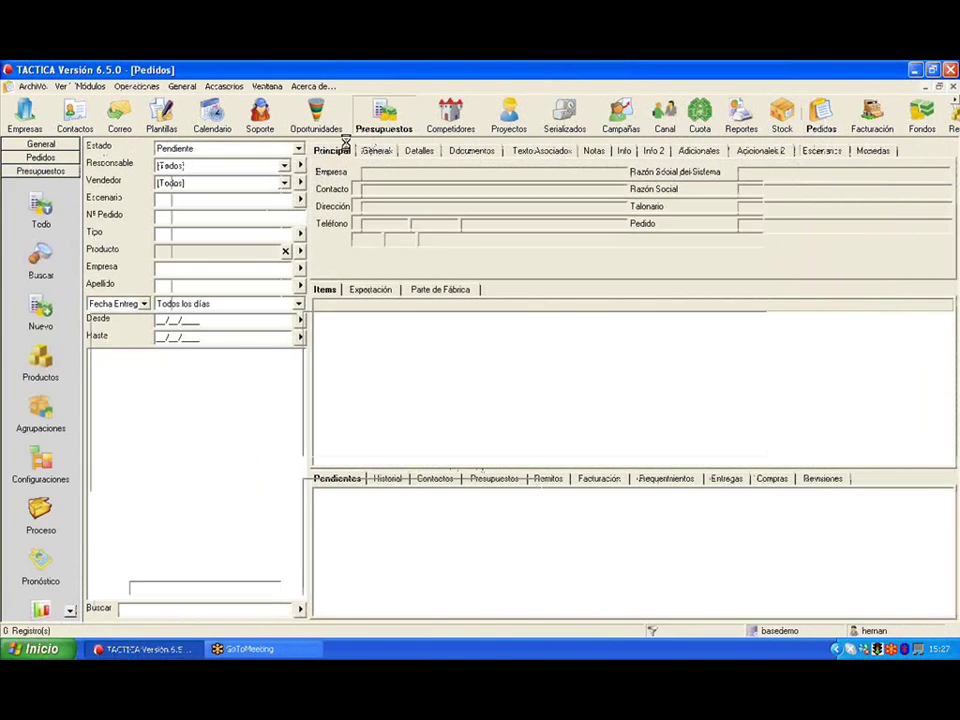
pyautogui.click(40, 362)
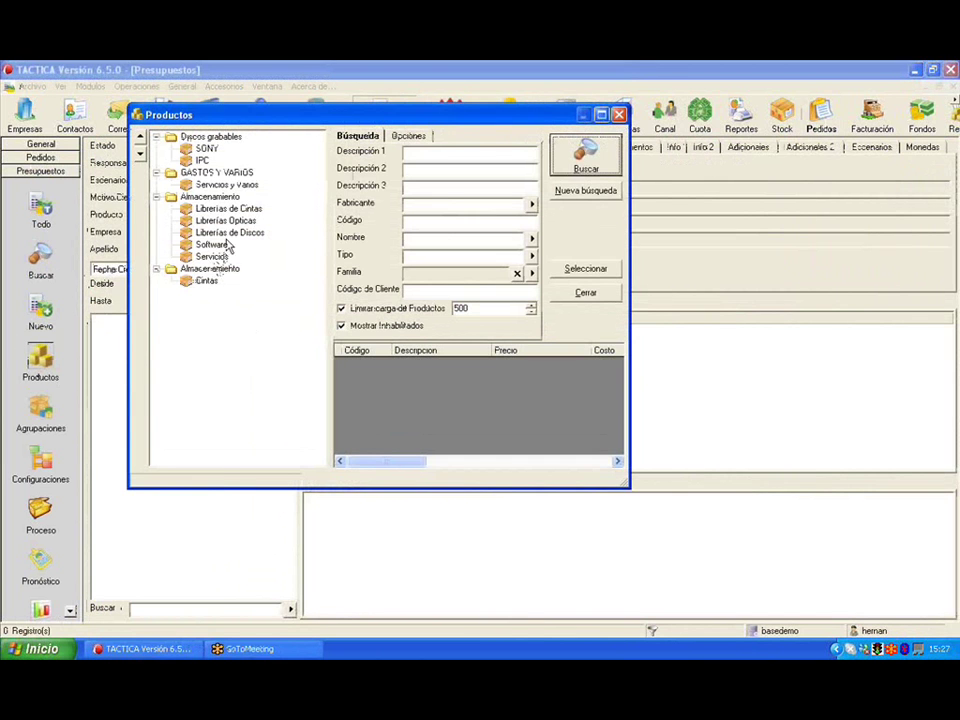
pyautogui.click(206, 281)
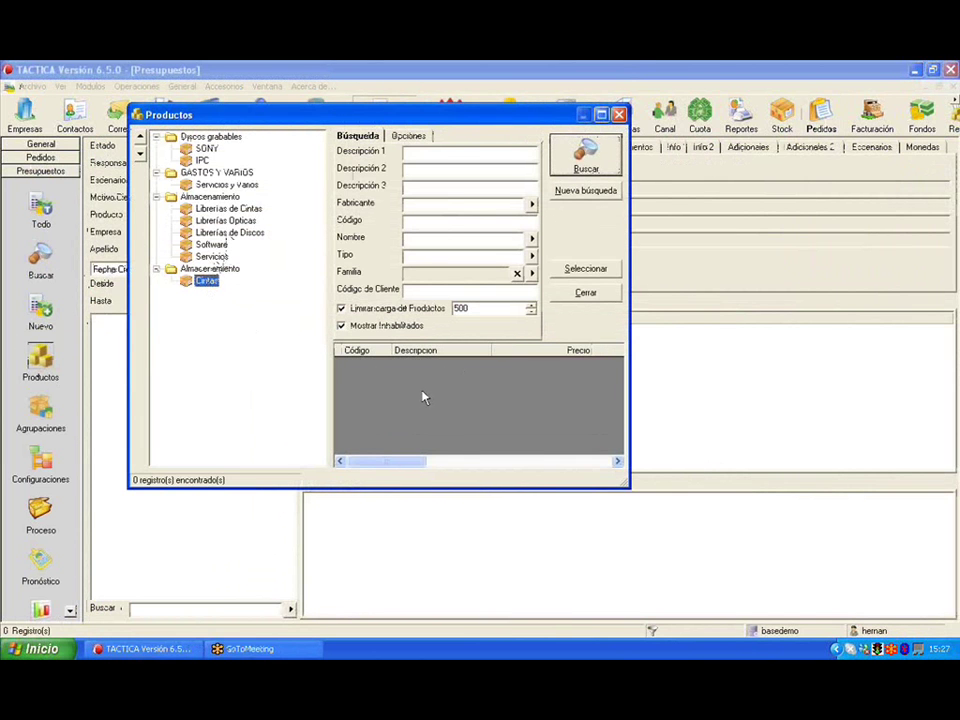
pyautogui.doubleClick(450, 404)
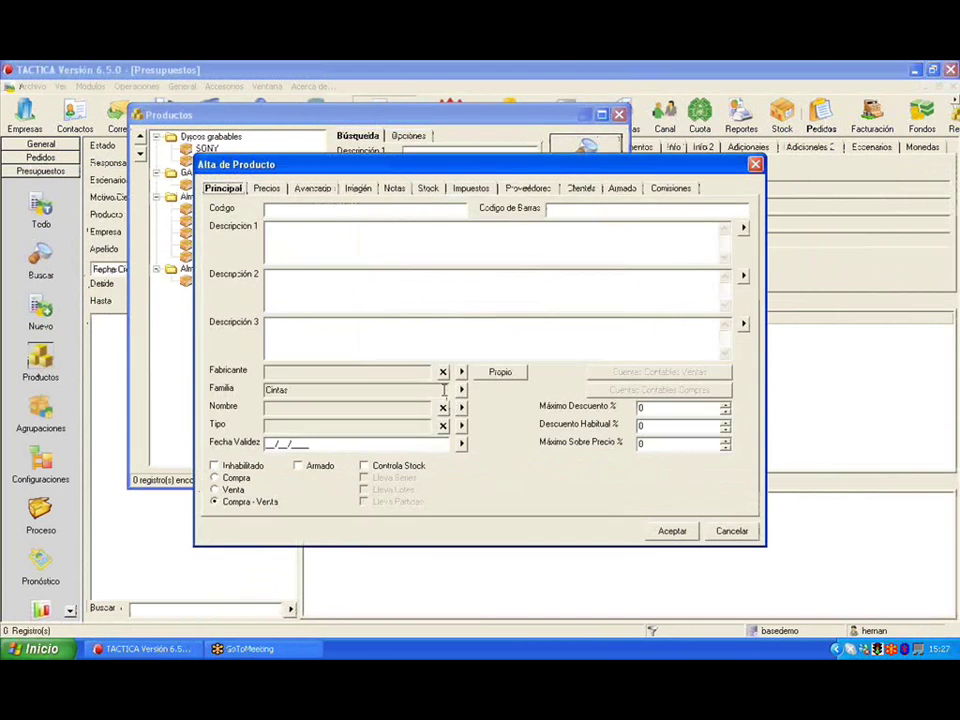
pyautogui.moveTo(410, 160); pyautogui.dragTo(326, 159)
pyautogui.click(169, 186)
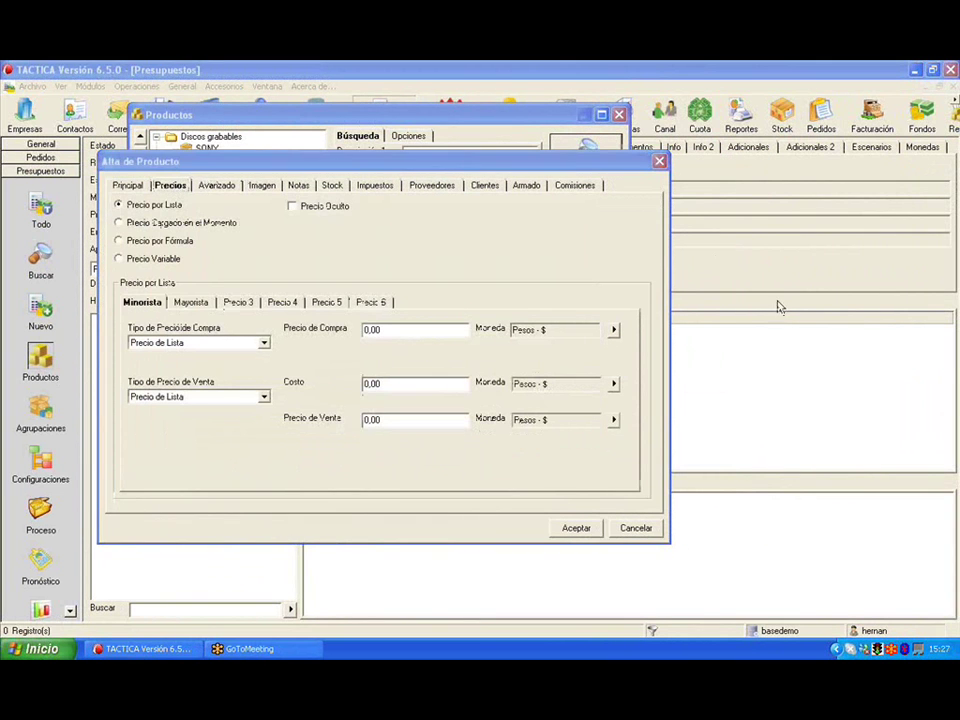
pyautogui.moveTo(200, 288)
pyautogui.mouseDown()
pyautogui.moveTo(200, 298)
pyautogui.moveTo(130, 283)
pyautogui.moveTo(160, 300)
pyautogui.mouseUp()
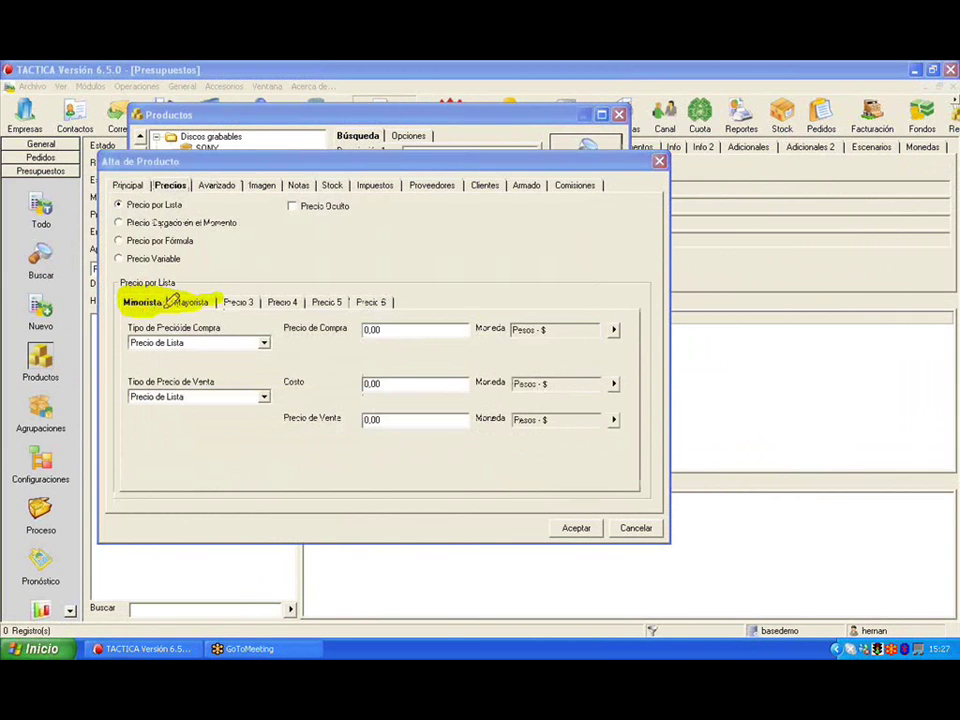
pyautogui.moveTo(172, 300)
pyautogui.mouseDown()
pyautogui.moveTo(200, 302)
pyautogui.moveTo(182, 285)
pyautogui.mouseUp()
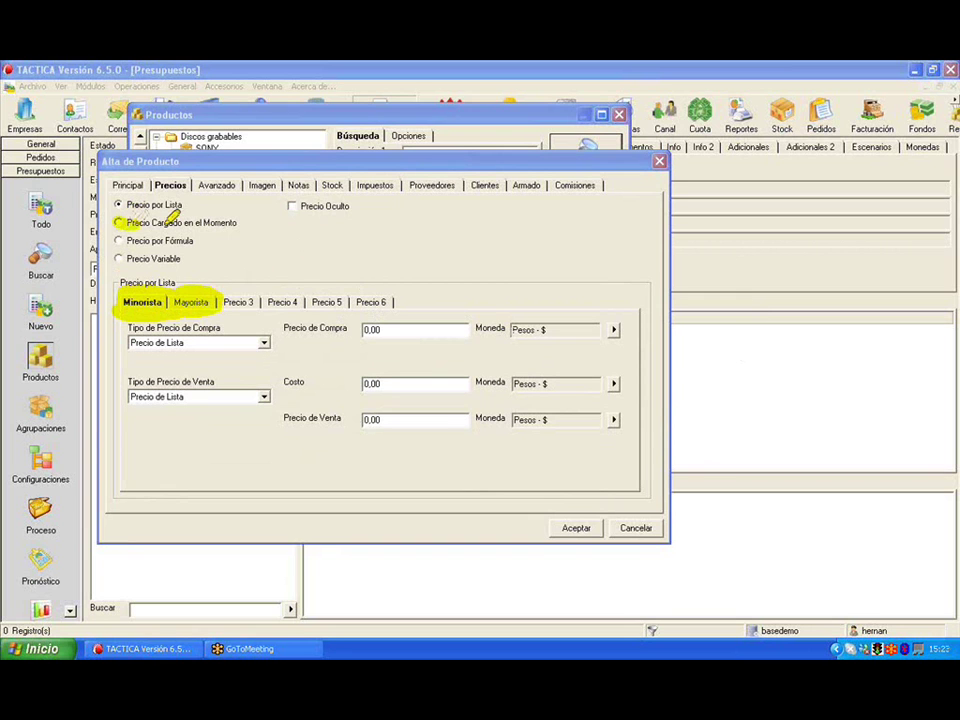
pyautogui.moveTo(125, 222); pyautogui.dragTo(237, 222)
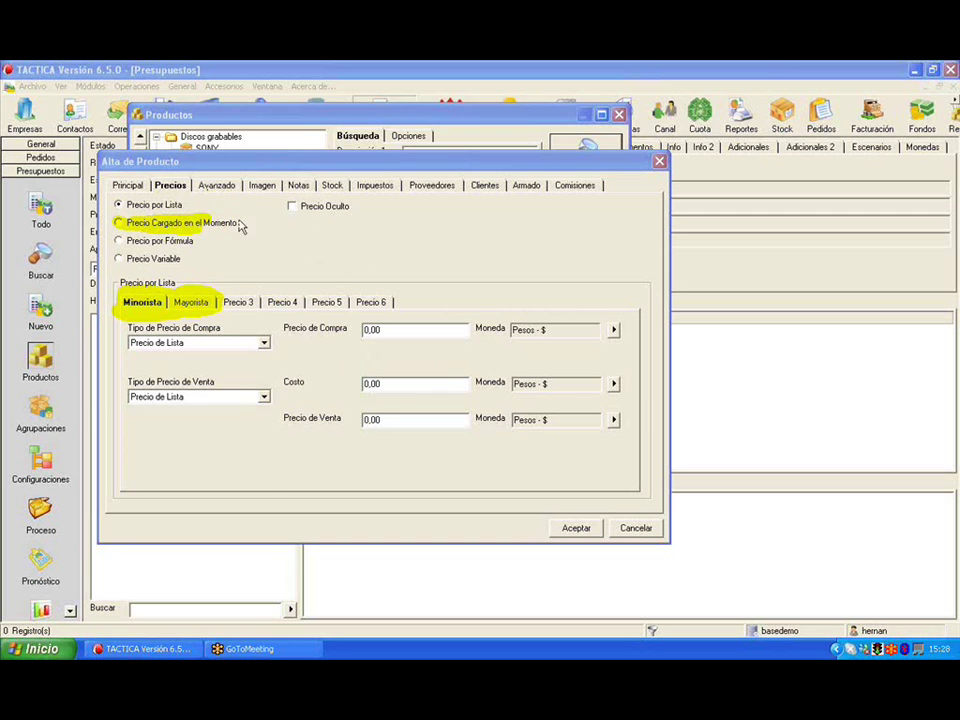
# Register the new product with the code SERVICIO ESPECIAL and the description Servicio.
pyautogui.click(127, 186)
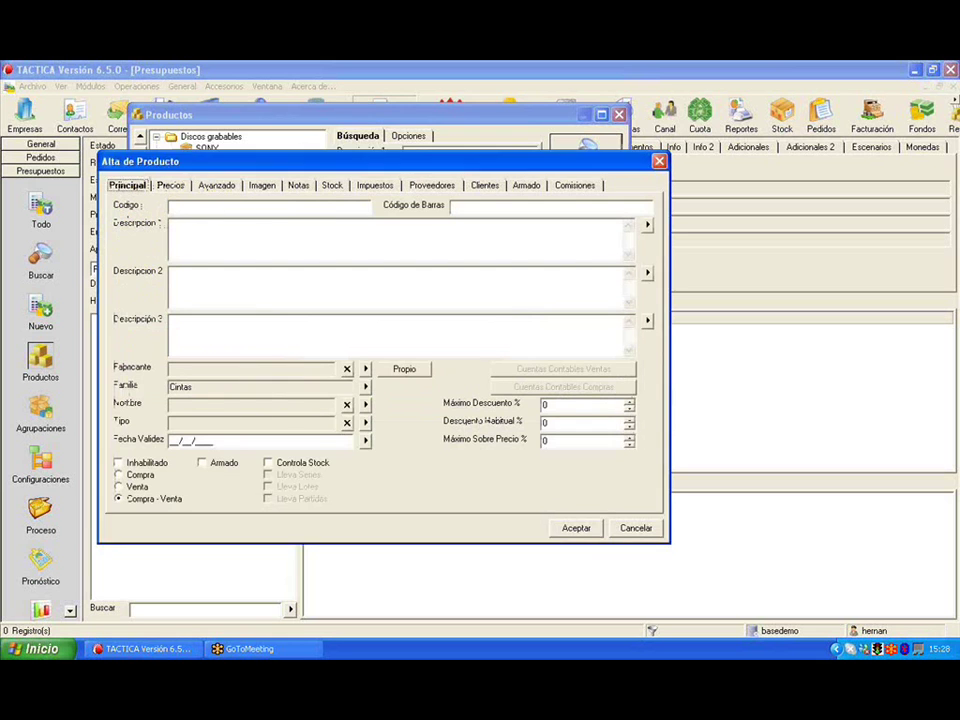
pyautogui.click(238, 208)
pyautogui.write('SERVICIO ESPECIAL')
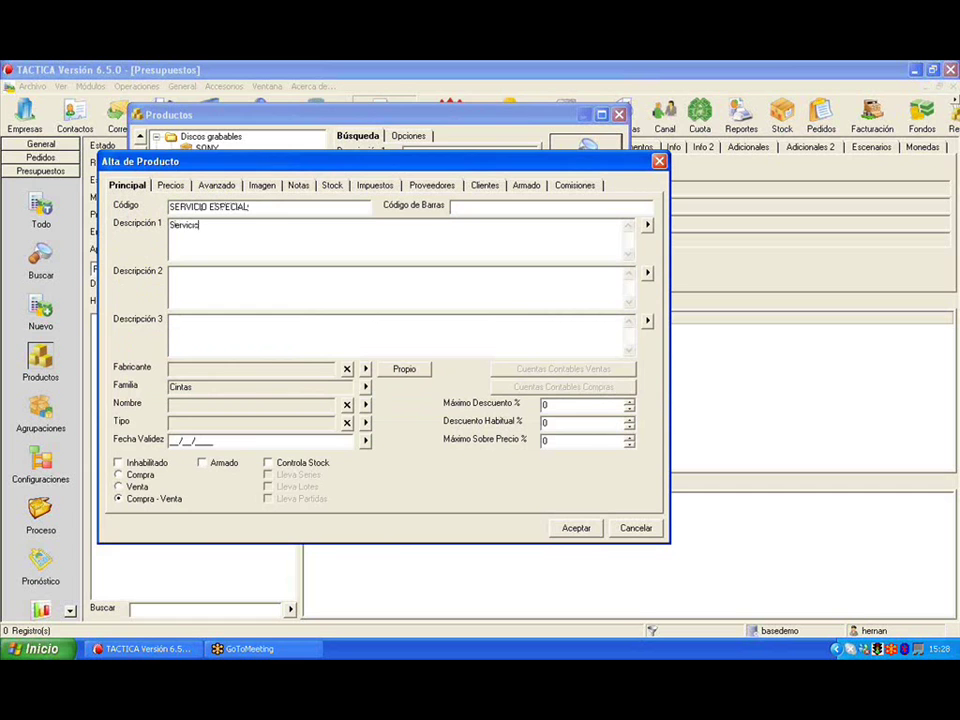
pyautogui.click(576, 532)
pyautogui.click(581, 533)
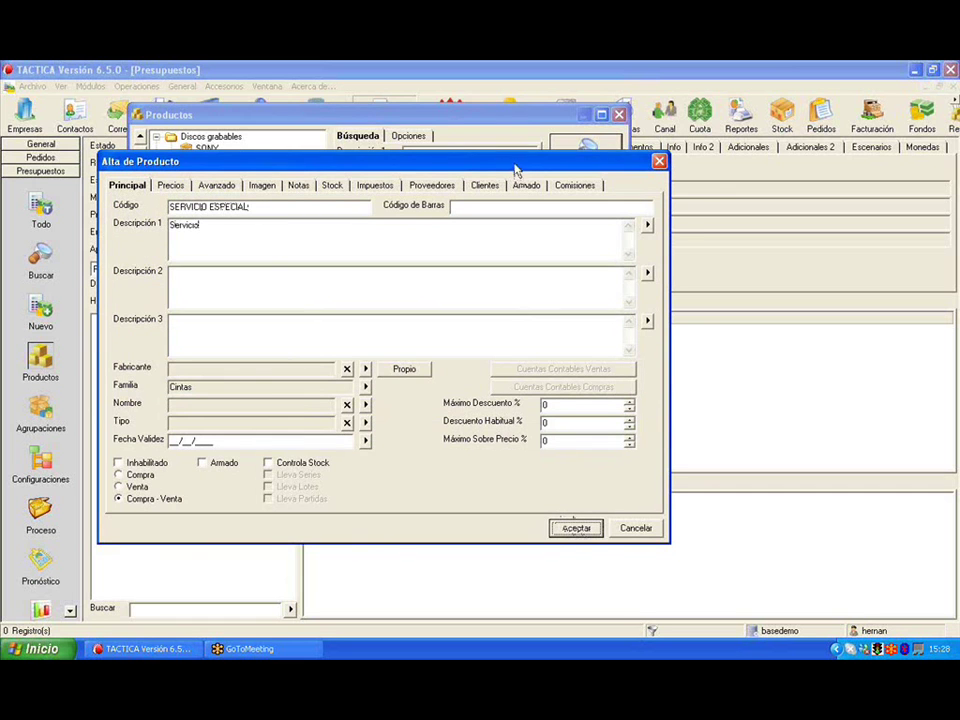
pyautogui.moveTo(514, 166); pyautogui.dragTo(552, 145)
pyautogui.click(576, 528)
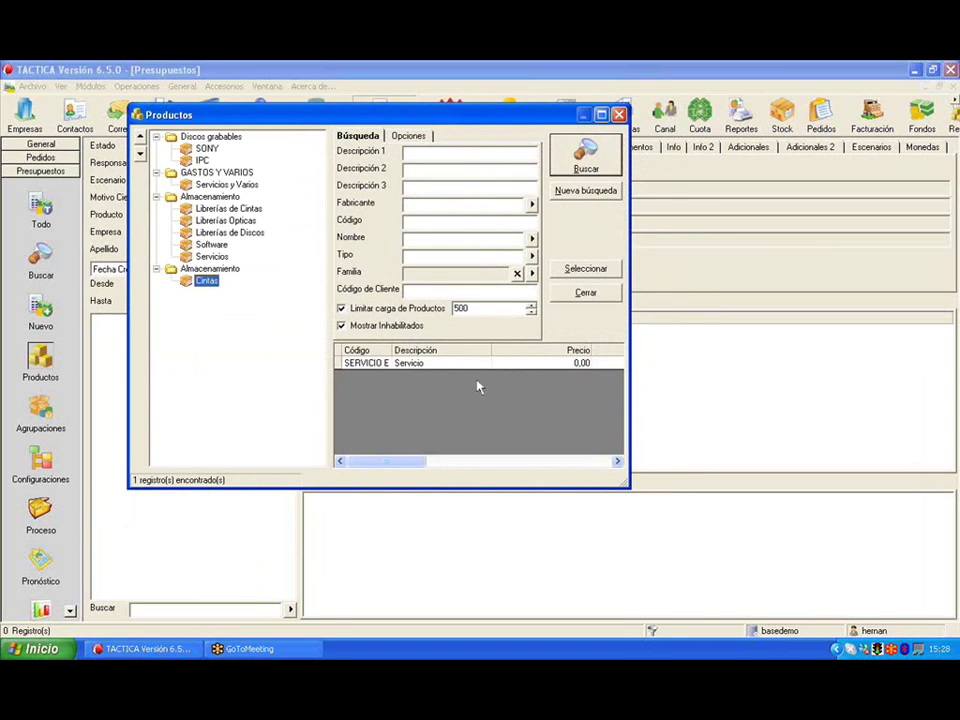
# Create a new budget and assign it to EMPRESA KI by searching the companies for "ki".
pyautogui.click(619, 114)
pyautogui.click(40, 310)
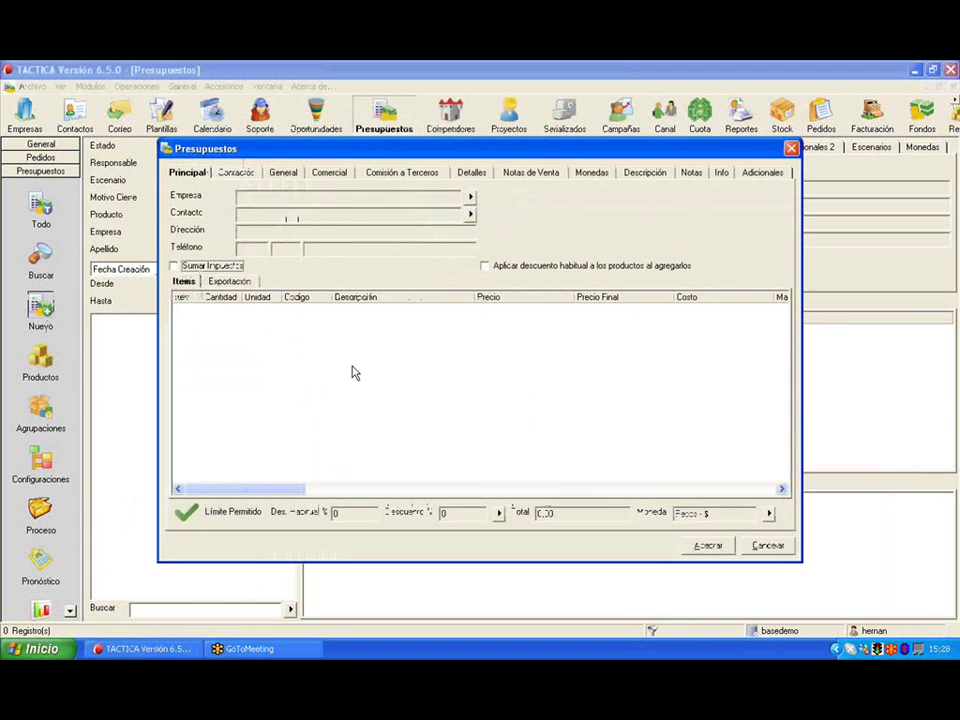
pyautogui.press('Return')
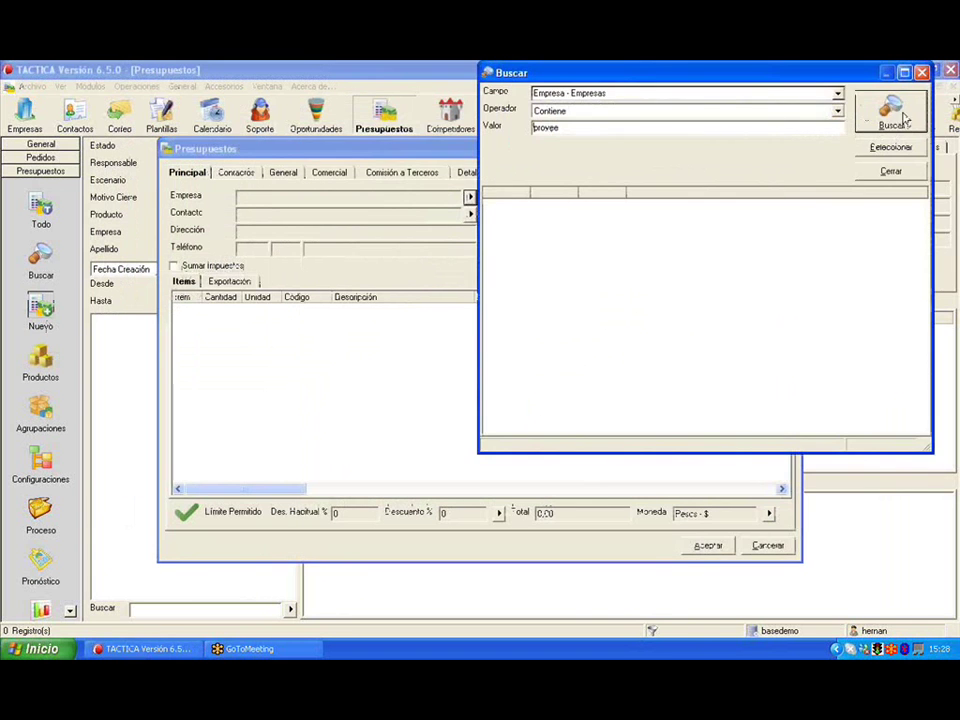
pyautogui.doubleClick(548, 127)
pyautogui.write('ki')
pyautogui.press('Return')
pyautogui.doubleClick(515, 240)
# Add the SERVICIO ESPECIAL product from the Cintas family to the budget's items.
pyautogui.rightClick(320, 355)
pyautogui.click(350, 368)
pyautogui.click(205, 281)
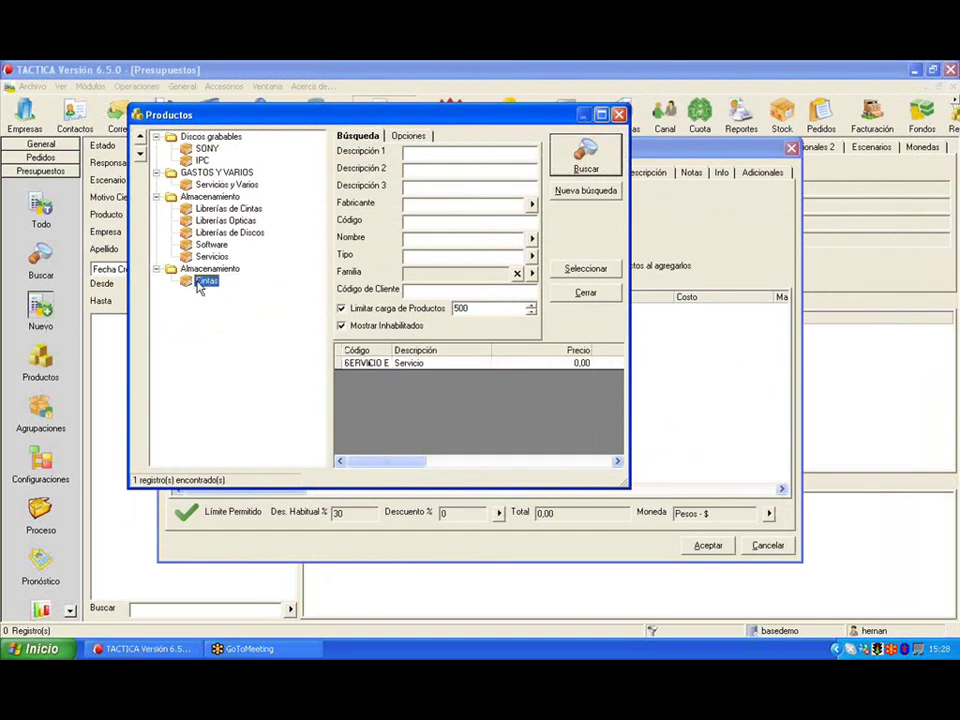
pyautogui.click(388, 363)
pyautogui.press('Return')
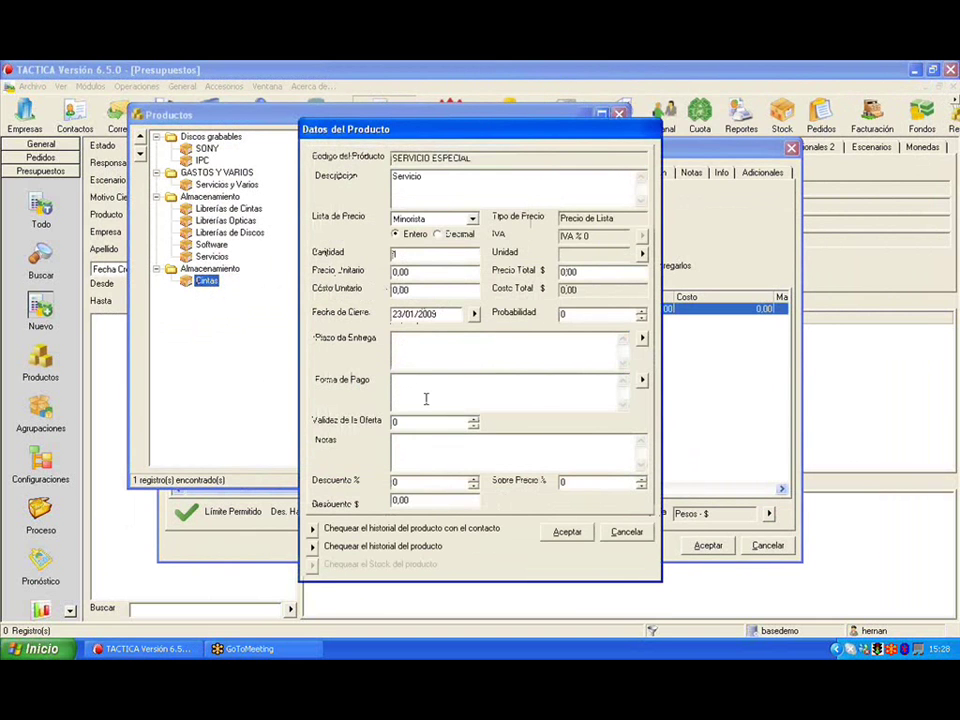
# Set the budget item's unit price to 4000 and its unit cost to 2000, and accept the product data.
pyautogui.click(434, 271)
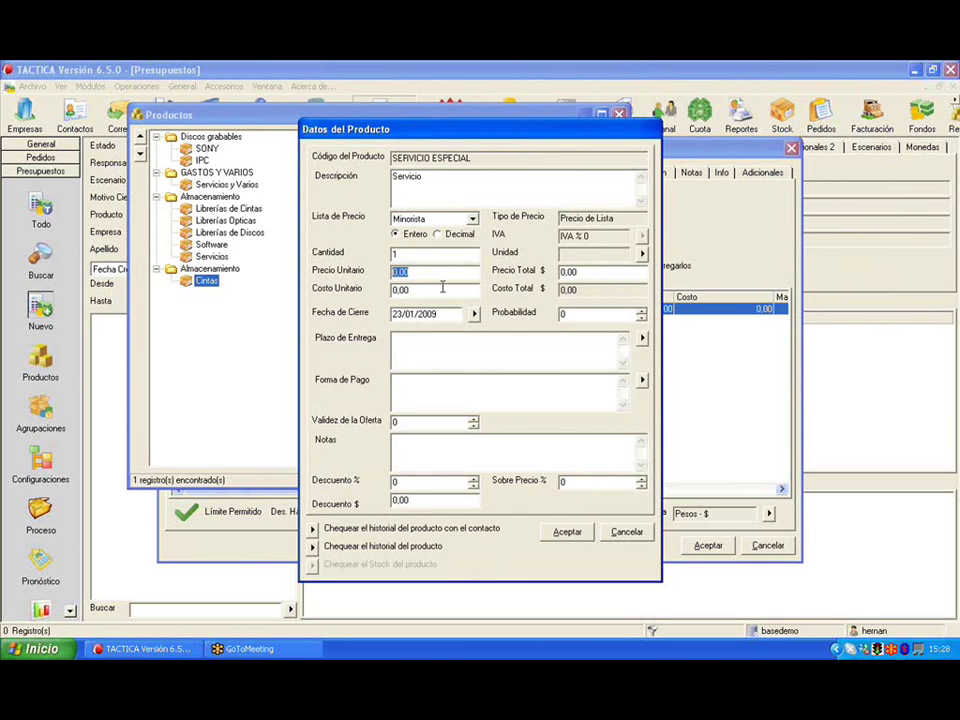
pyautogui.write('4000')
pyautogui.press('Tab')
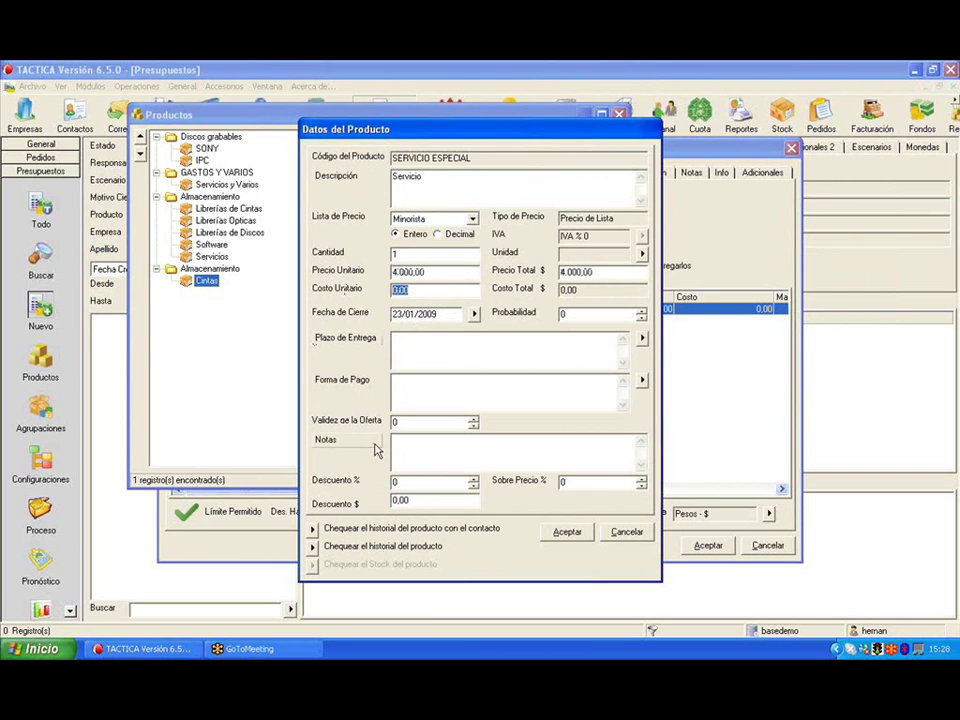
pyautogui.write('2000')
pyautogui.click(567, 533)
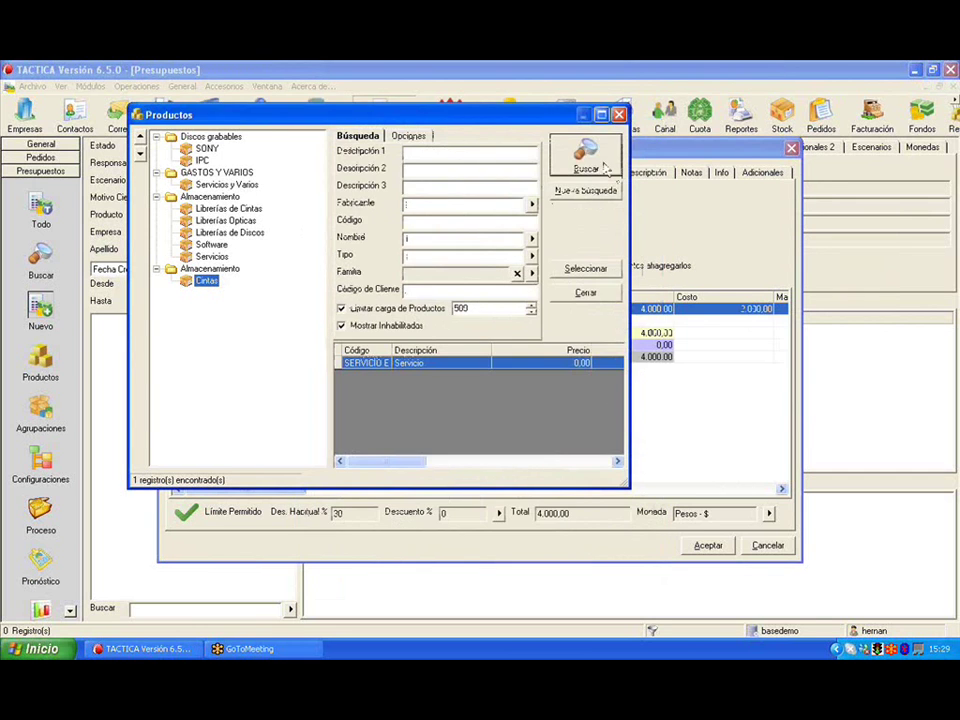
# Modify the SERVICIO ESPECIAL product so its pricing mode is Precio Cargado en el Momento.
pyautogui.rightClick(484, 364)
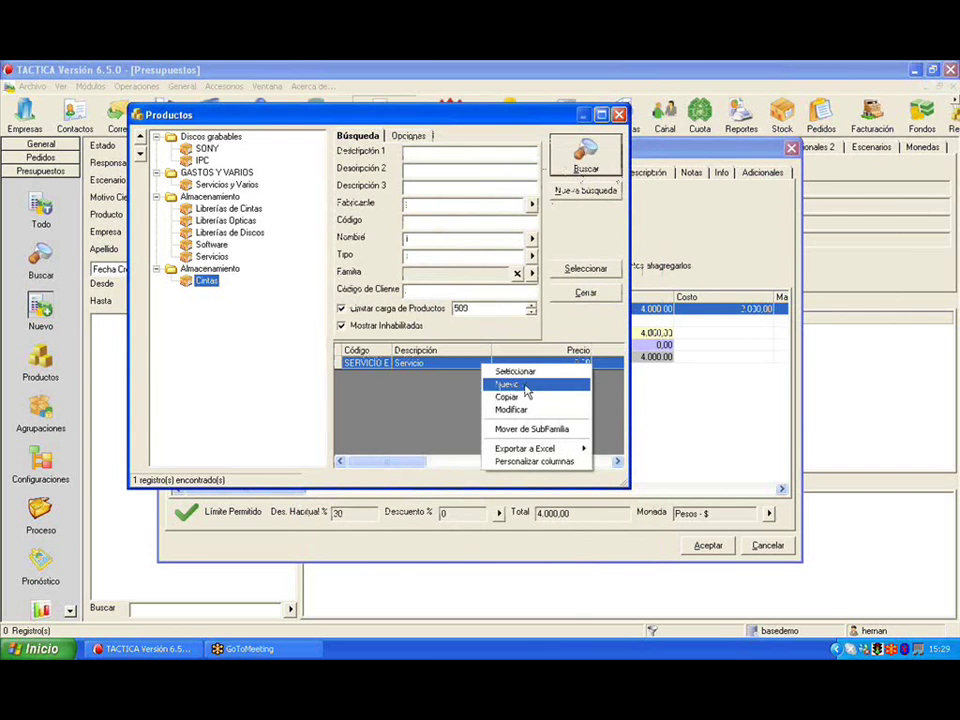
pyautogui.click(511, 410)
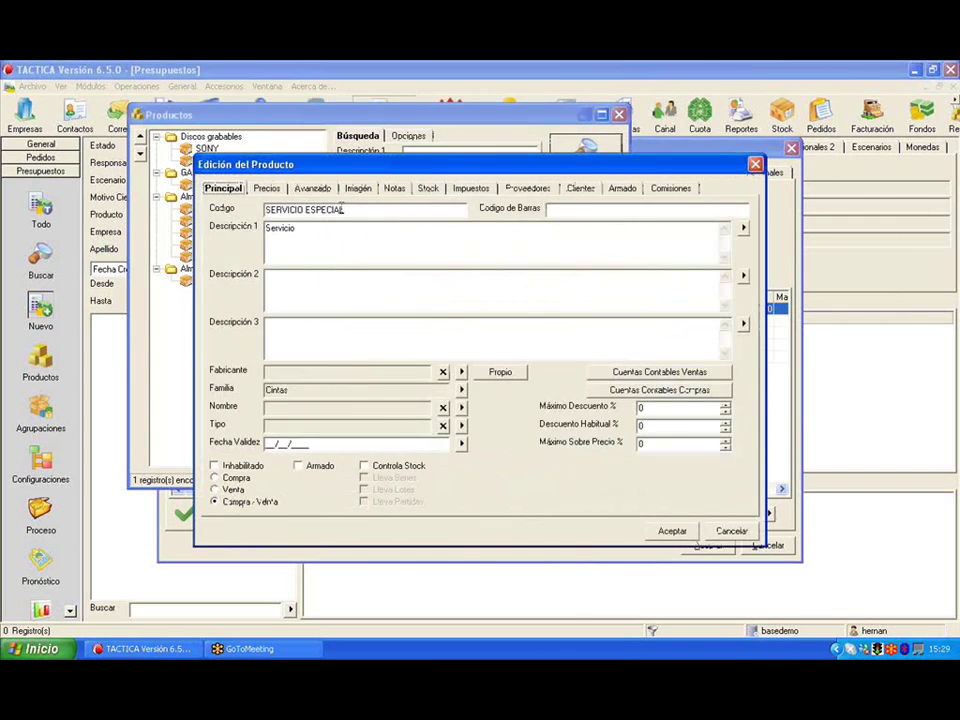
pyautogui.click(266, 188)
pyautogui.moveTo(332, 161); pyautogui.dragTo(268, 146)
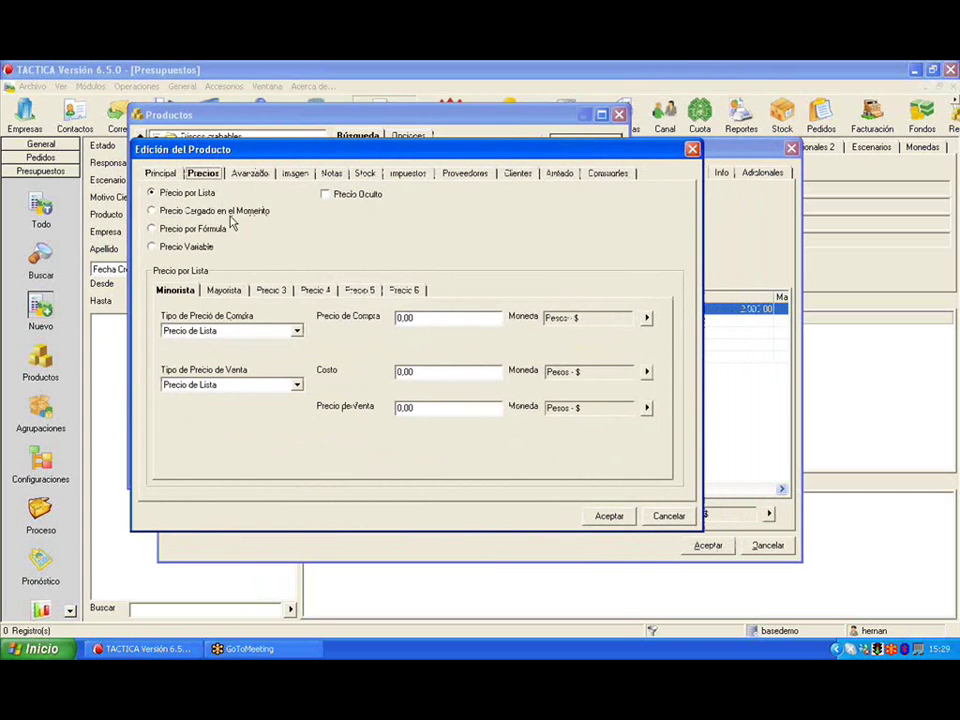
pyautogui.click(172, 211)
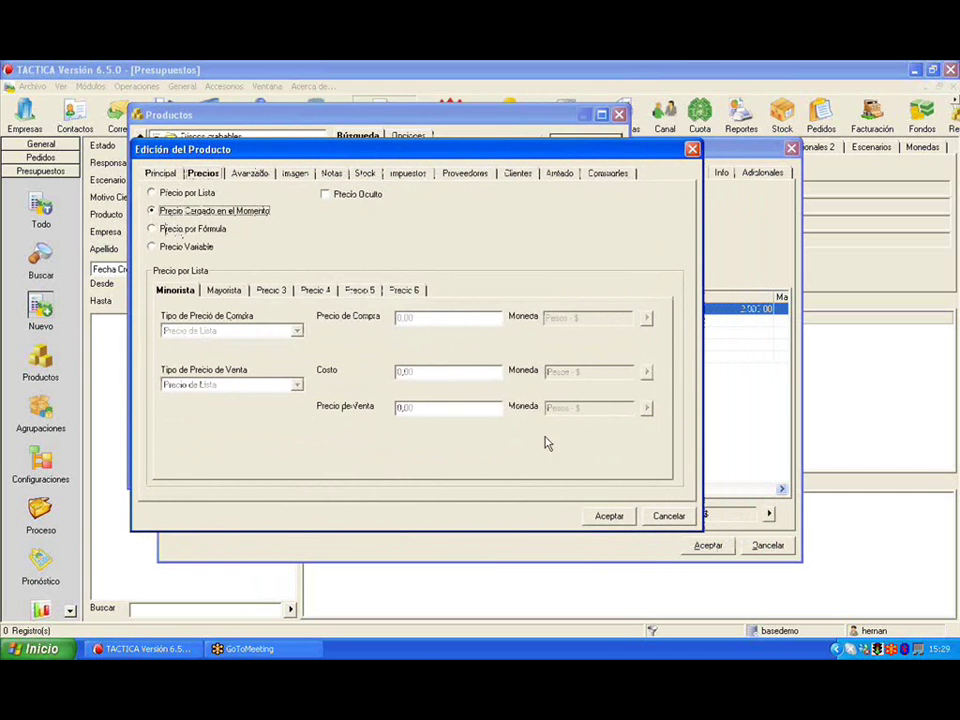
pyautogui.click(608, 516)
# Close the product list and delete the Servicio item from the budget.
pyautogui.moveTo(540, 116); pyautogui.dragTo(291, 253)
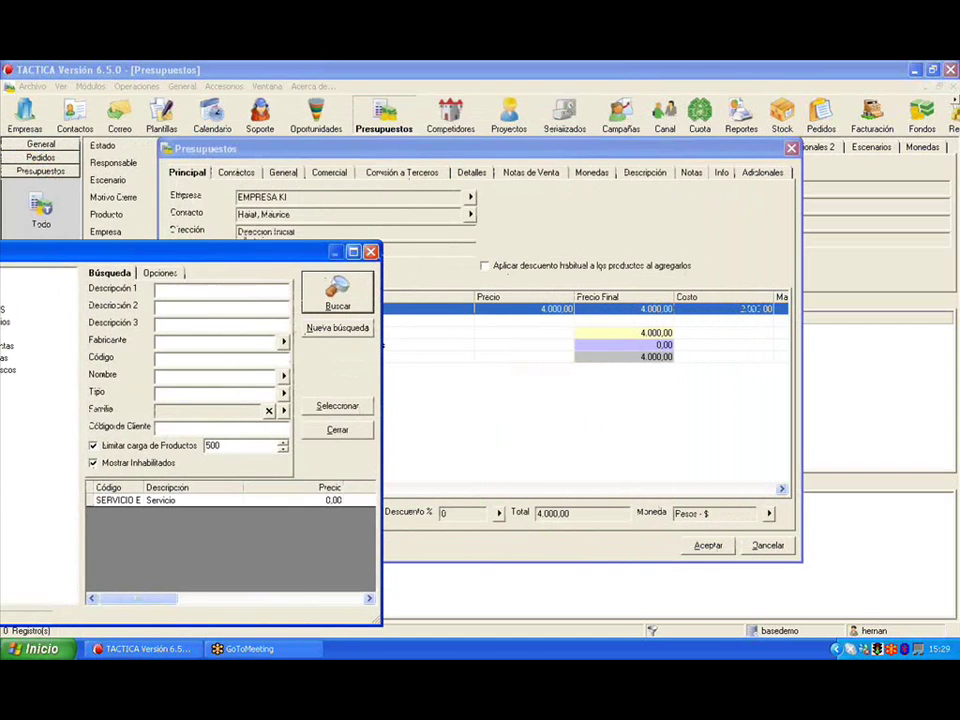
pyautogui.click(370, 251)
pyautogui.rightClick(421, 312)
pyautogui.moveTo(568, 405)
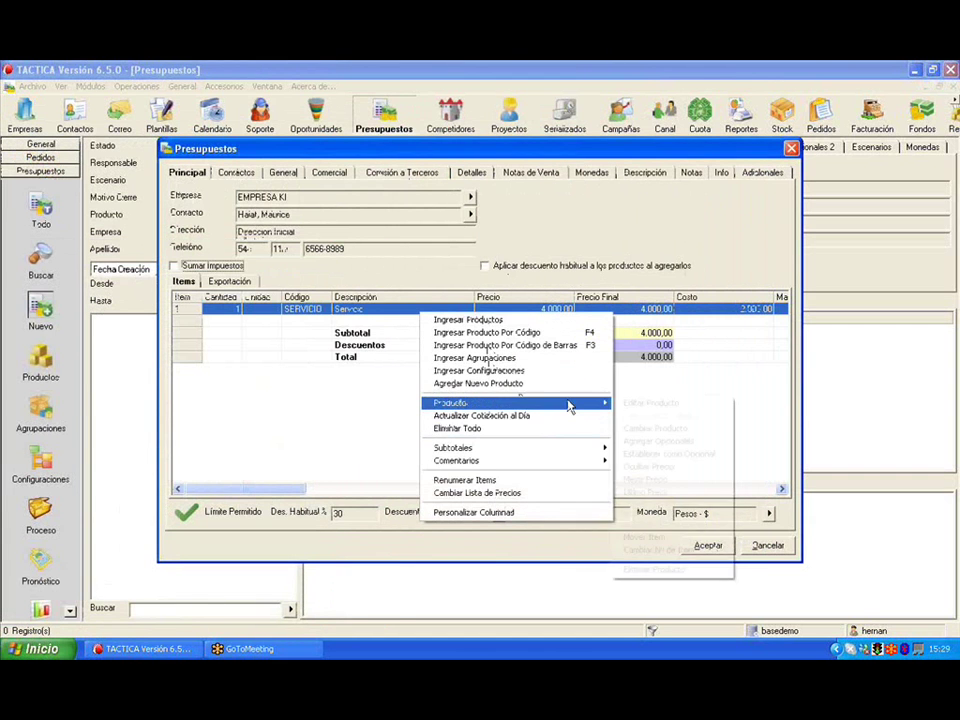
pyautogui.click(677, 572)
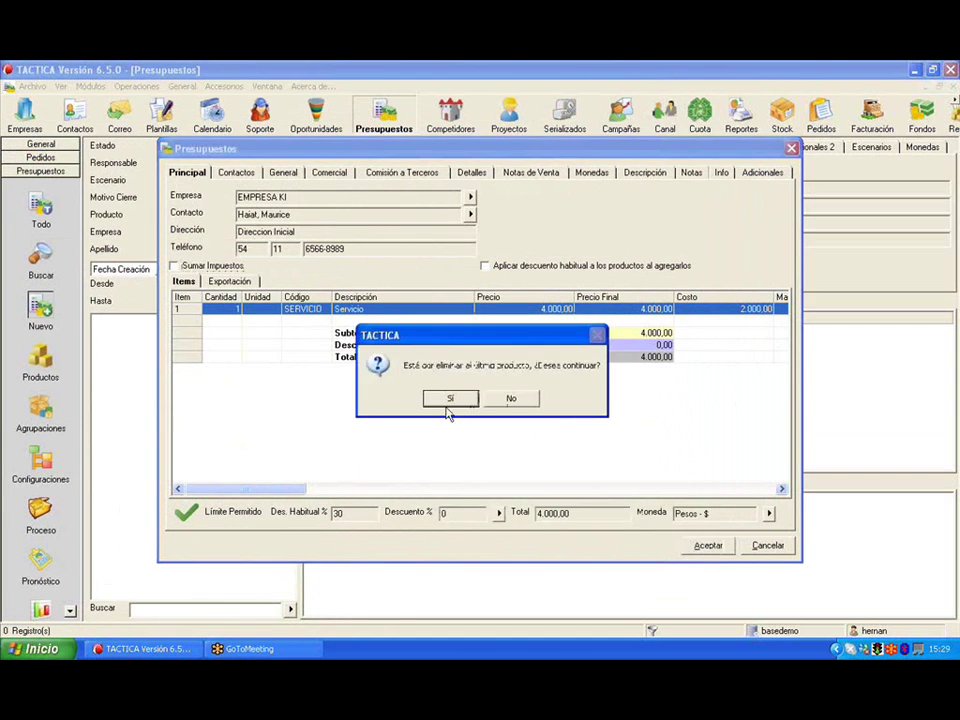
pyautogui.click(450, 398)
# Reopen the product list from the budget and select SERVICIO ESPECIAL in the Cintas family.
pyautogui.doubleClick(433, 379)
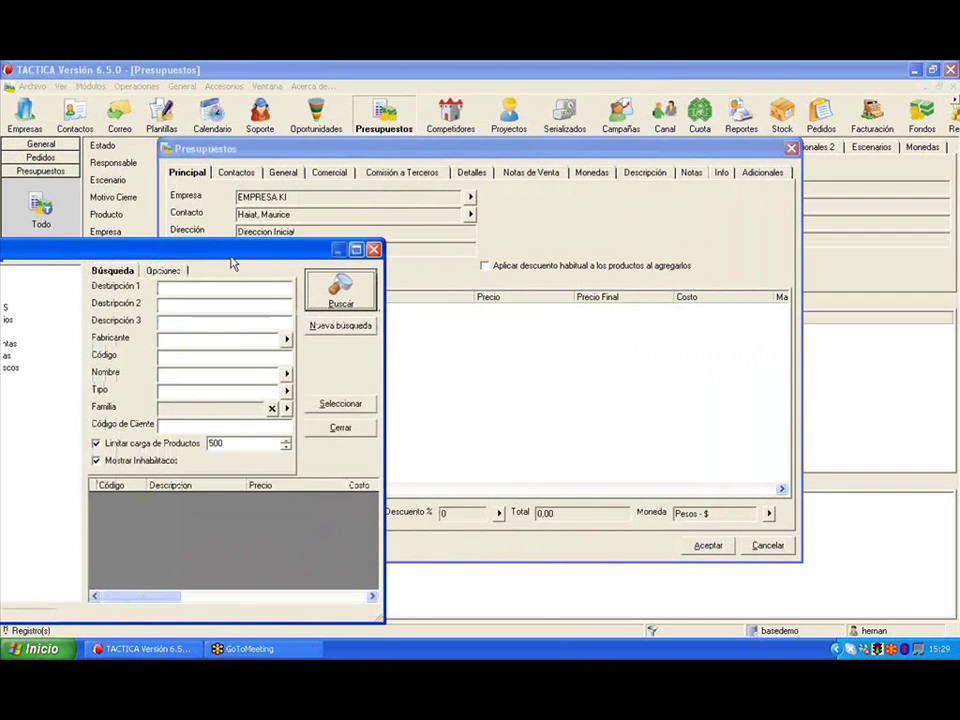
pyautogui.click(155, 283)
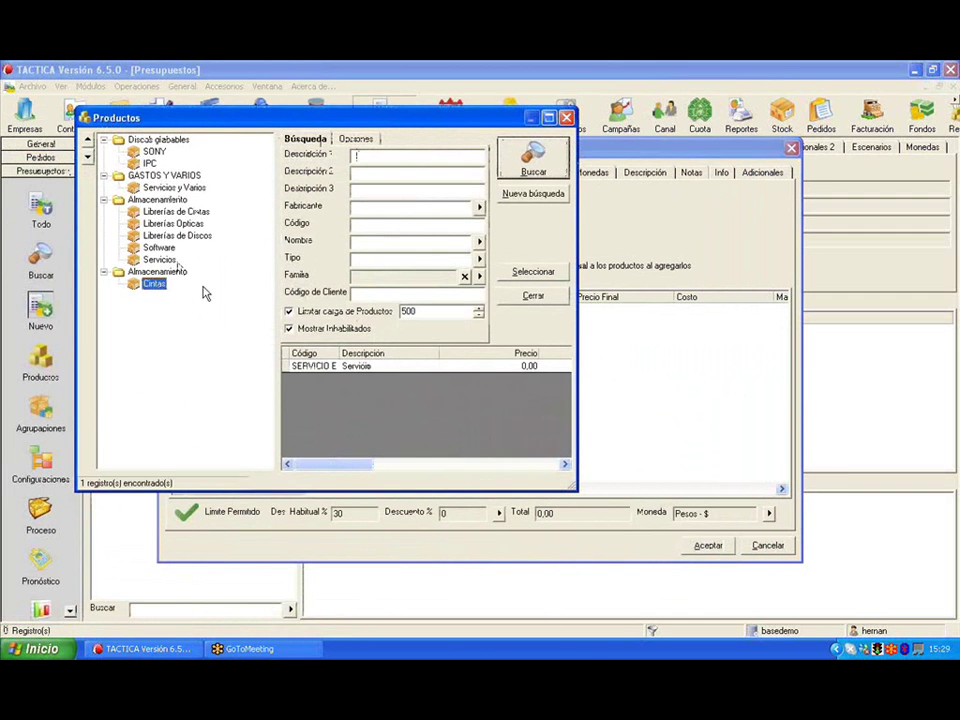
pyautogui.doubleClick(308, 366)
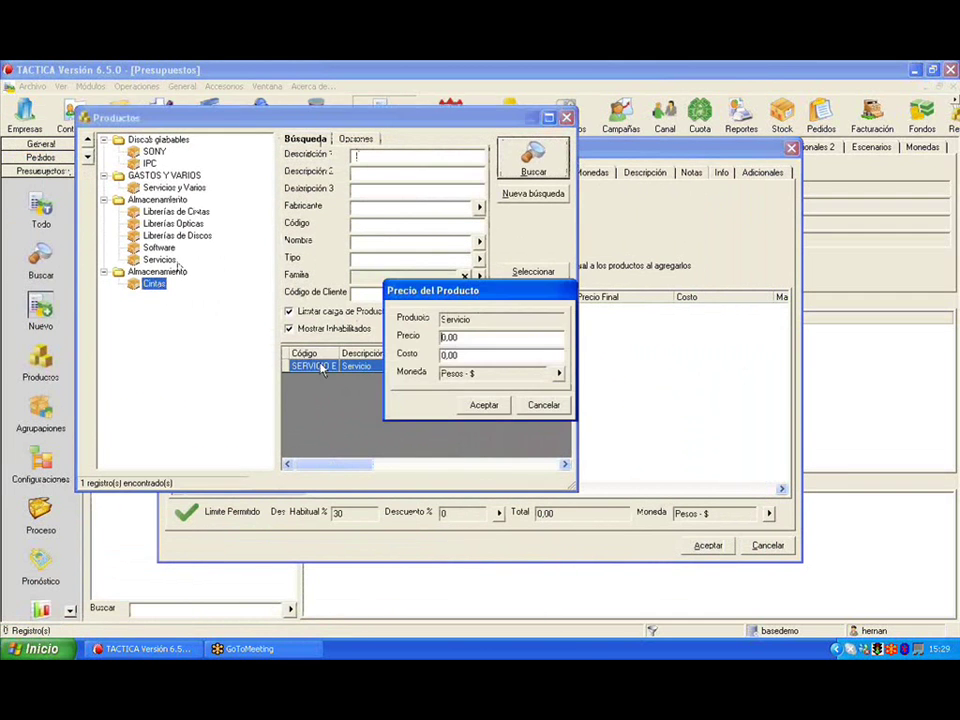
# Set the Servicio product's price to 40000 and its cost to 2000, with Dólares Estadounidenses as the currency.
pyautogui.doubleClick(469, 338)
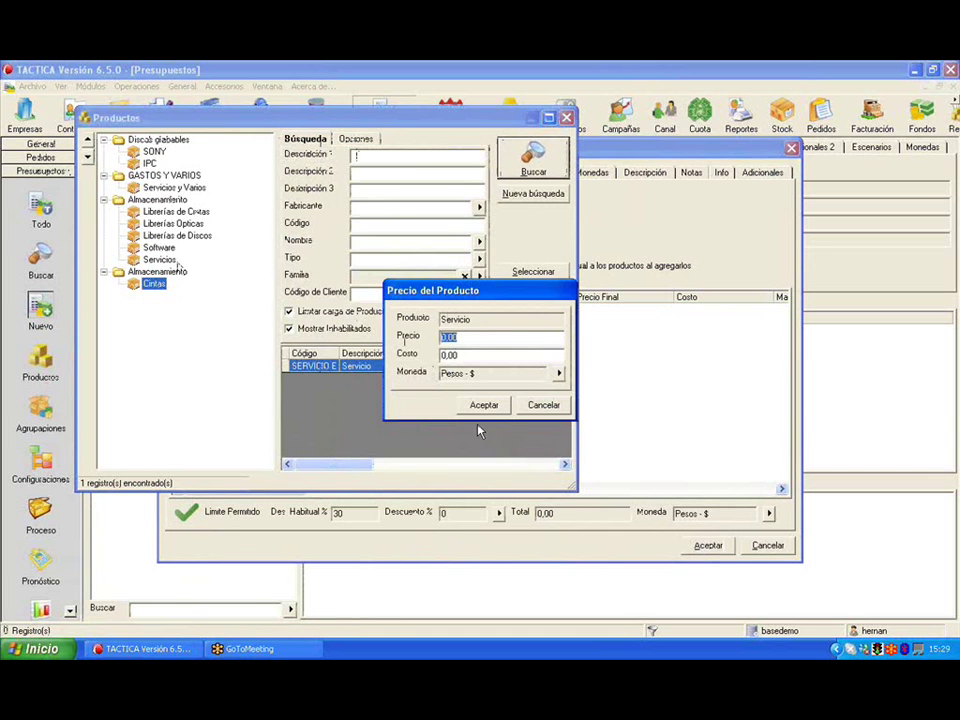
pyautogui.write('40000')
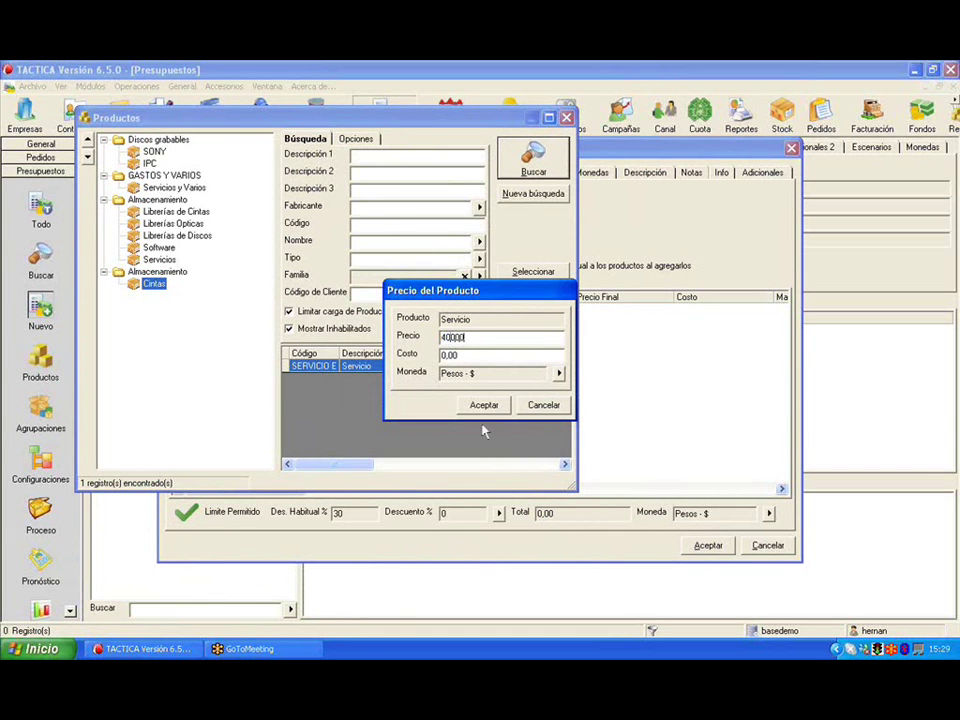
pyautogui.doubleClick(480, 356)
pyautogui.write('200')
pyautogui.click(558, 373)
pyautogui.doubleClick(612, 330)
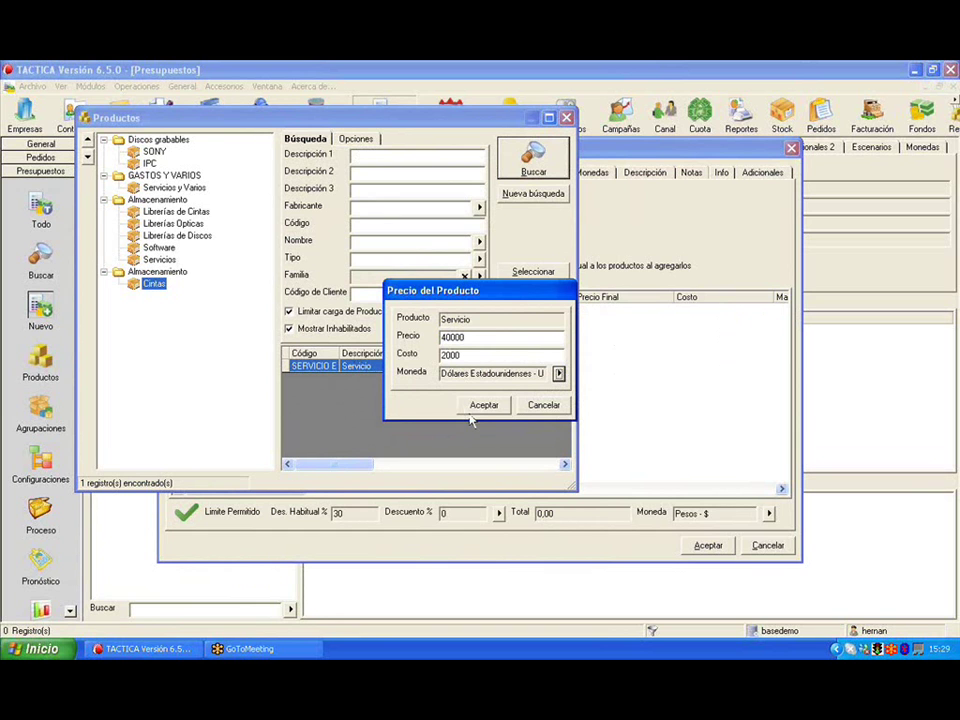
# Switch the Servicio currency to Pesos and accept the price, and cancel the product data for the budget item.
pyautogui.click(558, 374)
pyautogui.click(580, 319)
pyautogui.click(699, 435)
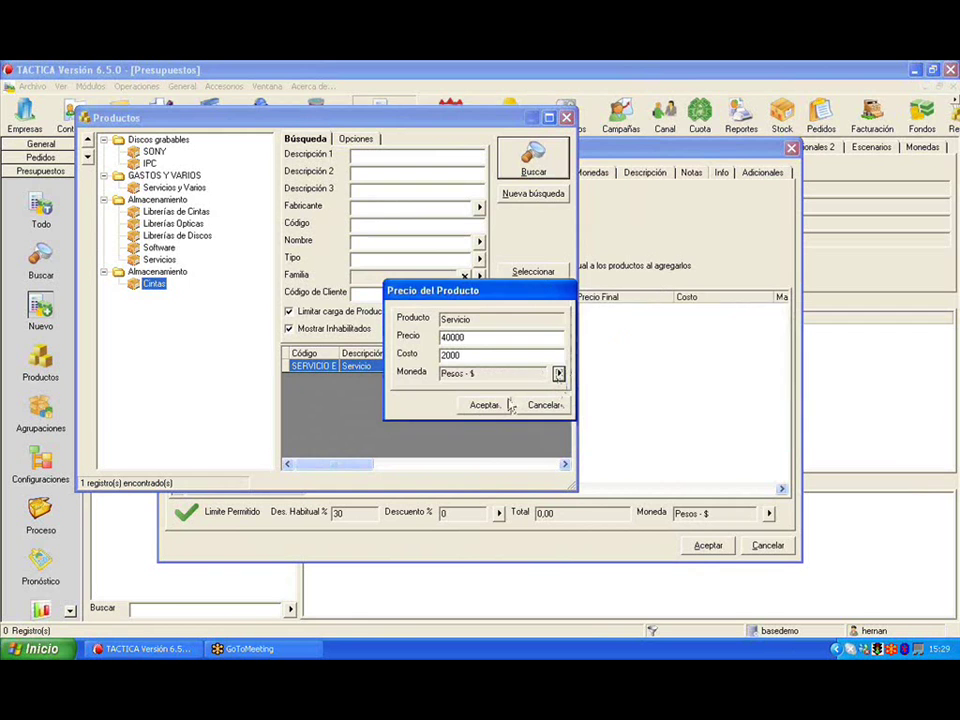
pyautogui.click(484, 405)
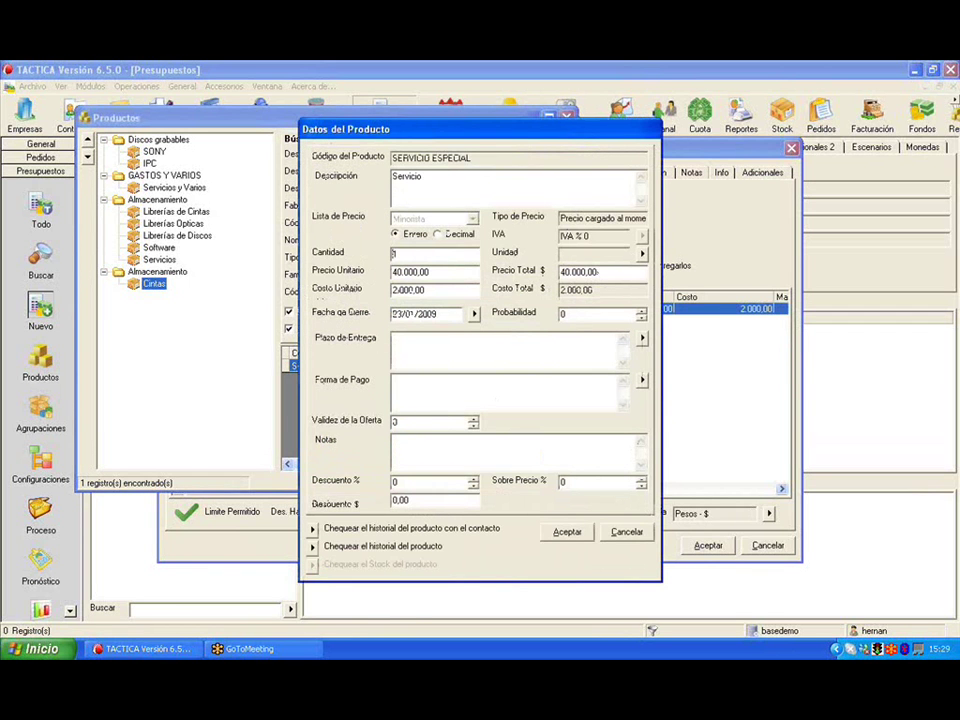
pyautogui.click(447, 273)
pyautogui.click(645, 536)
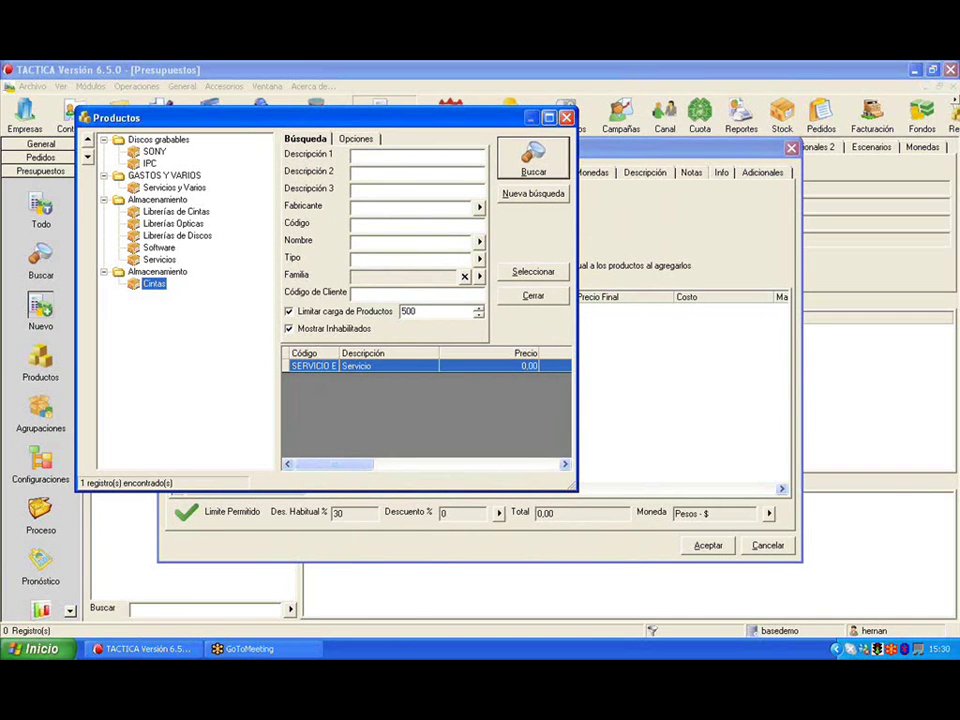
# Open SERVICIO ESPECIAL for modification and set its pricing mode to Precio Variable.
pyautogui.rightClick(368, 366)
pyautogui.click(391, 401)
pyautogui.click(266, 188)
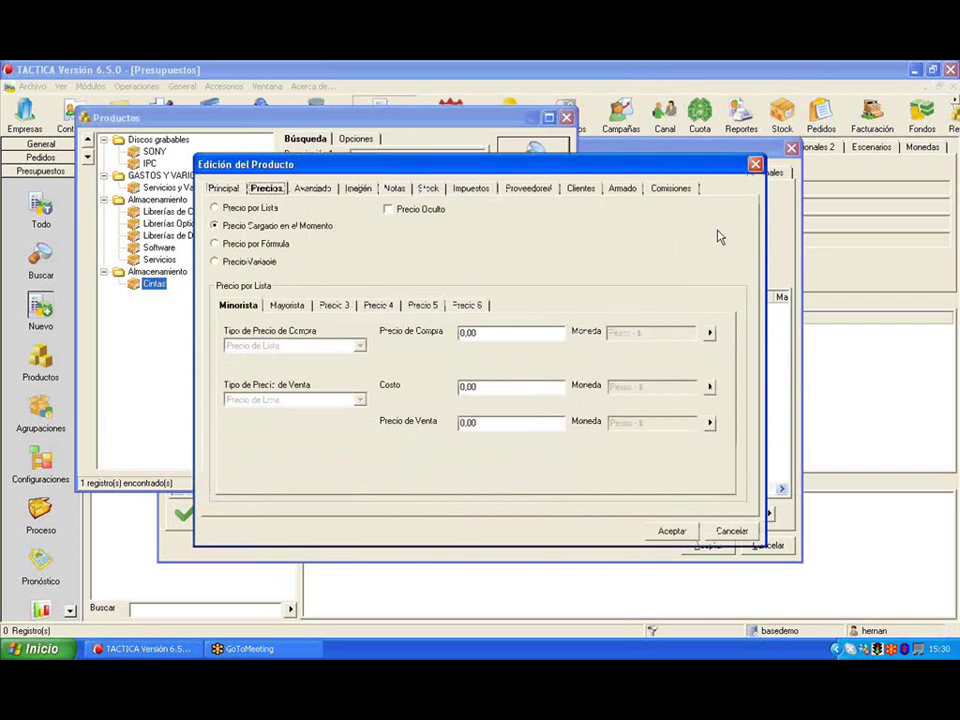
pyautogui.moveTo(440, 214)
pyautogui.mouseDown()
pyautogui.moveTo(384, 208)
pyautogui.moveTo(440, 210)
pyautogui.mouseUp()
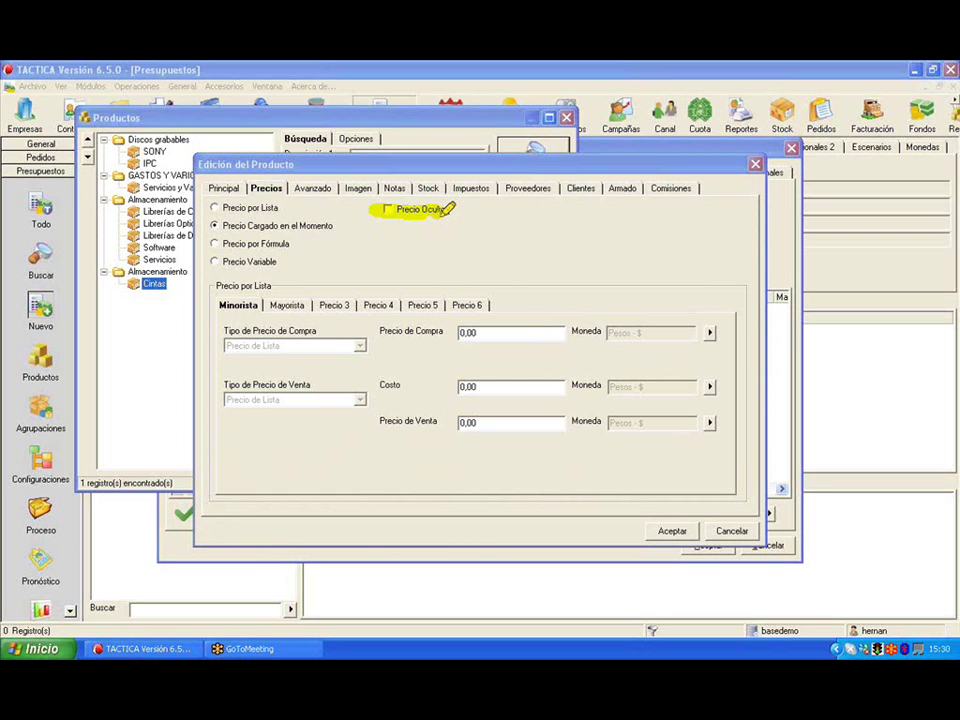
pyautogui.click(276, 249)
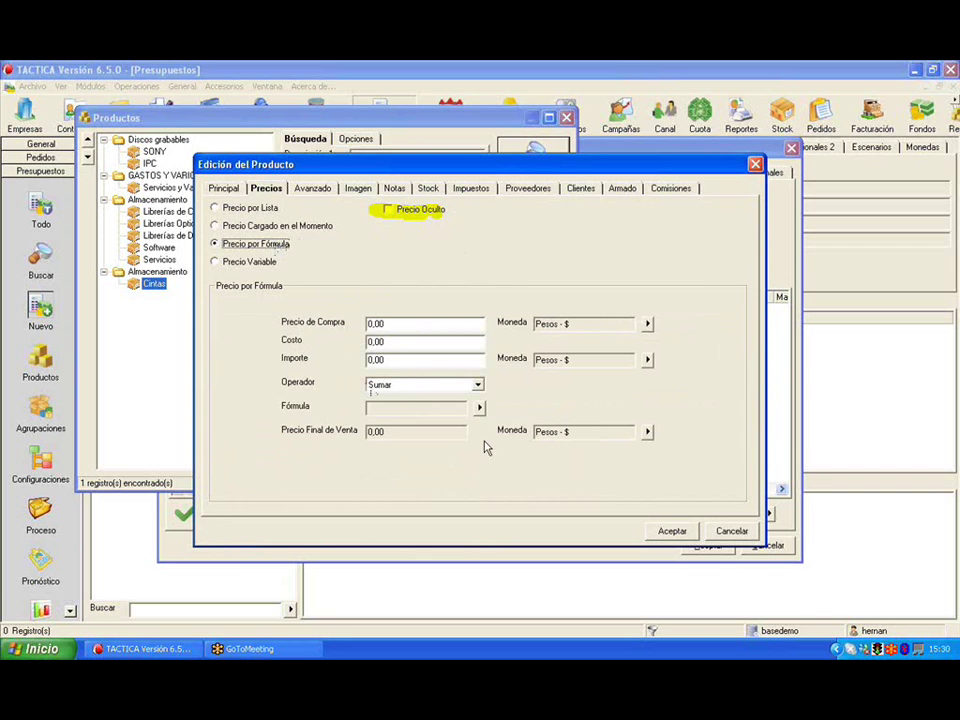
pyautogui.click(232, 265)
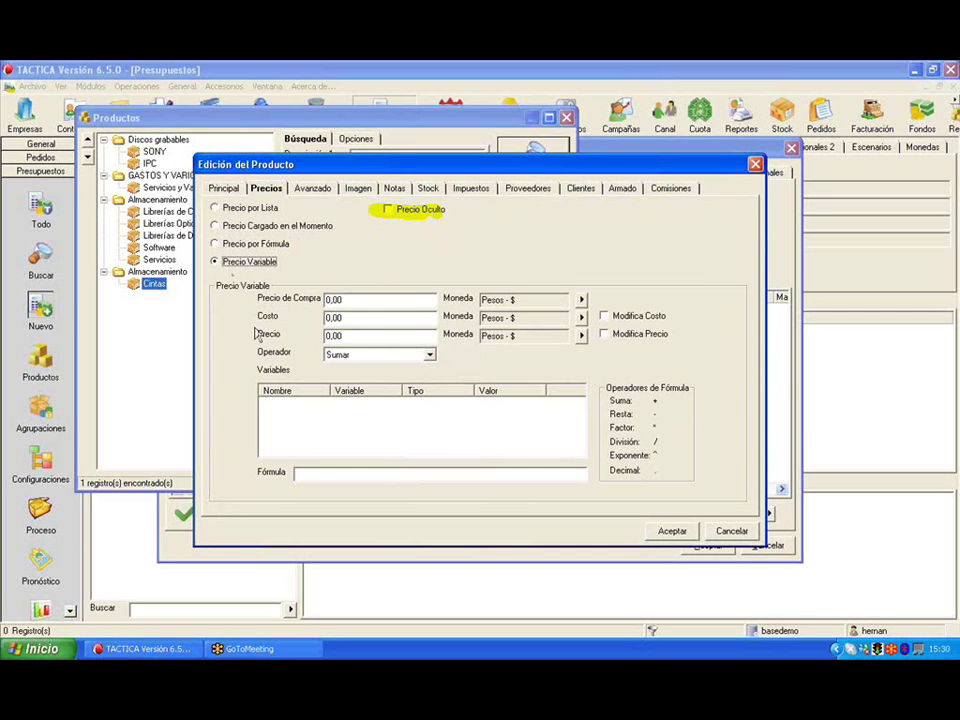
# Add a price variable named Largo, defined as a constant with the value 10.
pyautogui.rightClick(293, 405)
pyautogui.click(318, 411)
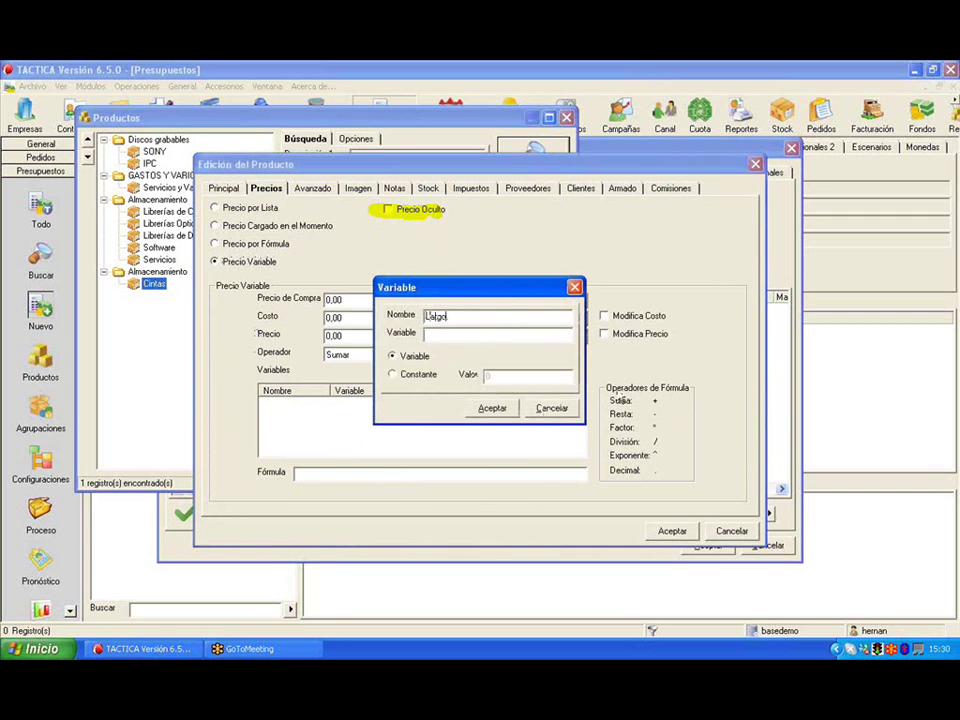
pyautogui.write('Largo')
pyautogui.click(418, 376)
pyautogui.write('10')
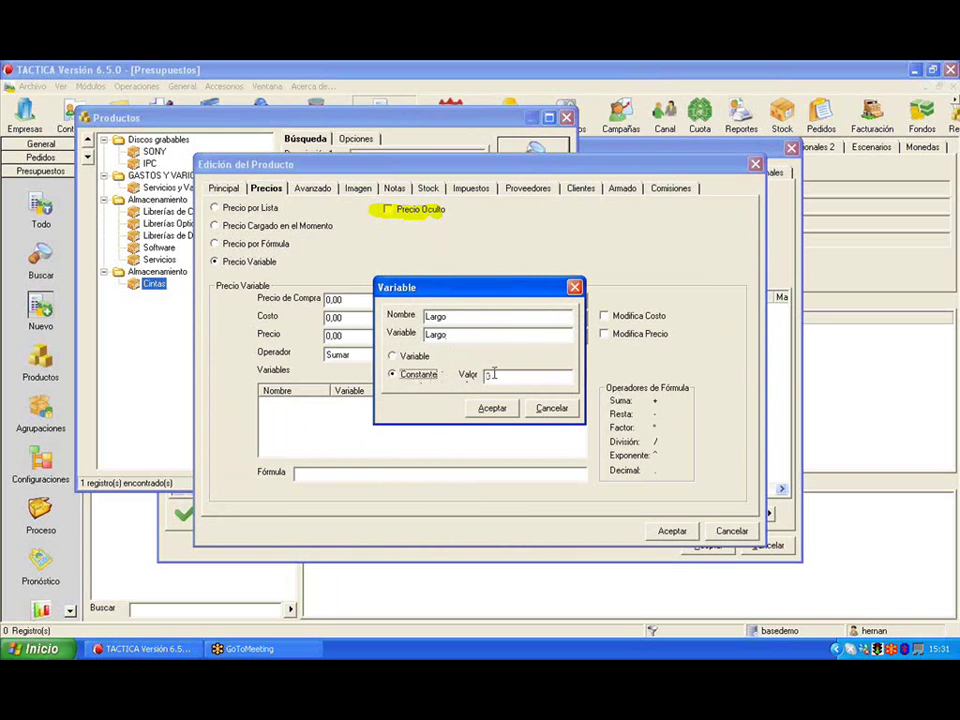
pyautogui.click(492, 408)
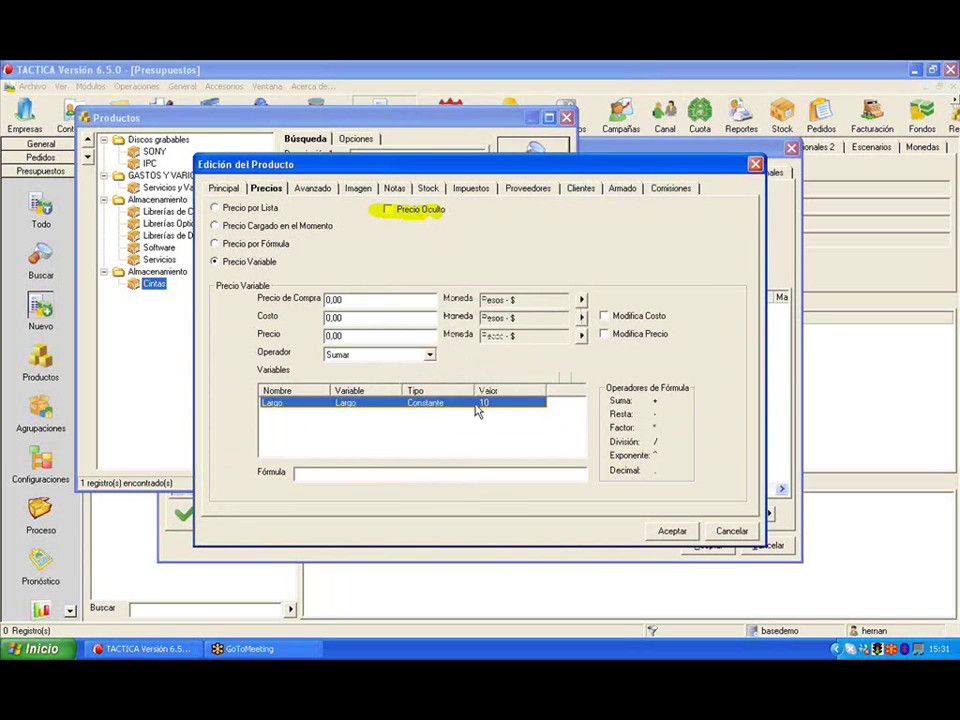
# Add a second price variable named Ancho, with Ancho as its variable and Variable as its type.
pyautogui.doubleClick(375, 441)
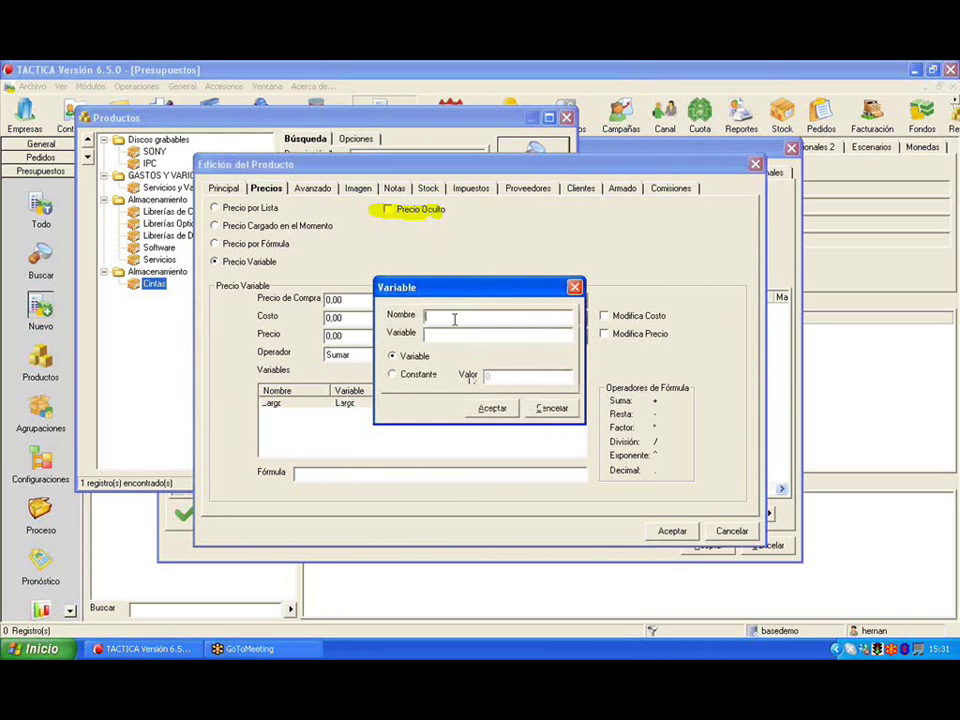
pyautogui.moveTo(476, 287); pyautogui.dragTo(486, 186)
pyautogui.click(421, 274)
pyautogui.click(422, 255)
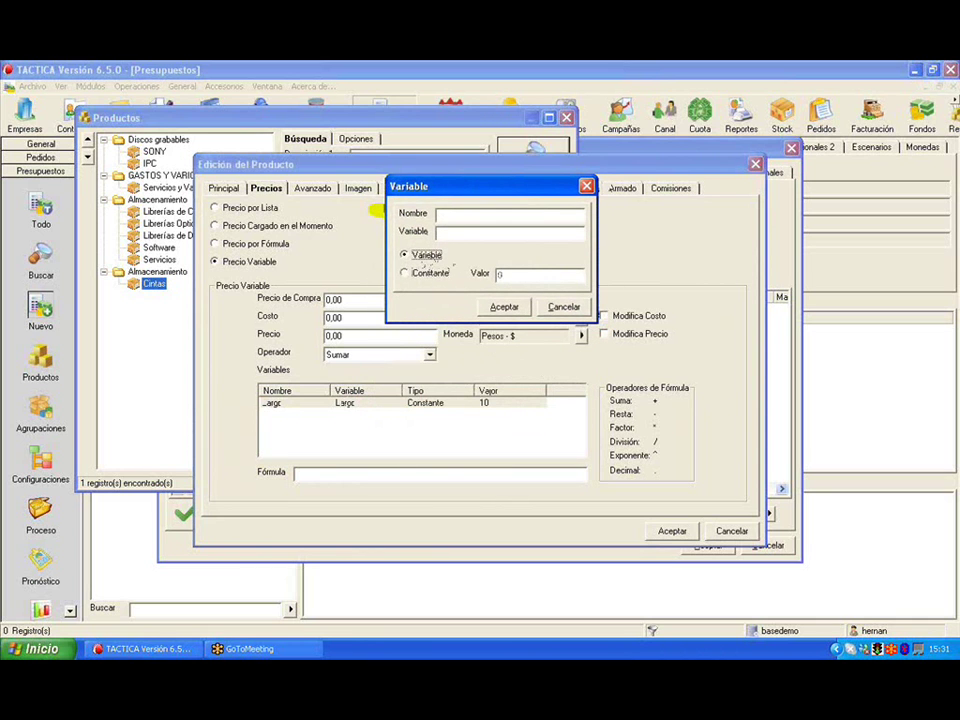
pyautogui.click(451, 216)
pyautogui.write('Ancho')
pyautogui.click(447, 233)
pyautogui.write('Ancho')
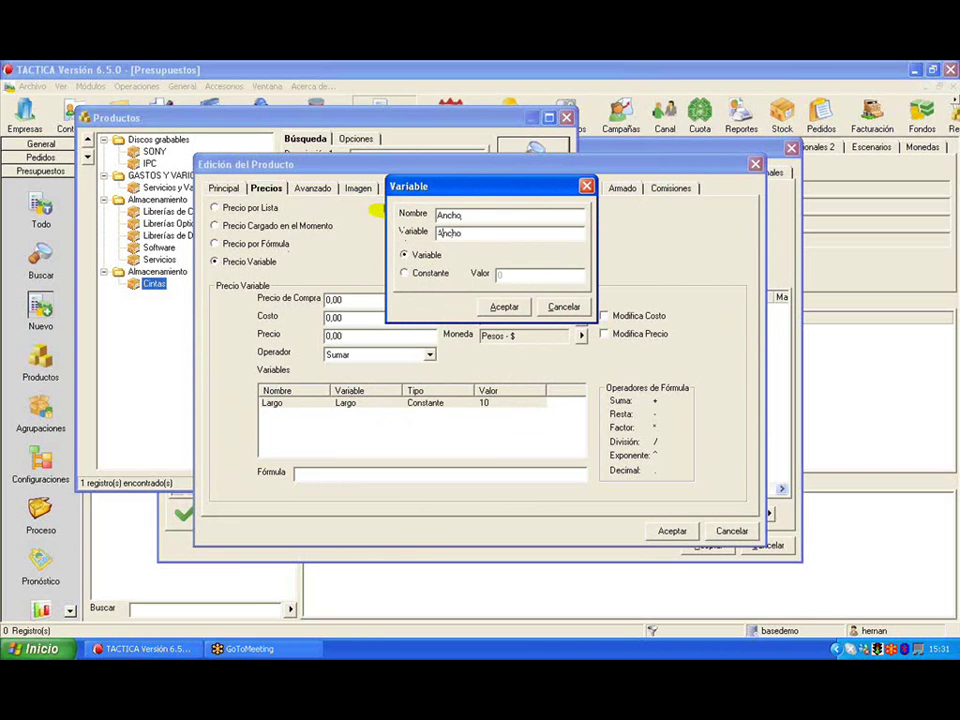
pyautogui.click(497, 311)
# Enter the price formula Largo * Ancho with Sumar as the operator, and accept the product changes.
pyautogui.click(360, 474)
pyautogui.write('Largo')
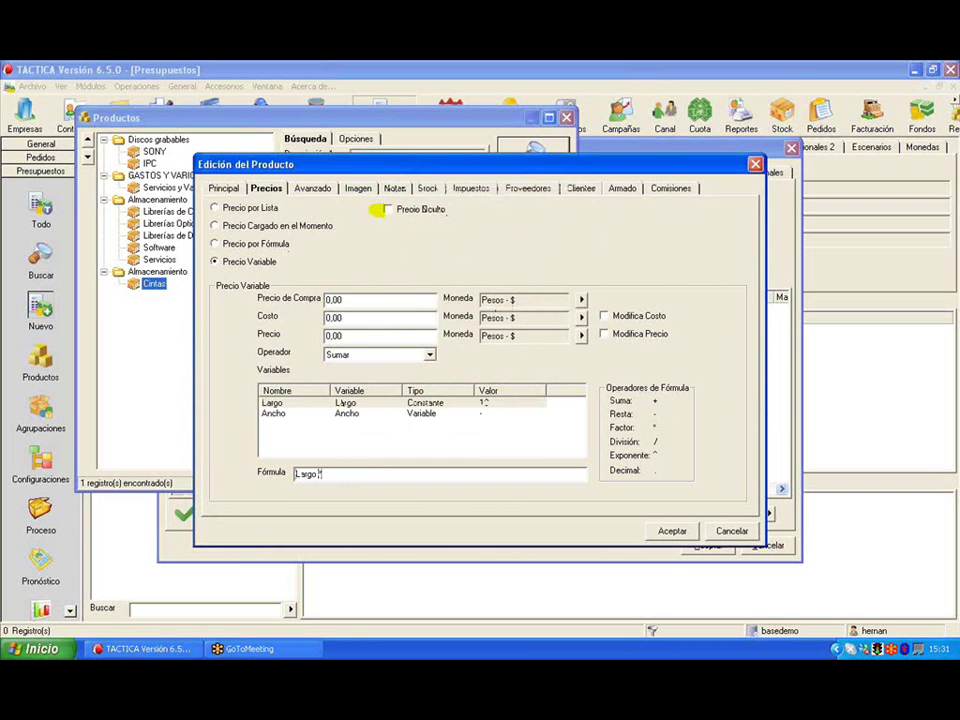
pyautogui.write(' * a')
pyautogui.click(424, 356)
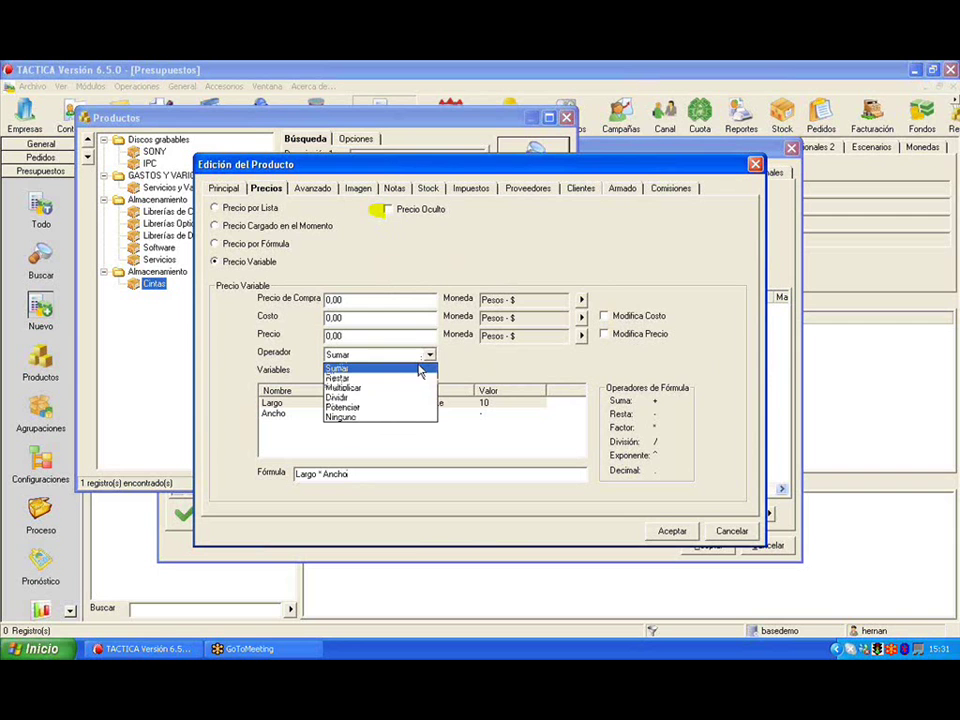
pyautogui.click(458, 366)
pyautogui.click(671, 531)
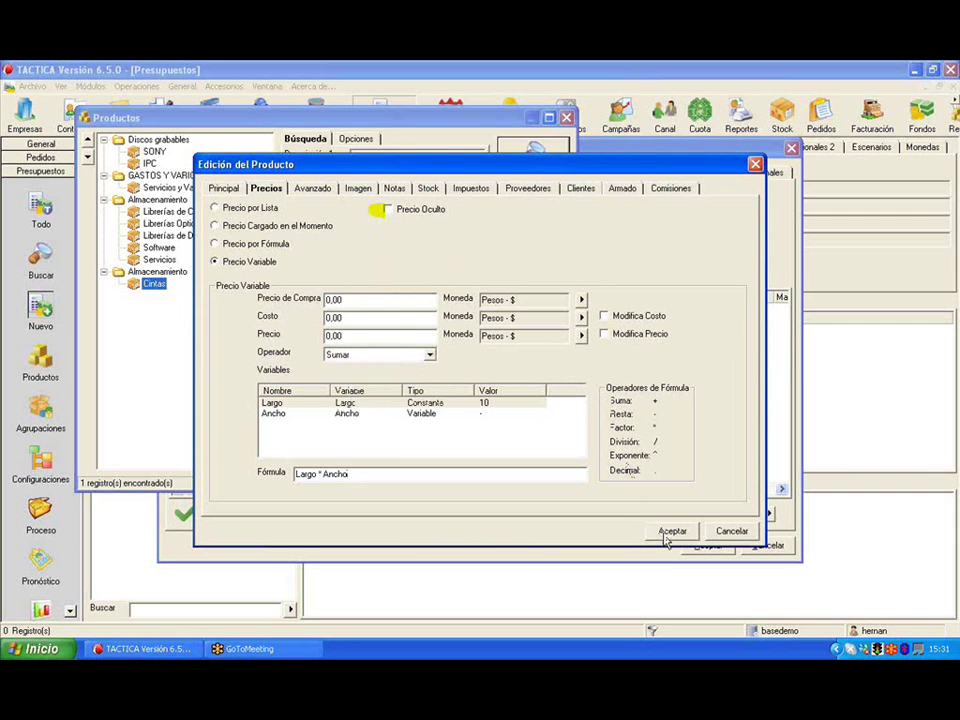
# Add SERVICIO ESPECIAL to the budget with the Ancho variable set to 40, and accept the product data.
pyautogui.moveTo(442, 130); pyautogui.dragTo(575, 455)
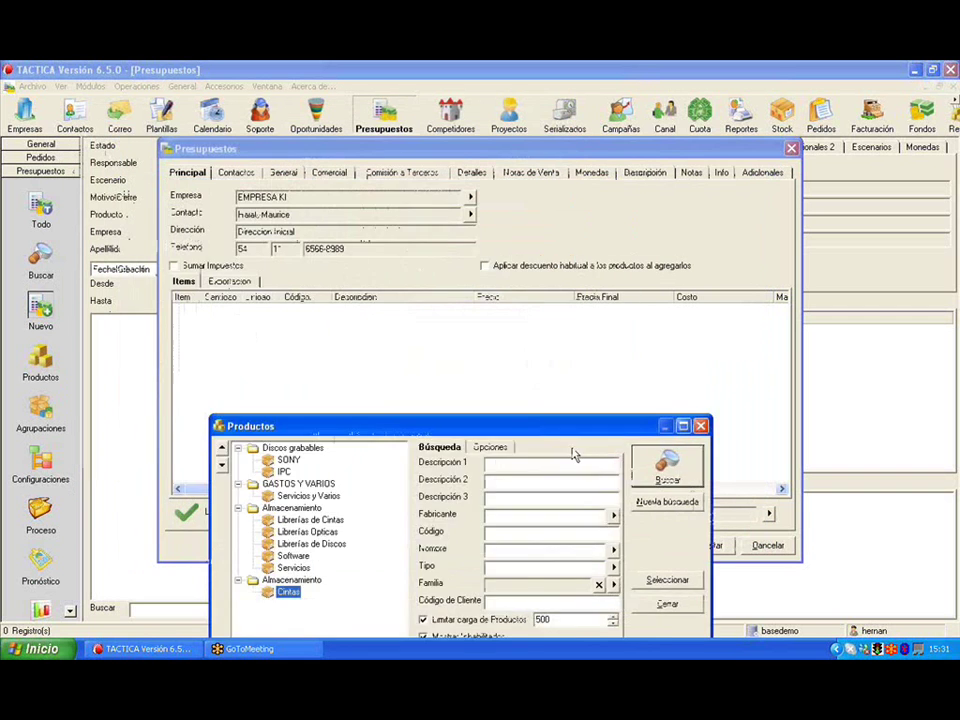
pyautogui.doubleClick(403, 469)
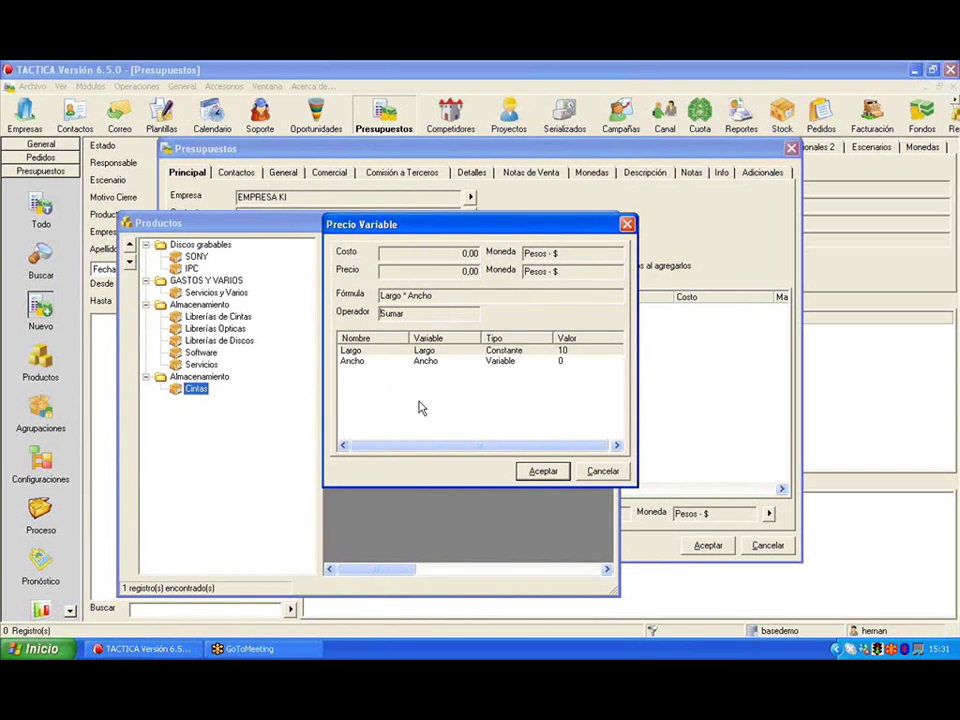
pyautogui.doubleClick(461, 362)
pyautogui.doubleClick(436, 351)
pyautogui.write('40')
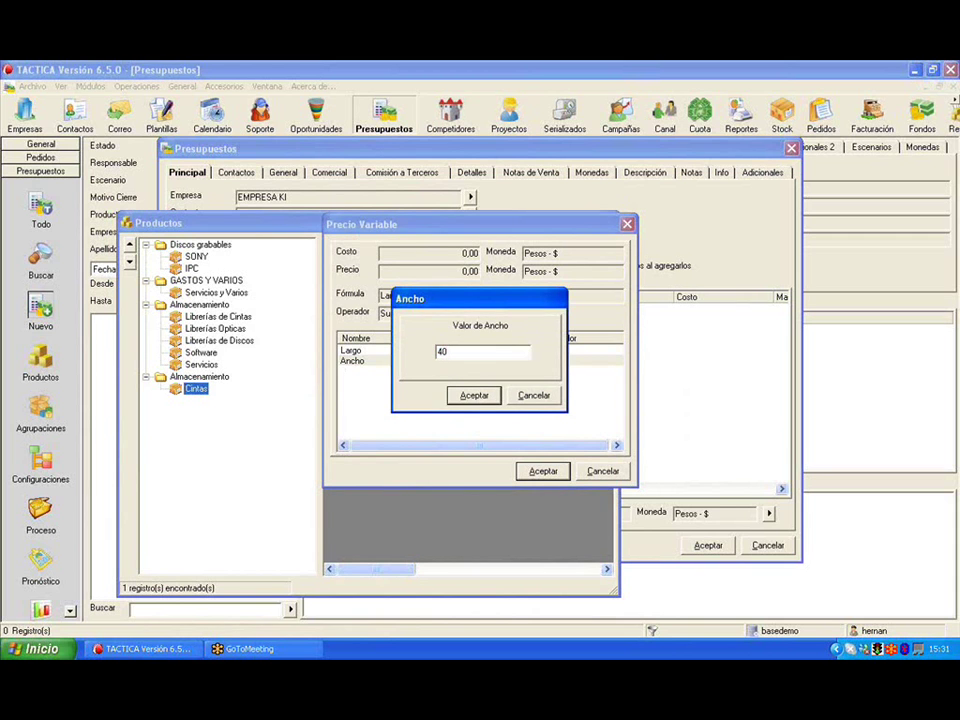
pyautogui.click(474, 395)
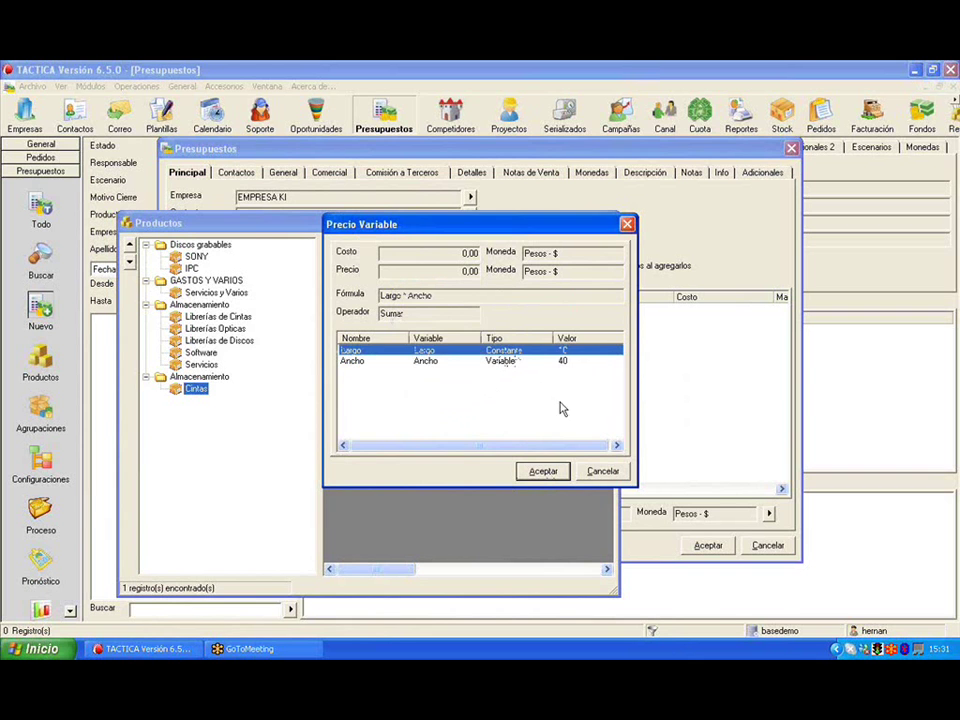
pyautogui.click(543, 471)
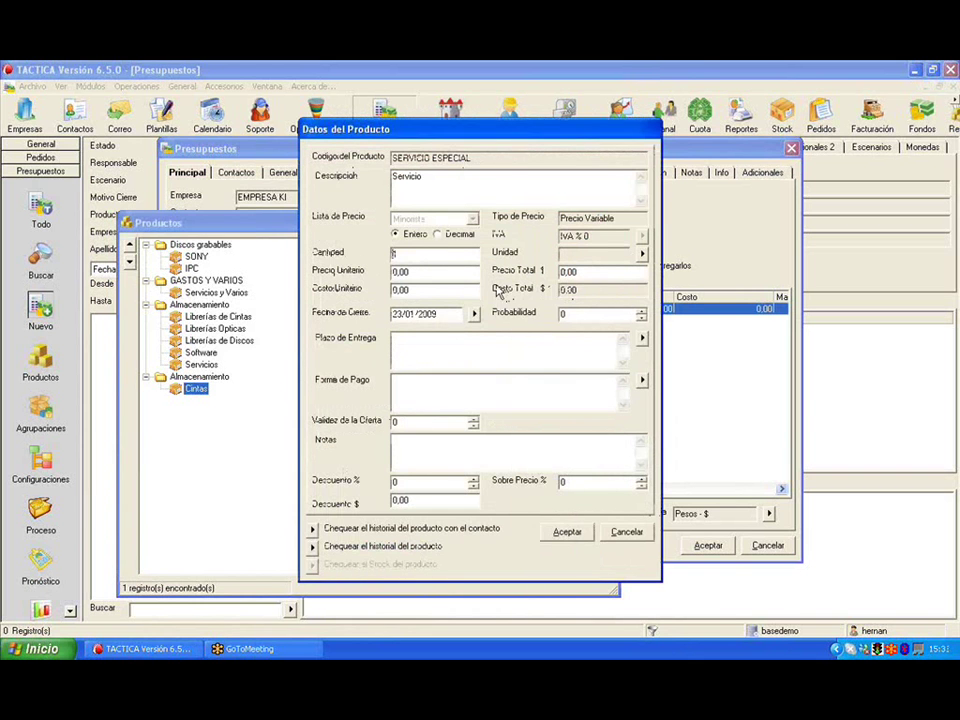
pyautogui.click(567, 531)
# Reopen SERVICIO ESPECIAL for modification and enable Modifica Precio in its variable price settings.
pyautogui.moveTo(420, 222); pyautogui.dragTo(486, 218)
pyautogui.rightClick(475, 478)
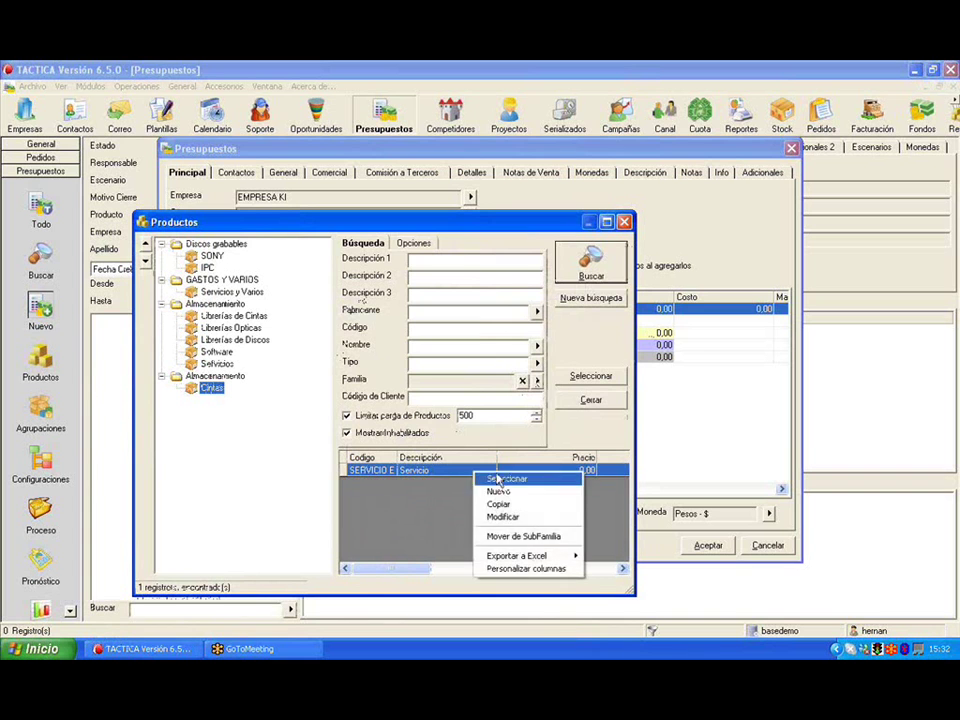
pyautogui.click(503, 516)
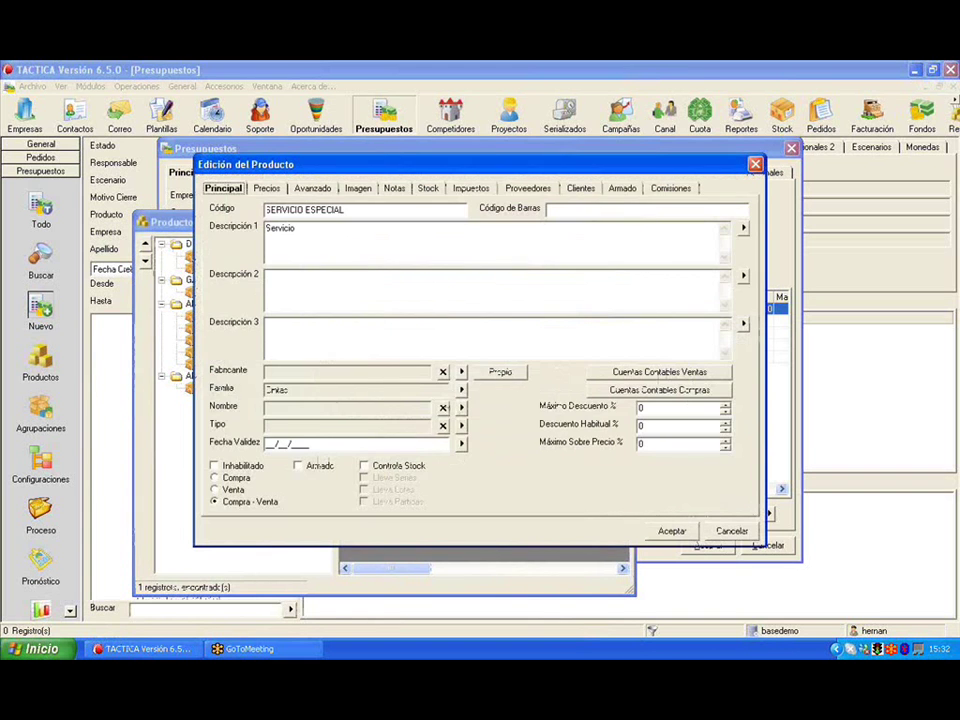
pyautogui.click(266, 188)
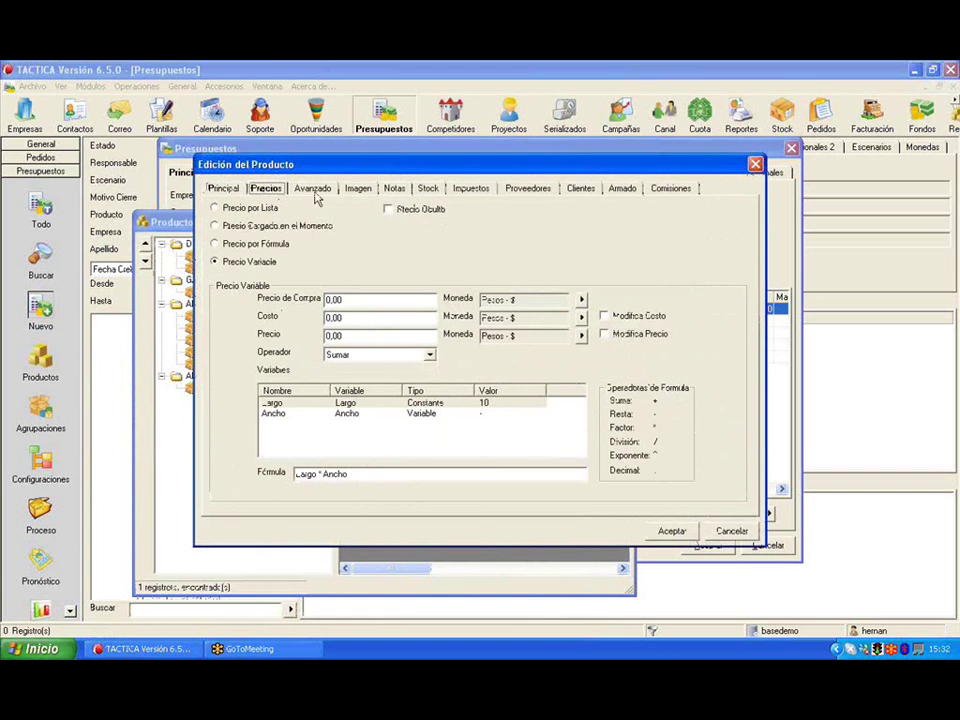
pyautogui.click(604, 335)
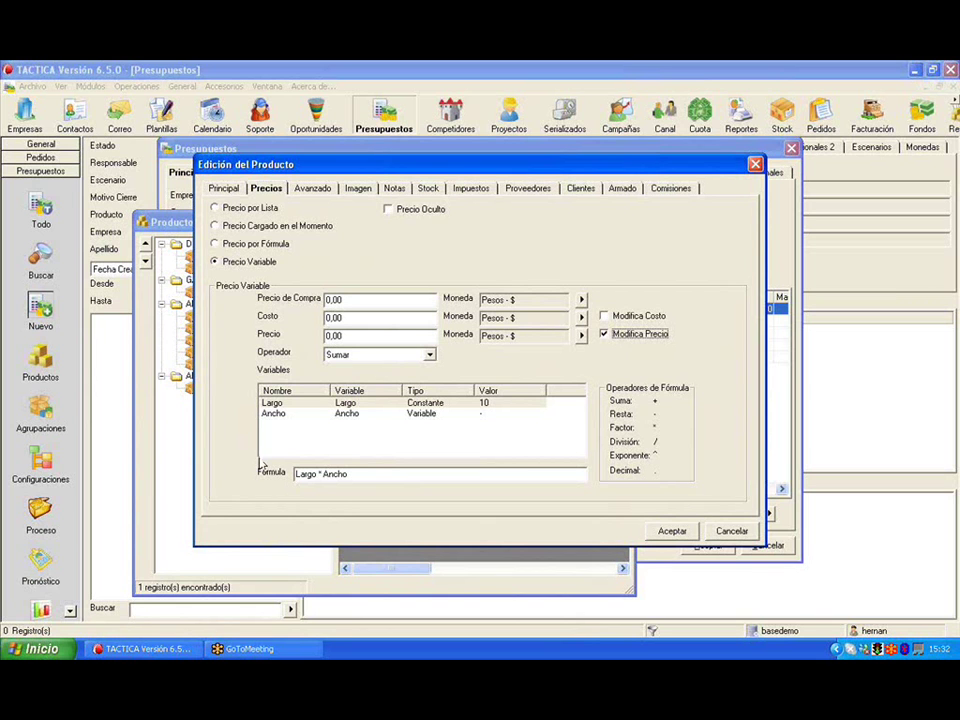
# Switch the product to Precio por Lista with the sale price type Basado en la Calificación, and view its price configuration without changing it.
pyautogui.click(245, 208)
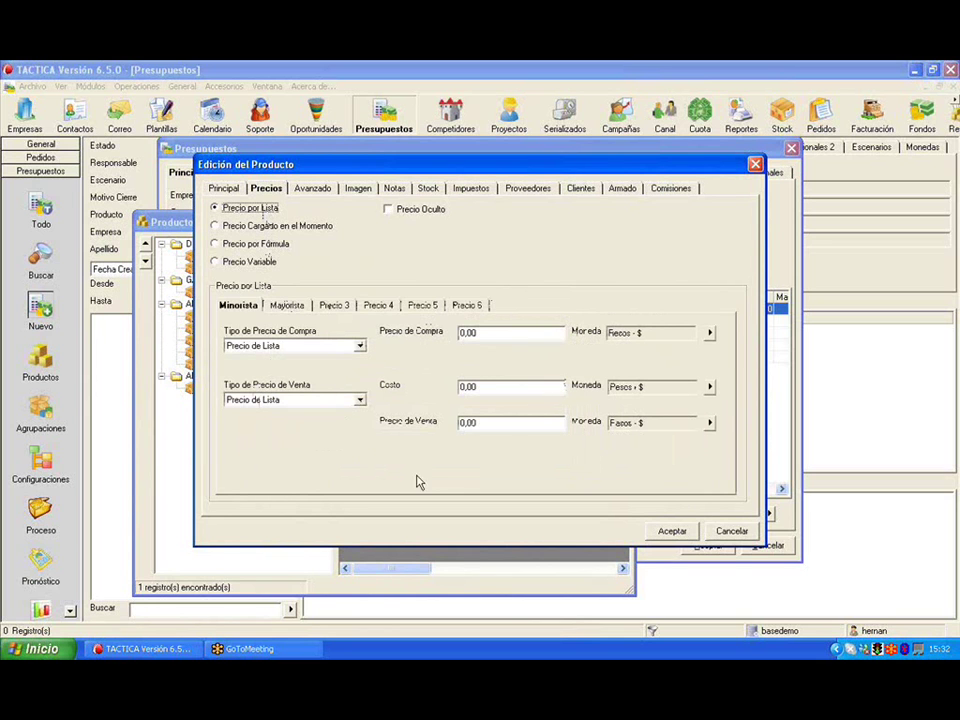
pyautogui.click(361, 400)
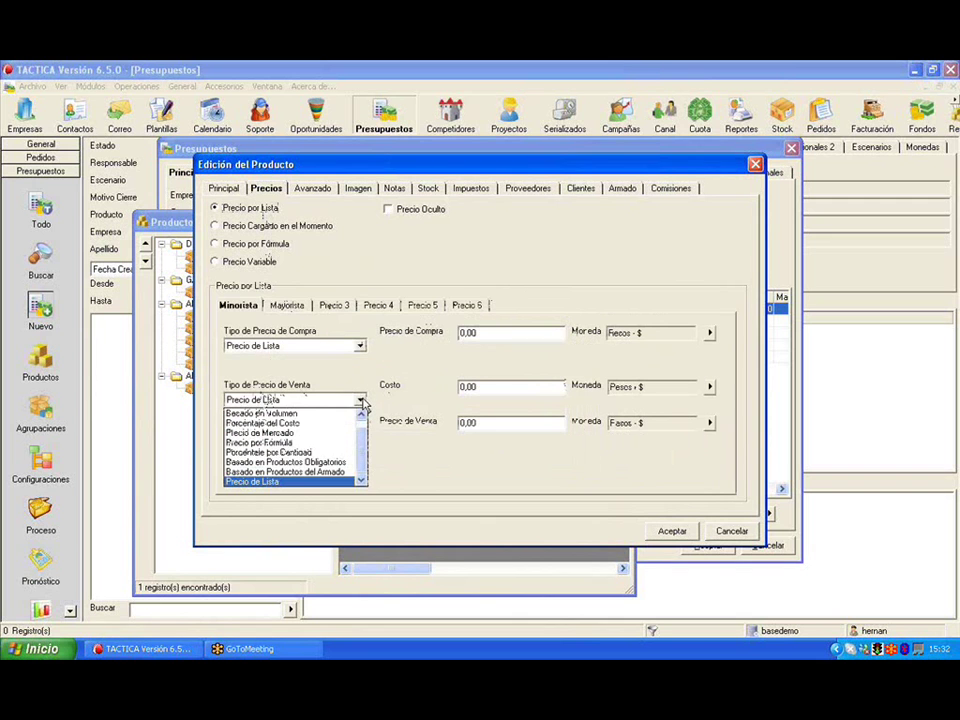
pyautogui.scroll(1, 350, 425)
pyautogui.click(340, 414)
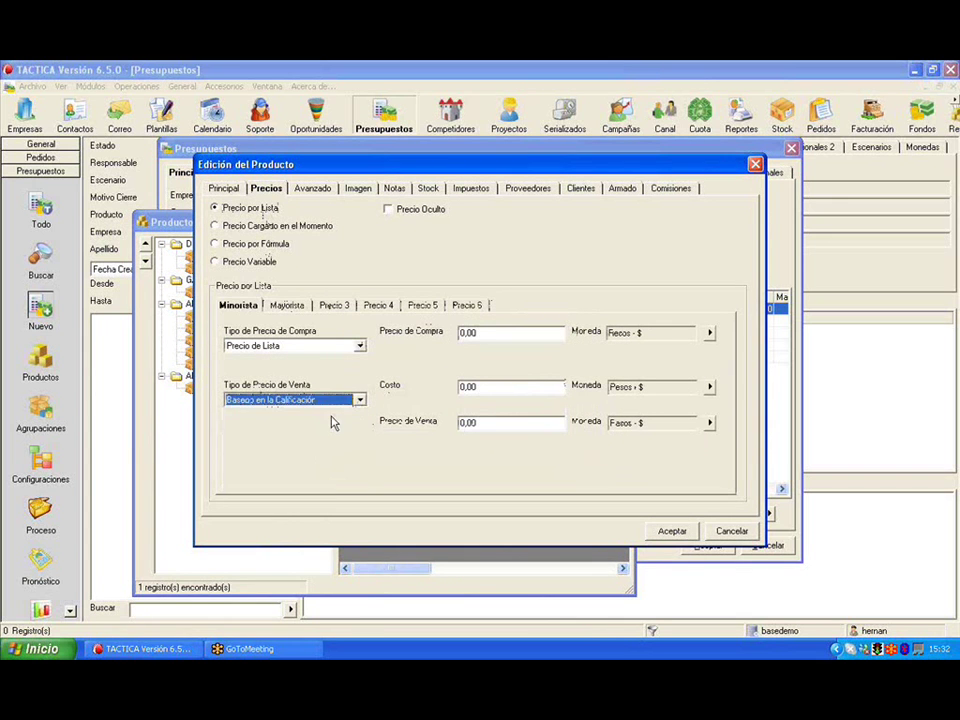
pyautogui.click(511, 424)
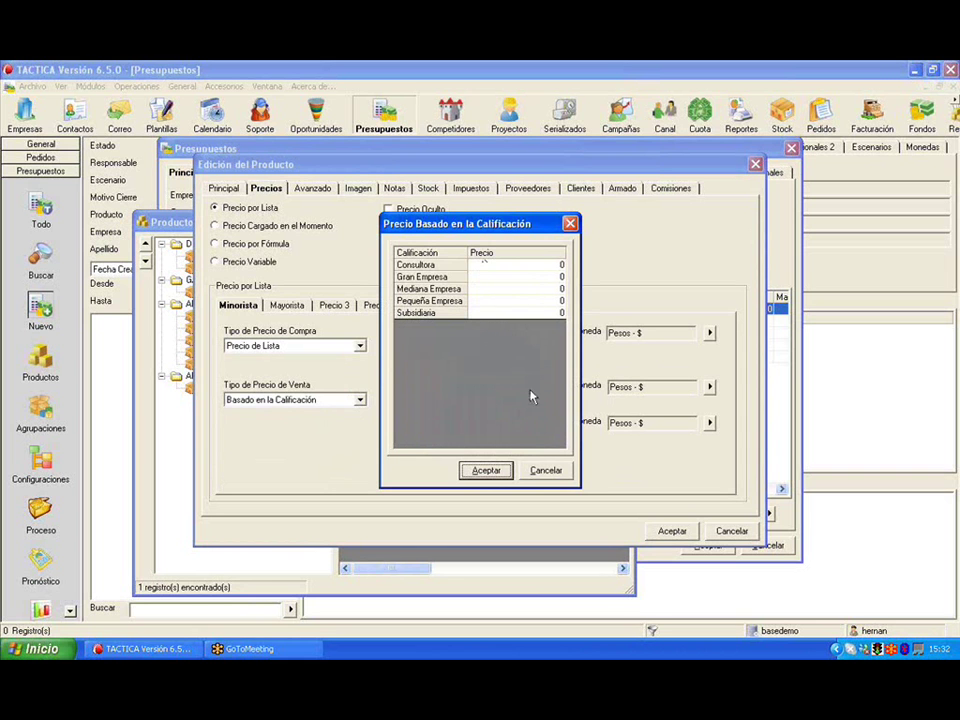
pyautogui.click(558, 471)
# Try Basado en Volumen as the sale price type, with volume ranges ending at 10 for price 1 and at 20 for price 0,50.
pyautogui.click(359, 399)
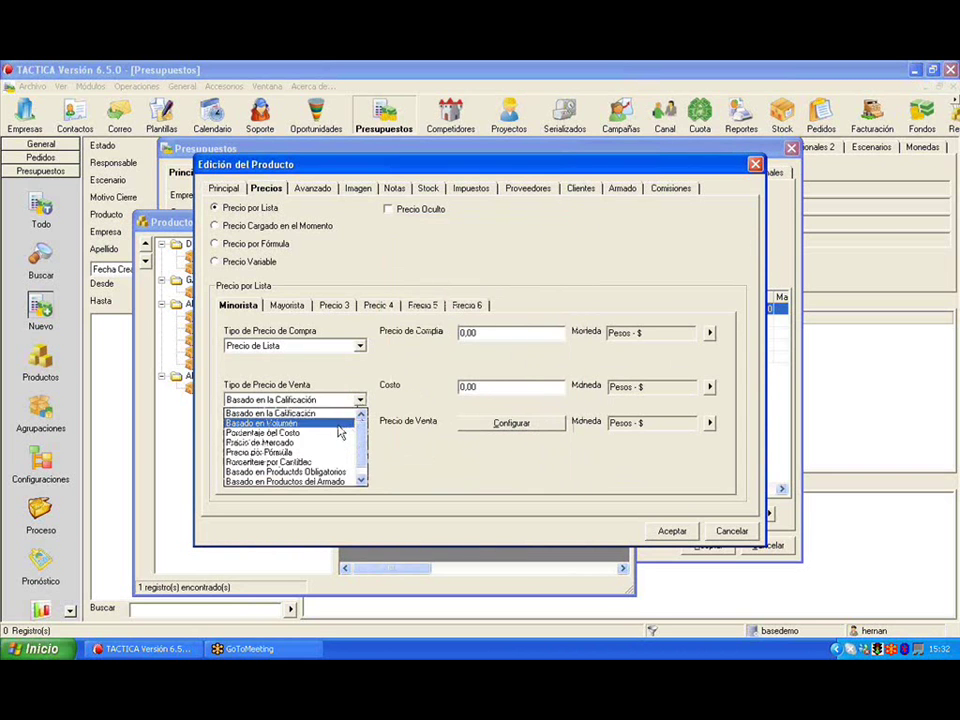
pyautogui.click(336, 424)
pyautogui.click(509, 424)
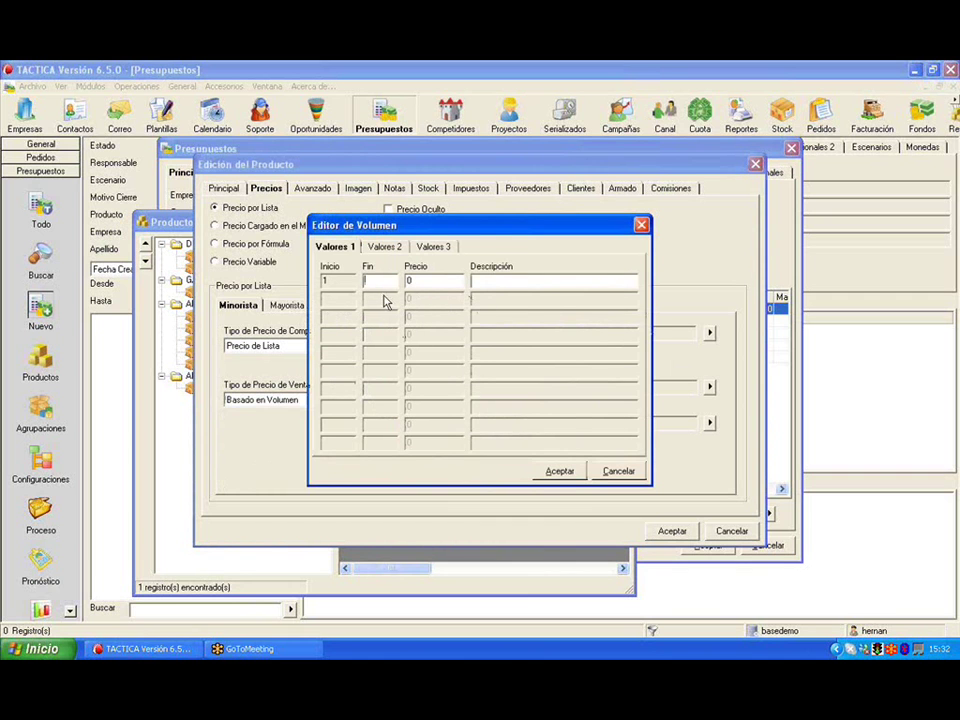
pyautogui.write('10')
pyautogui.press('Tab')
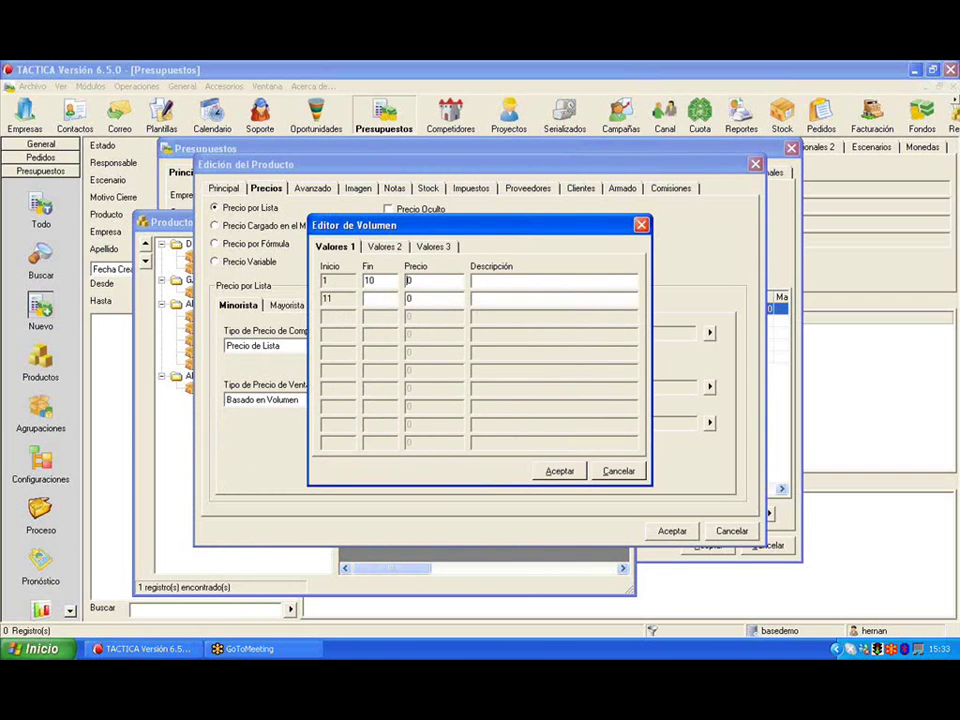
pyautogui.write('1')
pyautogui.write('20')
pyautogui.press('Tab')
pyautogui.write('0,90')
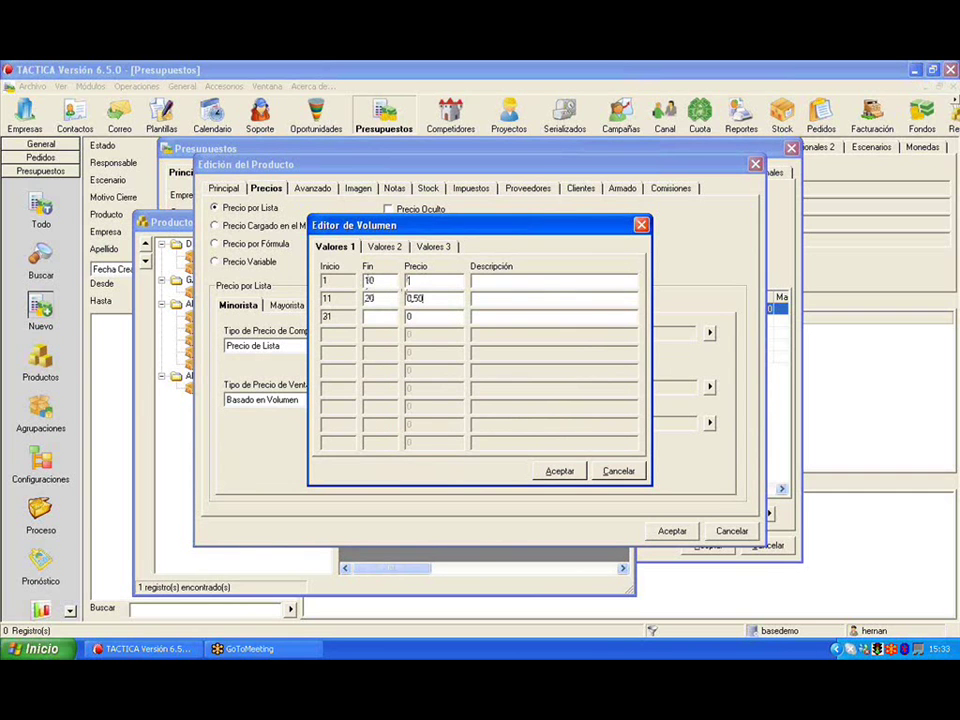
pyautogui.click(617, 470)
# Try Porcentaje del Costo as the sale price type, with a cost of 56 and a percentage value of 8.
pyautogui.click(276, 397)
pyautogui.click(296, 434)
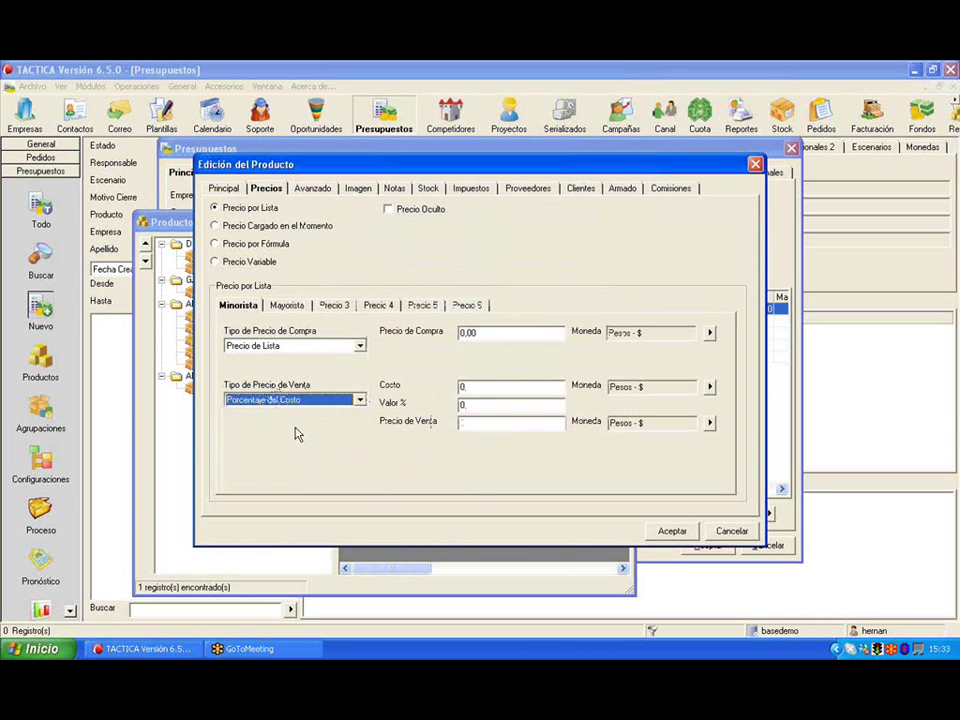
pyautogui.press('Tab')
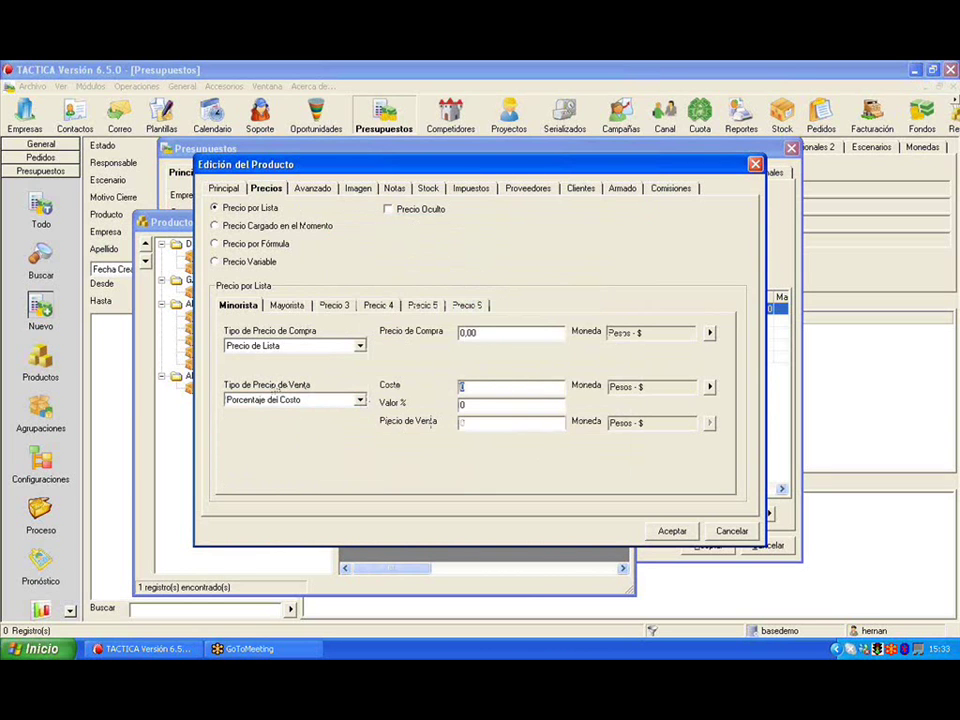
pyautogui.write('56')
pyautogui.press('Tab')
pyautogui.write('8')
# Switch the sale price type to Precio de Mercado, with a sale price of 2000 and a percentage value of 10.
pyautogui.click(357, 399)
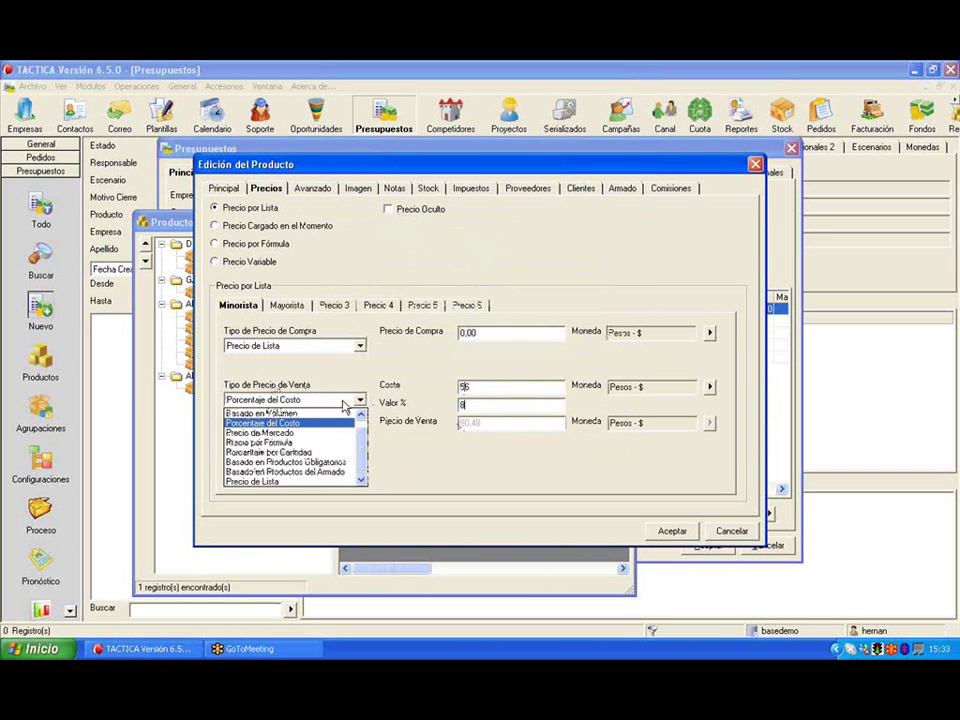
pyautogui.click(324, 436)
pyautogui.click(489, 424)
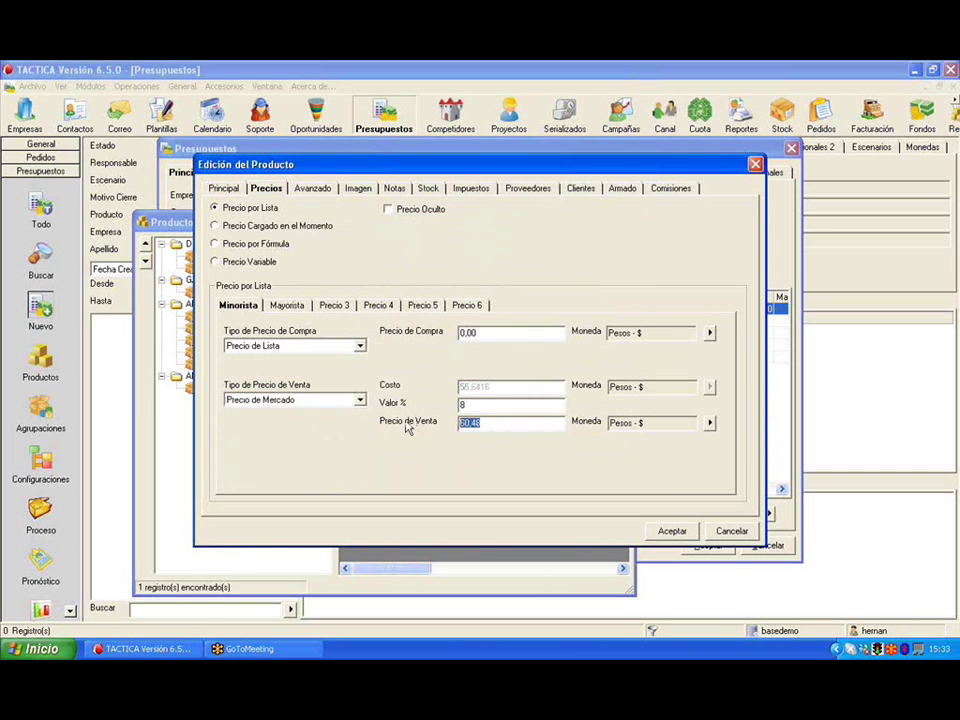
pyautogui.write('2000')
pyautogui.hotkey('shift', 'Tab')
pyautogui.write('10')
pyautogui.click(518, 424)
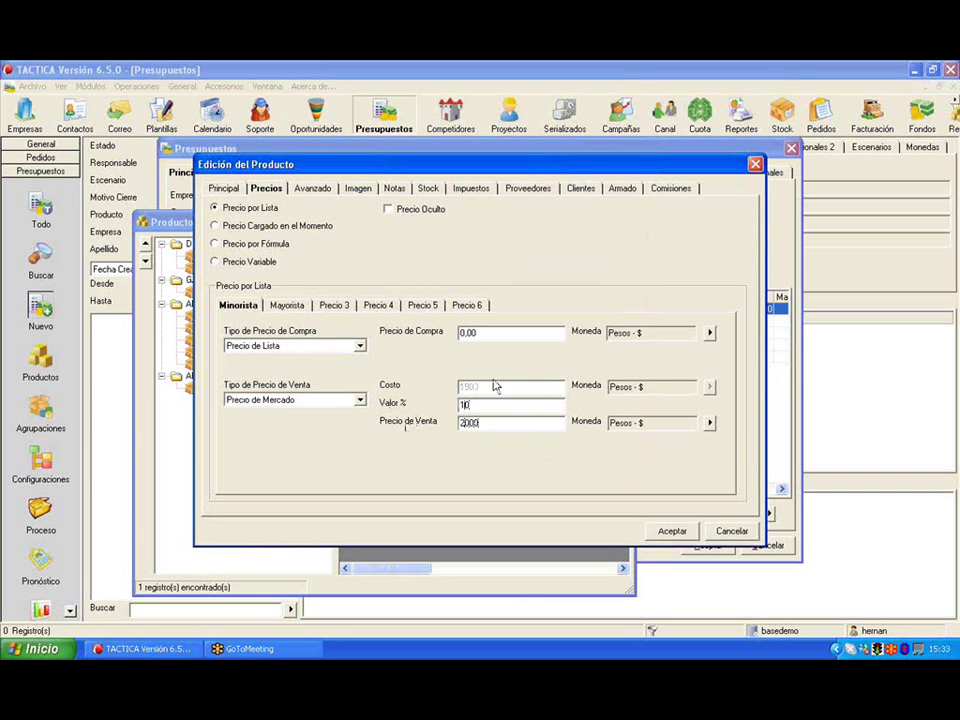
# Preview the Precio por Fórmula sale price type, and open the discount configuration of Porcentaje por Cantidad.
pyautogui.click(357, 400)
pyautogui.click(338, 446)
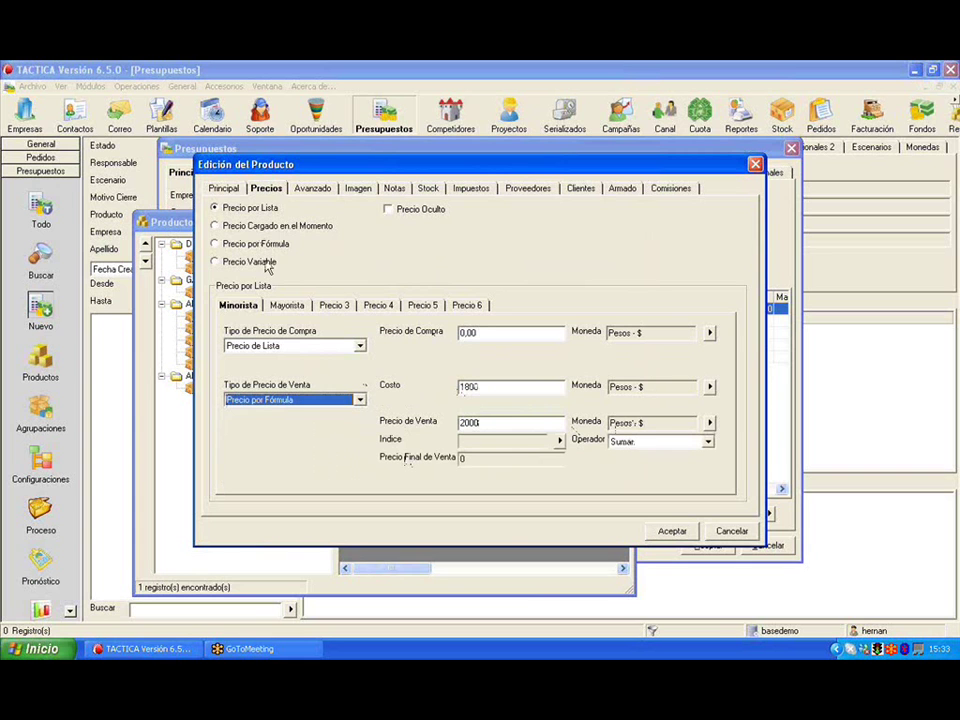
pyautogui.click(358, 400)
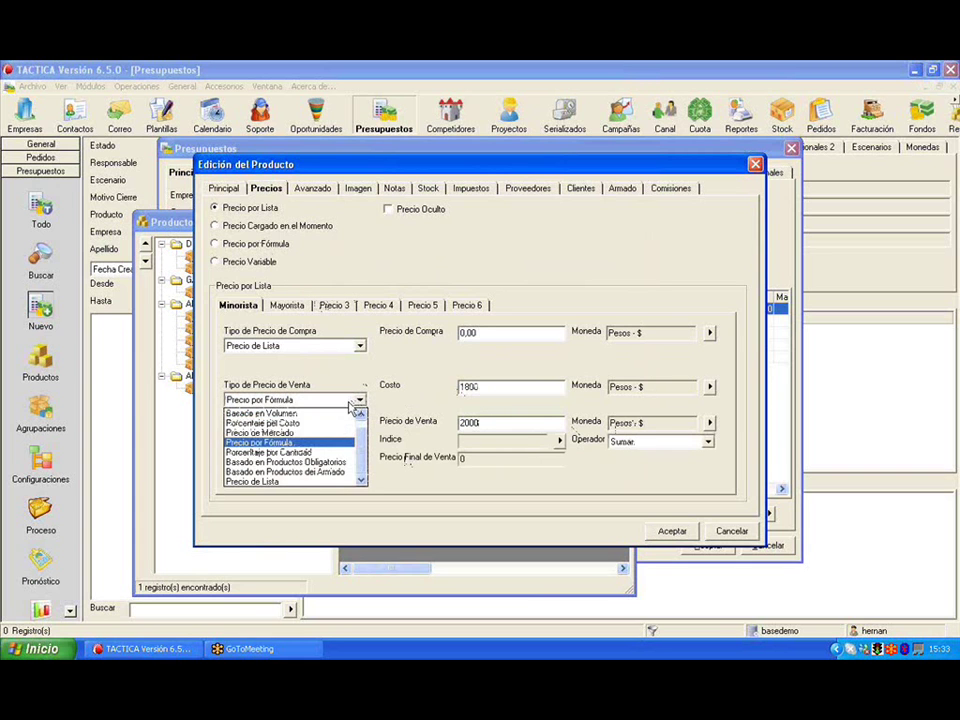
pyautogui.click(290, 452)
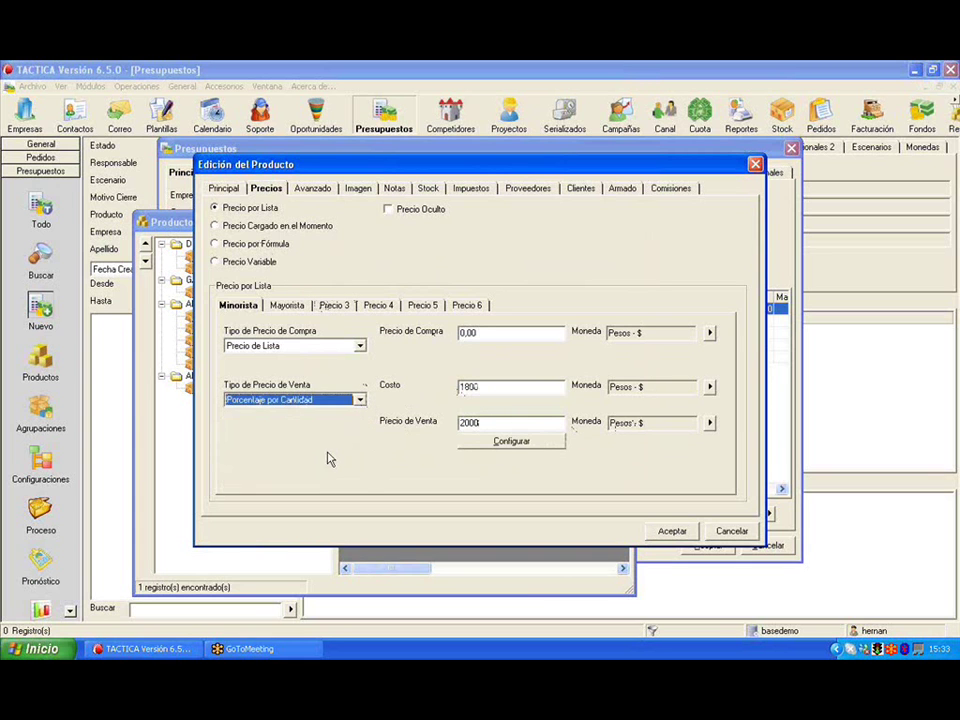
pyautogui.click(489, 450)
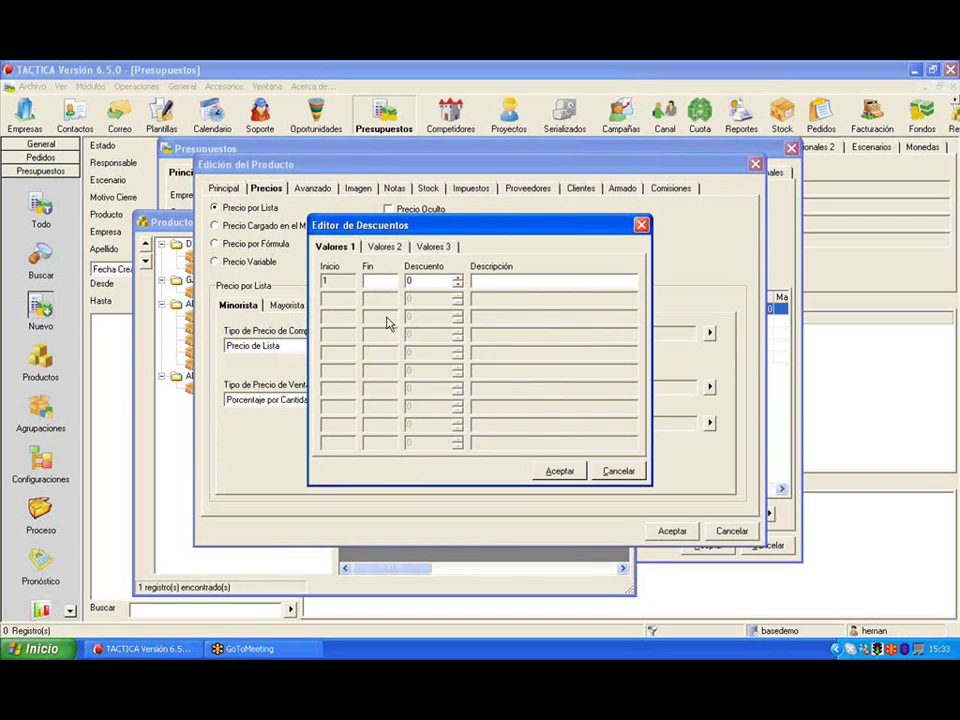
# Try quantity discounts of 5 for the range ending at 10 and 10 for the range ending at 20, and discard them.
pyautogui.click(369, 281)
pyautogui.write('10')
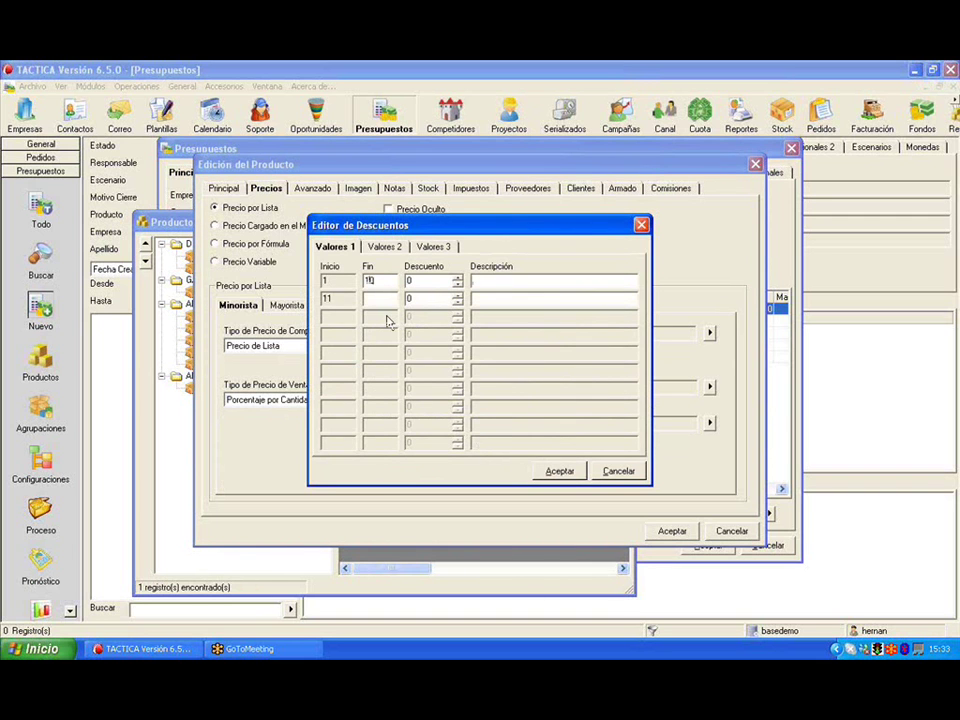
pyautogui.click(426, 281)
pyautogui.write('5')
pyautogui.click(369, 298)
pyautogui.write('20')
pyautogui.press('Tab')
pyautogui.write('10')
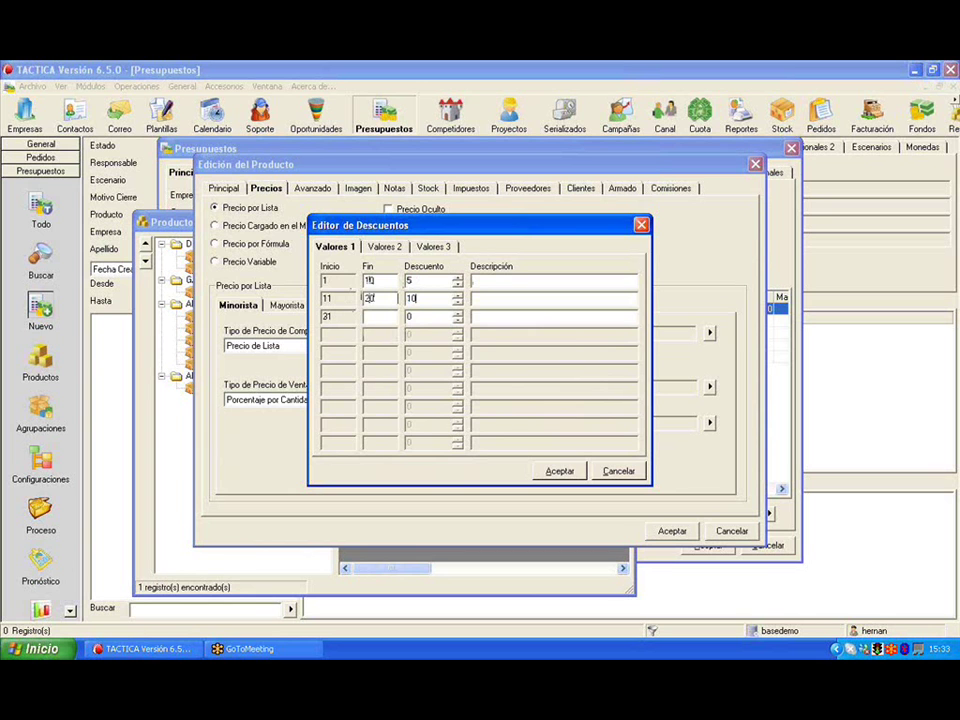
pyautogui.click(606, 471)
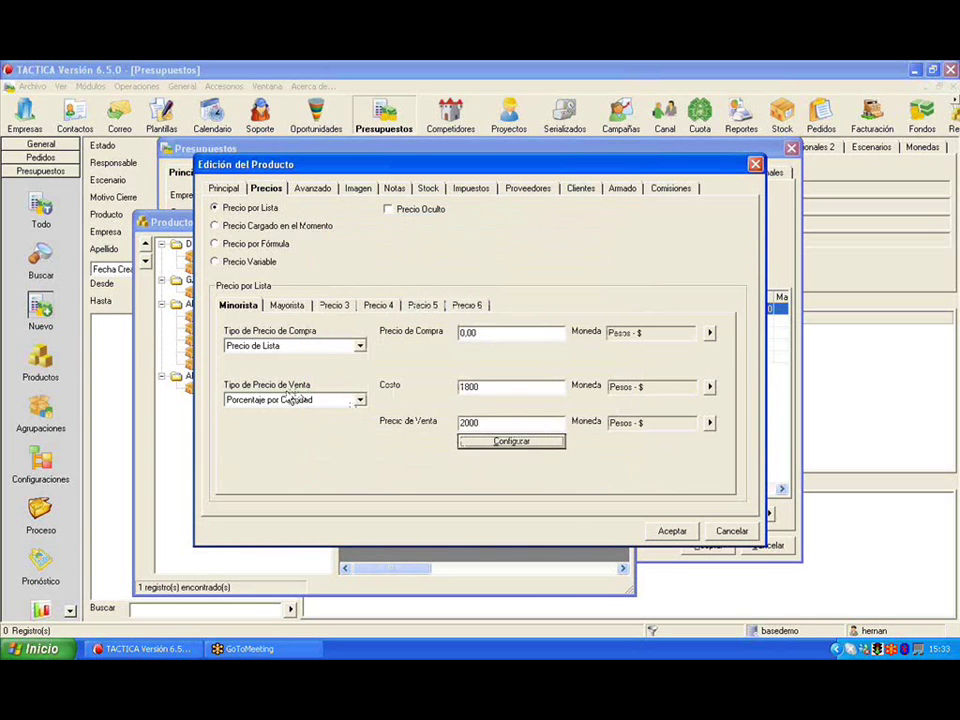
# Preview the sale price types Basado en Productos Obligatorios and Basado en Productos del Armado for the Minorista list.
pyautogui.click(288, 400)
pyautogui.click(305, 458)
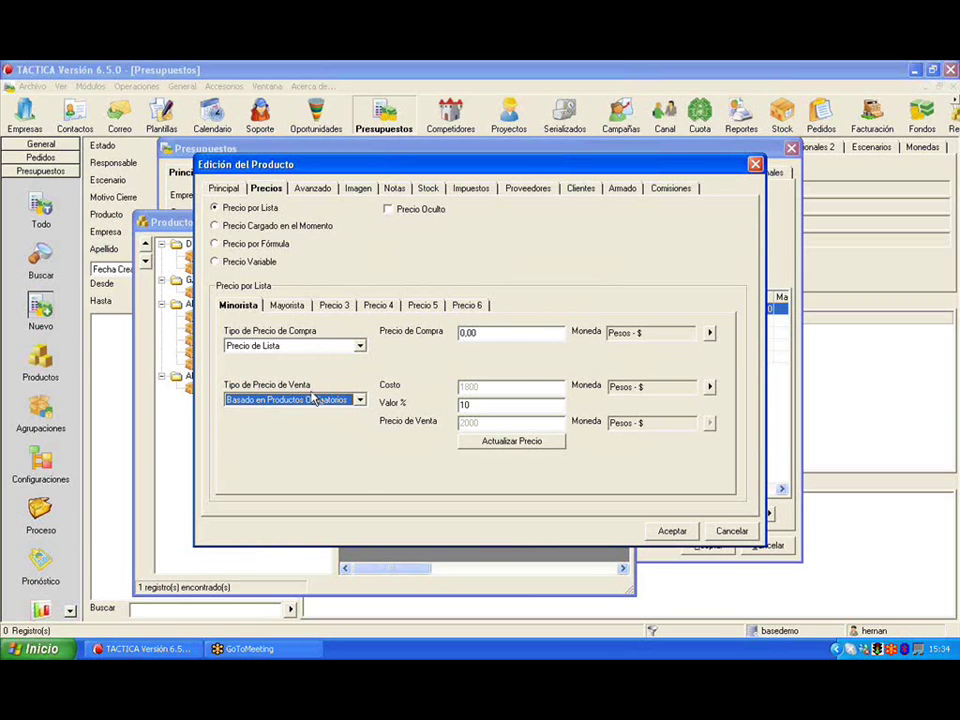
pyautogui.click(317, 400)
pyautogui.click(329, 474)
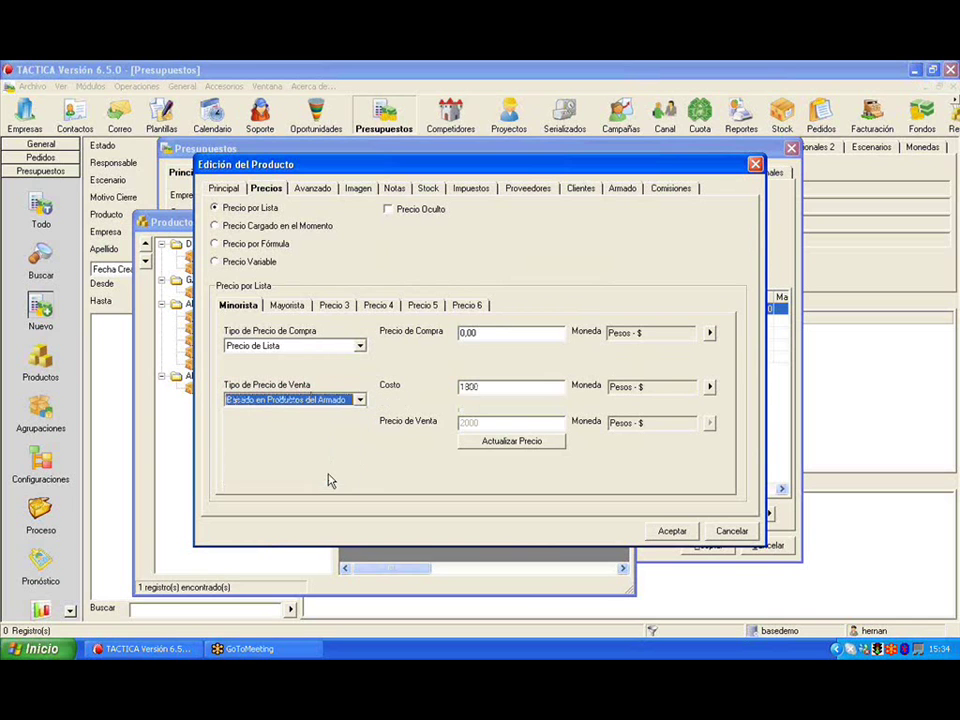
# Set the sale price type of the Minorista list to Precio de Lista.
pyautogui.click(359, 400)
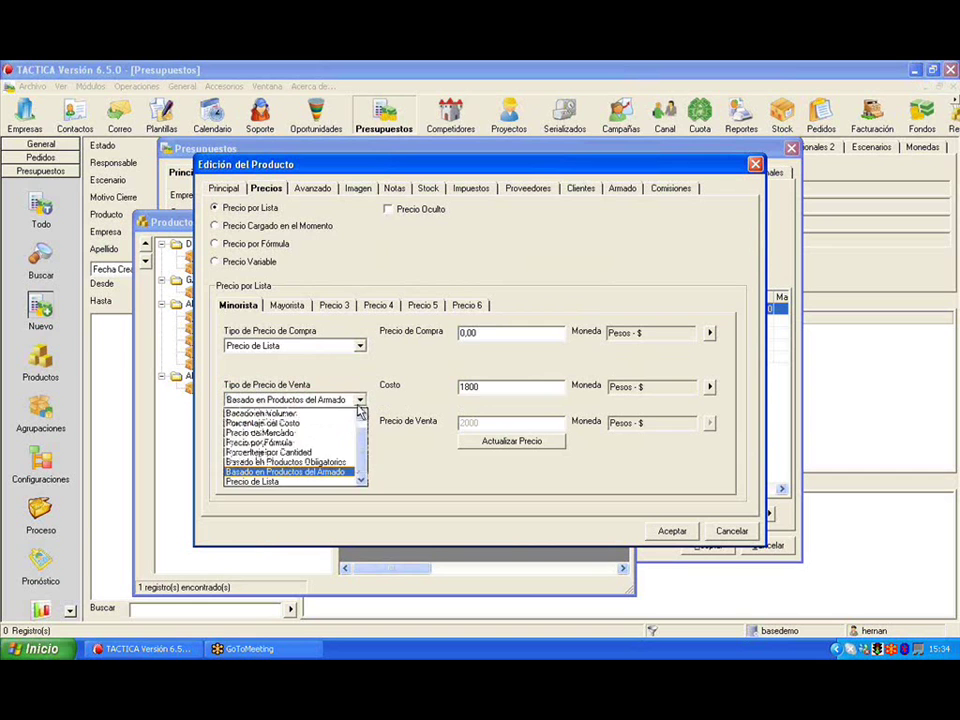
pyautogui.click(320, 482)
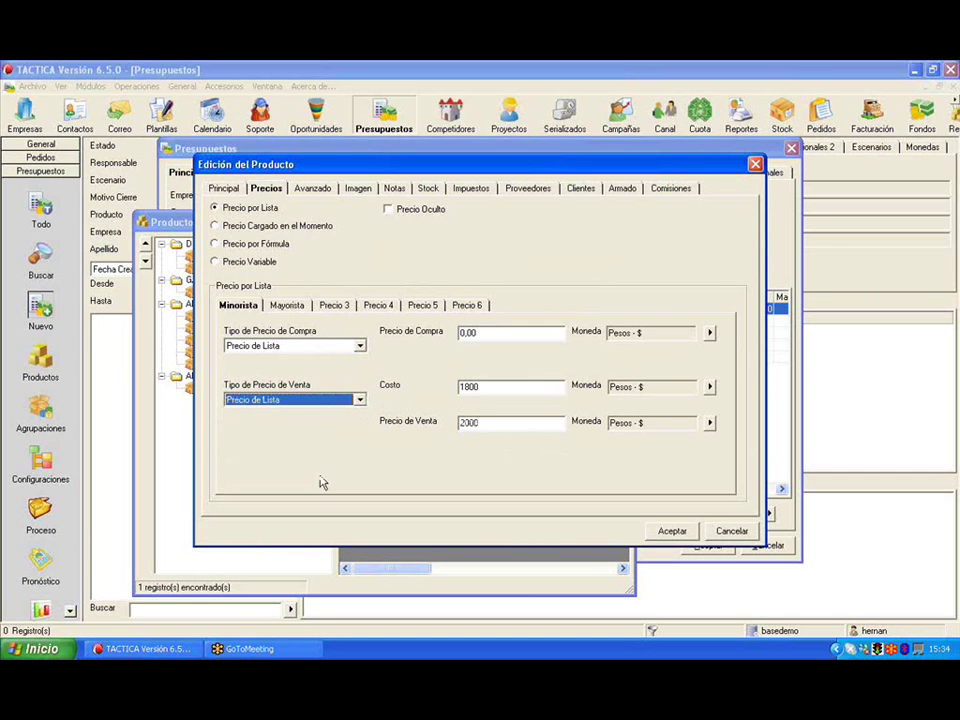
pyautogui.click(475, 423)
# Preview the purchase price types Porcentaje del Costo and Porcentaje del Precio de Compra, and set the type back to Precio de Lista.
pyautogui.click(322, 347)
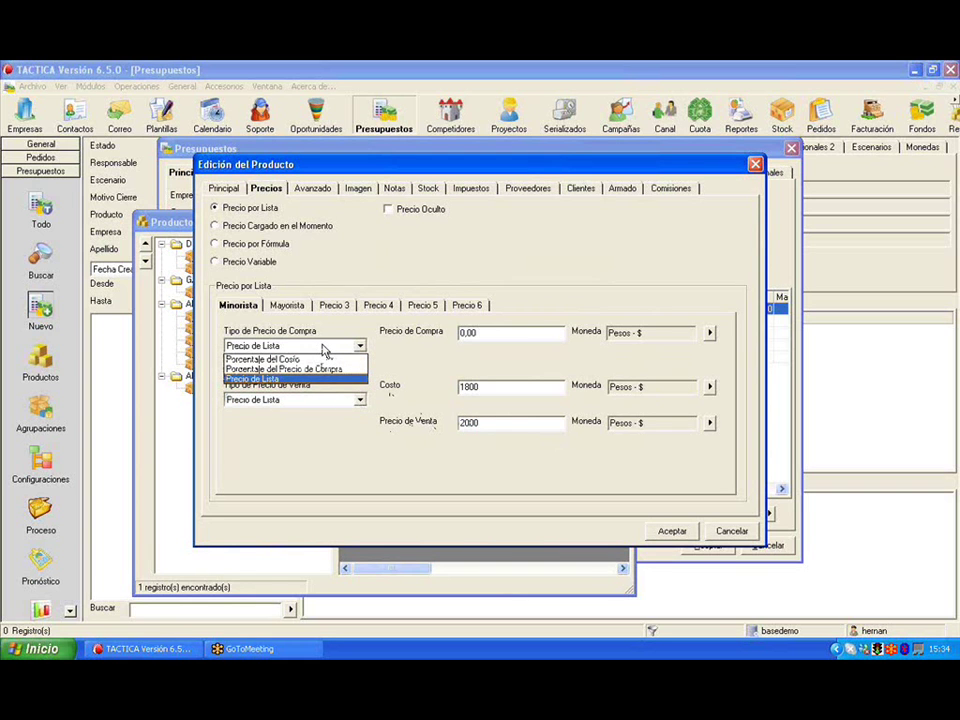
pyautogui.click(325, 359)
pyautogui.click(318, 347)
pyautogui.click(322, 370)
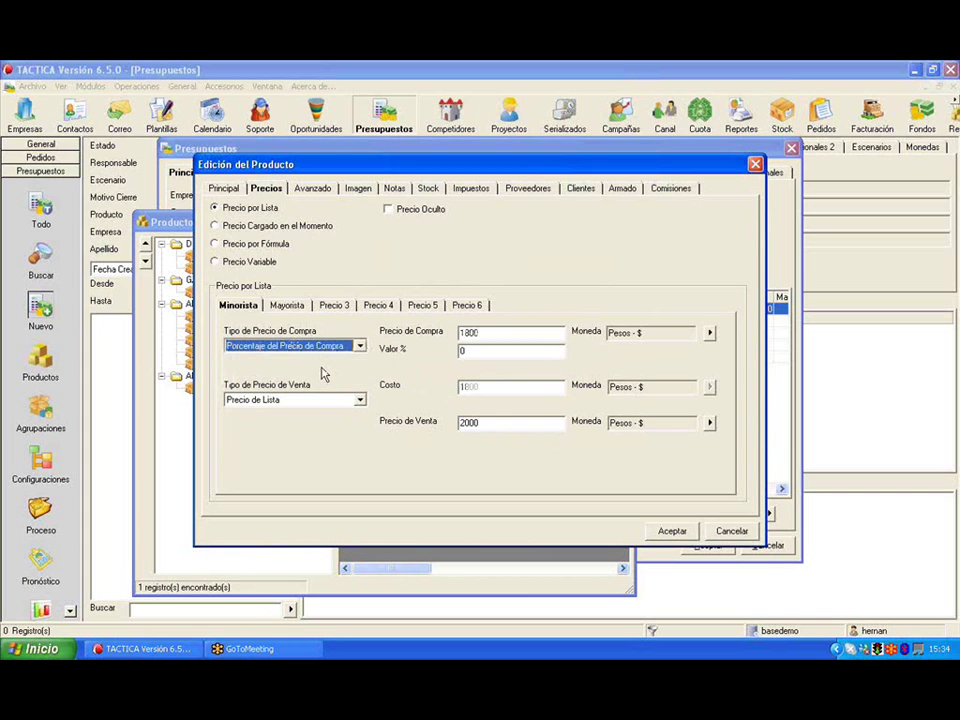
pyautogui.click(320, 348)
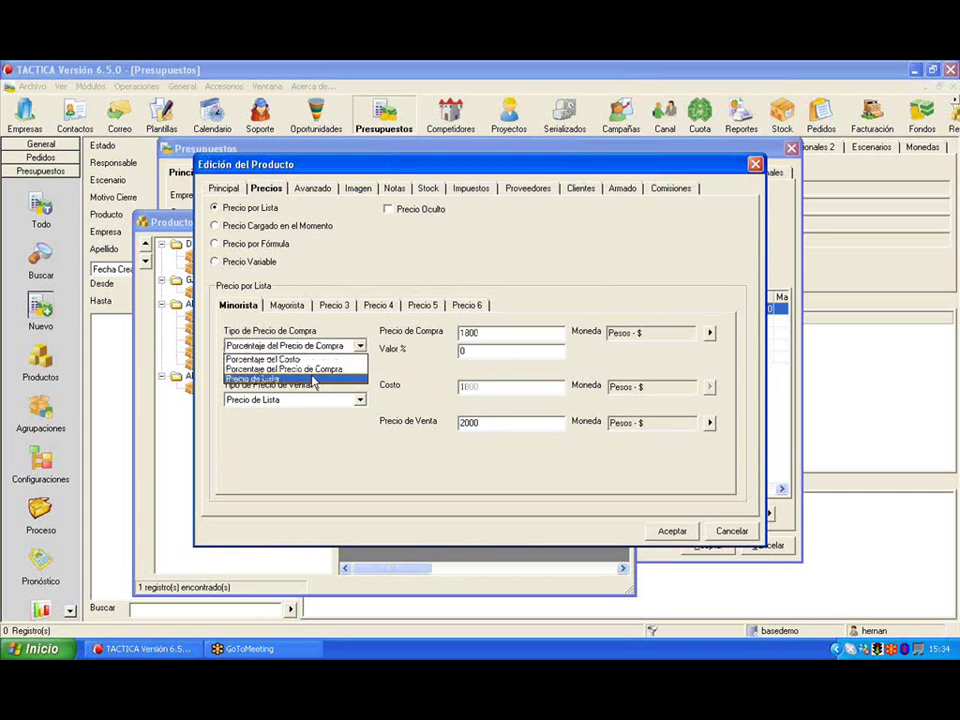
pyautogui.click(313, 379)
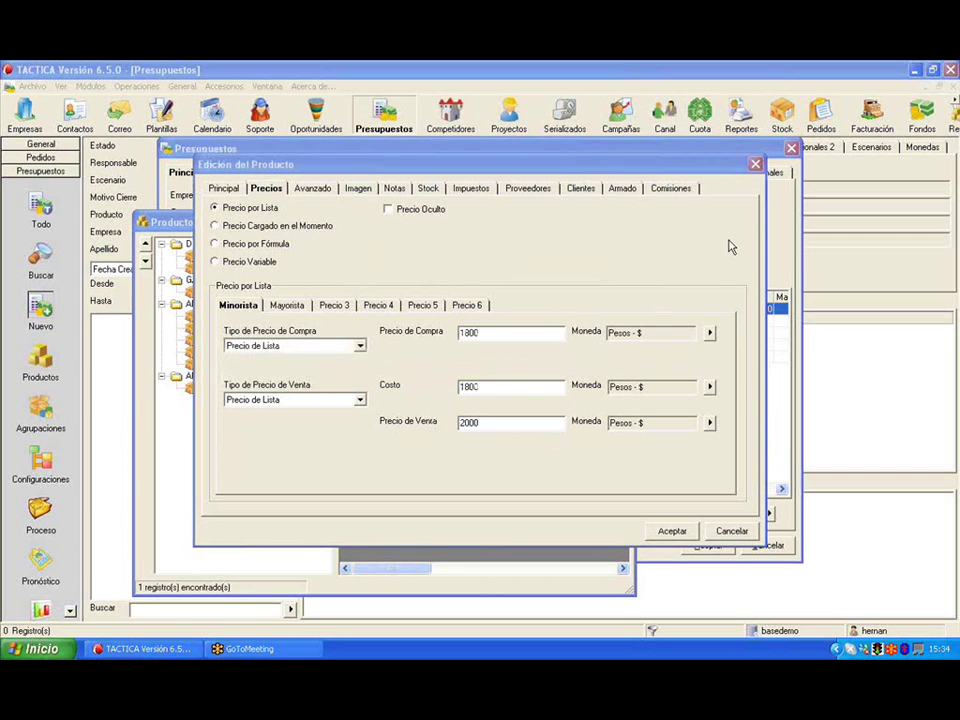
pyautogui.moveTo(692, 332); pyautogui.dragTo(582, 334)
pyautogui.moveTo(692, 382)
pyautogui.mouseDown()
pyautogui.moveTo(724, 375)
pyautogui.moveTo(669, 393)
pyautogui.moveTo(703, 402)
pyautogui.moveTo(664, 407)
pyautogui.moveTo(701, 416)
pyautogui.moveTo(619, 394)
pyautogui.moveTo(645, 388)
pyautogui.moveTo(649, 322)
pyautogui.moveTo(674, 364)
pyautogui.moveTo(627, 377)
pyautogui.mouseUp()
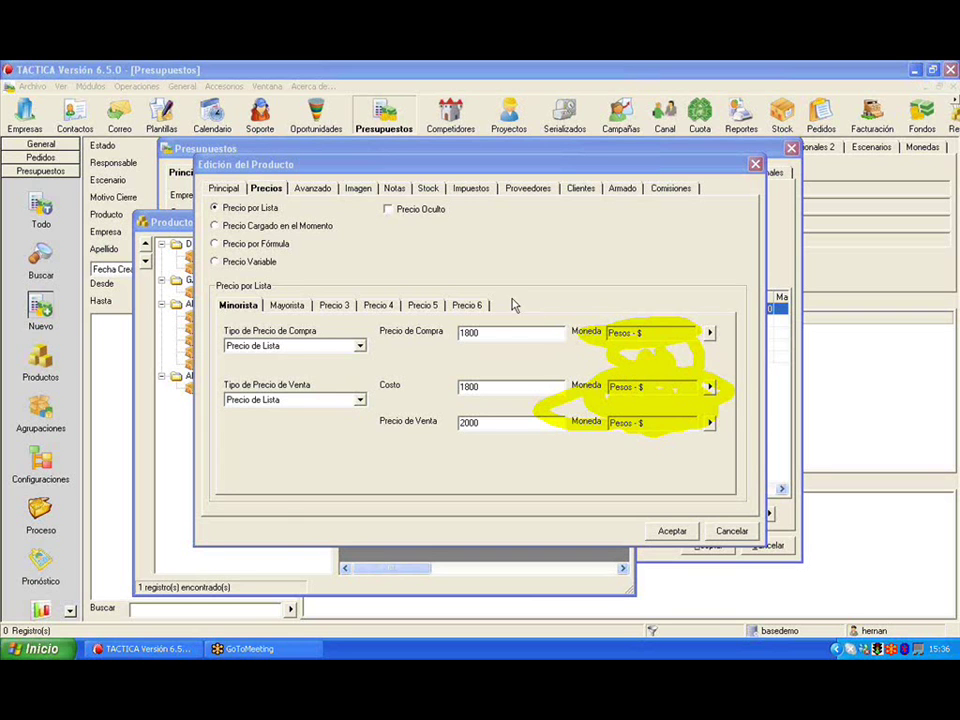
# Switch to Administrador de TACTICA, sign in, and examine the Productos importer without importing anything.
pyautogui.click(42, 648)
pyautogui.click(40, 407)
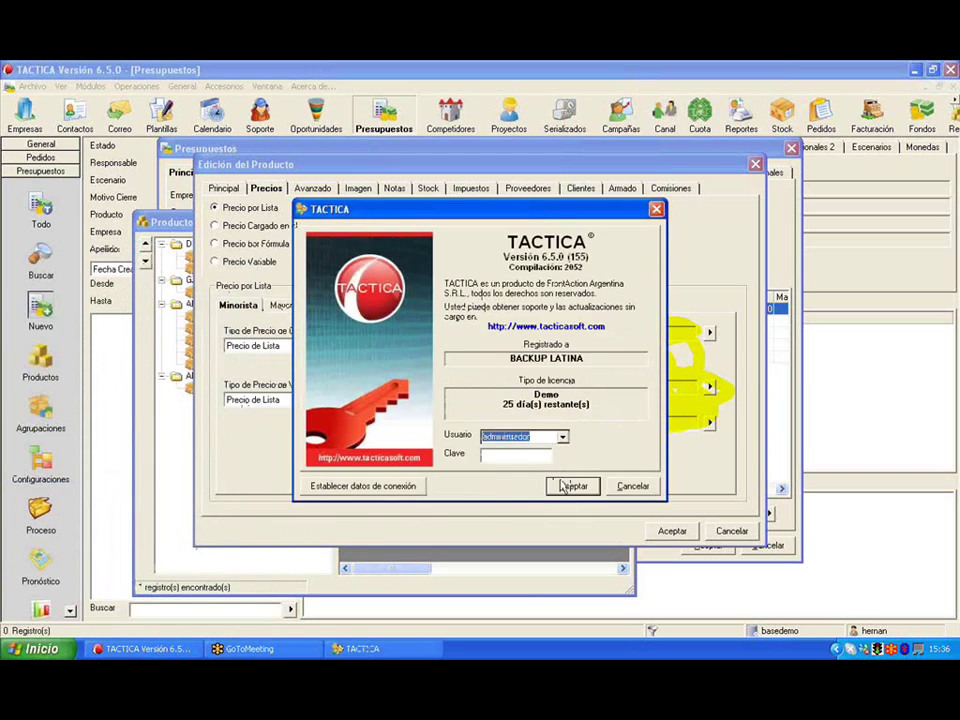
pyautogui.click(572, 486)
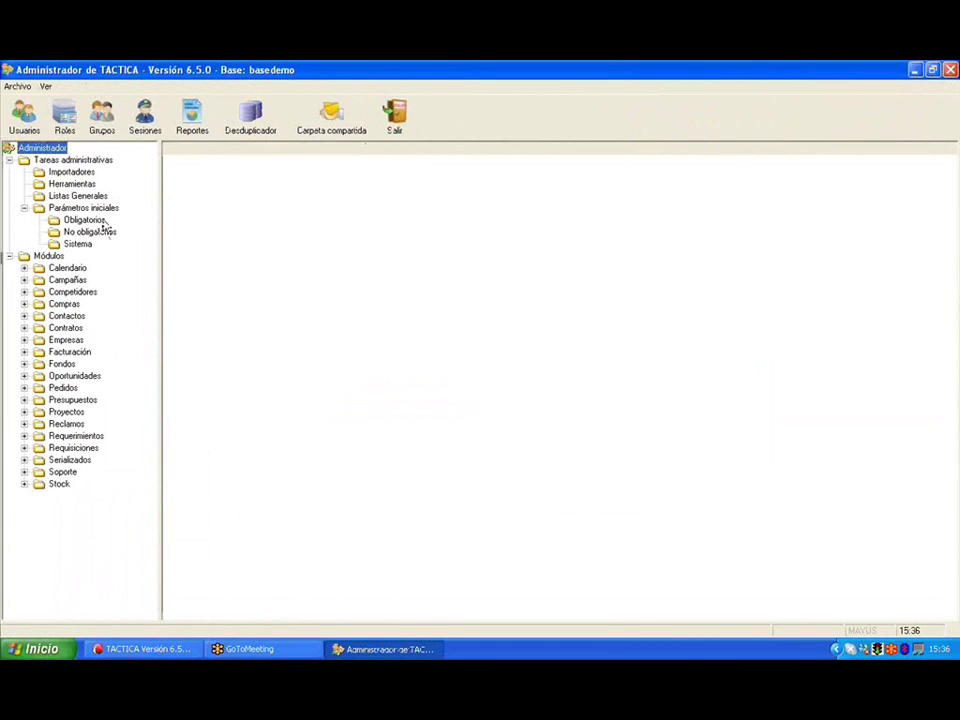
pyautogui.click(78, 173)
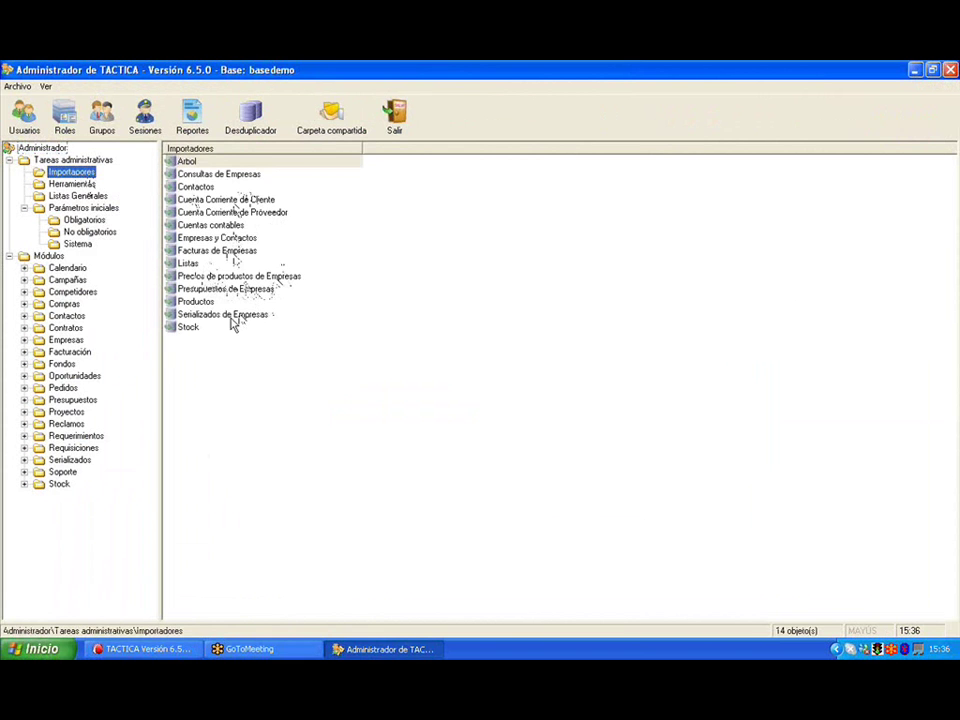
pyautogui.doubleClick(205, 301)
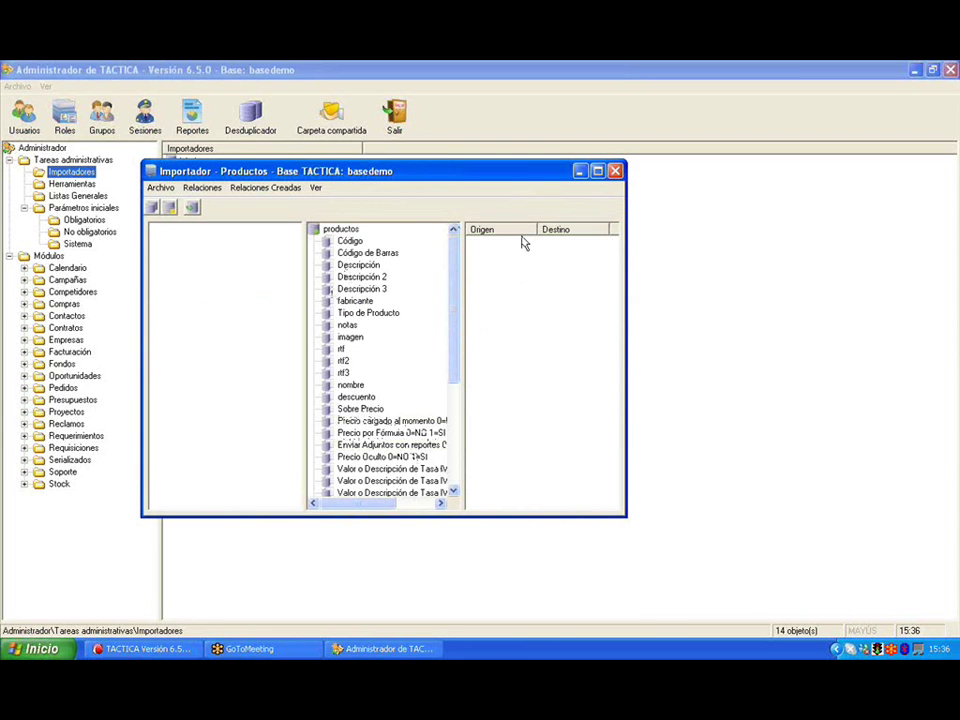
pyautogui.click(615, 171)
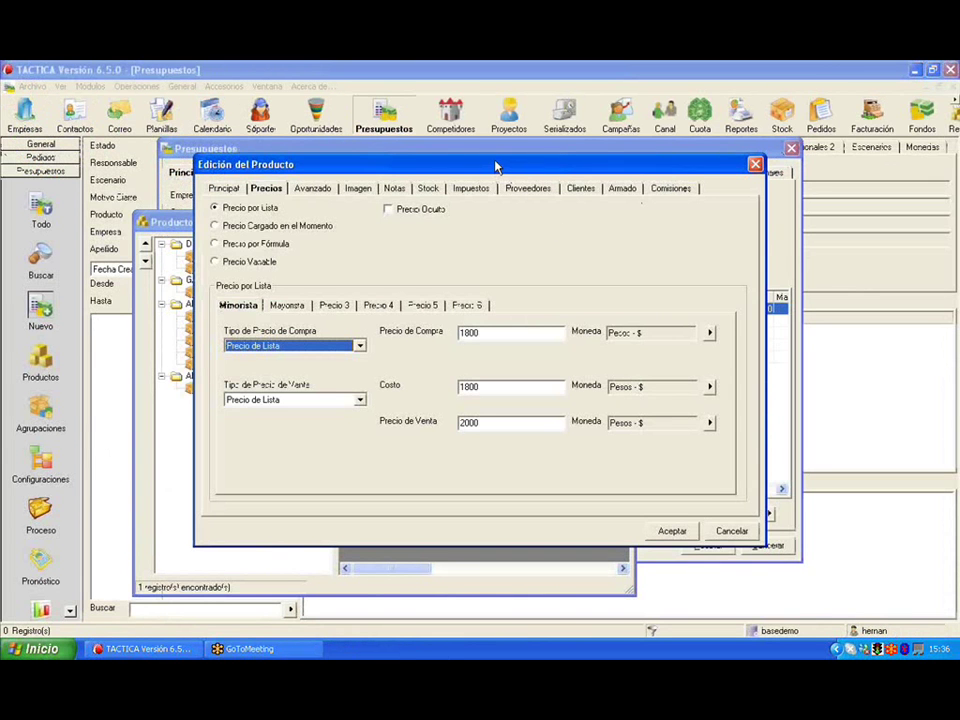
# Add 20 units of Discos Compactos Grabables (CDQ-80CN) as a mandatory product of SERVICIO ESPECIAL, save the product and close the catalogue.
pyautogui.moveTo(484, 160); pyautogui.dragTo(426, 155)
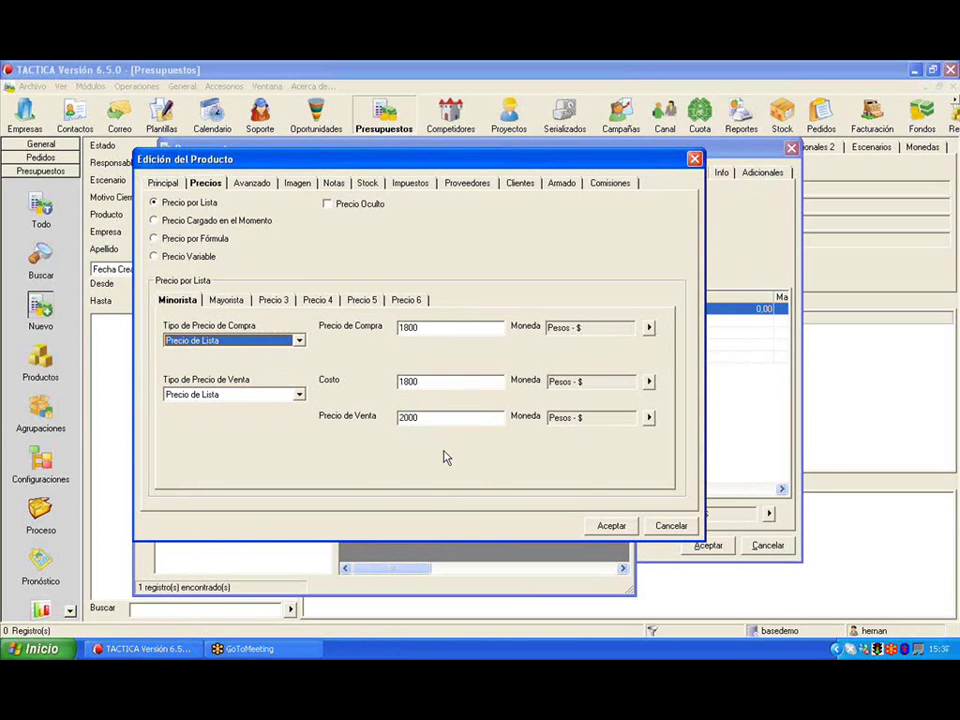
pyautogui.click(251, 186)
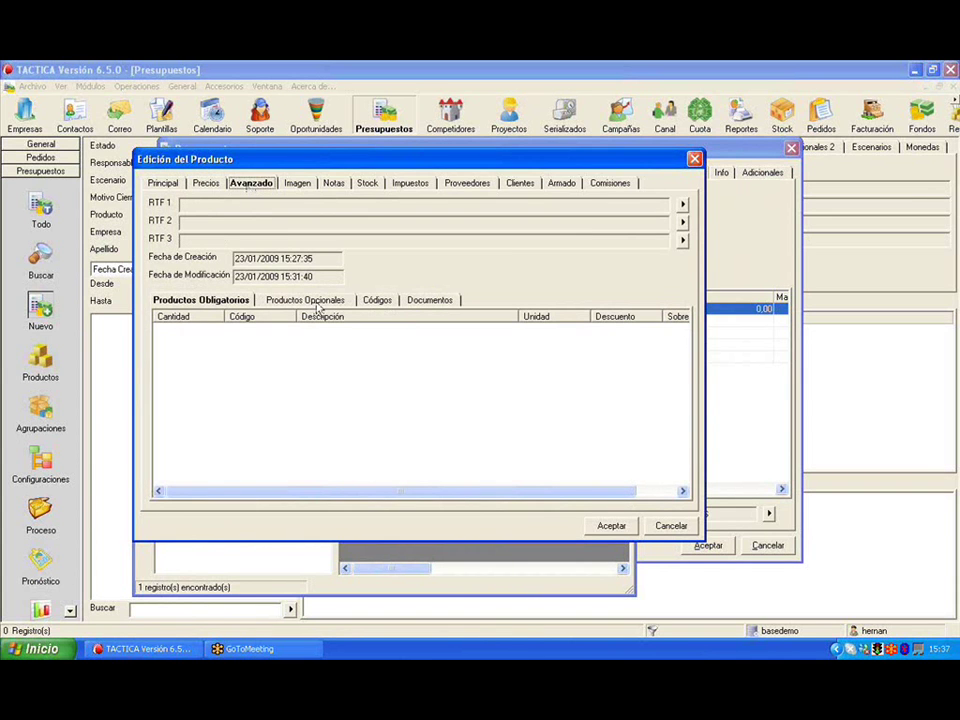
pyautogui.moveTo(446, 156); pyautogui.dragTo(563, 122)
pyautogui.click(281, 150)
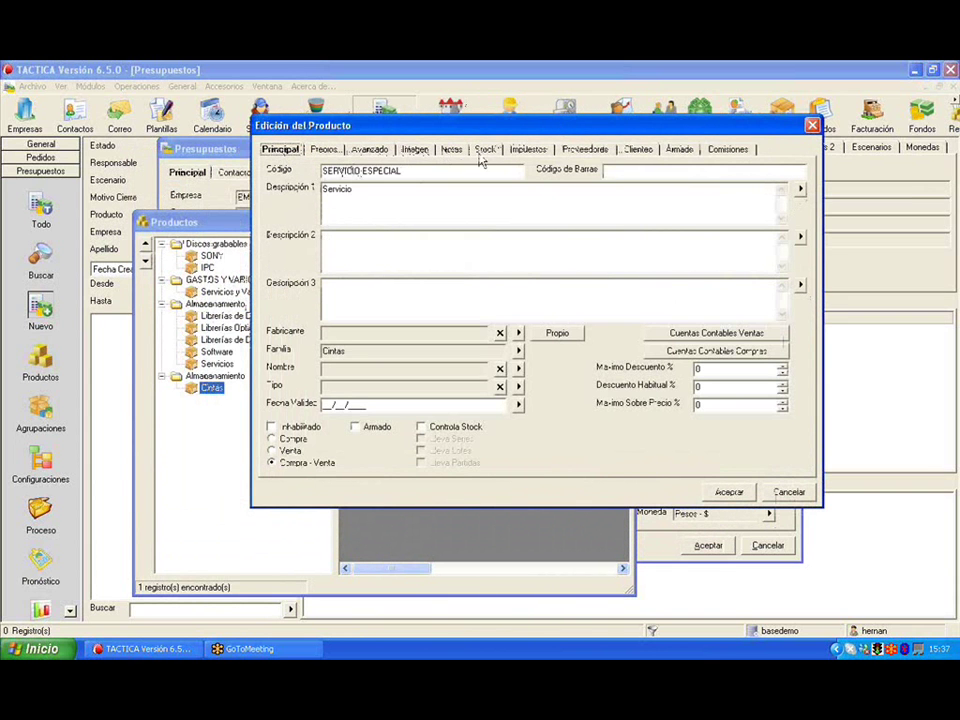
pyautogui.click(370, 150)
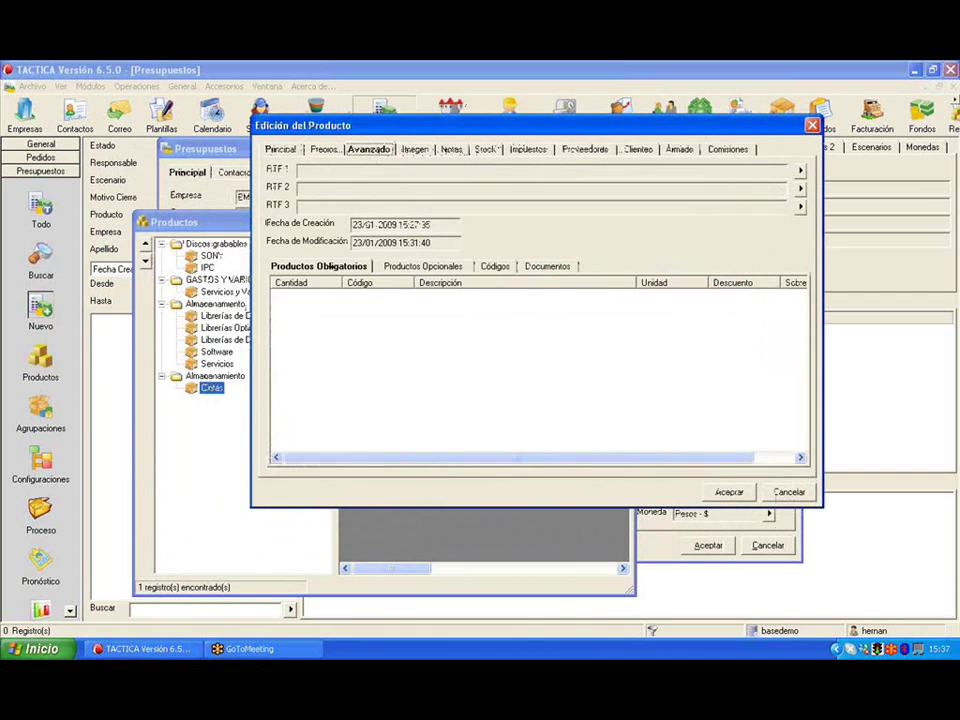
pyautogui.doubleClick(366, 346)
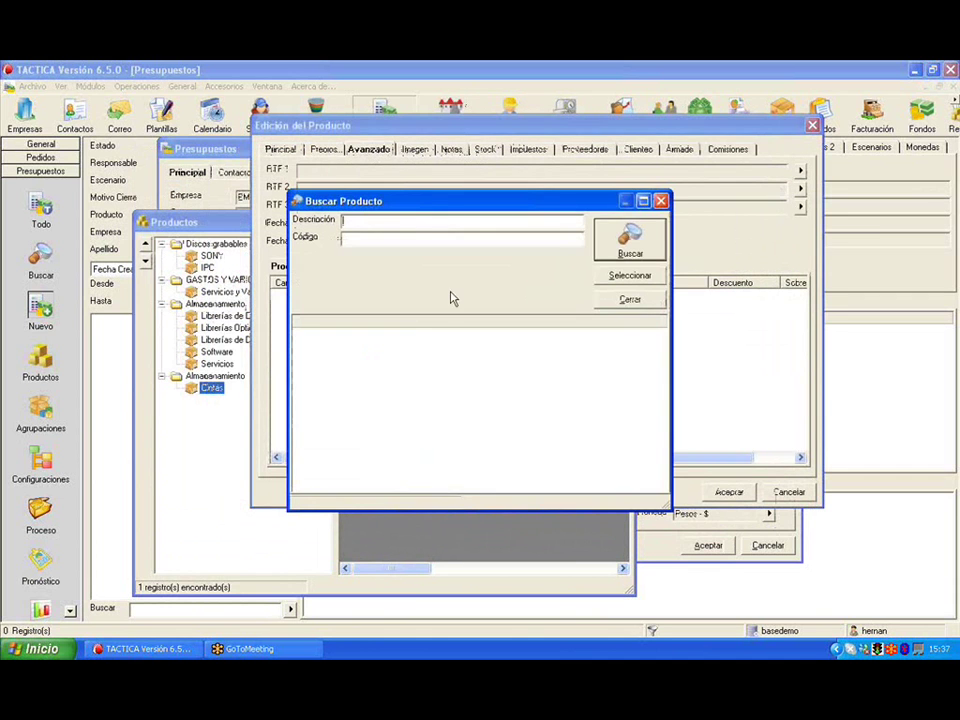
pyautogui.click(606, 242)
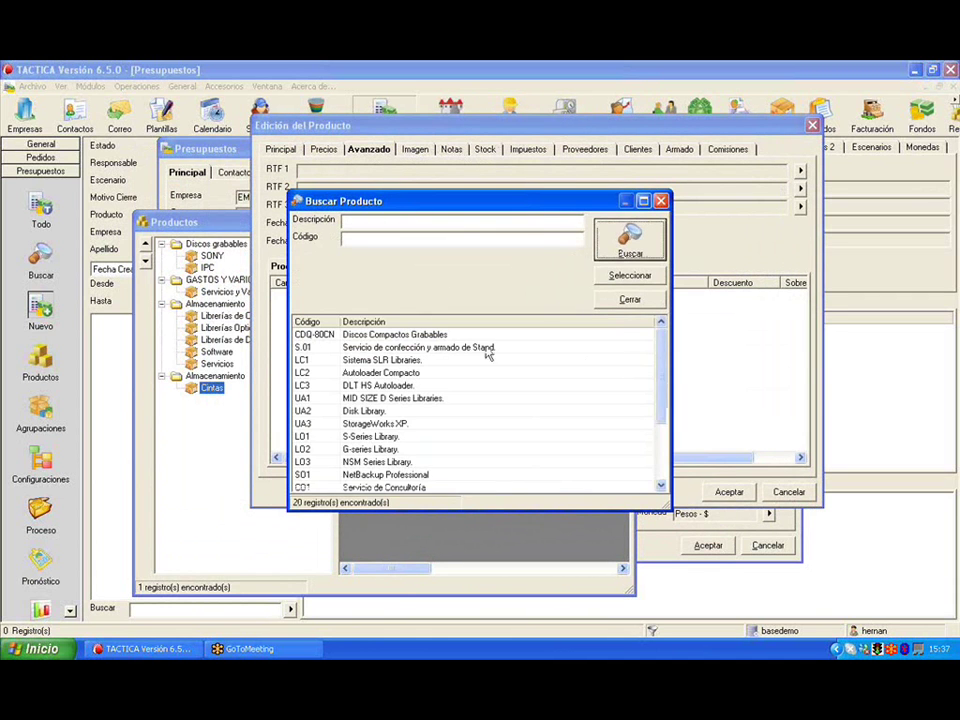
pyautogui.doubleClick(450, 343)
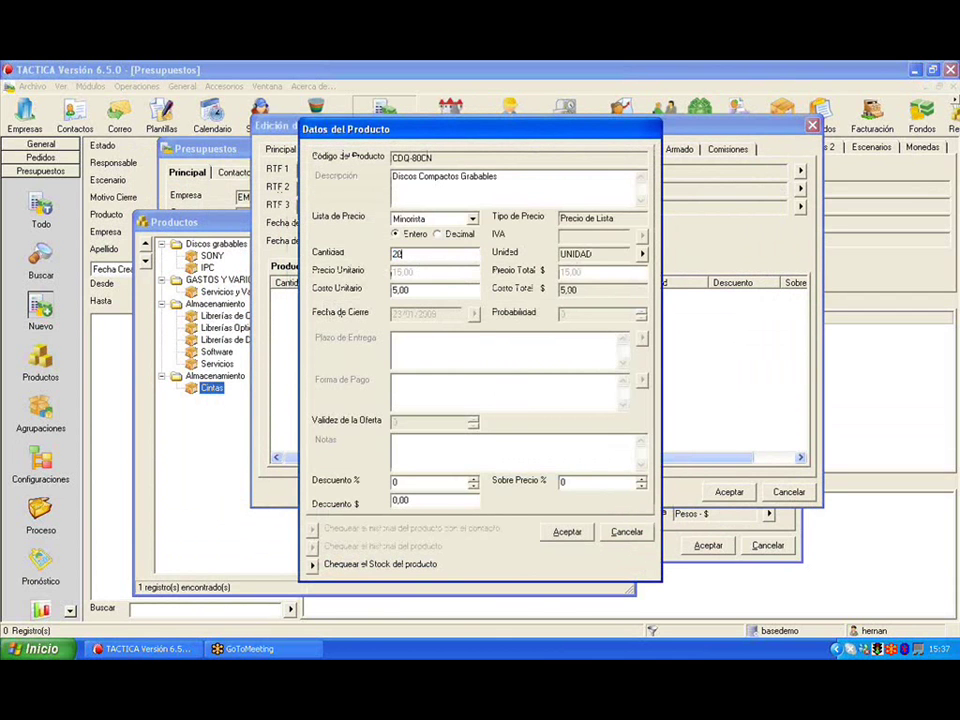
pyautogui.click(566, 533)
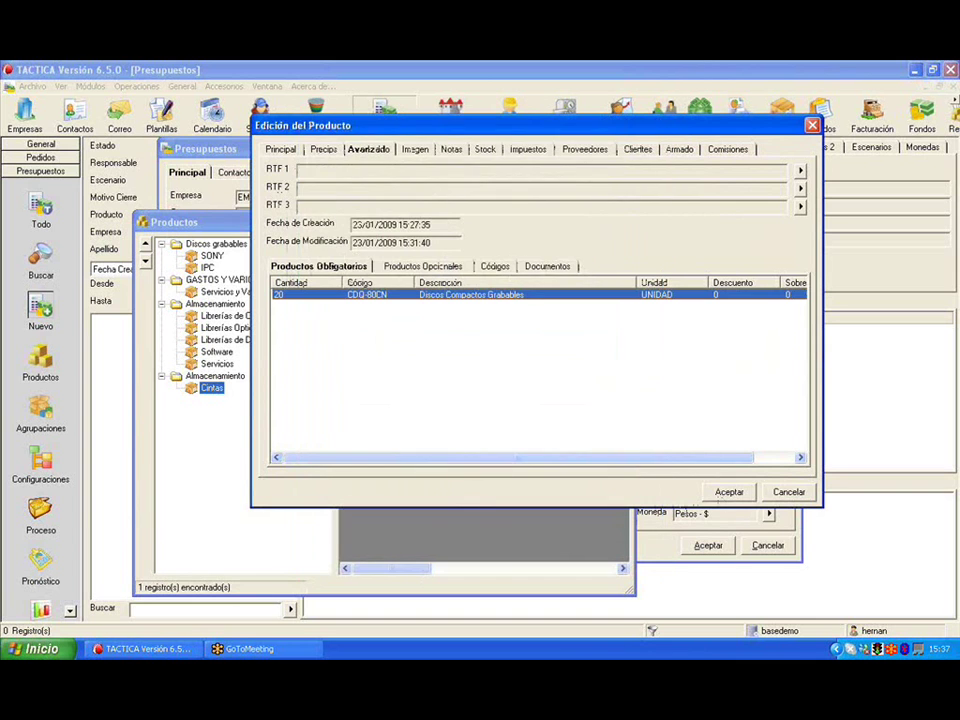
pyautogui.moveTo(505, 160); pyautogui.dragTo(325, 180)
pyautogui.click(549, 513)
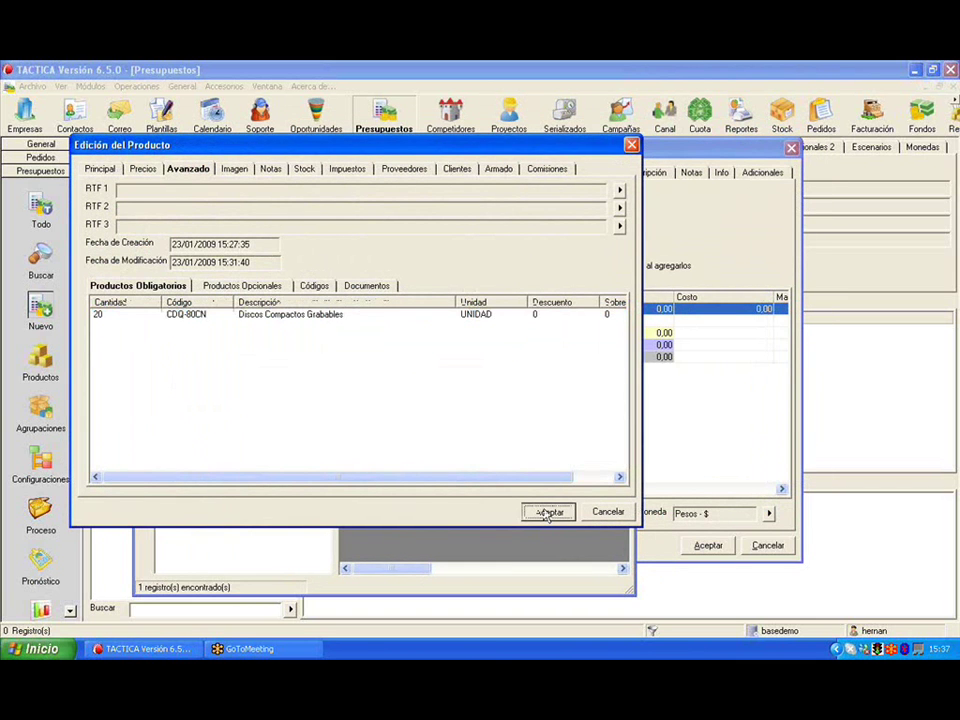
pyautogui.click(626, 221)
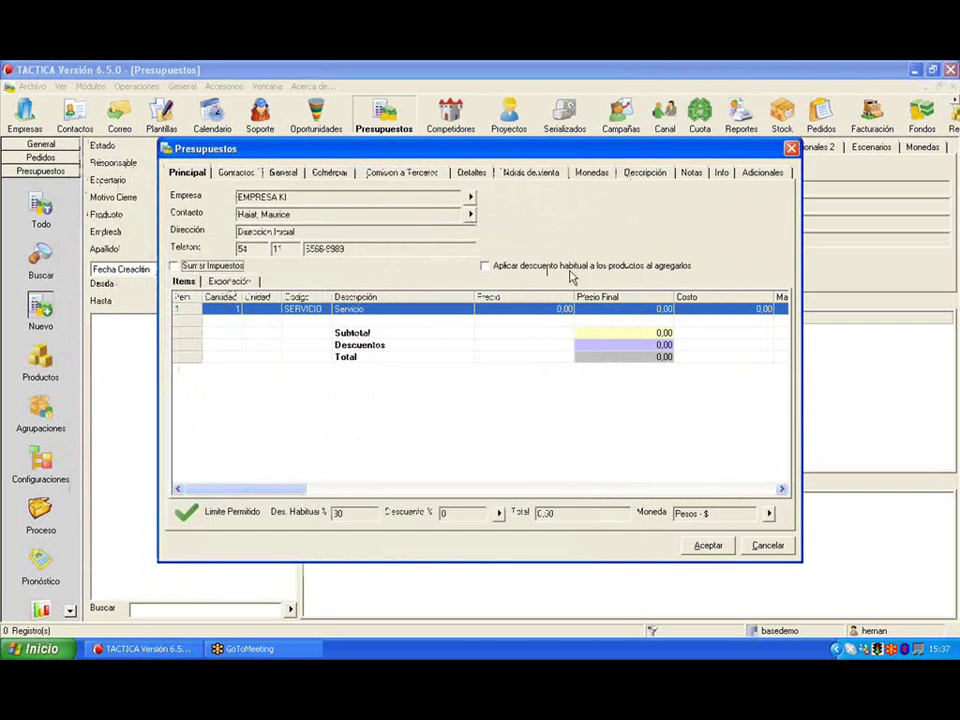
# Remove all products from the budget's item list.
pyautogui.rightClick(370, 320)
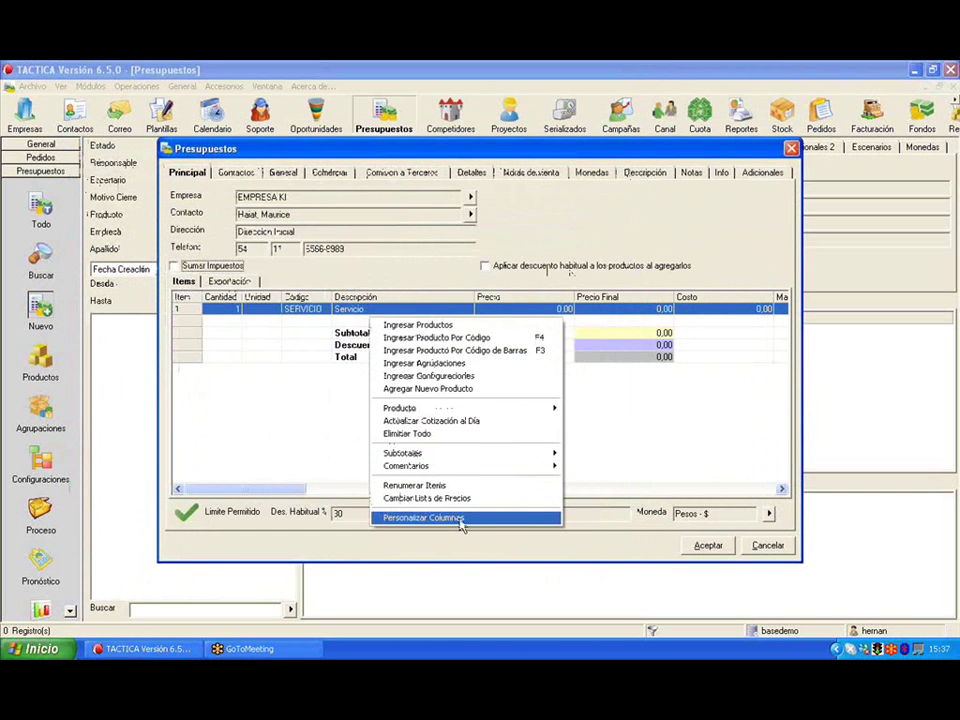
pyautogui.click(441, 434)
pyautogui.click(469, 401)
# Add SERVICIO ESPECIAL from the Cintas family to the budget with its mandatory product.
pyautogui.rightClick(369, 369)
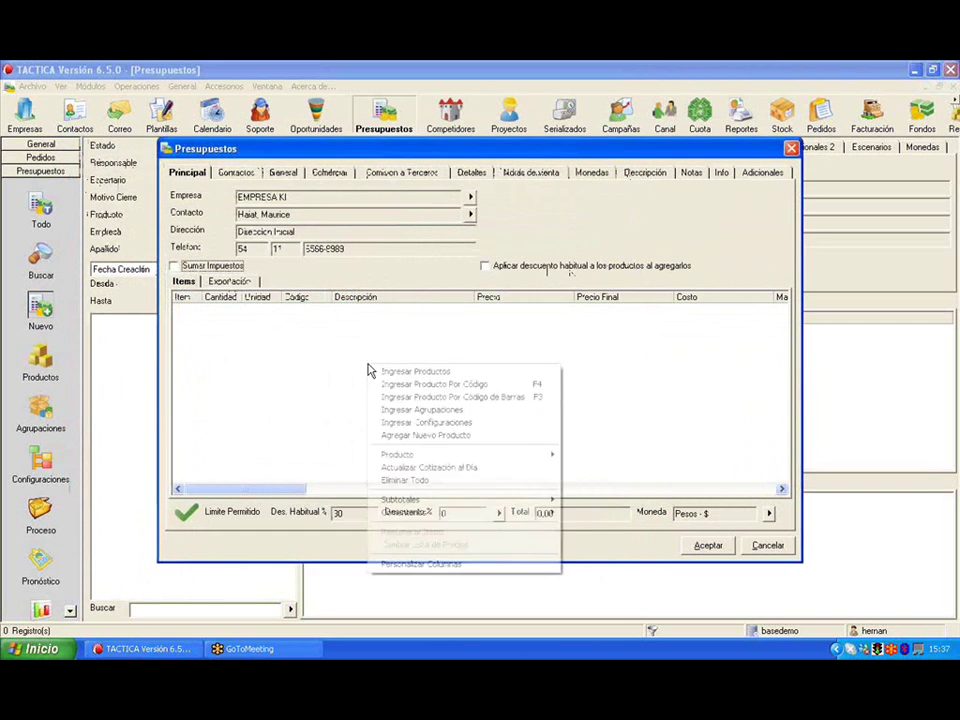
pyautogui.click(390, 376)
pyautogui.click(212, 388)
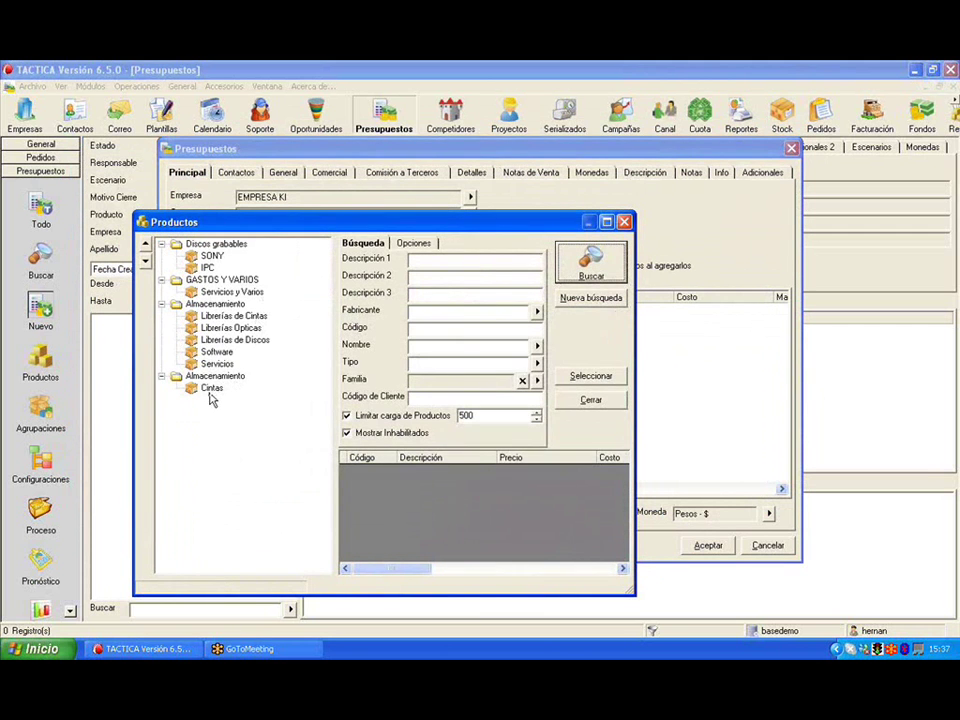
pyautogui.doubleClick(423, 474)
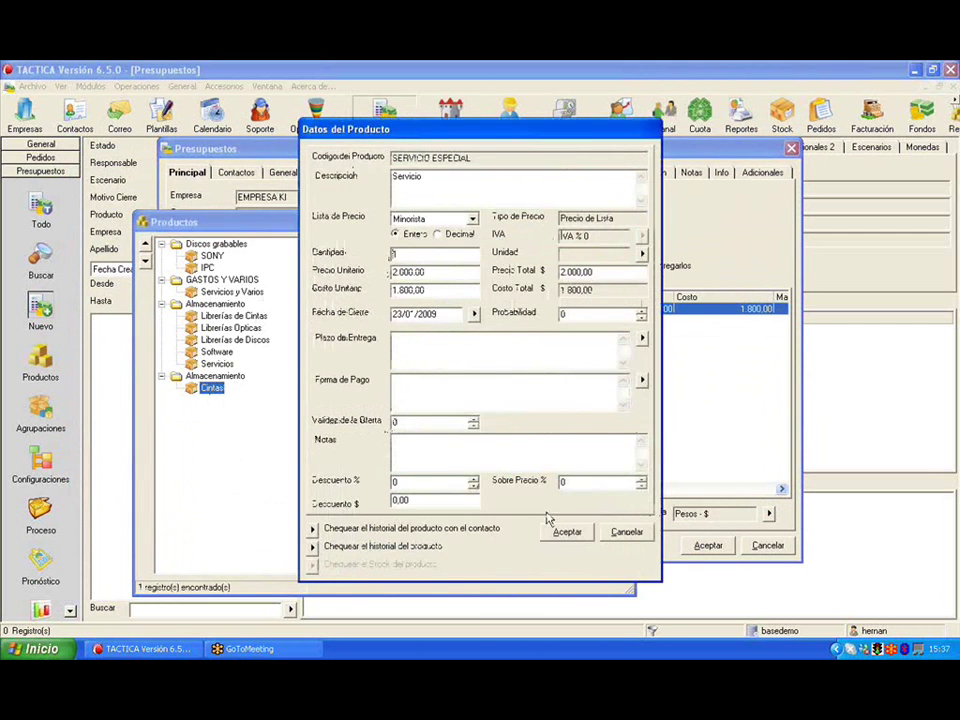
pyautogui.click(567, 532)
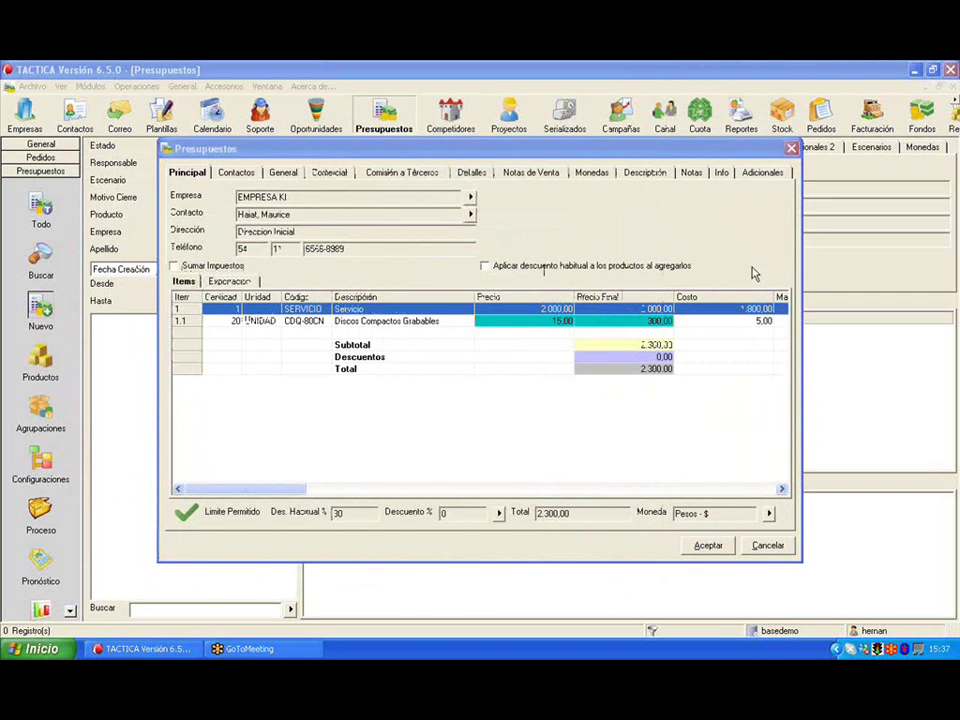
pyautogui.moveTo(668, 311)
pyautogui.mouseDown()
pyautogui.moveTo(342, 302)
pyautogui.moveTo(180, 318)
pyautogui.moveTo(672, 320)
pyautogui.mouseUp()
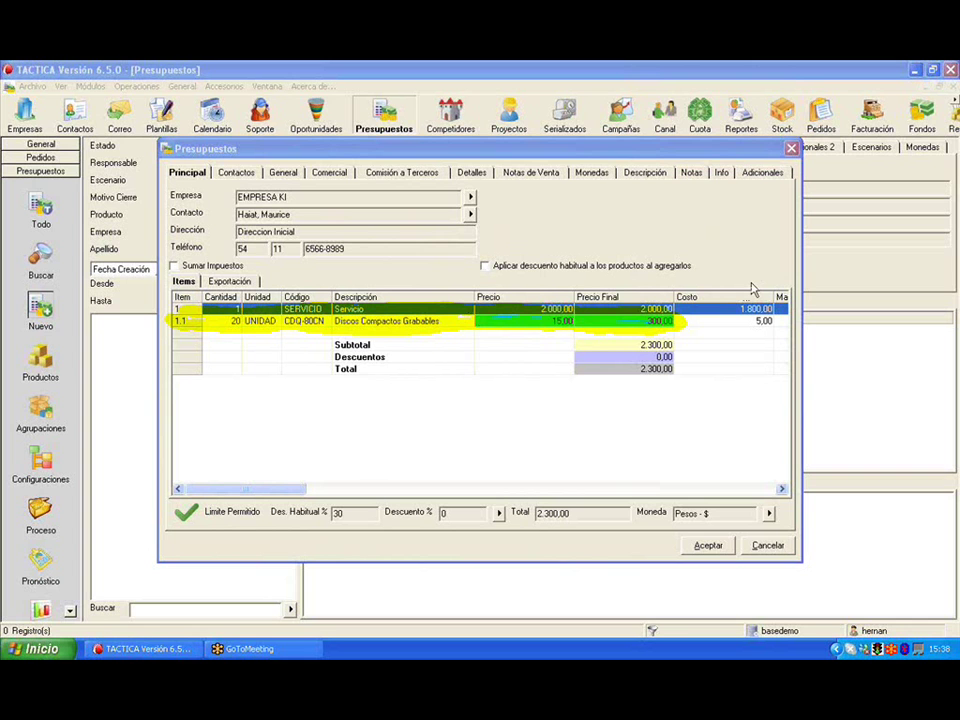
# Clear the service and its mandatory product from the budget by eliminating all items.
pyautogui.click(381, 323)
pyautogui.rightClick(381, 323)
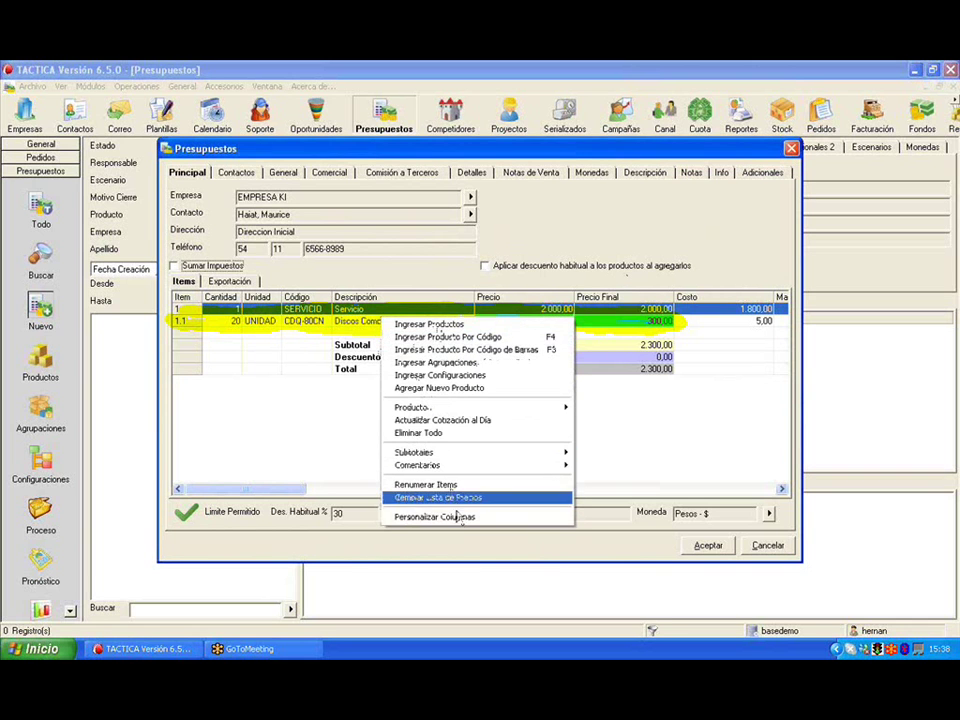
pyautogui.click(465, 433)
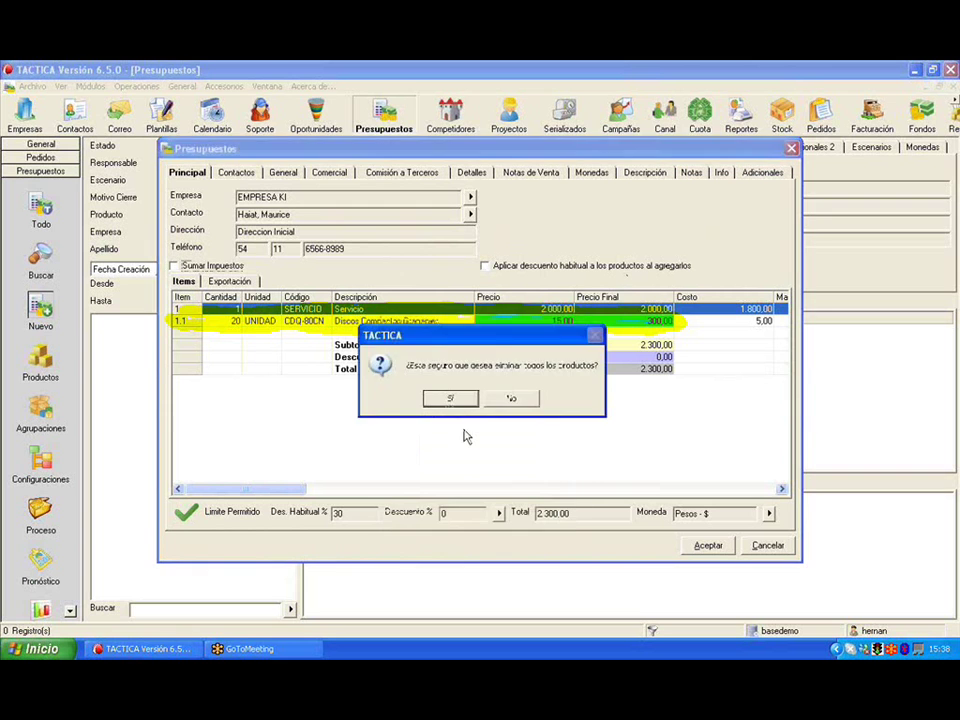
pyautogui.click(450, 396)
# Open SERVICIO ESPECIAL from the Cintas family for editing and delete its mandatory product Discos Compactos Grabables.
pyautogui.rightClick(385, 340)
pyautogui.click(392, 334)
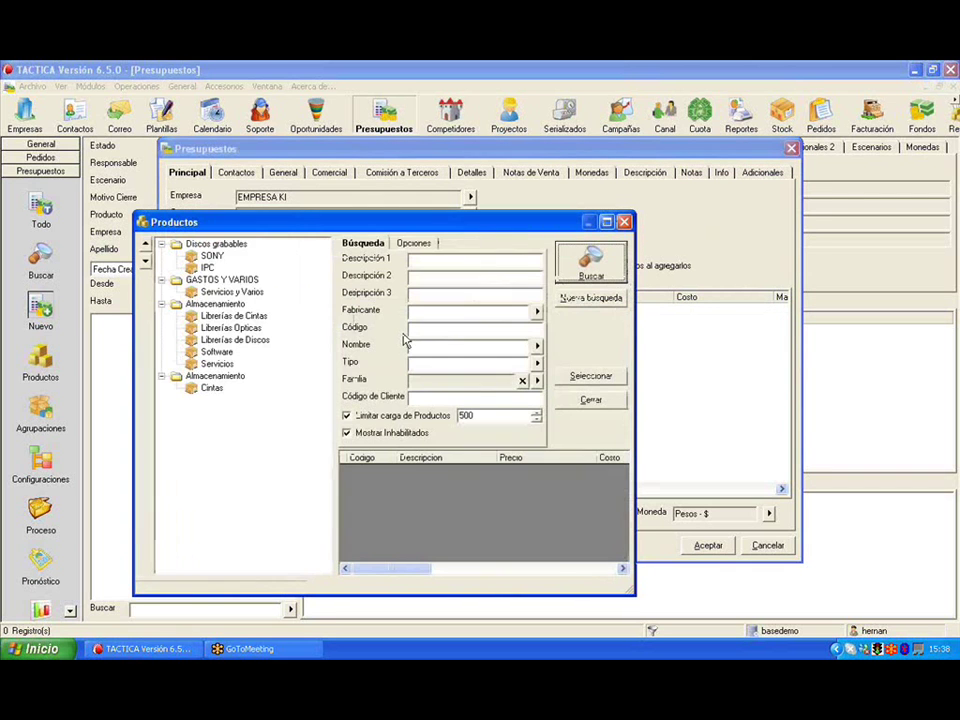
pyautogui.click(212, 388)
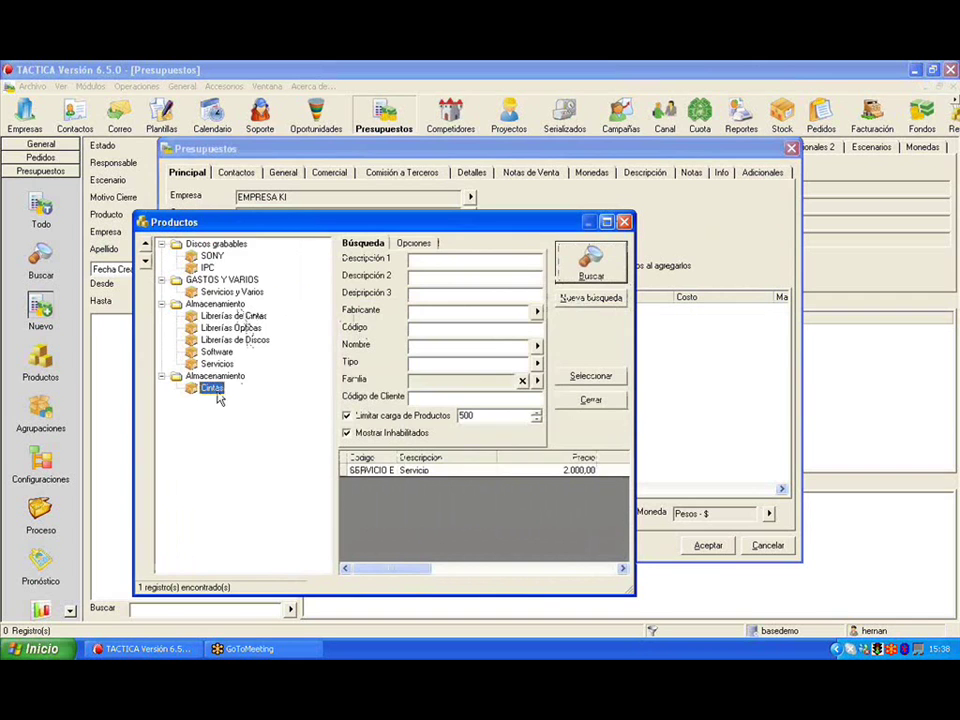
pyautogui.rightClick(446, 471)
pyautogui.click(500, 515)
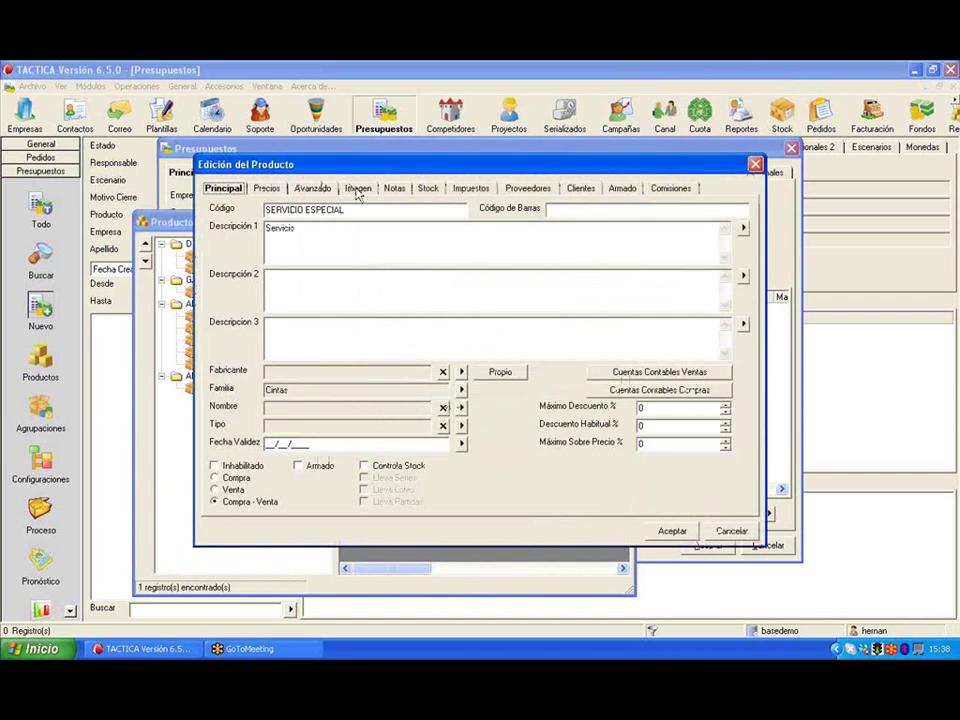
pyautogui.click(266, 189)
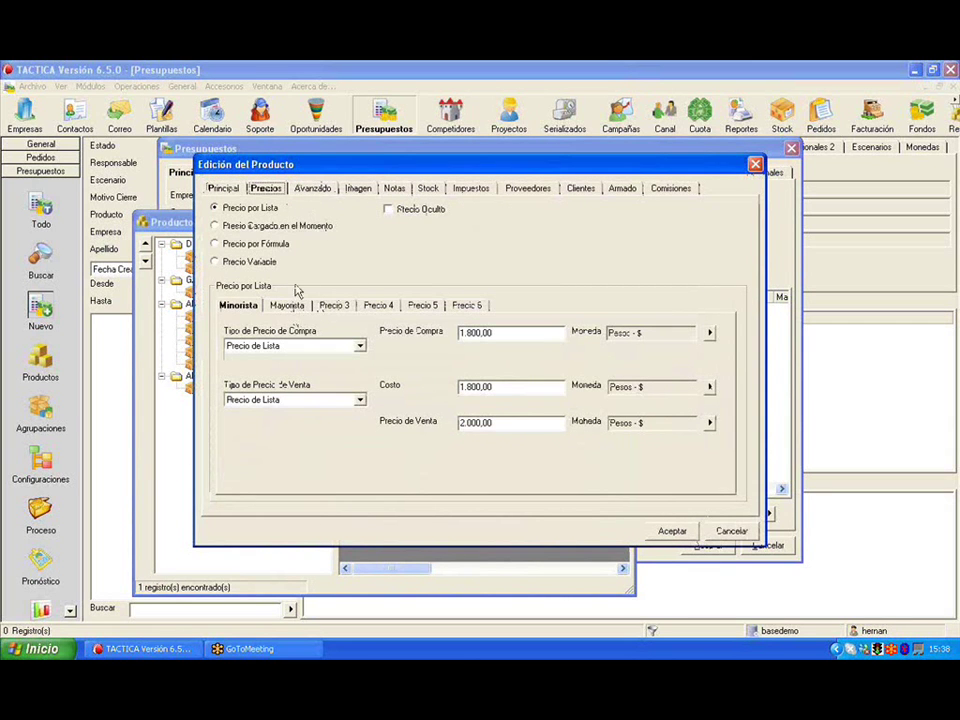
pyautogui.click(312, 194)
pyautogui.click(336, 340)
pyautogui.rightClick(335, 338)
pyautogui.click(384, 388)
pyautogui.click(449, 397)
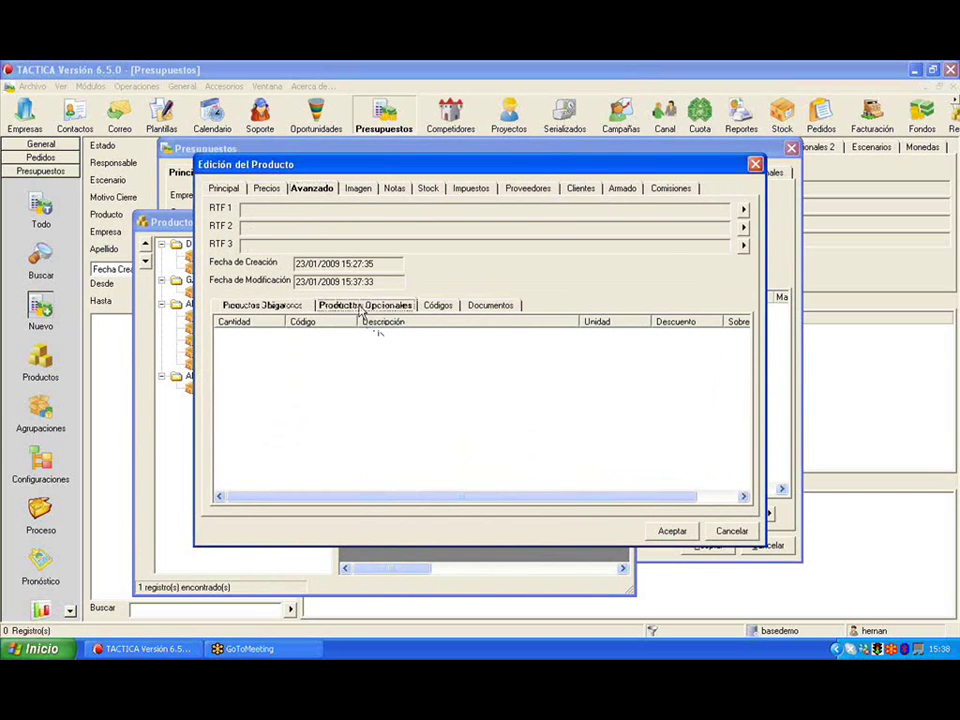
# Add one Servicio de Mantenimiento Mensual as an optional product of SERVICIO ESPECIAL.
pyautogui.doubleClick(358, 362)
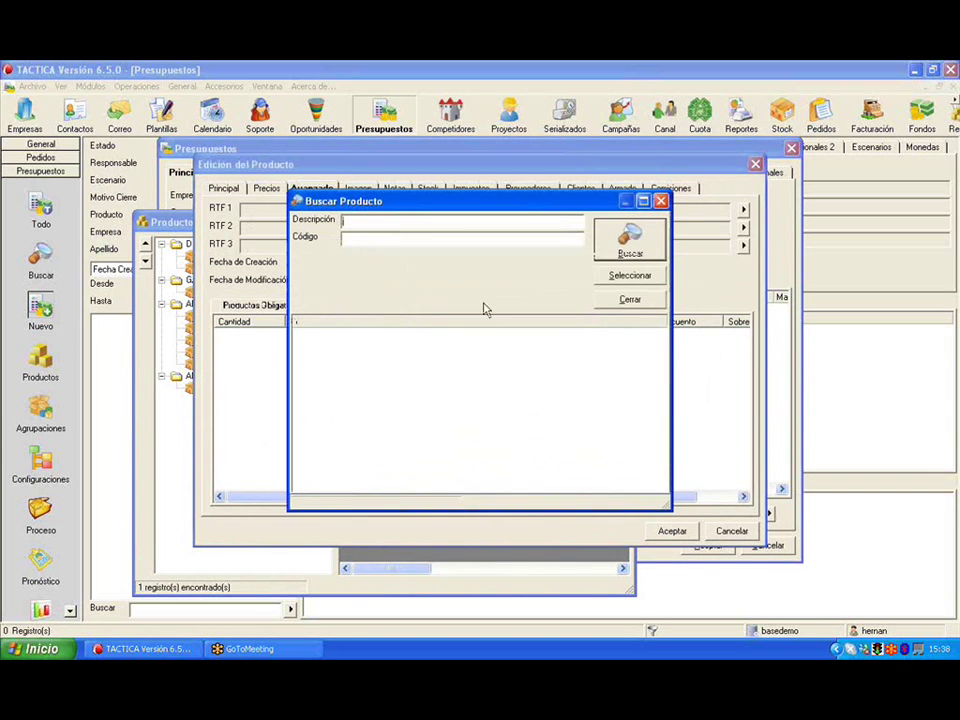
pyautogui.click(604, 248)
pyautogui.click(660, 446)
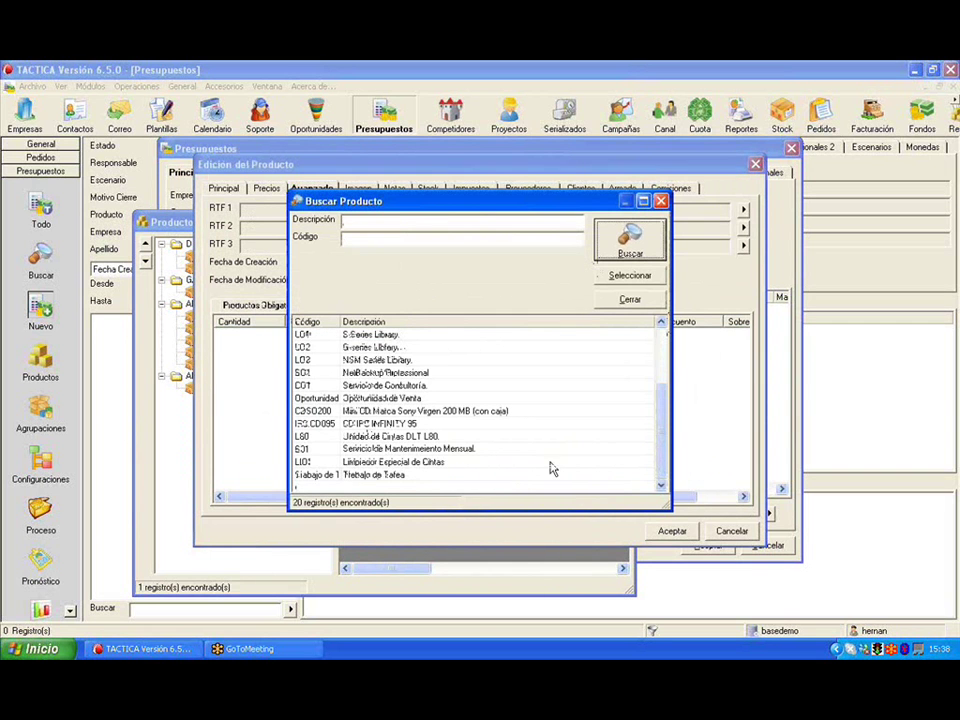
pyautogui.doubleClick(452, 461)
pyautogui.click(569, 532)
pyautogui.rightClick(412, 416)
pyautogui.click(450, 422)
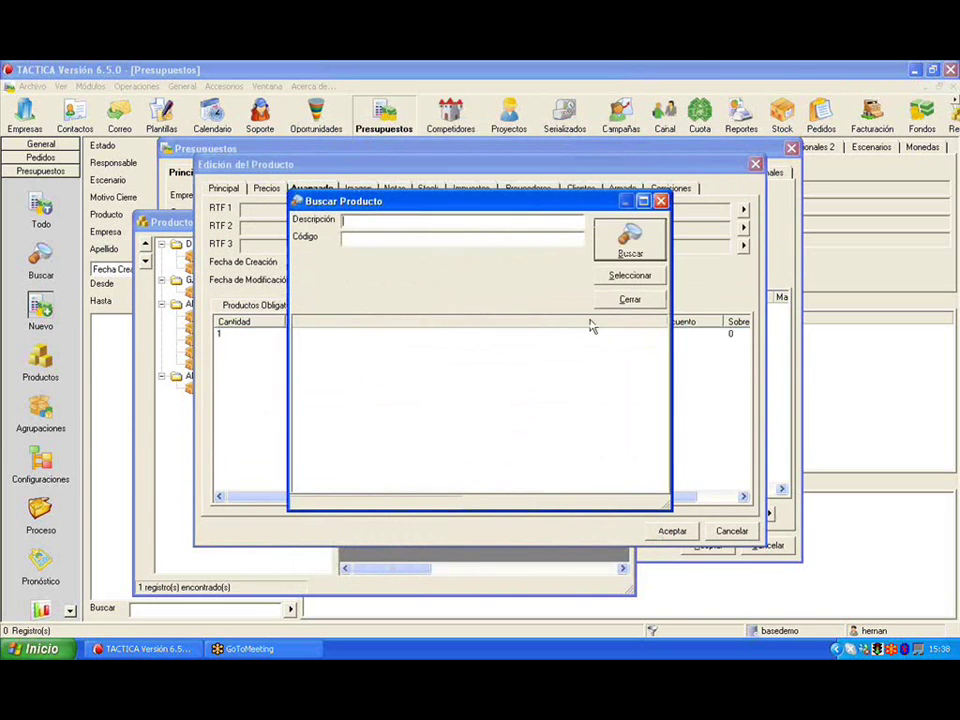
pyautogui.click(630, 254)
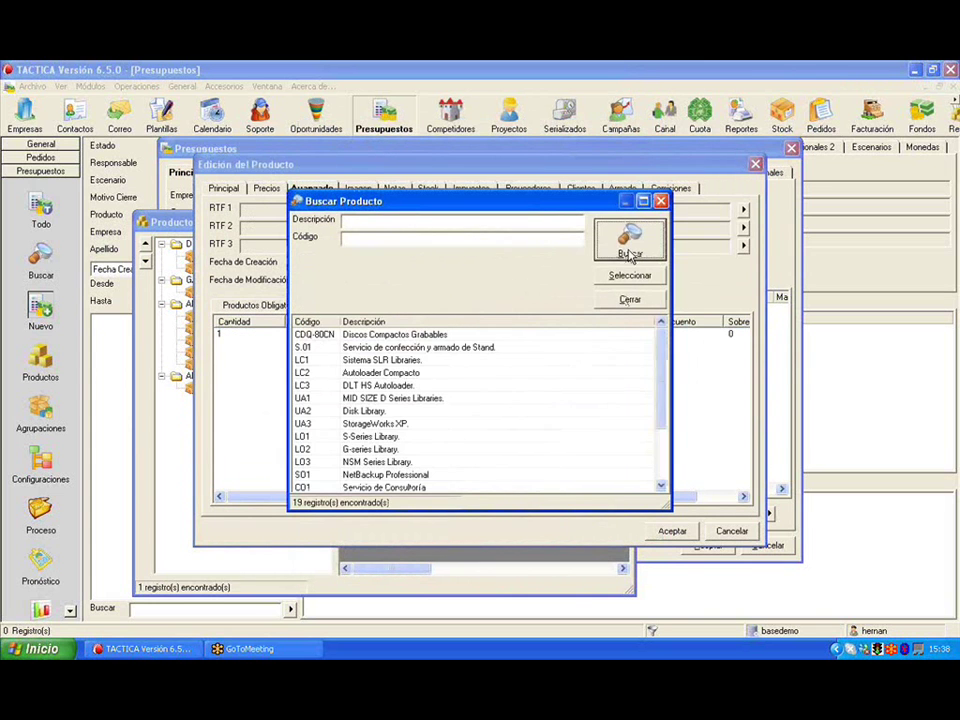
pyautogui.doubleClick(434, 489)
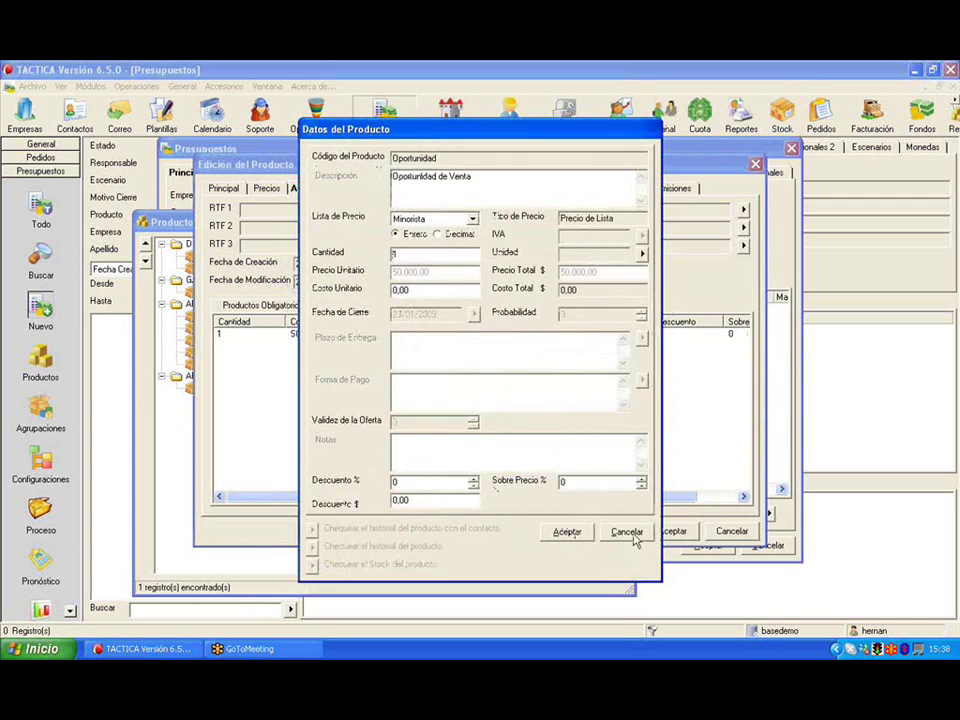
pyautogui.click(634, 544)
# Add one Servicio de Consultoría (CO1) as an optional product of SERVICIO ESPECIAL and save the product.
pyautogui.rightClick(440, 405)
pyautogui.click(471, 420)
pyautogui.click(630, 240)
pyautogui.scroll(-3, 657, 376)
pyautogui.doubleClick(439, 400)
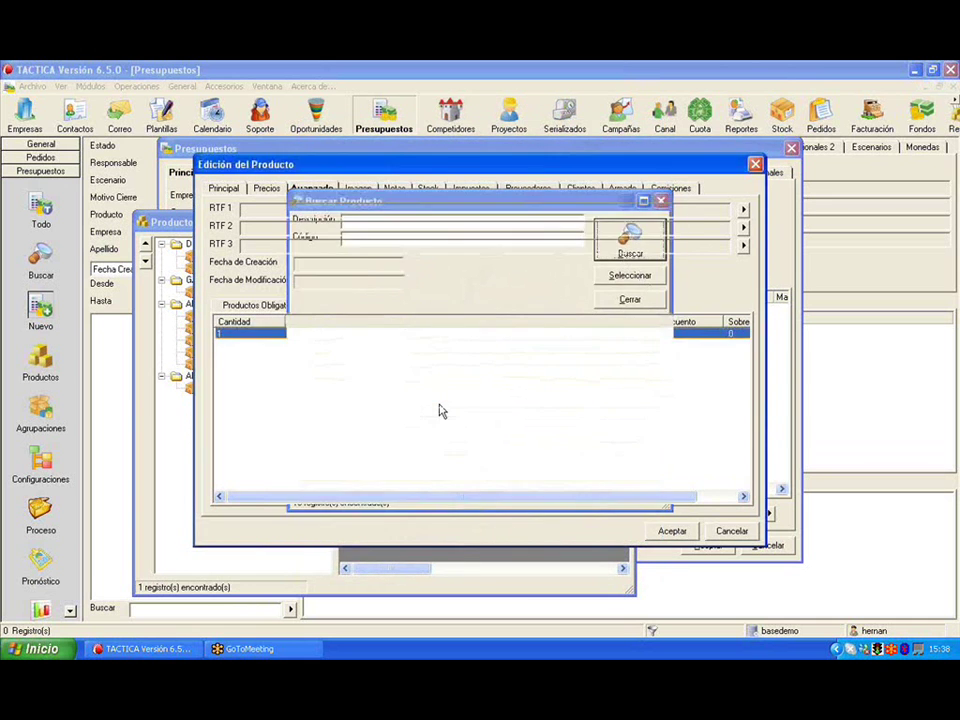
pyautogui.click(567, 531)
pyautogui.moveTo(476, 170); pyautogui.dragTo(504, 173)
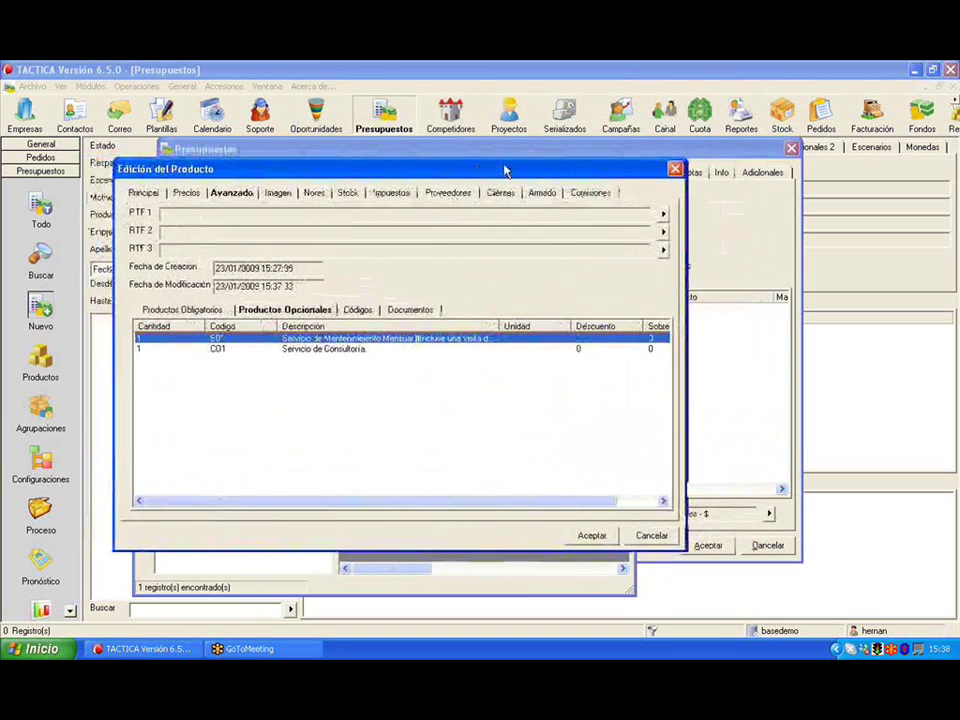
pyautogui.click(601, 545)
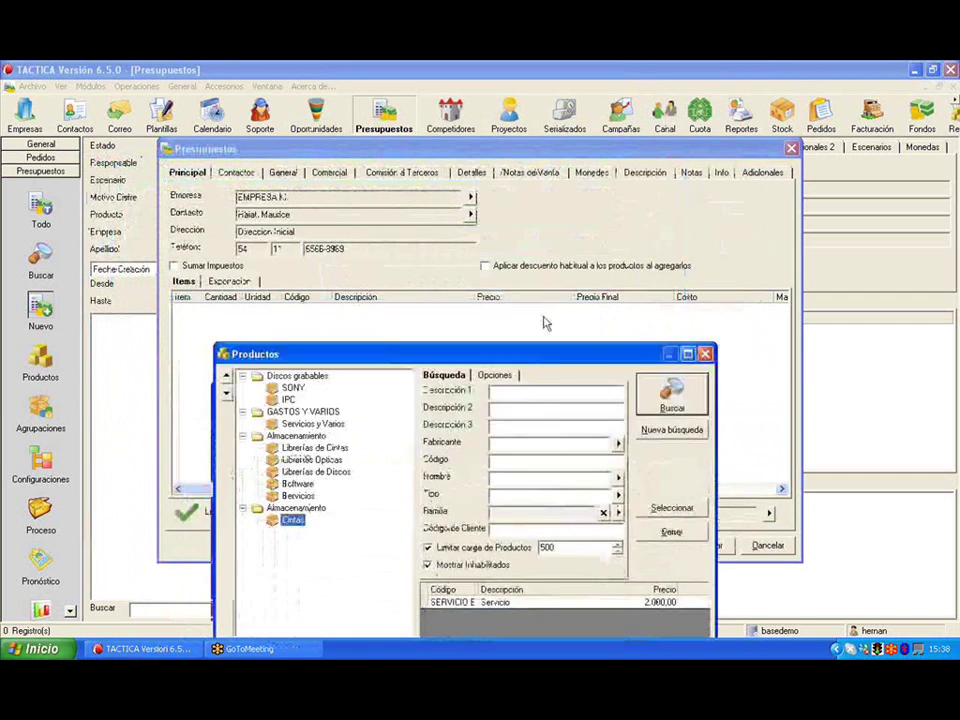
# Add one SERVICIO ESPECIAL at the Minorista list price to the budget and close the product catalogue.
pyautogui.doubleClick(540, 428)
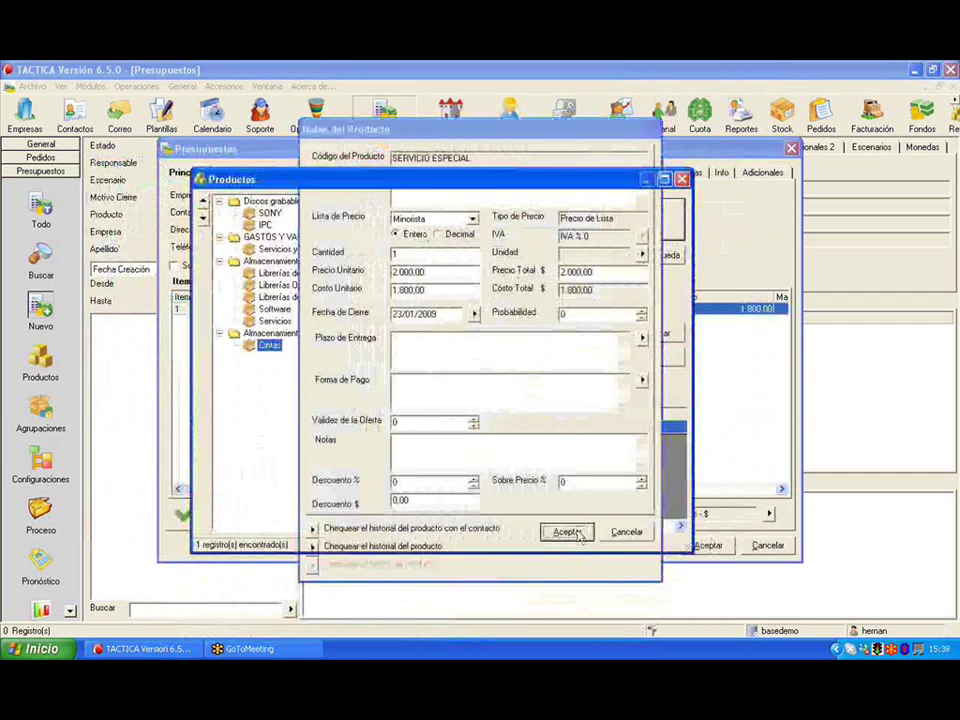
pyautogui.click(567, 531)
pyautogui.press('Escape')
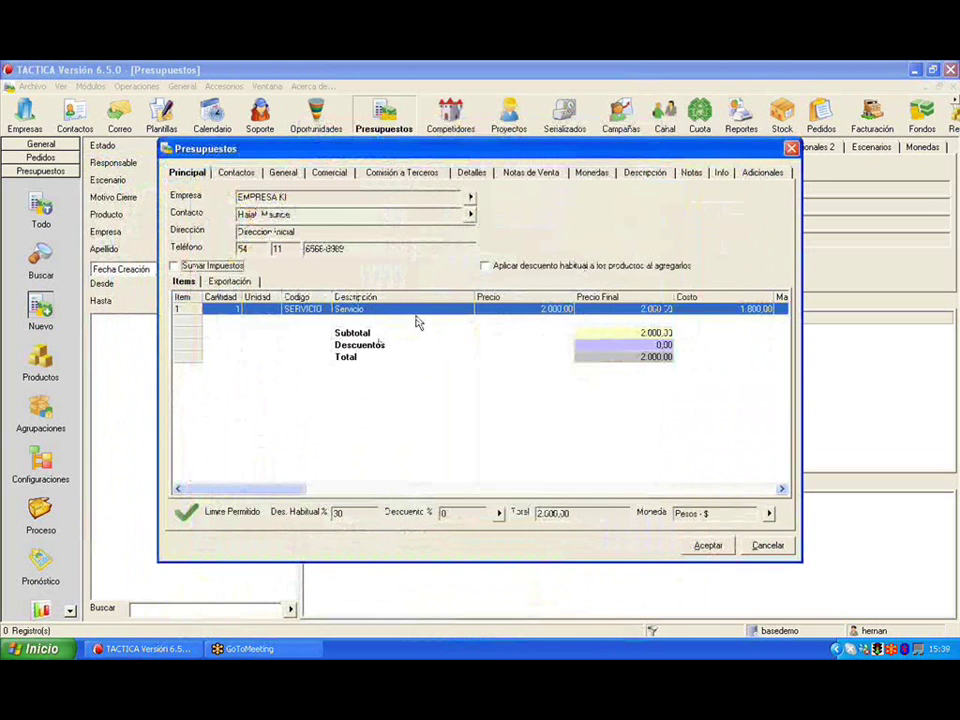
# Add the optional product Servicio de Mantenimiento Mensual (S01) to the Servicio item of the budget.
pyautogui.rightClick(417, 314)
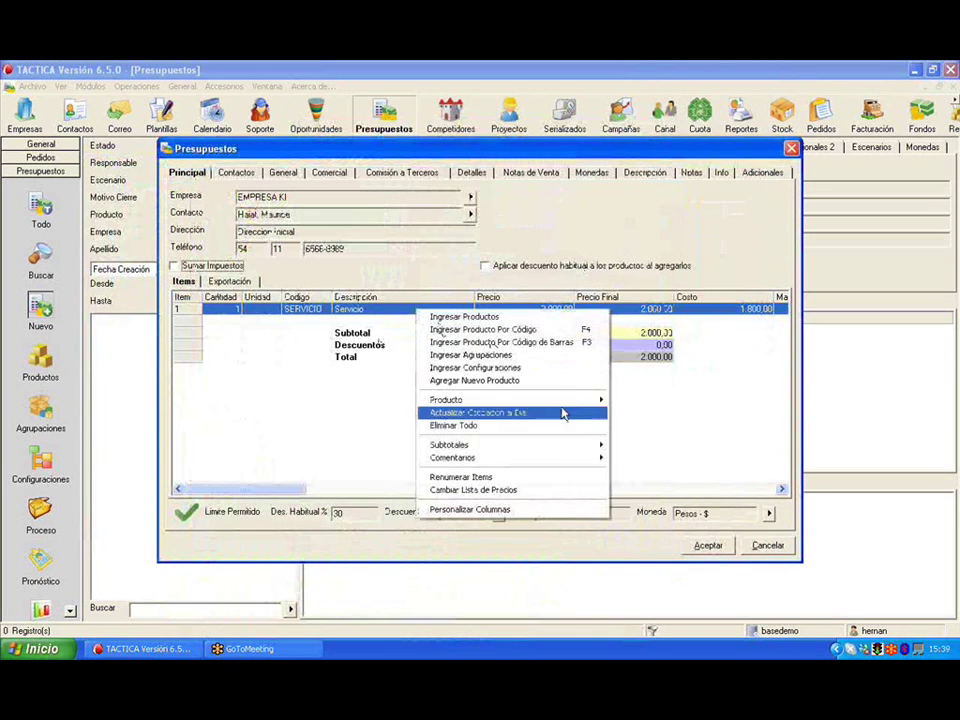
pyautogui.moveTo(570, 403)
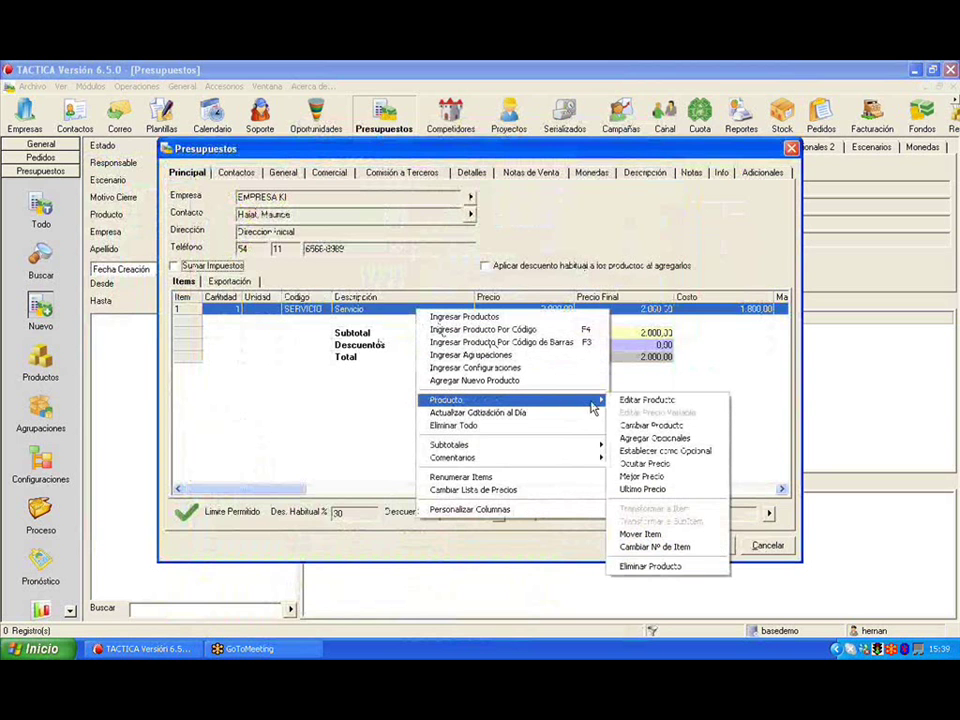
pyautogui.click(683, 437)
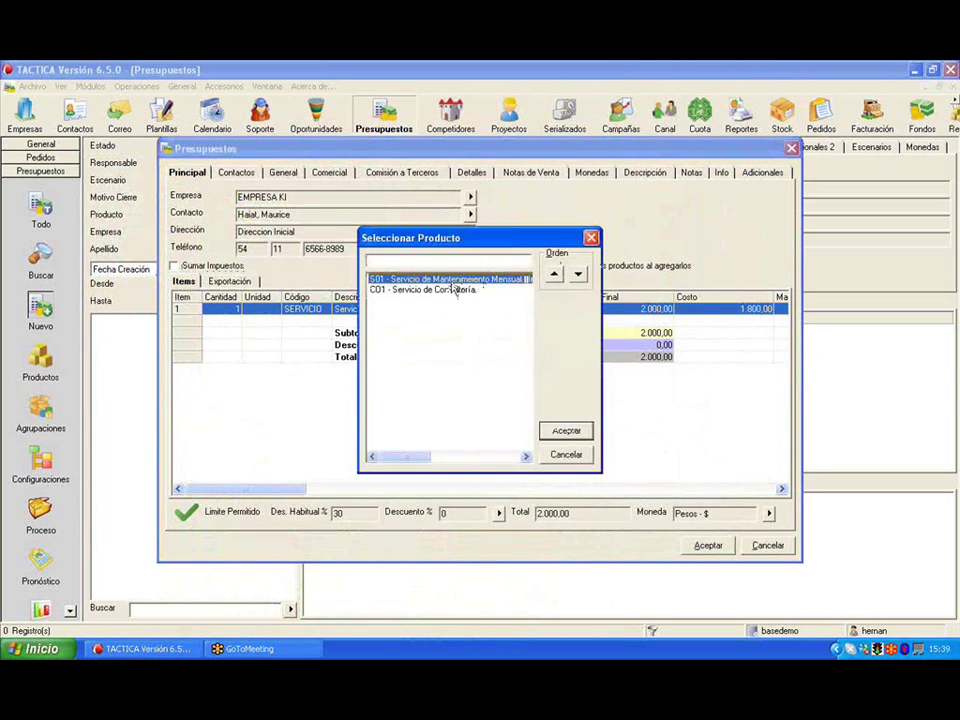
pyautogui.doubleClick(452, 288)
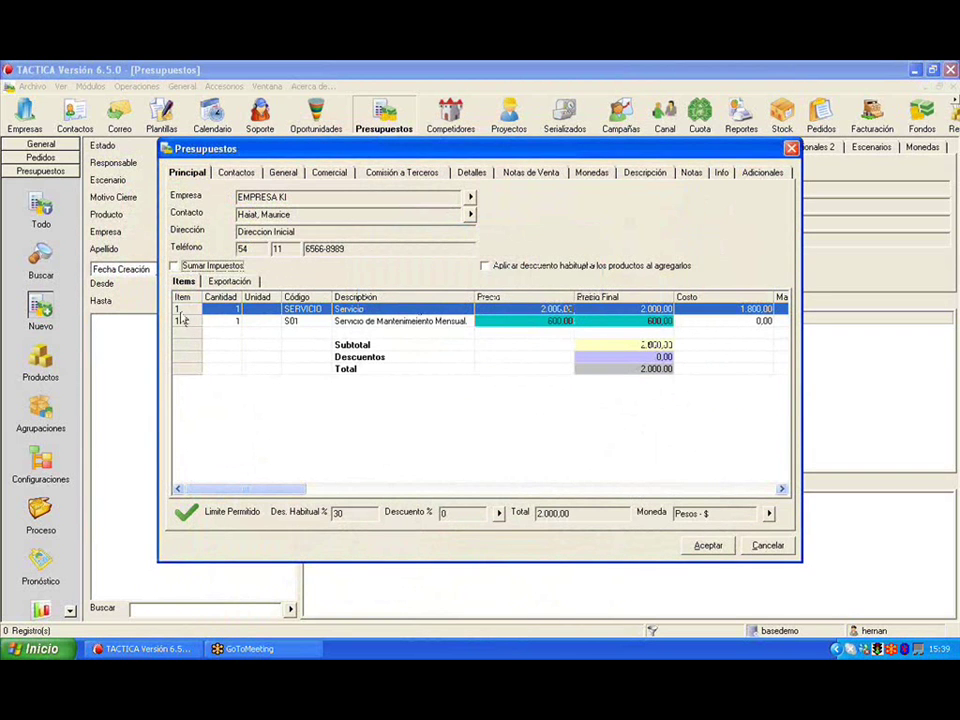
pyautogui.click(549, 325)
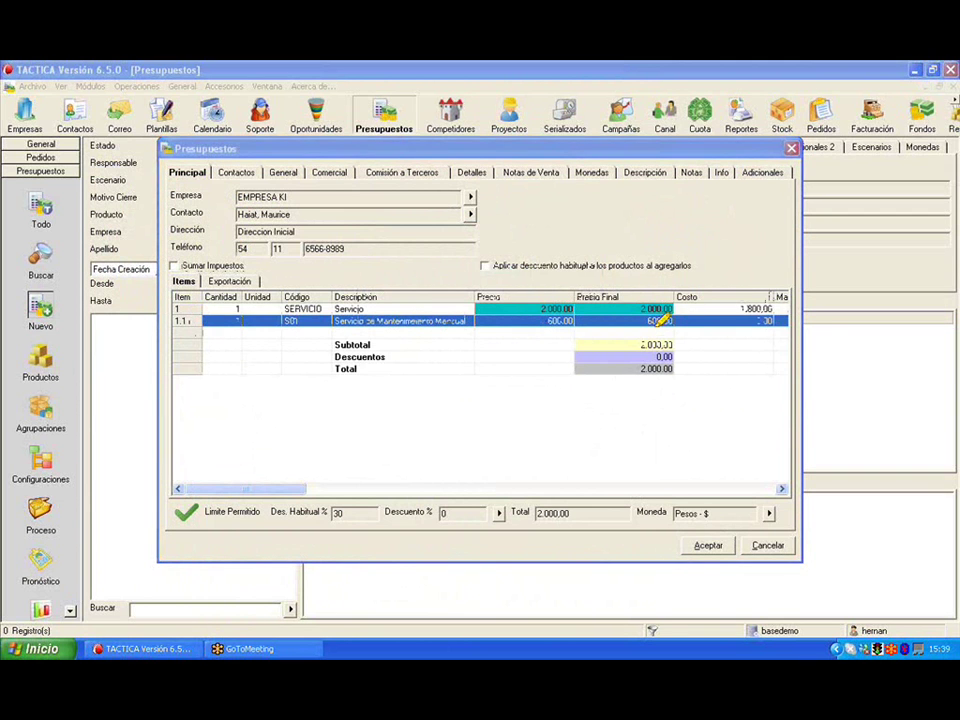
pyautogui.moveTo(665, 316)
pyautogui.mouseDown()
pyautogui.moveTo(649, 317)
pyautogui.moveTo(671, 321)
pyautogui.moveTo(672, 340)
pyautogui.moveTo(650, 350)
pyautogui.moveTo(660, 338)
pyautogui.moveTo(637, 368)
pyautogui.mouseUp()
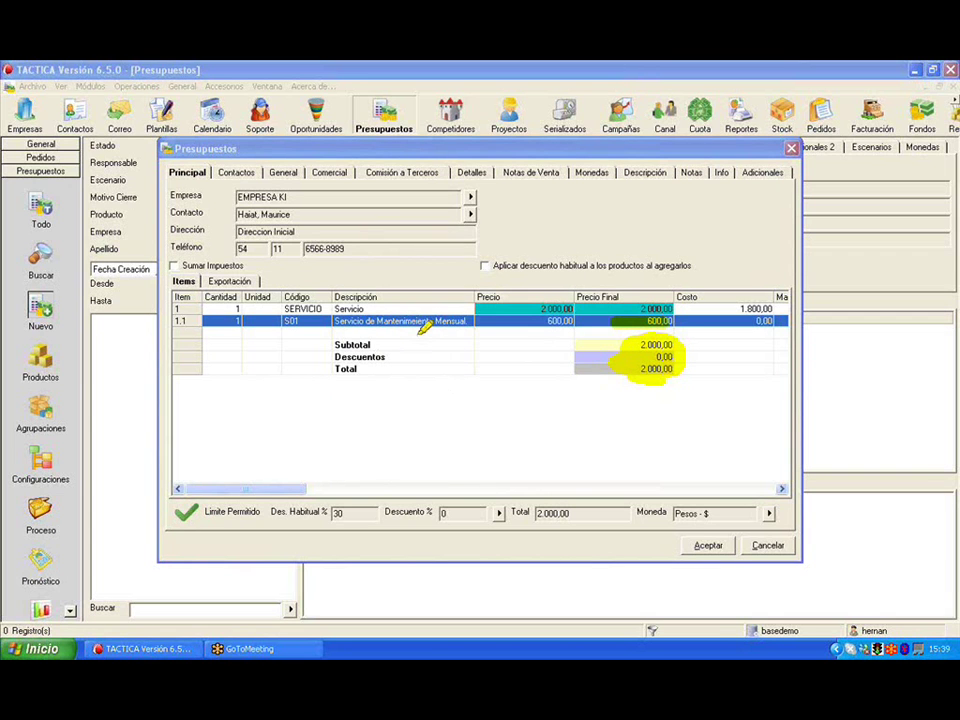
# Open the product Unidad de Cintas DLT L80 from the Librerías de Cintas family of the catalogue for editing.
pyautogui.rightClick(397, 351)
pyautogui.click(412, 359)
pyautogui.click(266, 349)
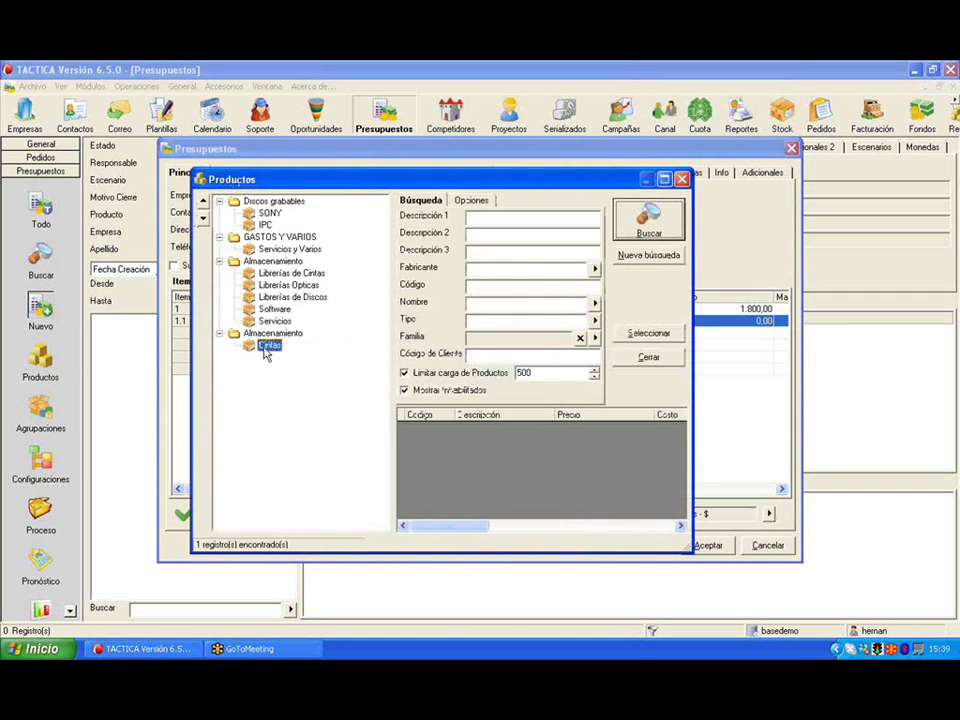
pyautogui.click(312, 298)
pyautogui.click(310, 286)
pyautogui.click(308, 274)
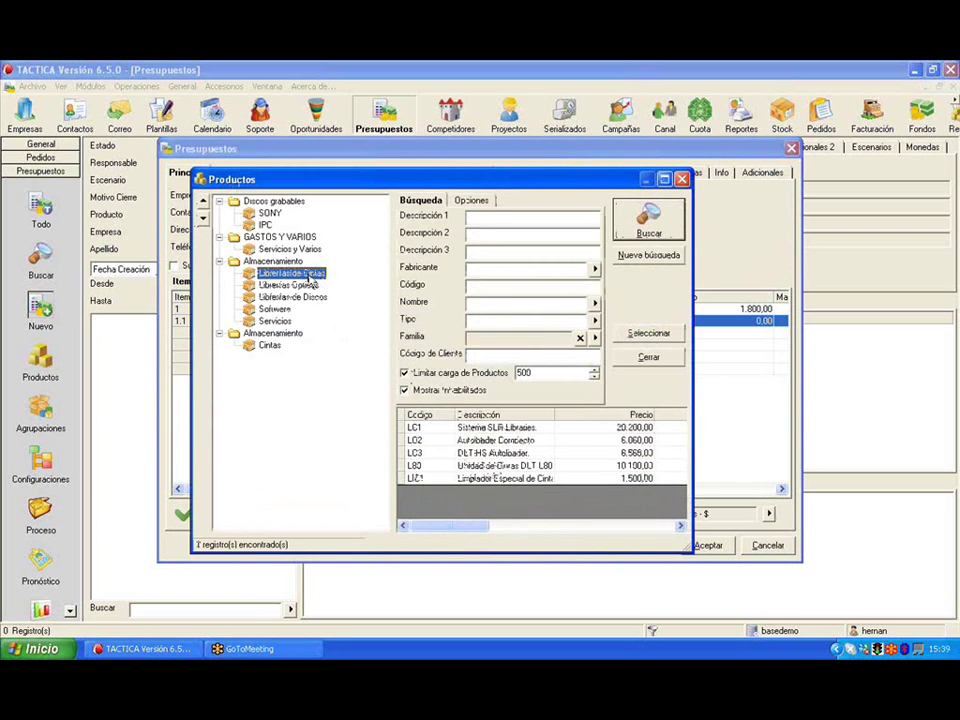
pyautogui.click(460, 466)
pyautogui.rightClick(458, 468)
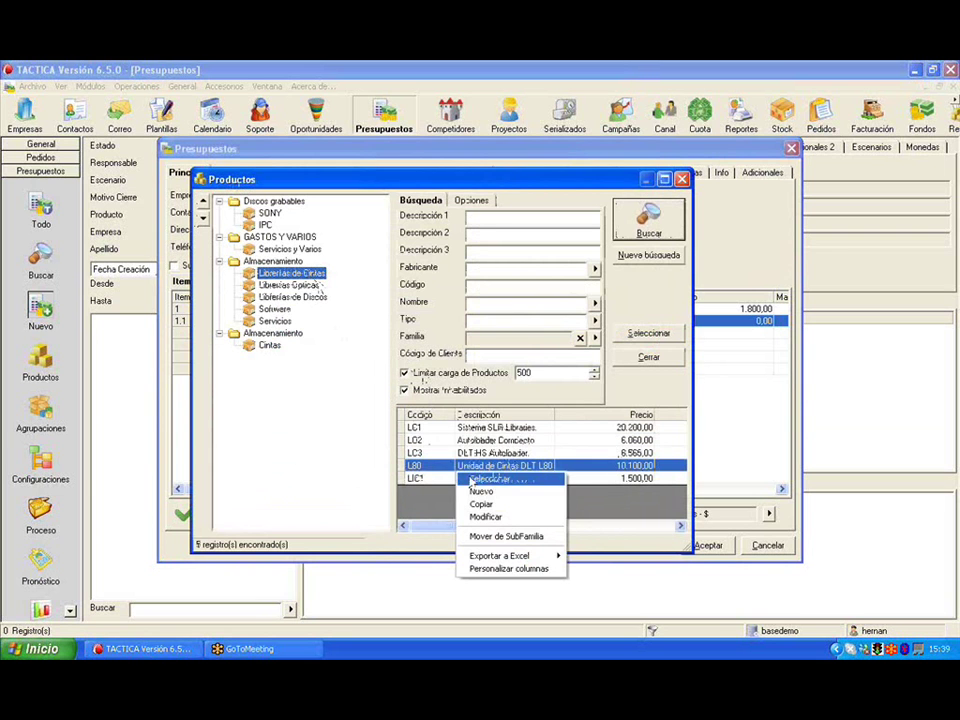
pyautogui.click(520, 516)
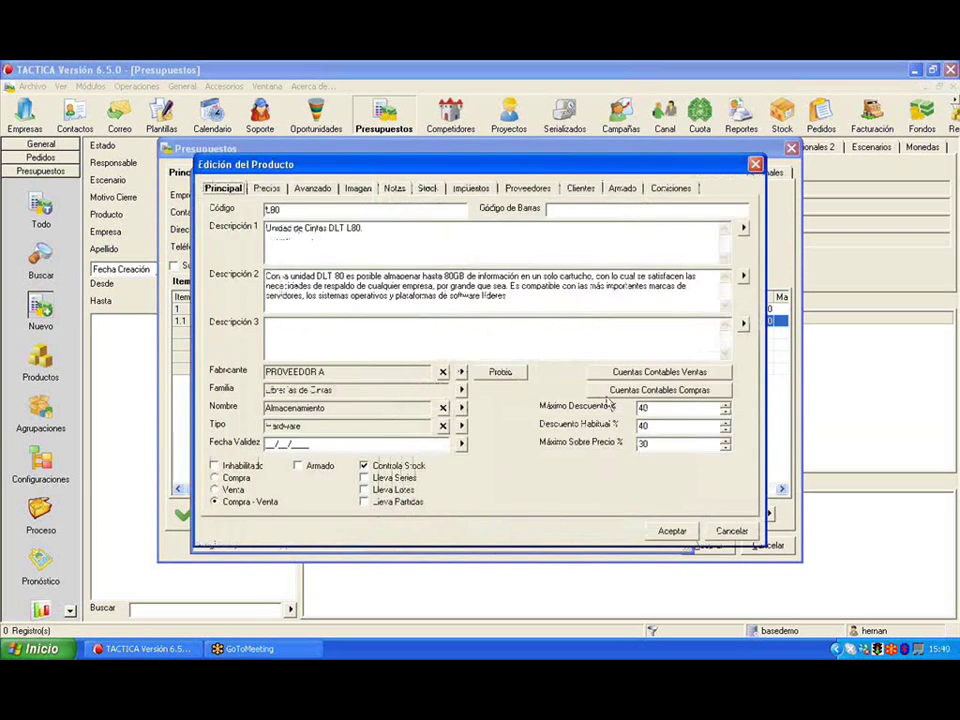
# Examine the product's attached documents in its advanced data and the option to attach them when sending a budget report.
pyautogui.click(276, 192)
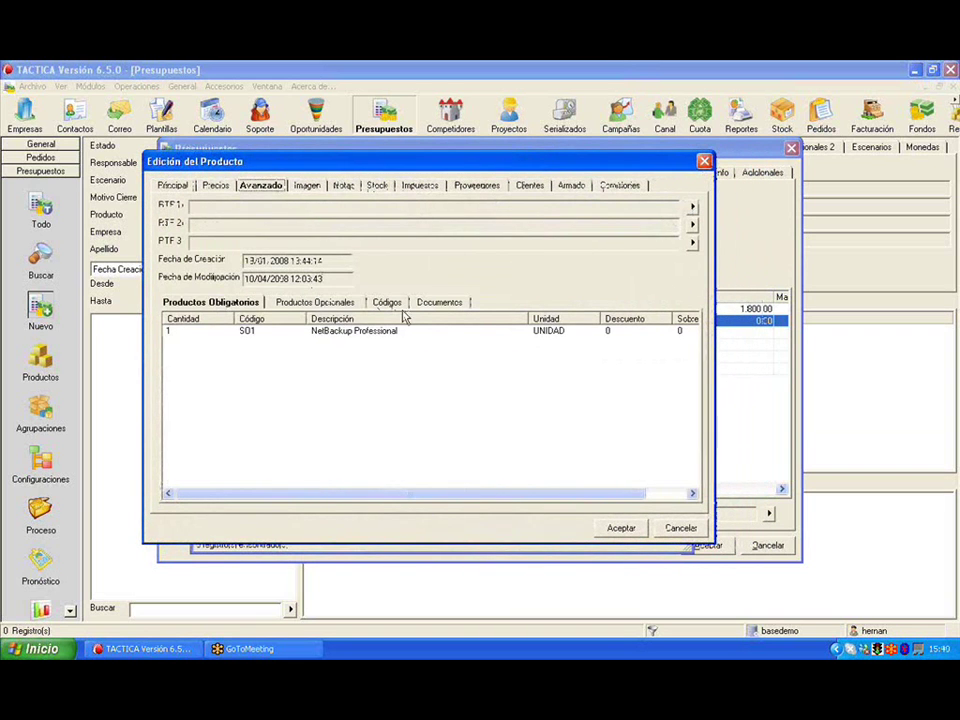
pyautogui.click(439, 302)
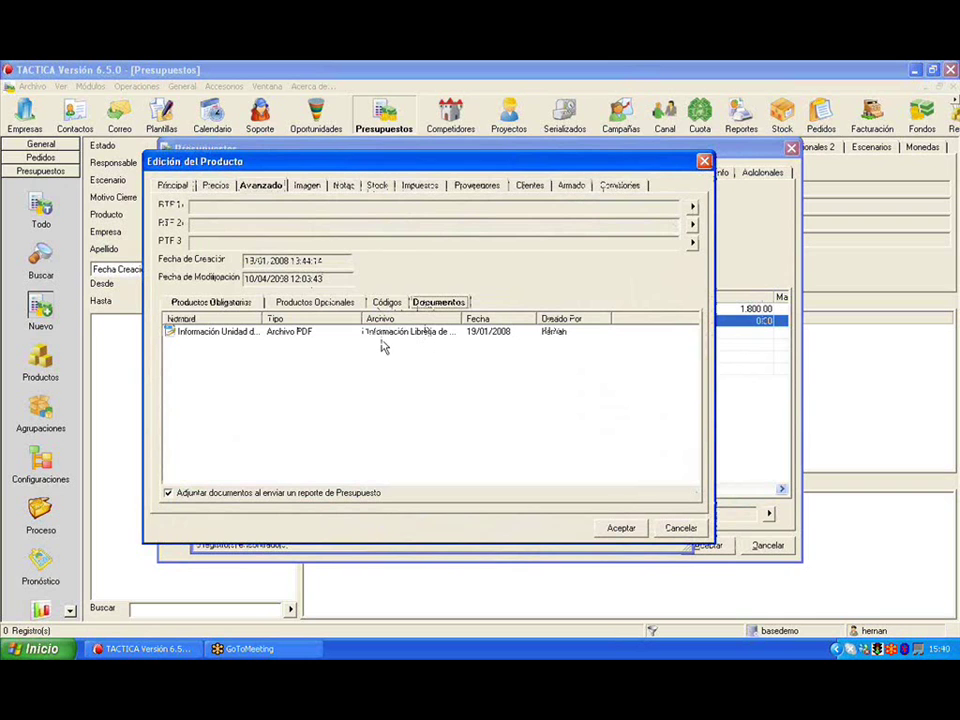
pyautogui.click(289, 336)
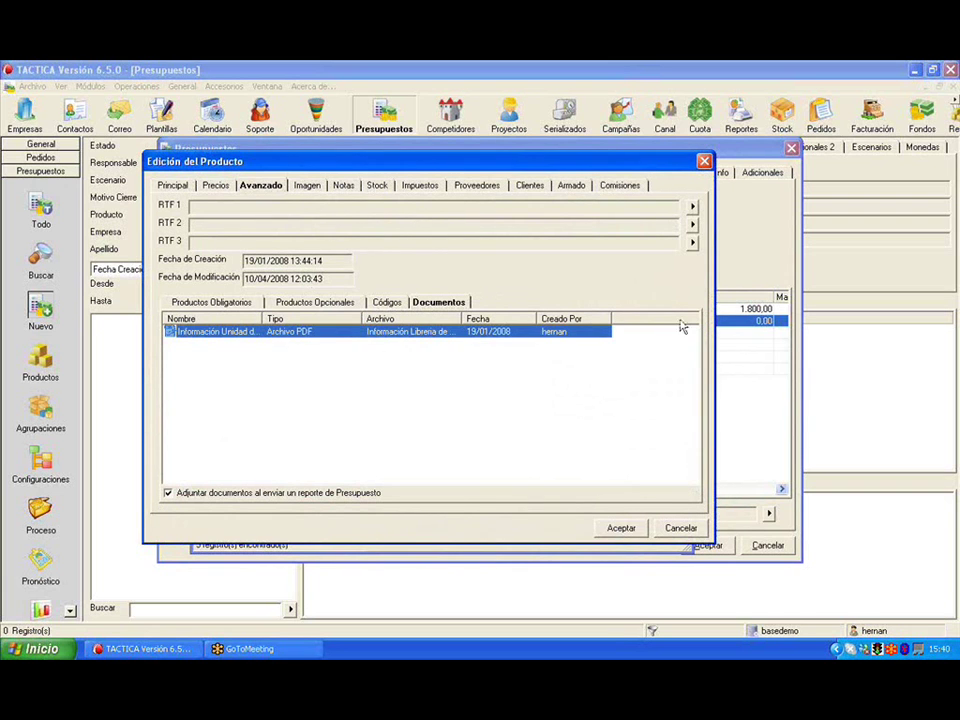
pyautogui.click(724, 246)
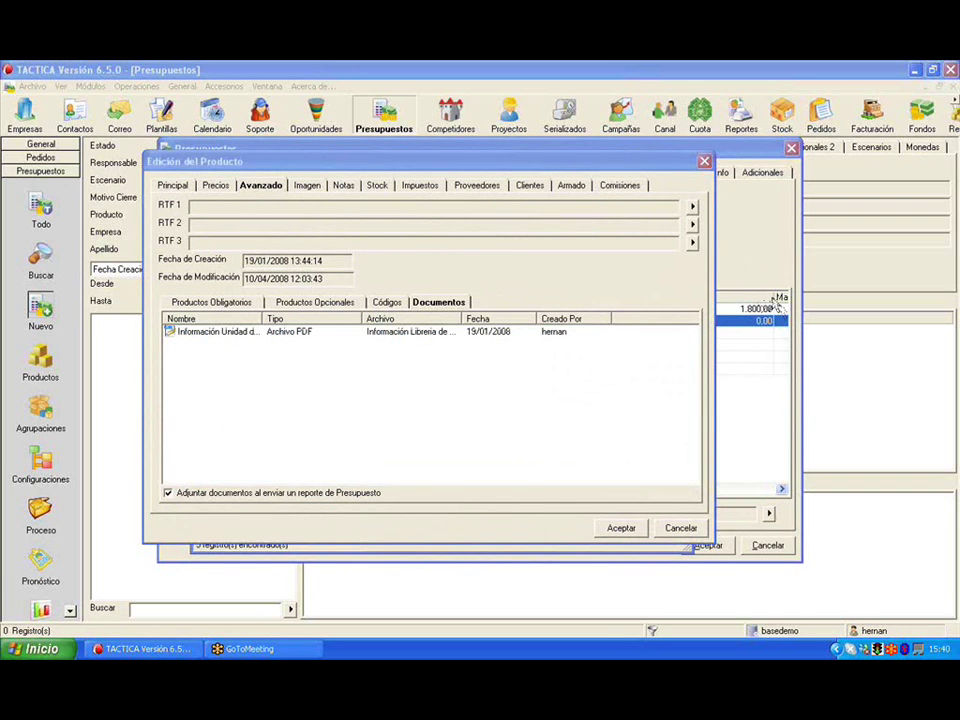
pyautogui.moveTo(410, 302); pyautogui.dragTo(468, 302)
pyautogui.moveTo(540, 320); pyautogui.dragTo(171, 330)
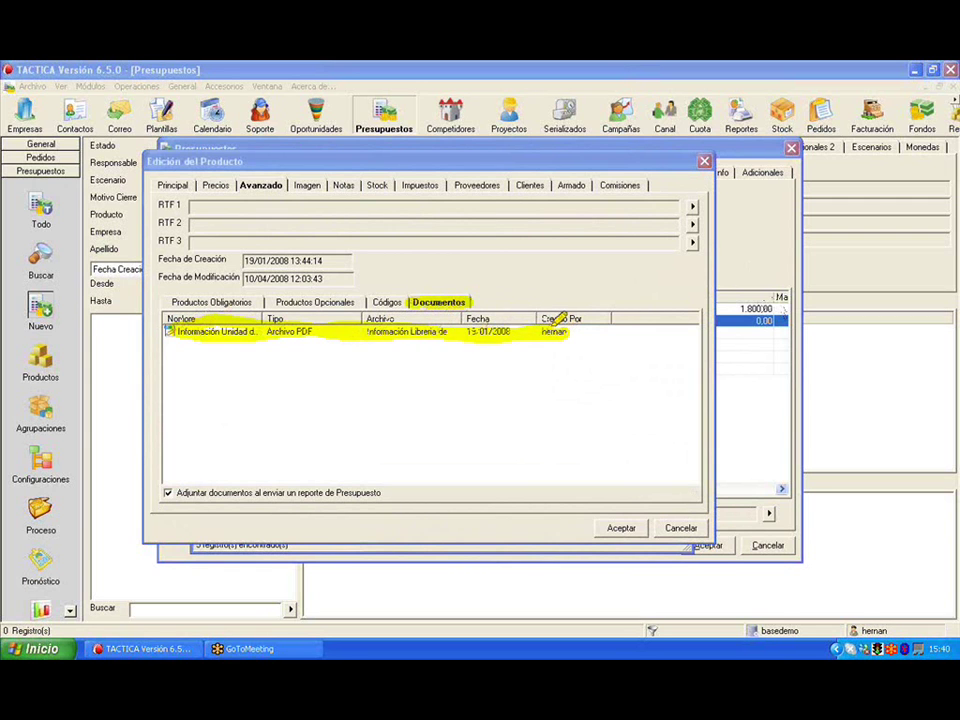
pyautogui.moveTo(540, 340); pyautogui.dragTo(220, 358)
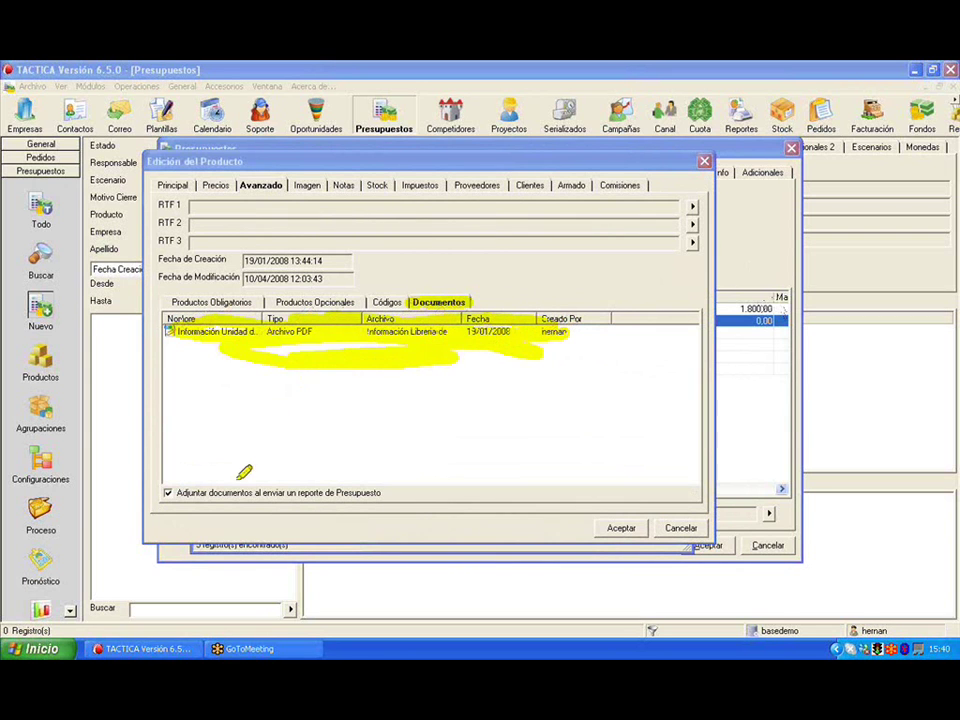
pyautogui.moveTo(176, 489); pyautogui.dragTo(175, 486)
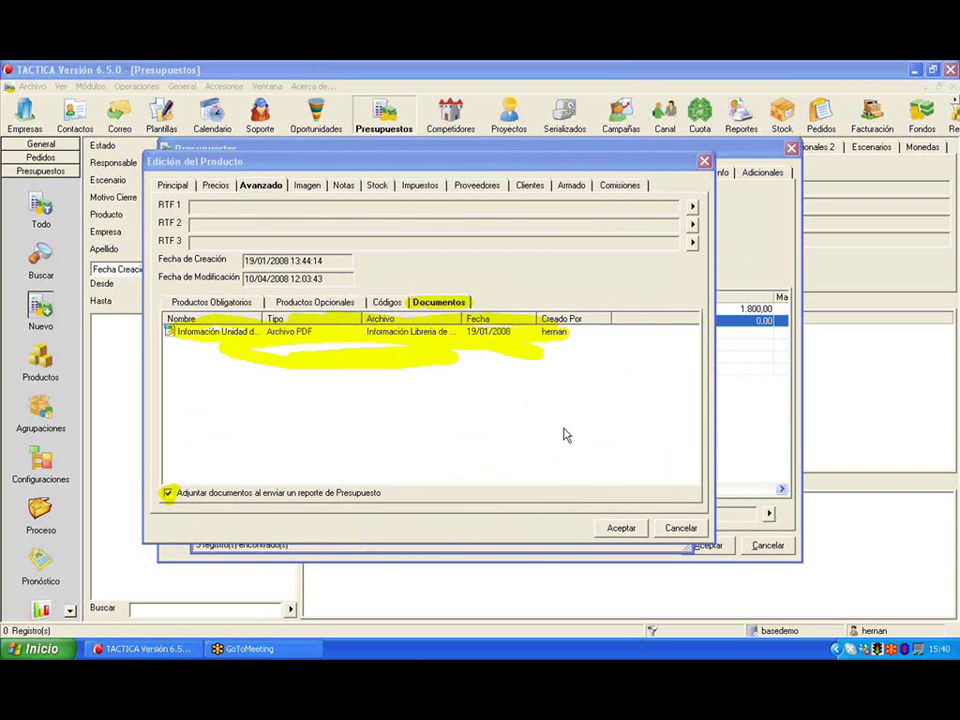
# Start a new document for the product and browse for the file to attach.
pyautogui.rightClick(377, 375)
pyautogui.click(405, 384)
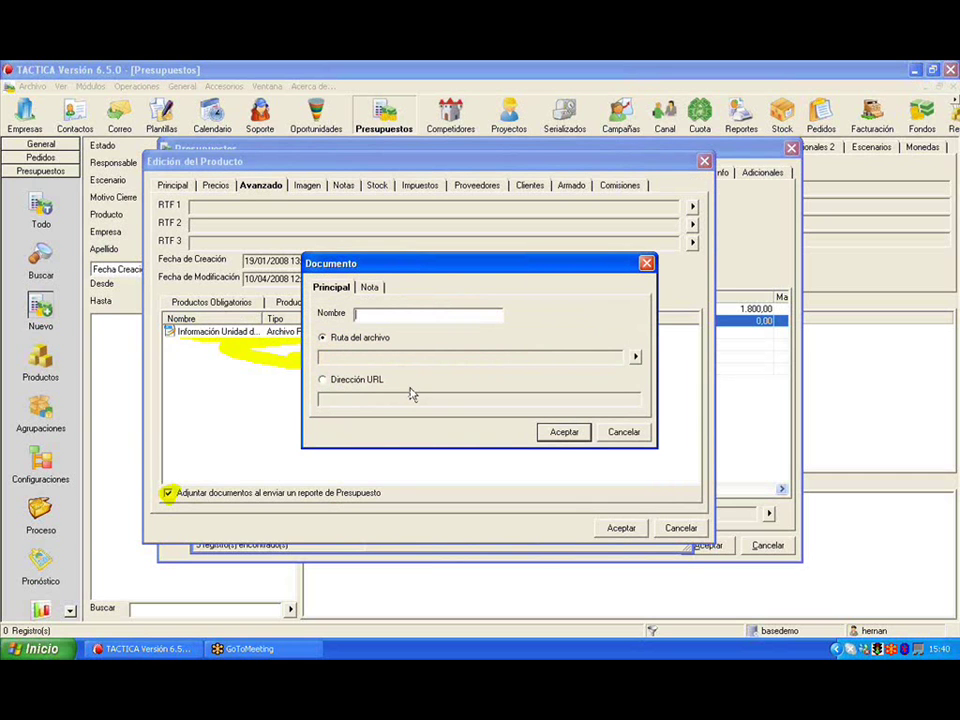
pyautogui.click(636, 359)
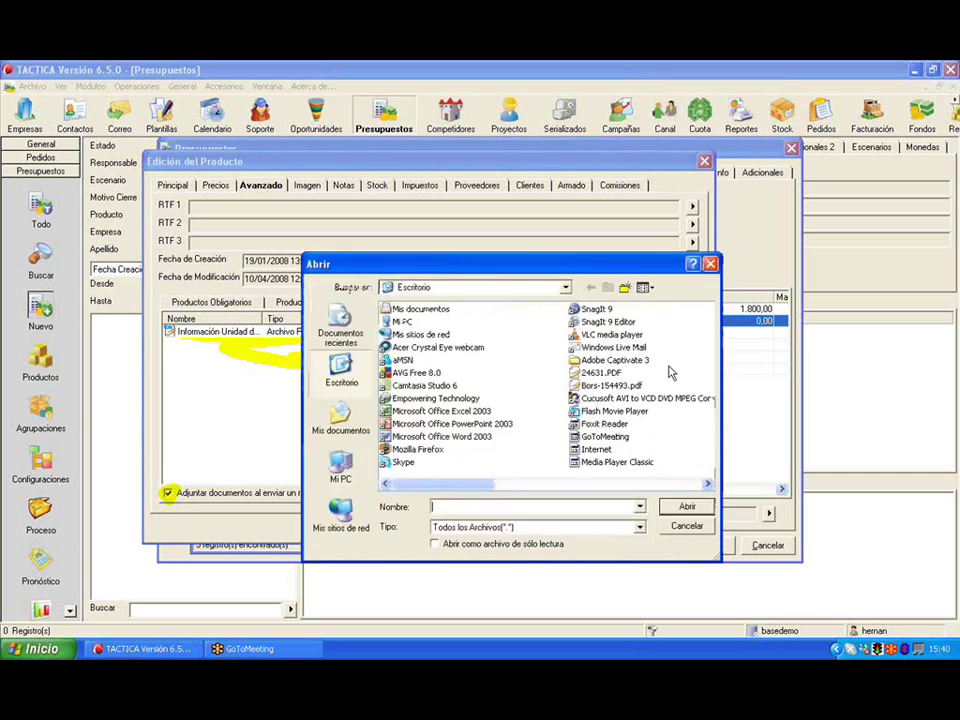
# Attach the desktop file Planas_UTM_Obra.pdf as a new document of the product.
pyautogui.click(614, 491)
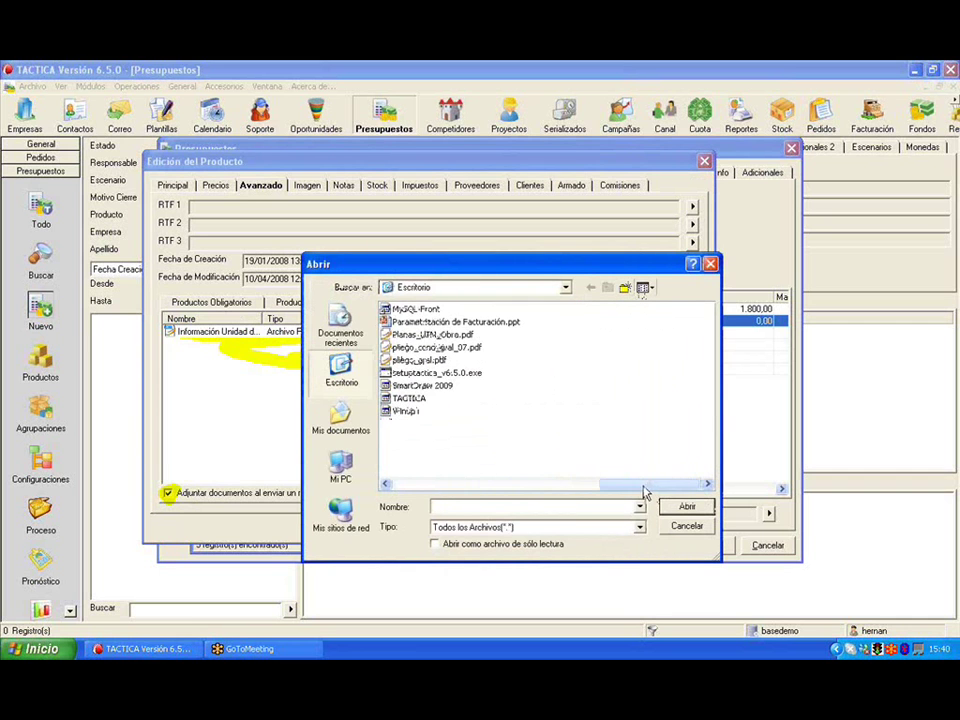
pyautogui.doubleClick(440, 333)
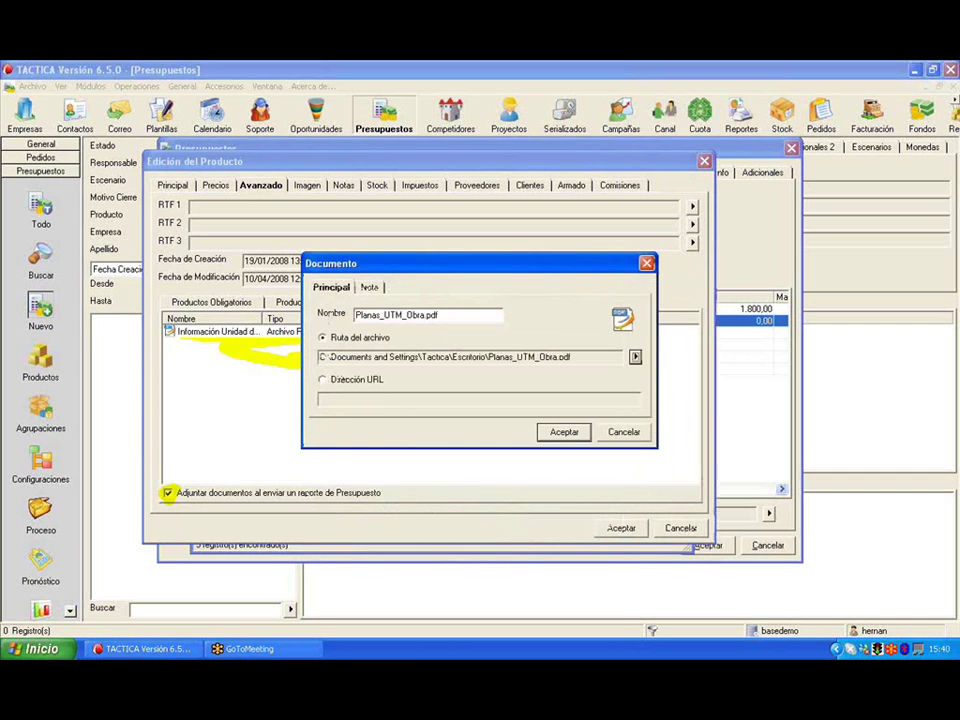
pyautogui.click(563, 431)
pyautogui.click(440, 345)
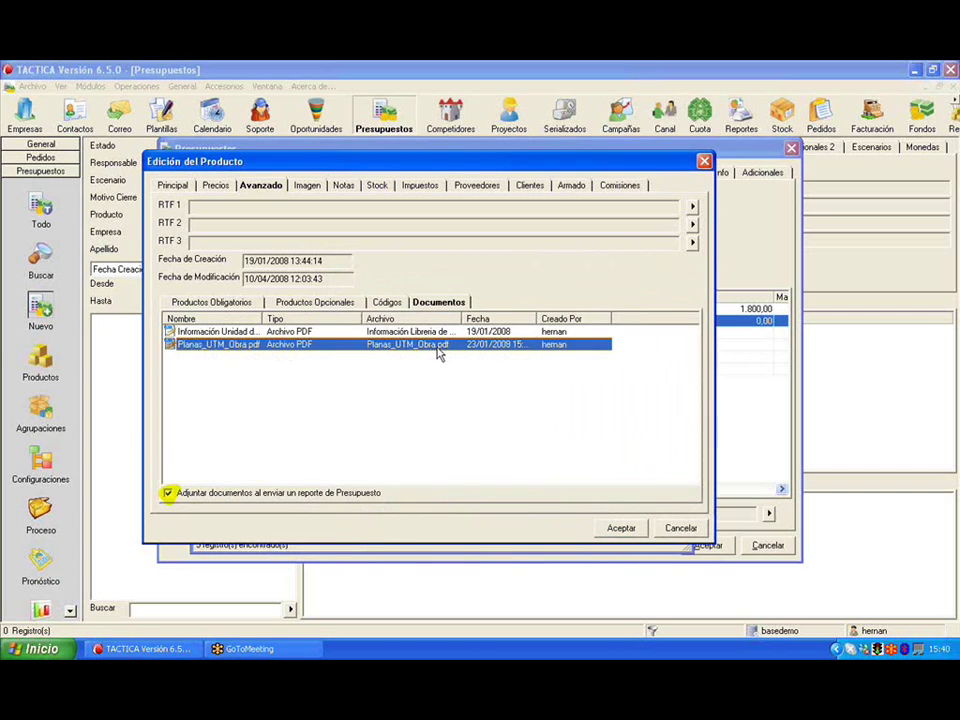
# Delete the Planas_UTM_Obra.pdf document, then leave the product editor without saving and close the product list.
pyautogui.rightClick(442, 350)
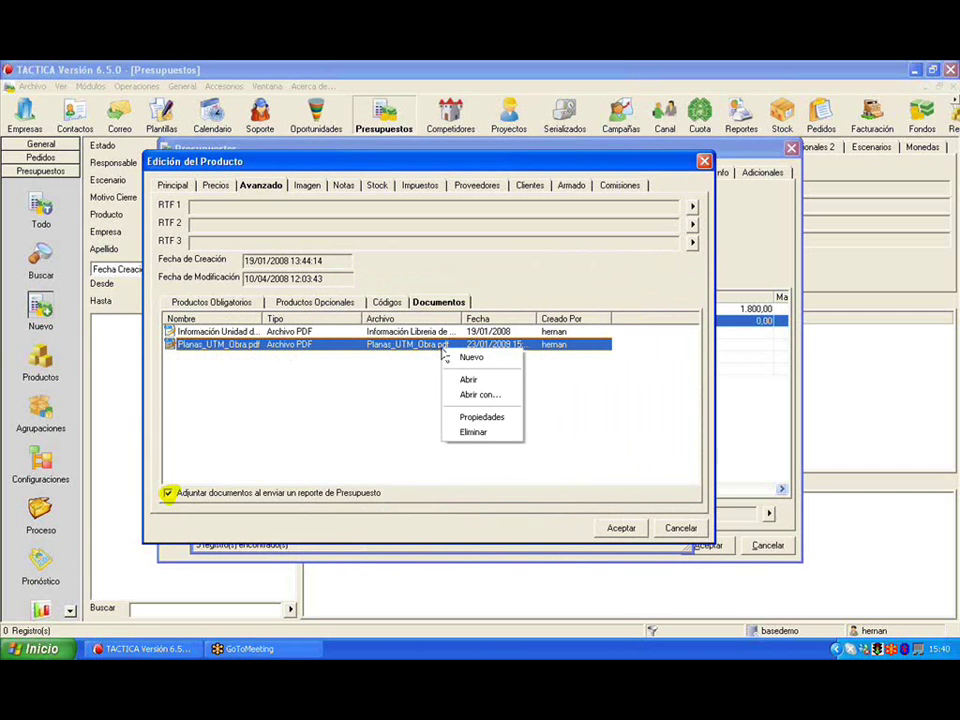
pyautogui.click(498, 432)
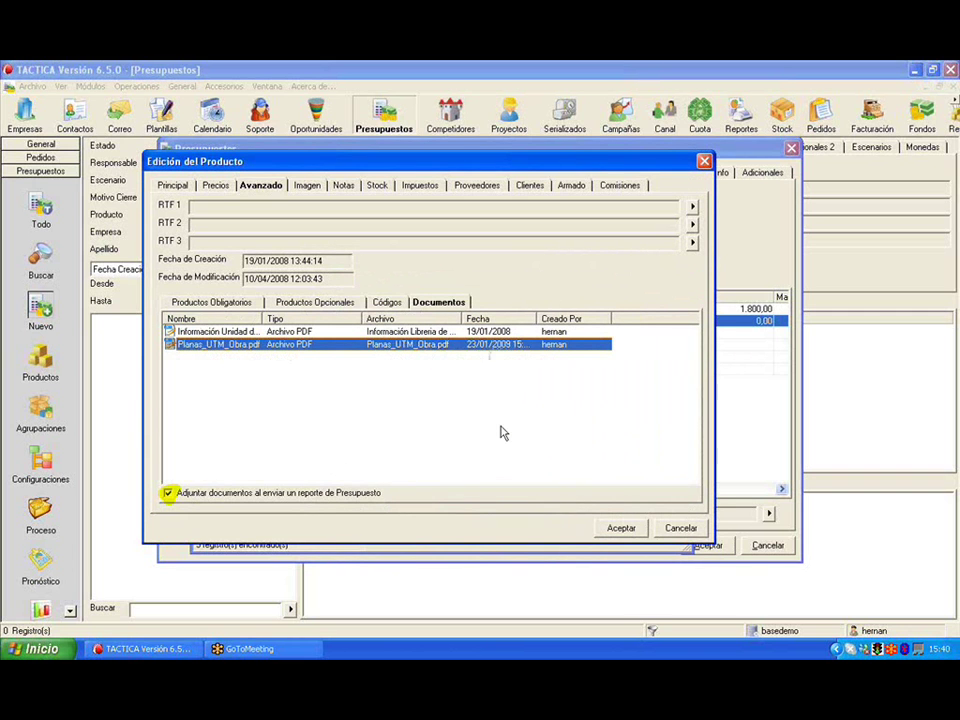
pyautogui.click(453, 401)
pyautogui.click(681, 528)
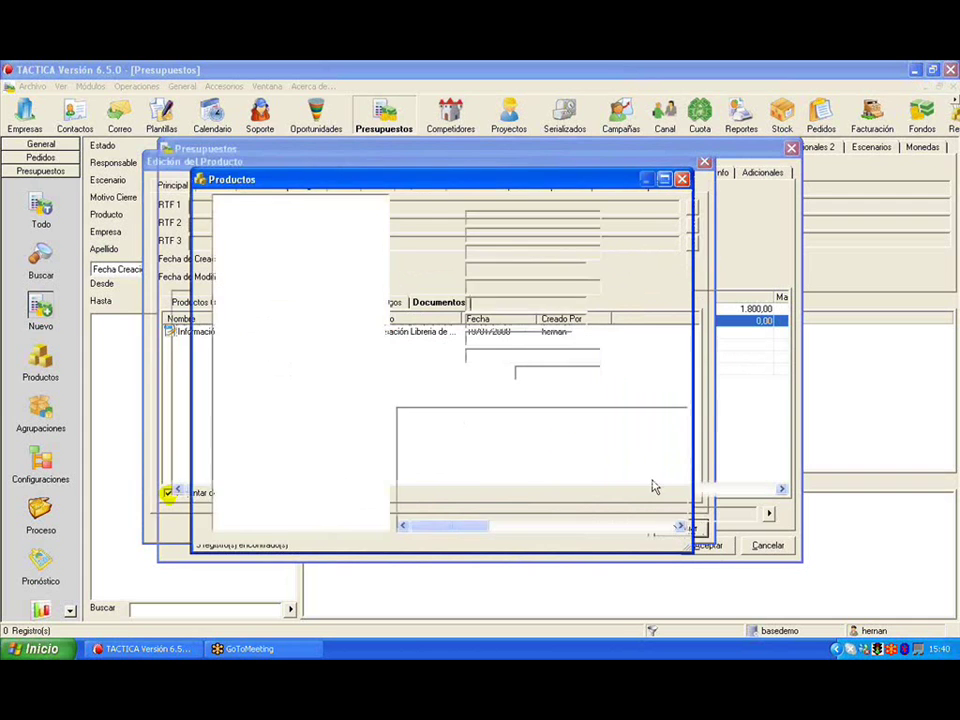
pyautogui.click(681, 180)
# Remove all items from the quote and confirm the deletion.
pyautogui.rightClick(338, 312)
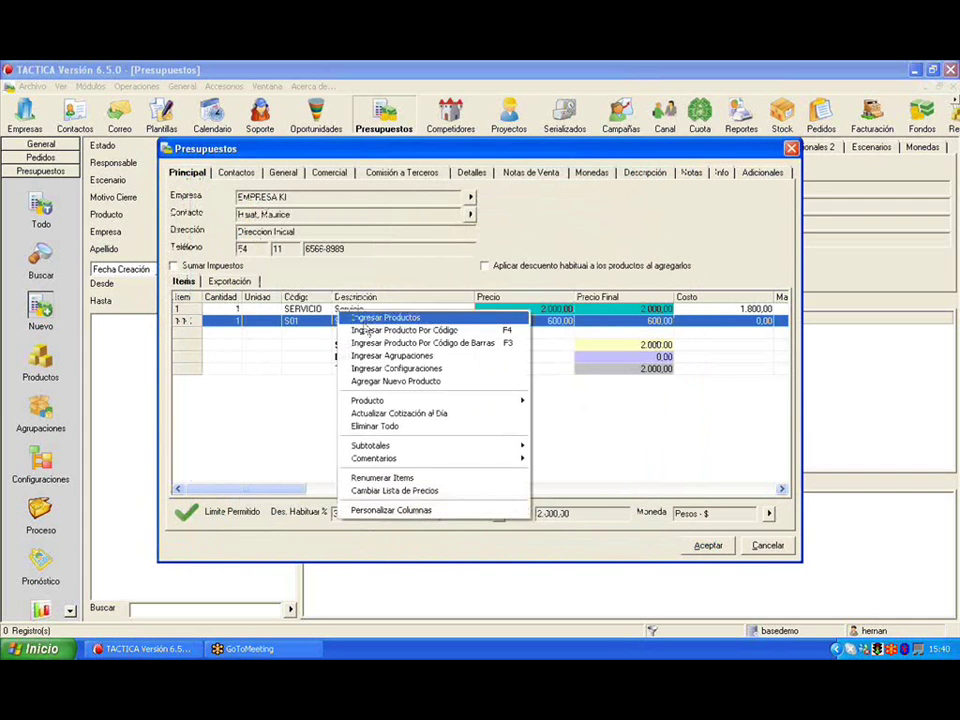
pyautogui.click(422, 426)
pyautogui.click(455, 402)
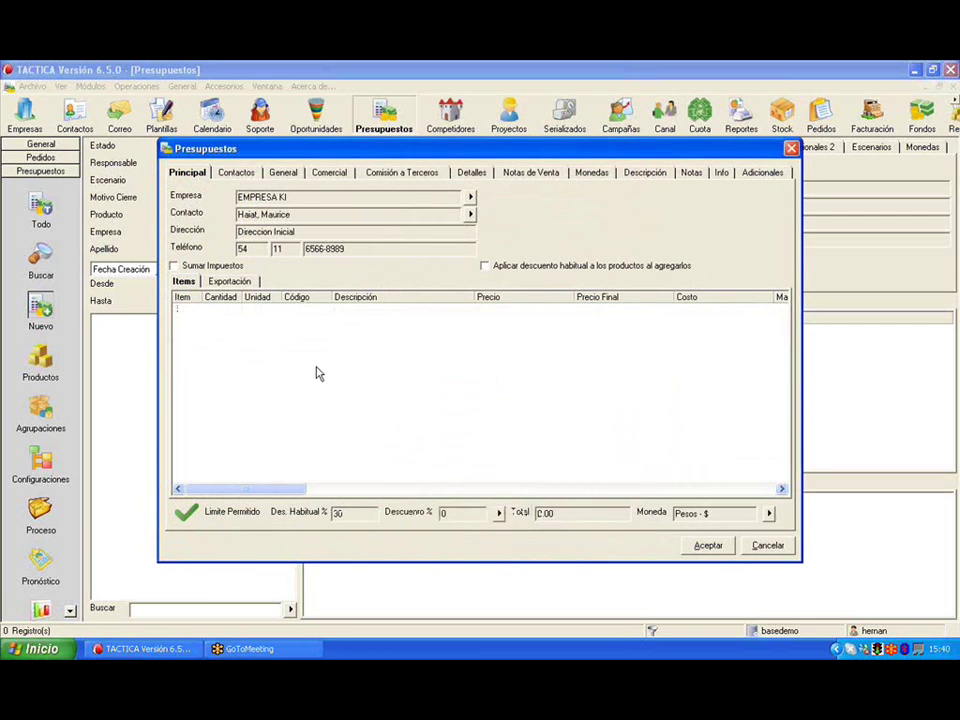
# Add one unit of product L80 (Unidad de Cintas DLT L80) from the Librerías de Cintas family to the quote.
pyautogui.doubleClick(345, 363)
pyautogui.click(293, 274)
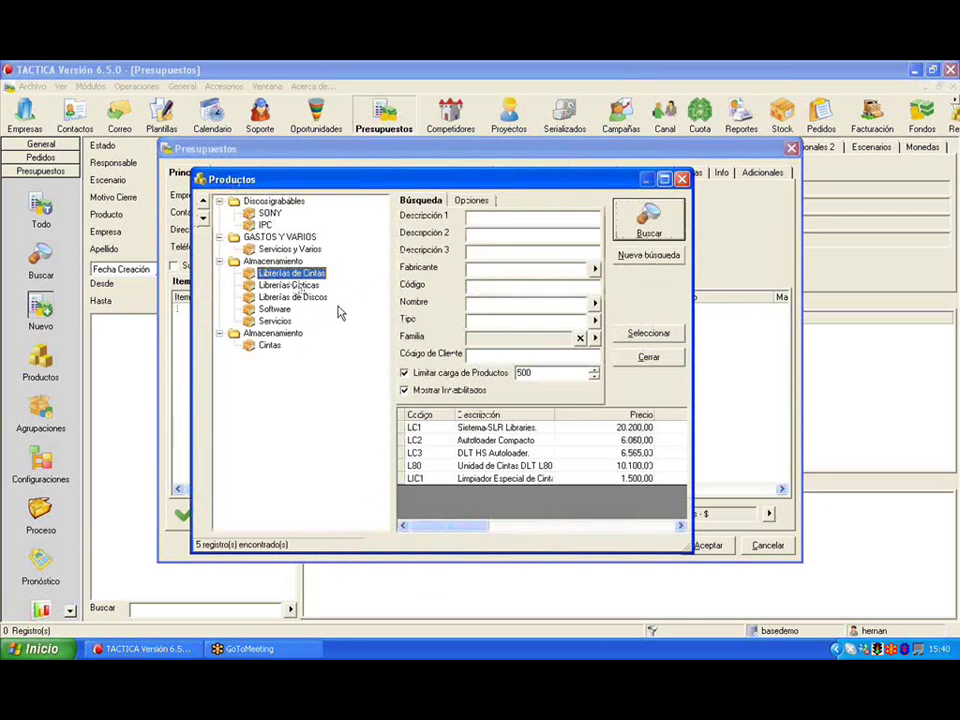
pyautogui.doubleClick(455, 466)
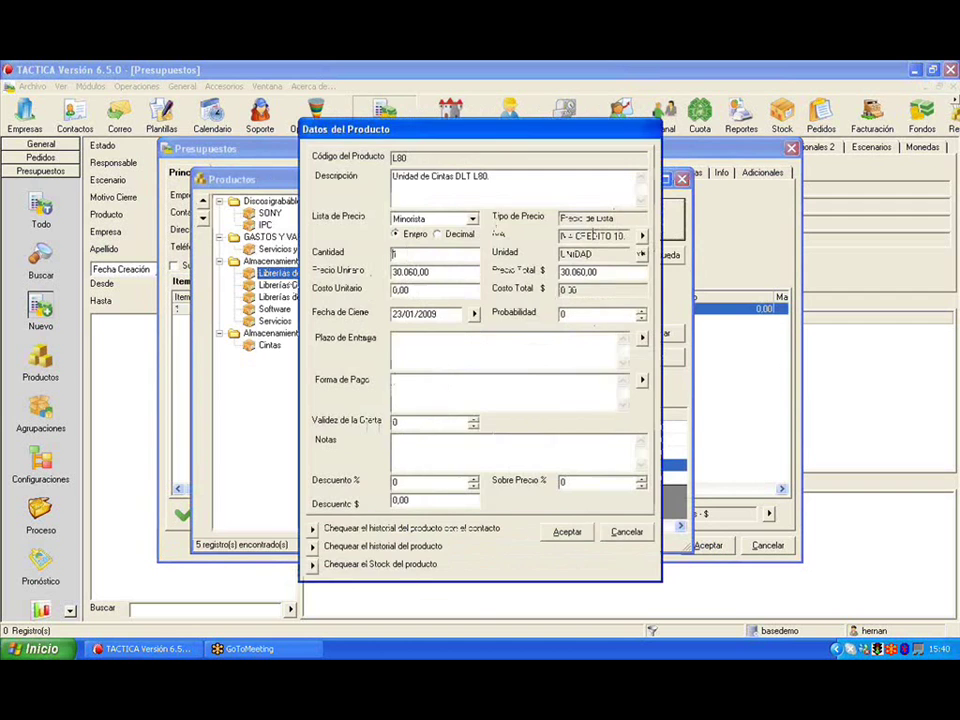
pyautogui.click(546, 531)
pyautogui.click(681, 179)
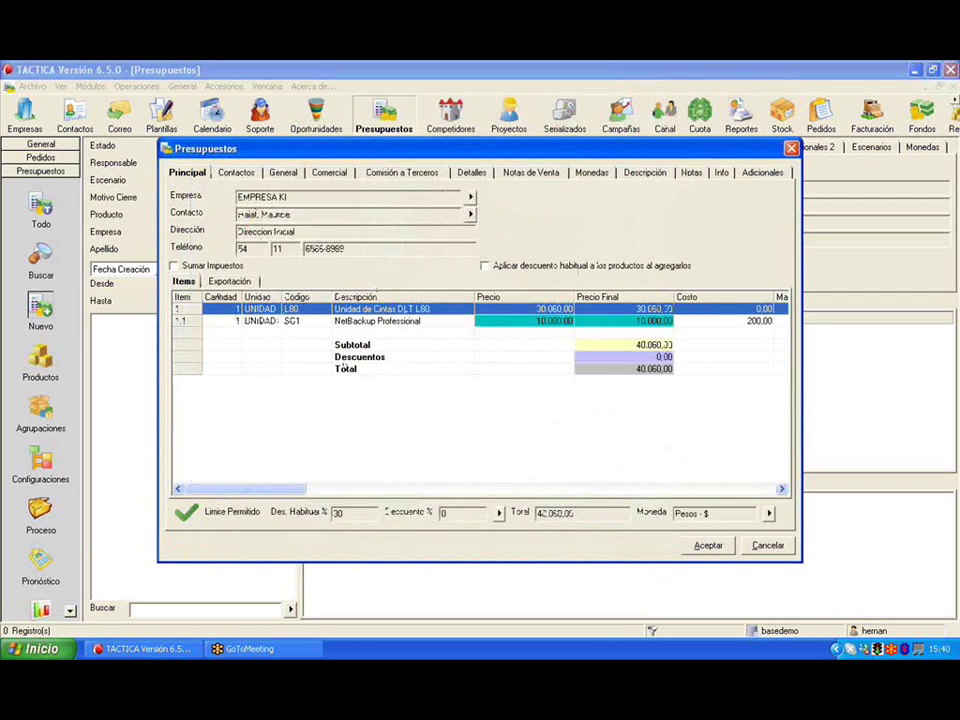
# Save the quote and prepare an e-mail with the Presupuesto con Imagen report exported as PDF.
pyautogui.moveTo(395, 150); pyautogui.dragTo(315, 132)
pyautogui.click(632, 527)
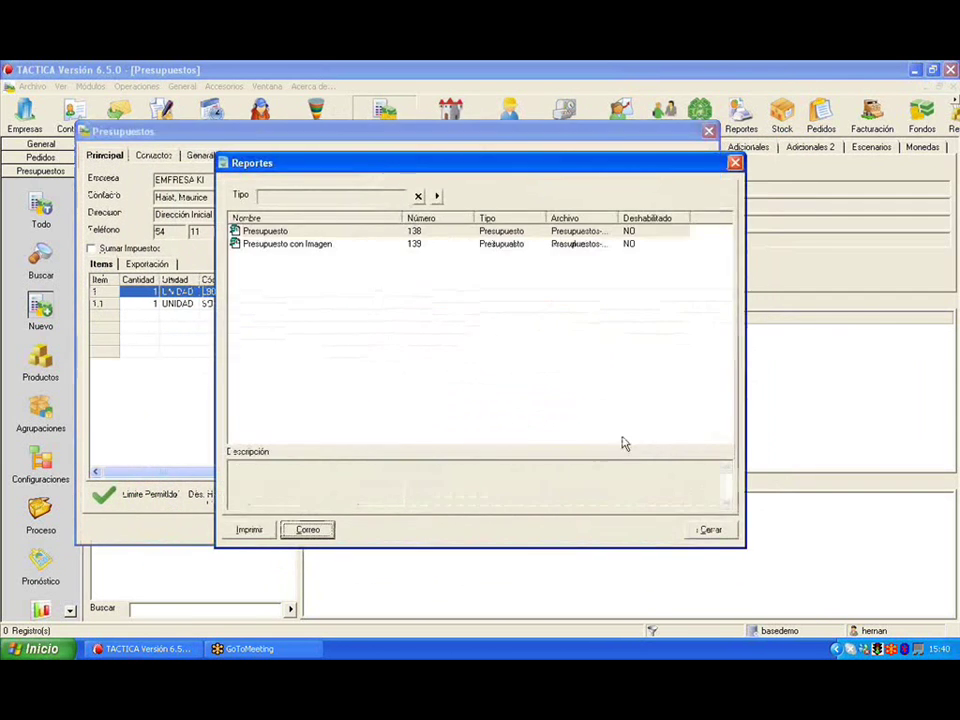
pyautogui.click(341, 248)
pyautogui.moveTo(382, 165); pyautogui.dragTo(314, 164)
pyautogui.click(258, 533)
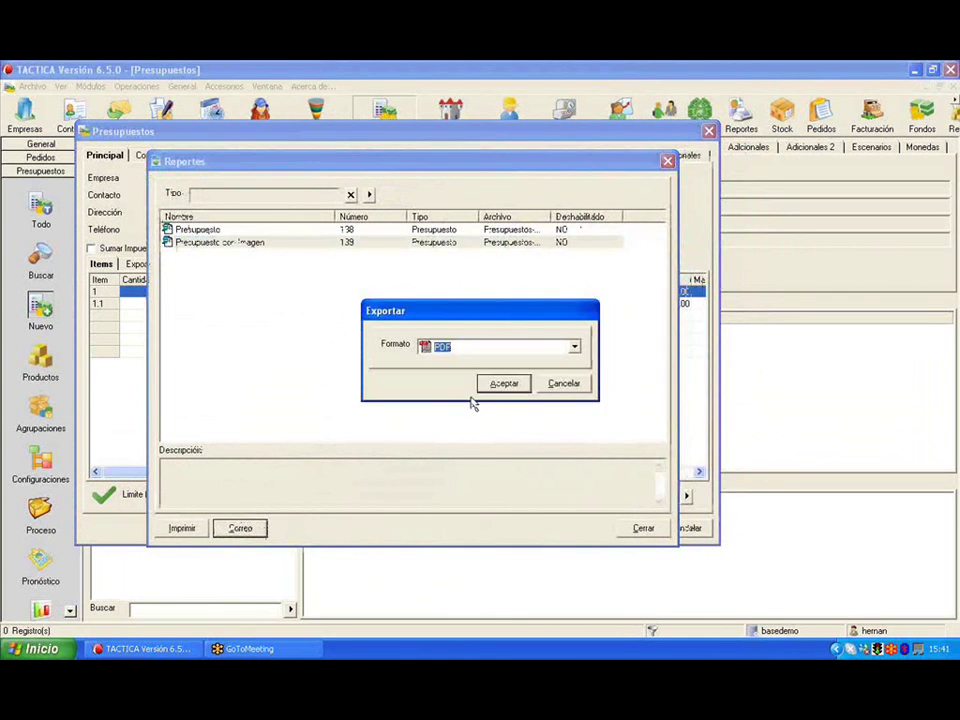
pyautogui.click(504, 384)
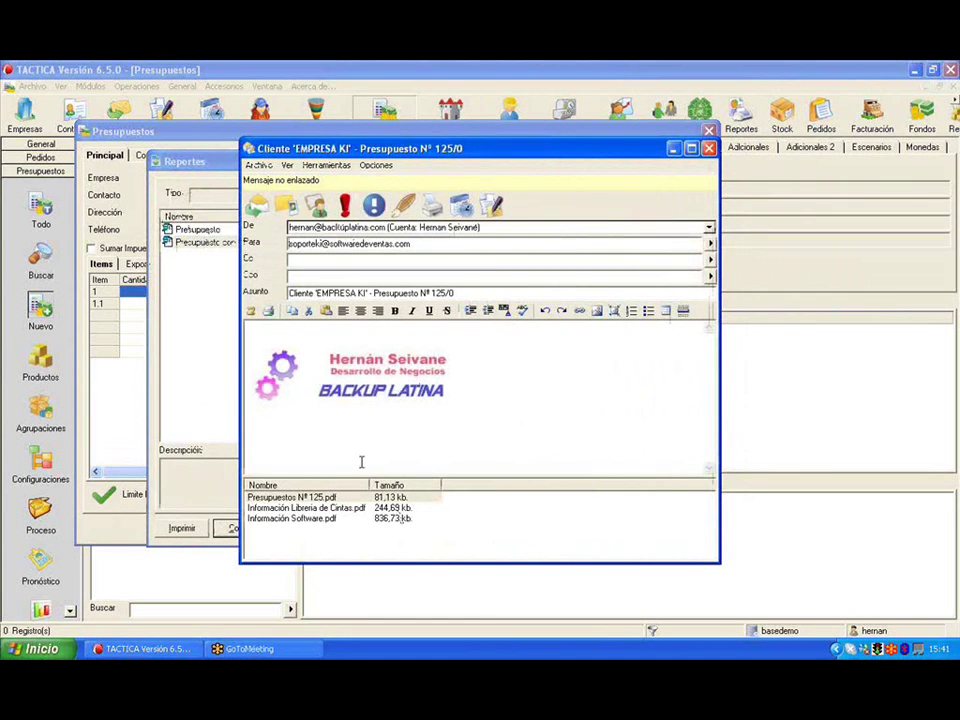
# Open the quote PDF attached to the e-mail, review its items and totals, and return to TACTICA.
pyautogui.click(316, 499)
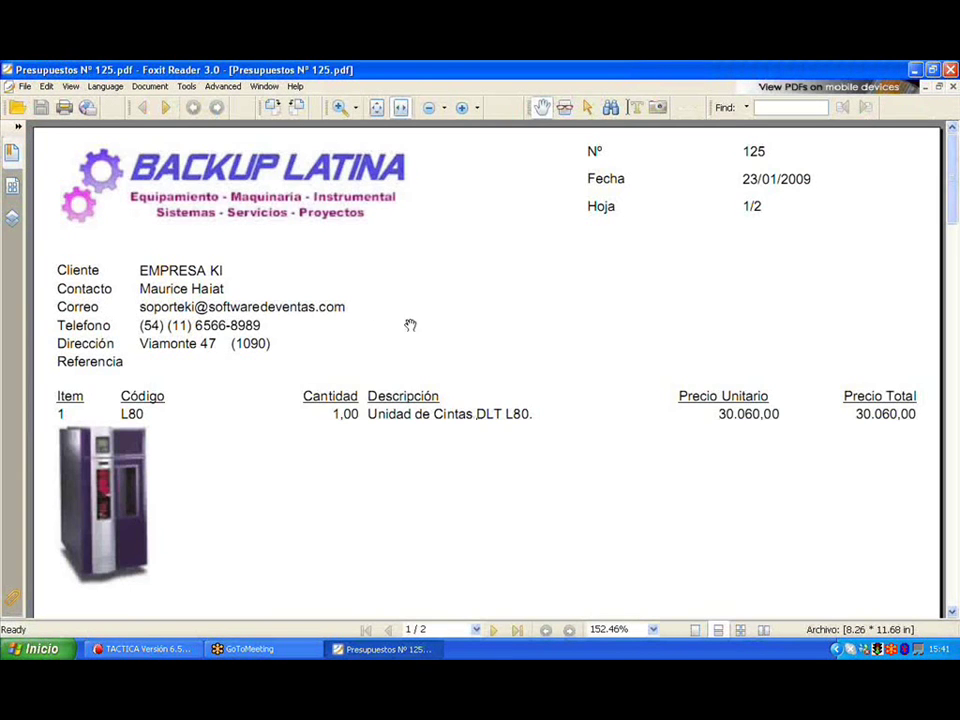
pyautogui.scroll(-9, 335, 335)
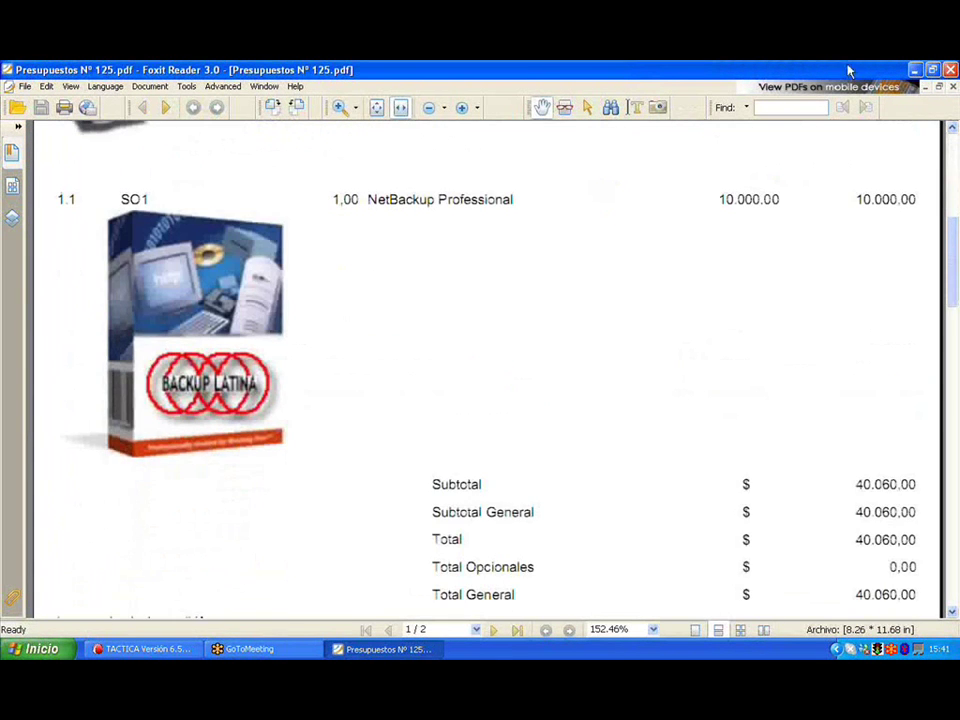
pyautogui.click(951, 87)
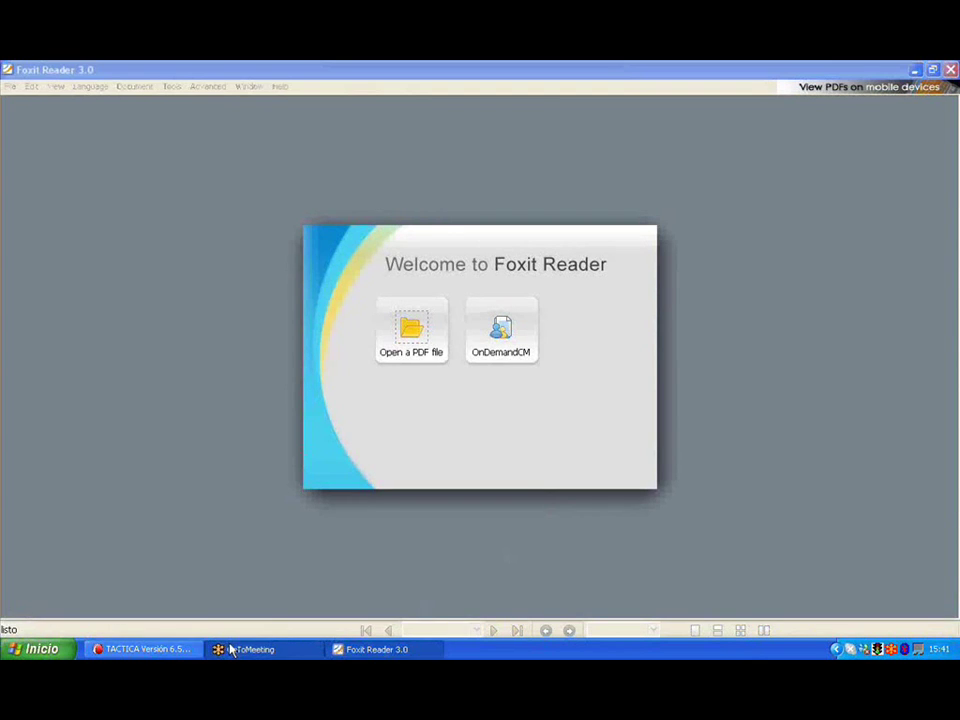
pyautogui.click(176, 649)
# Open the attachment Información Libreria de Cintas.pdf, look through it, and return to the e-mail in TACTICA.
pyautogui.click(339, 509)
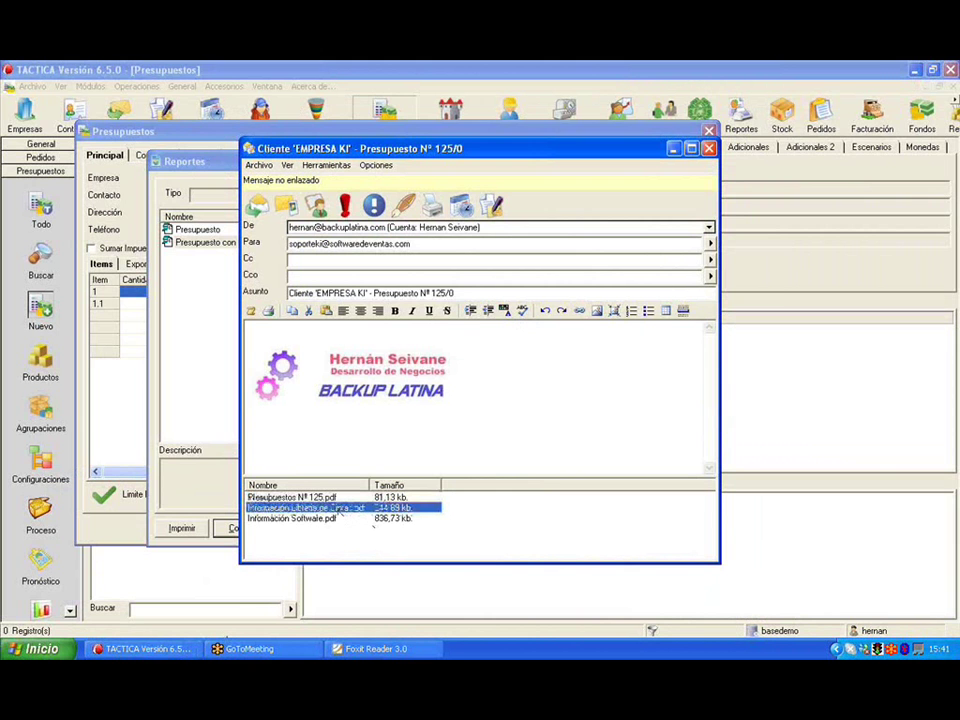
pyautogui.doubleClick(339, 509)
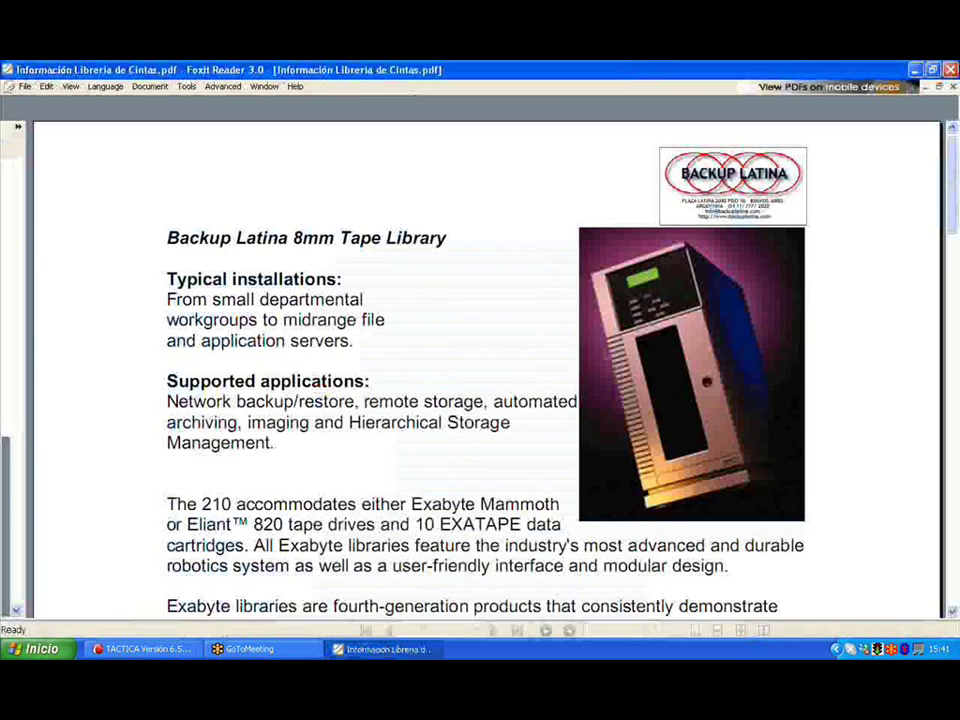
pyautogui.scroll(-4, 440, 410)
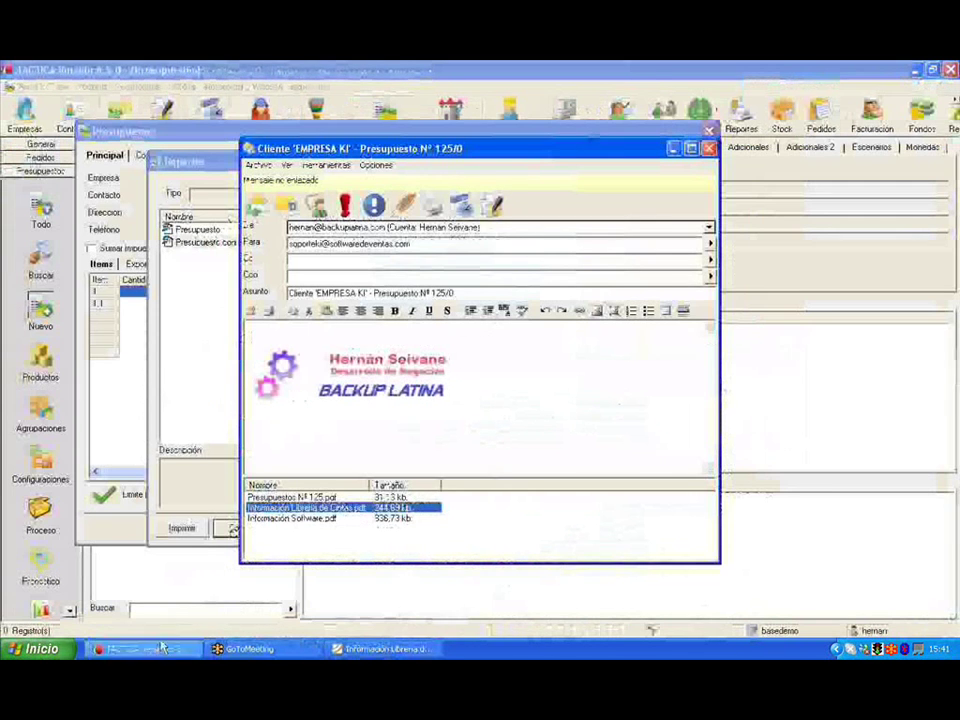
pyautogui.hotkey('alt', 'Tab')
# Close the quote e-mail without sending it and cancel the new activity.
pyautogui.moveTo(638, 148); pyautogui.dragTo(561, 165)
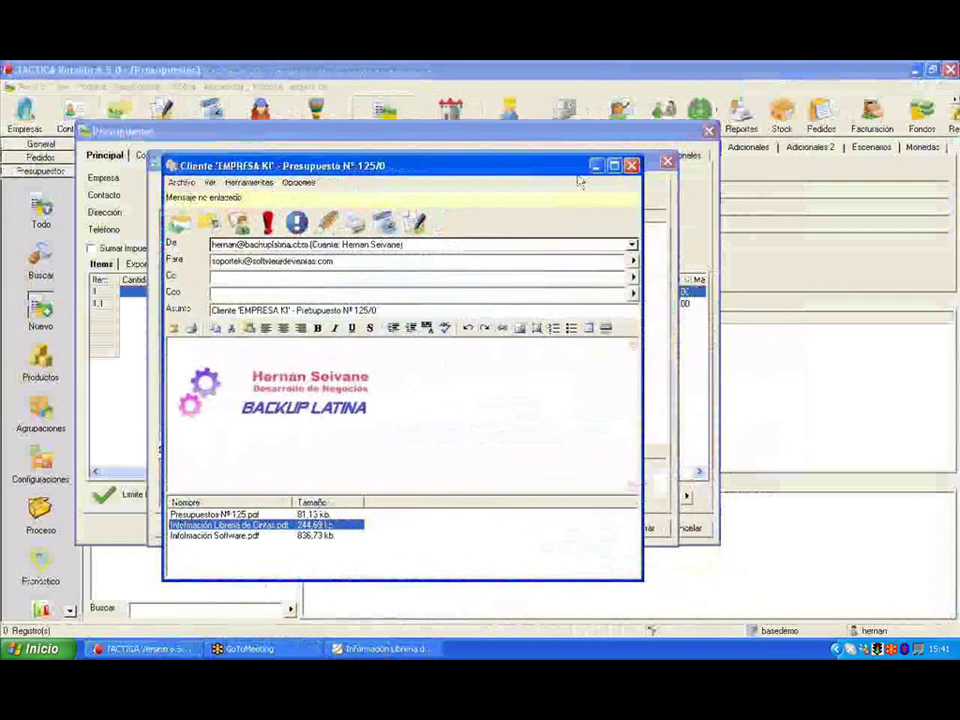
pyautogui.click(631, 166)
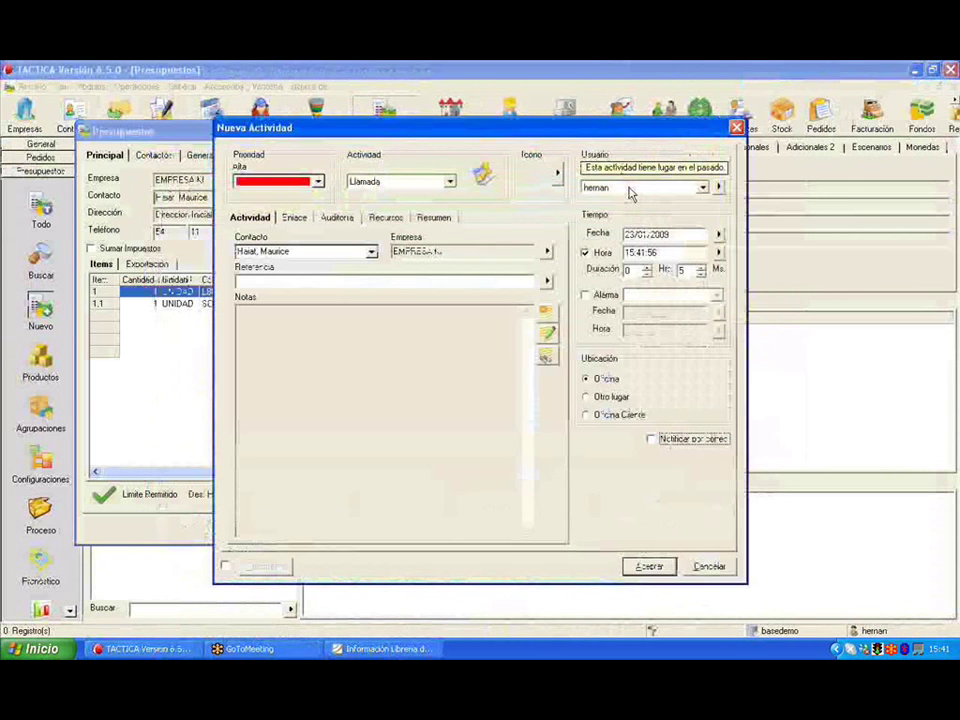
pyautogui.click(708, 566)
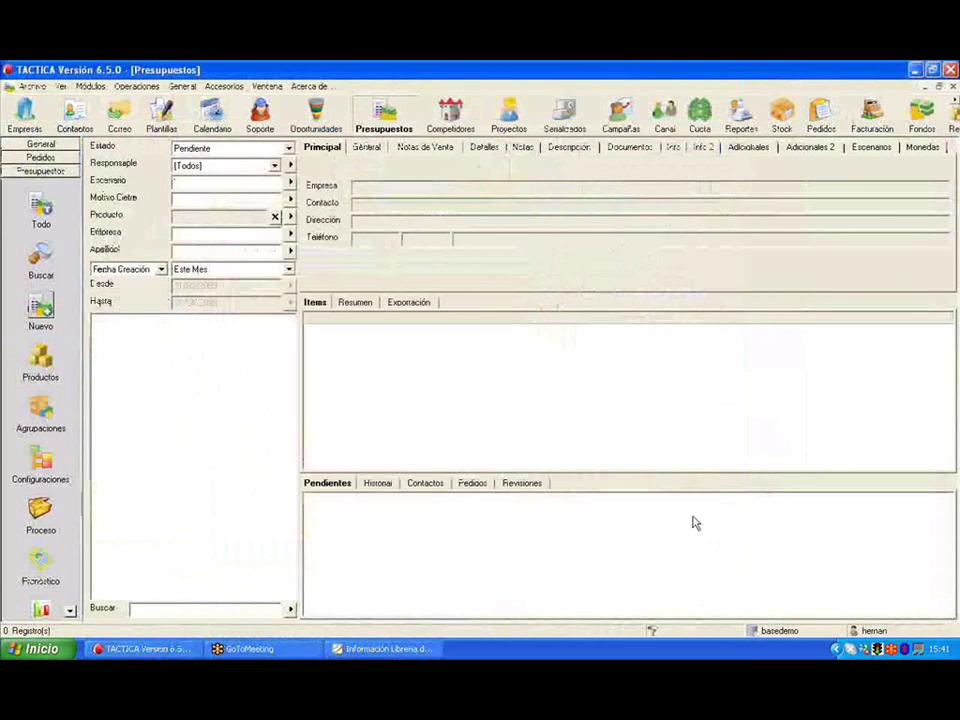
# Browse the product families and open product L80 from Librerías de Cintas for modification.
pyautogui.click(40, 365)
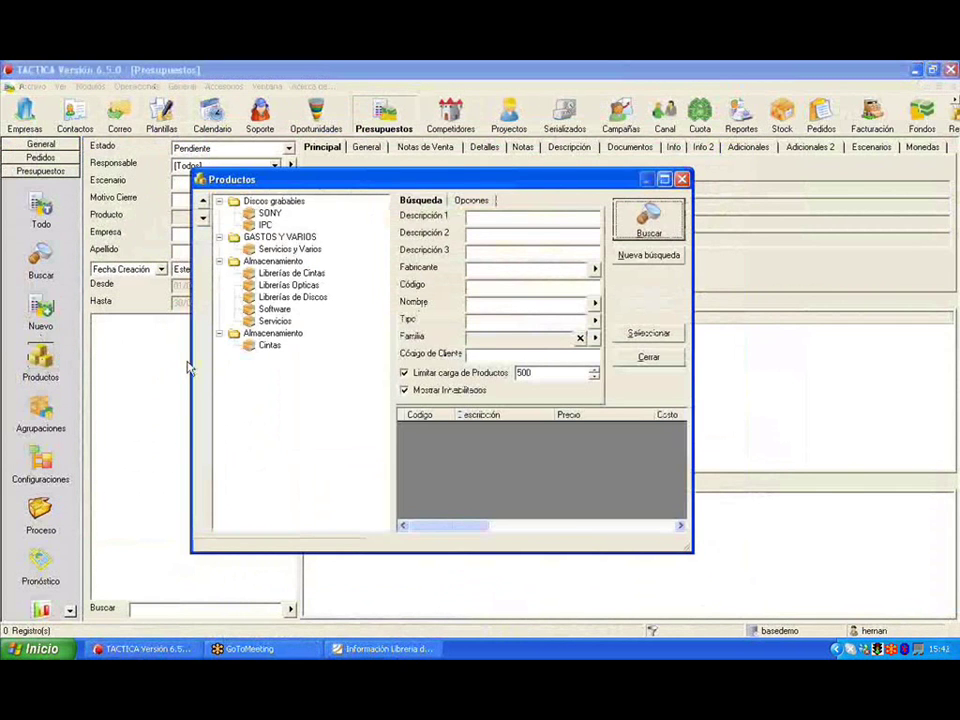
pyautogui.click(275, 321)
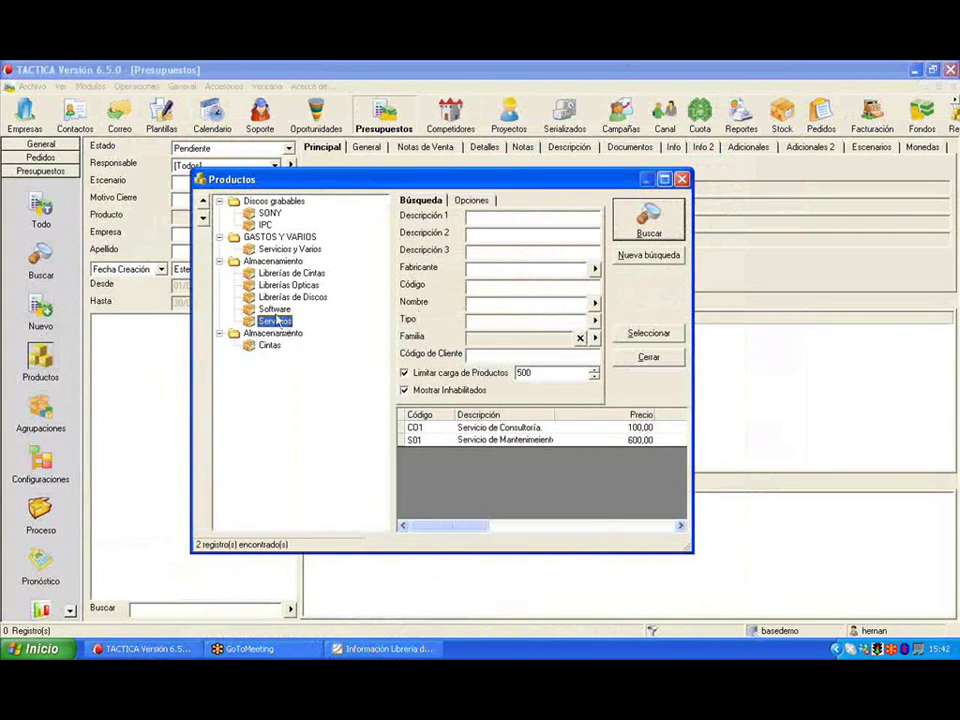
pyautogui.click(274, 310)
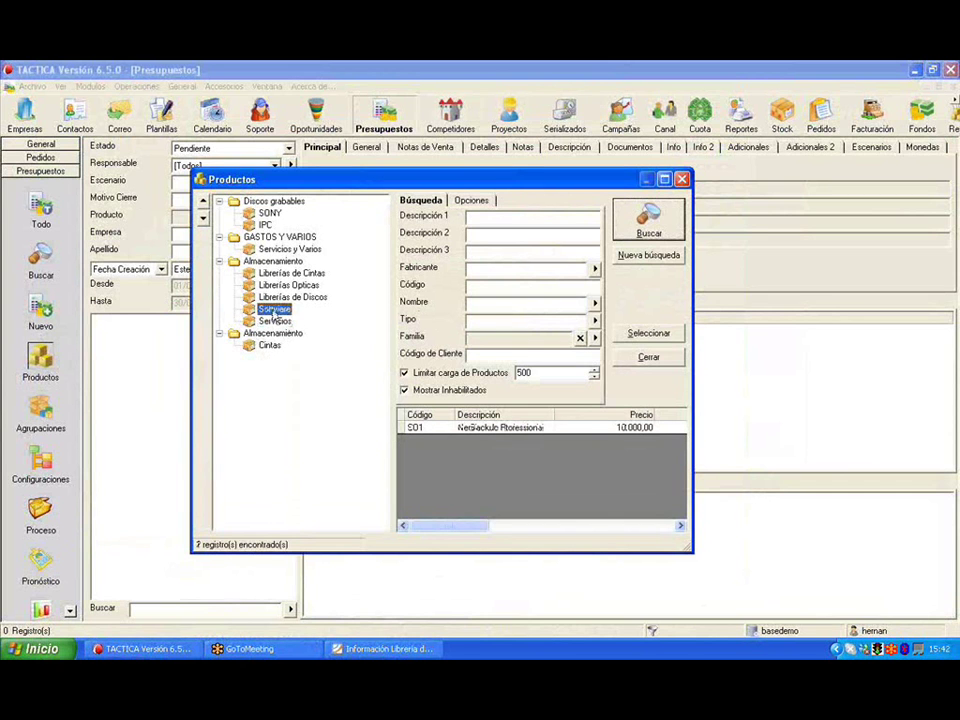
pyautogui.click(283, 298)
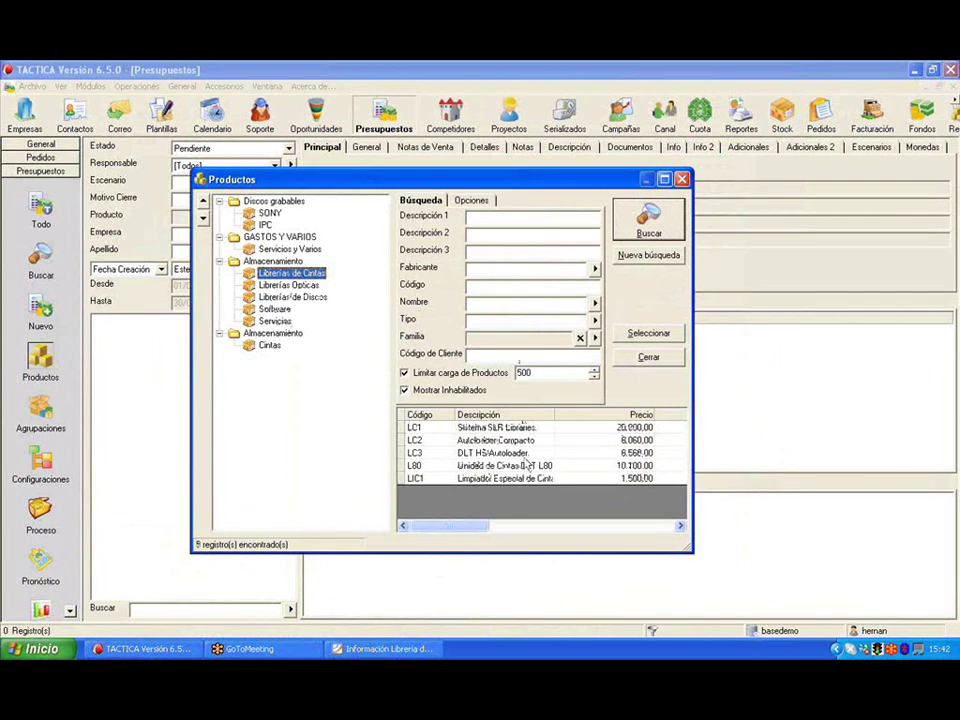
pyautogui.click(505, 467)
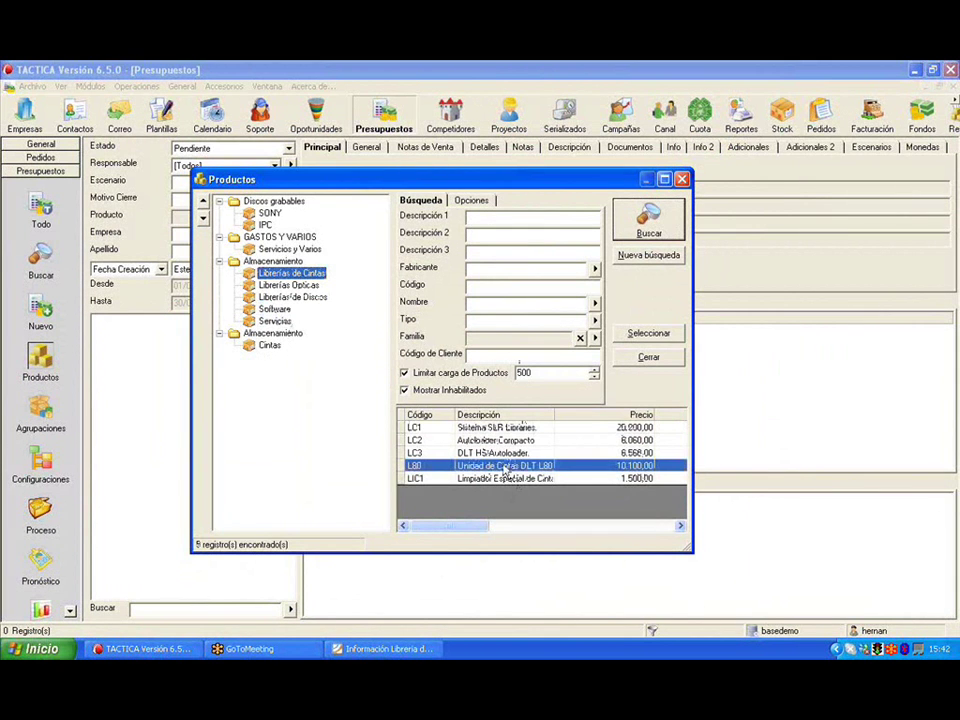
pyautogui.rightClick(505, 468)
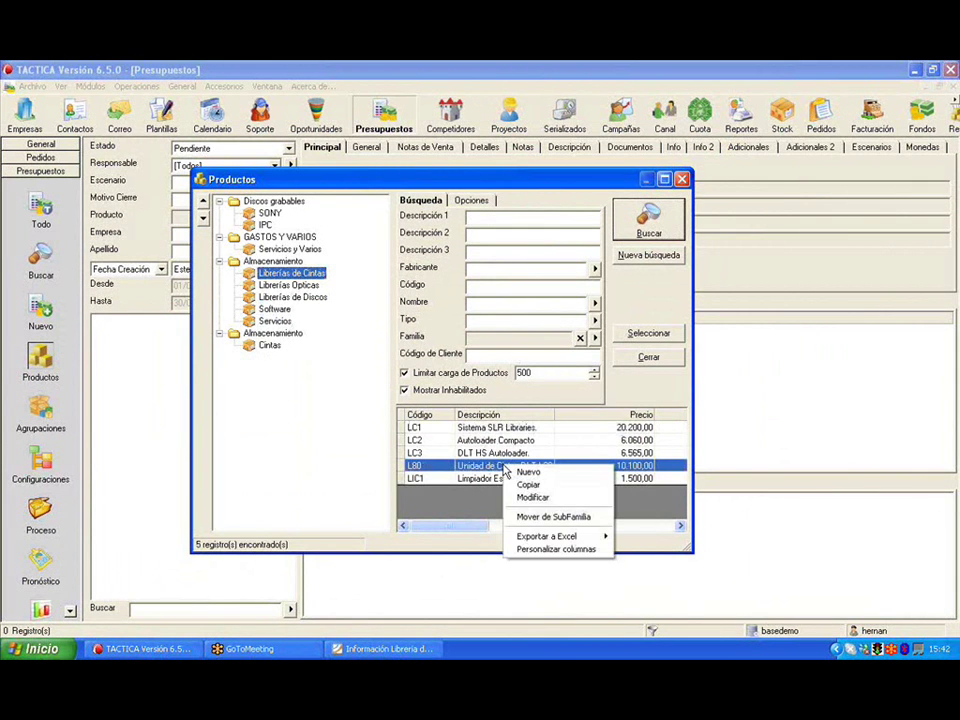
pyautogui.click(538, 497)
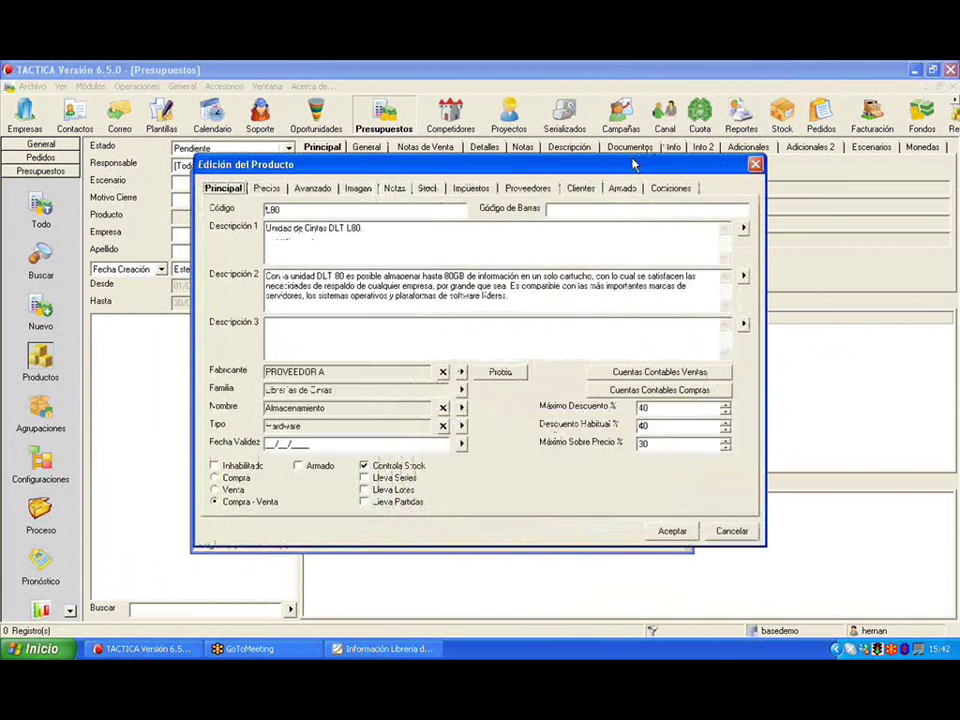
pyautogui.moveTo(631, 162); pyautogui.dragTo(592, 144)
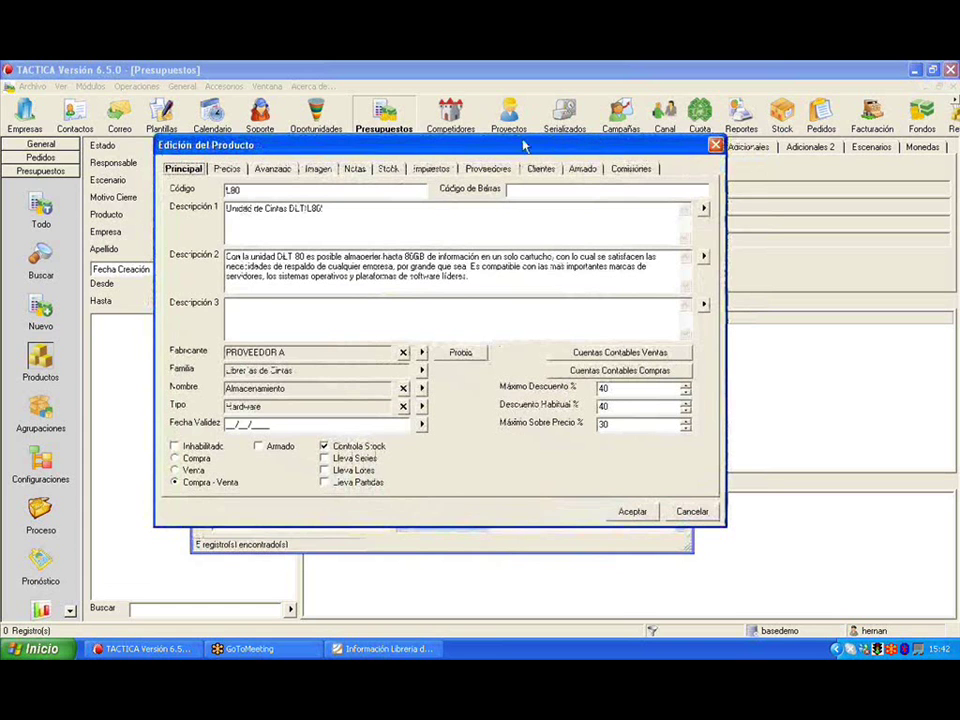
# Examine the client-specific codes in the product's advanced data and the image assigned to the product.
pyautogui.click(286, 172)
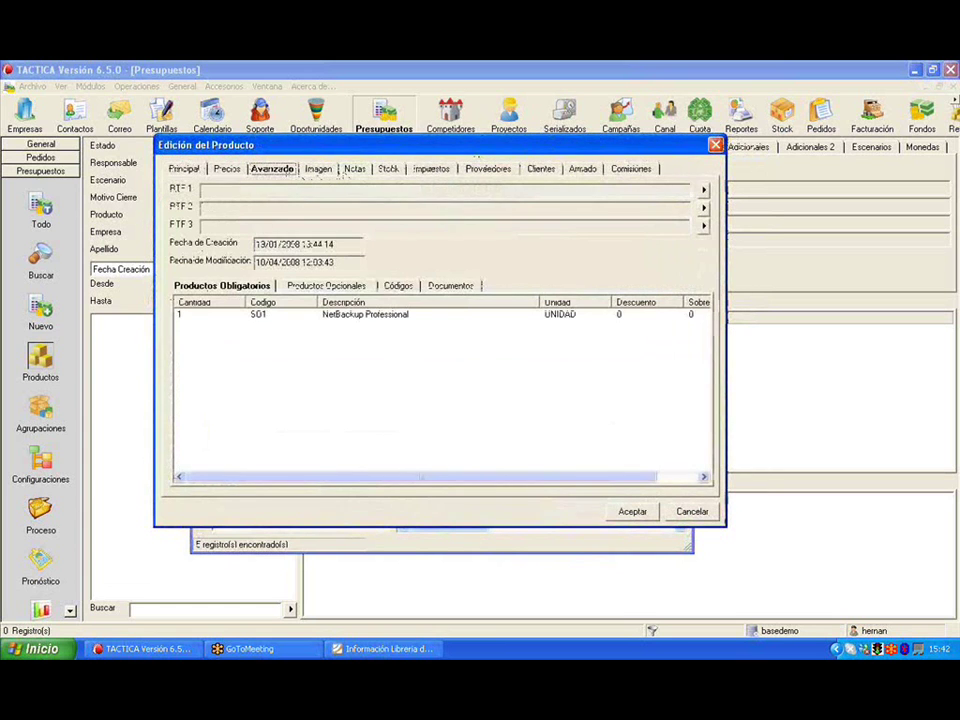
pyautogui.click(400, 287)
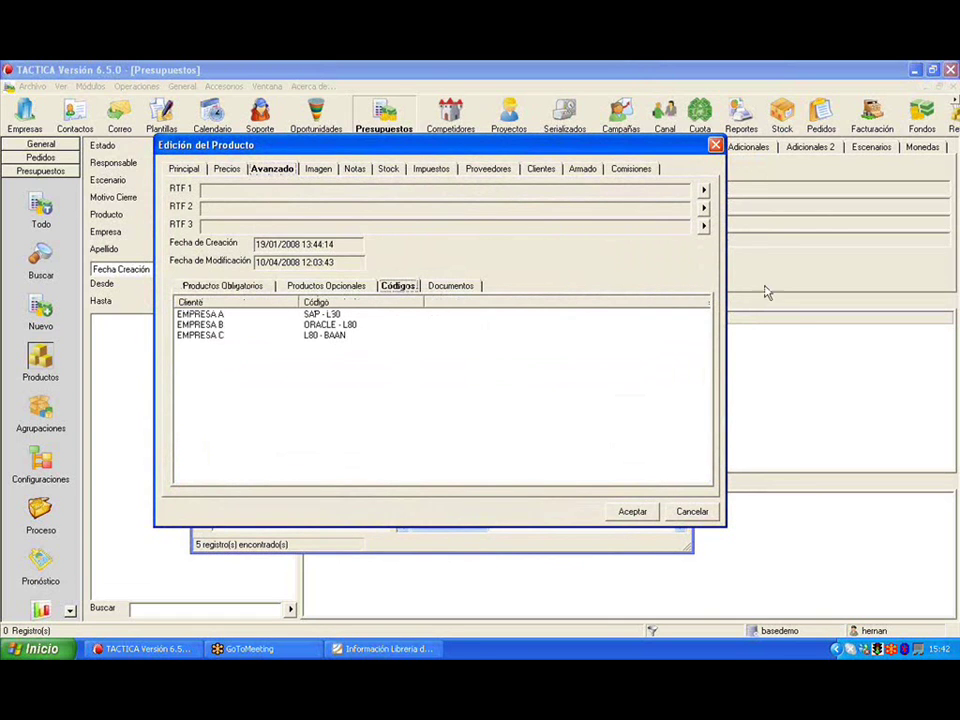
pyautogui.click(730, 248)
pyautogui.moveTo(429, 281); pyautogui.dragTo(396, 283)
pyautogui.moveTo(200, 324)
pyautogui.mouseDown()
pyautogui.moveTo(378, 334)
pyautogui.moveTo(285, 336)
pyautogui.moveTo(306, 302)
pyautogui.moveTo(232, 316)
pyautogui.moveTo(256, 322)
pyautogui.mouseUp()
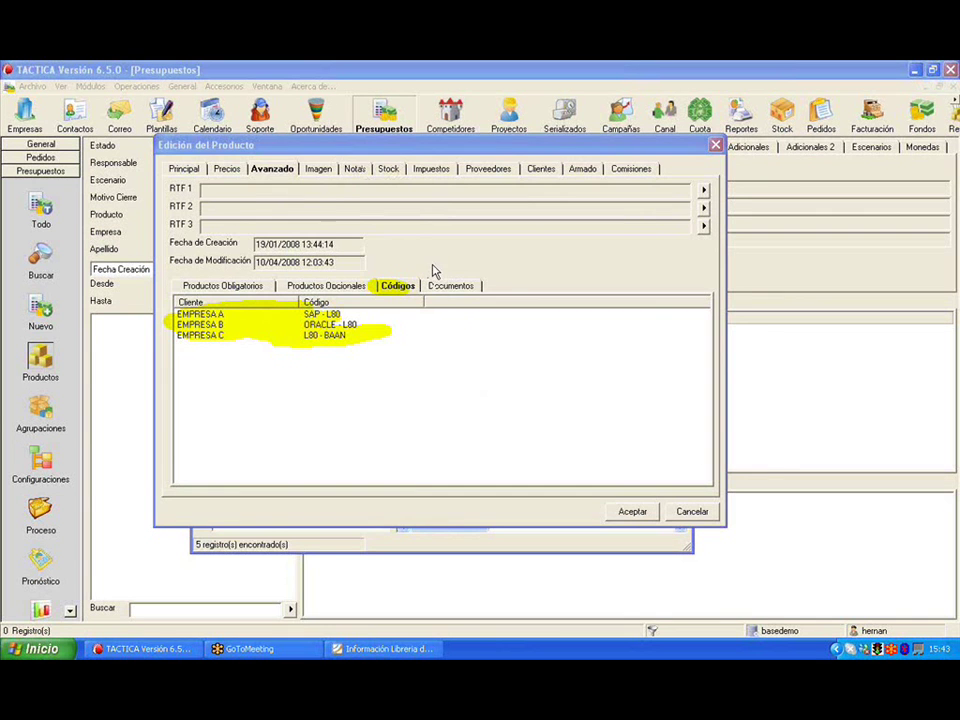
pyautogui.click(328, 174)
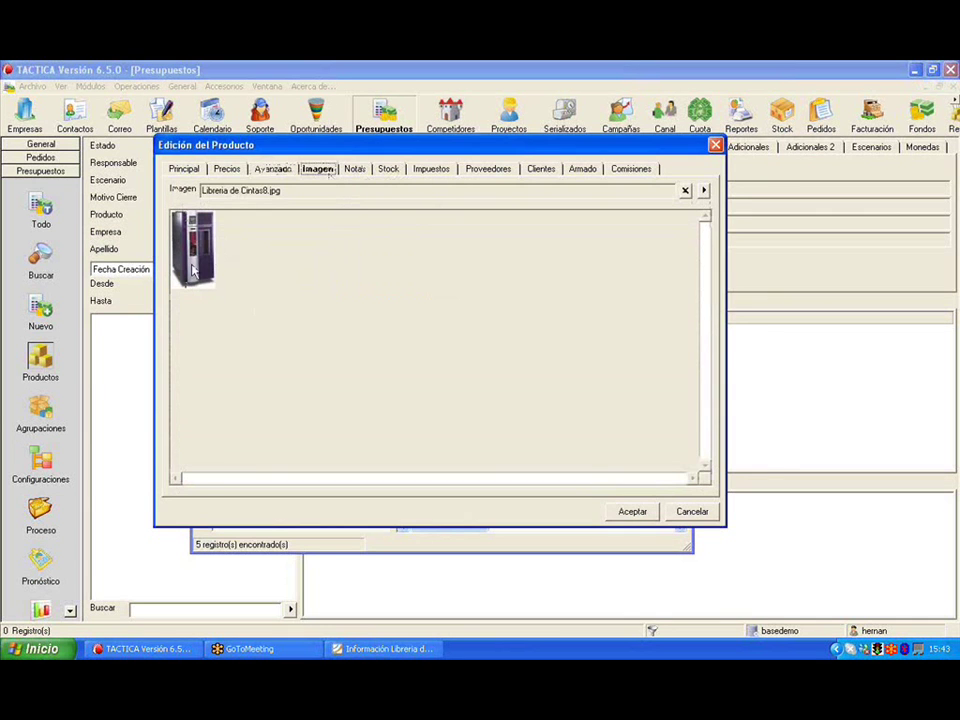
# Replace the product's image with optivault-onpagesmall.jpg from the Mis documentos folder.
pyautogui.click(703, 190)
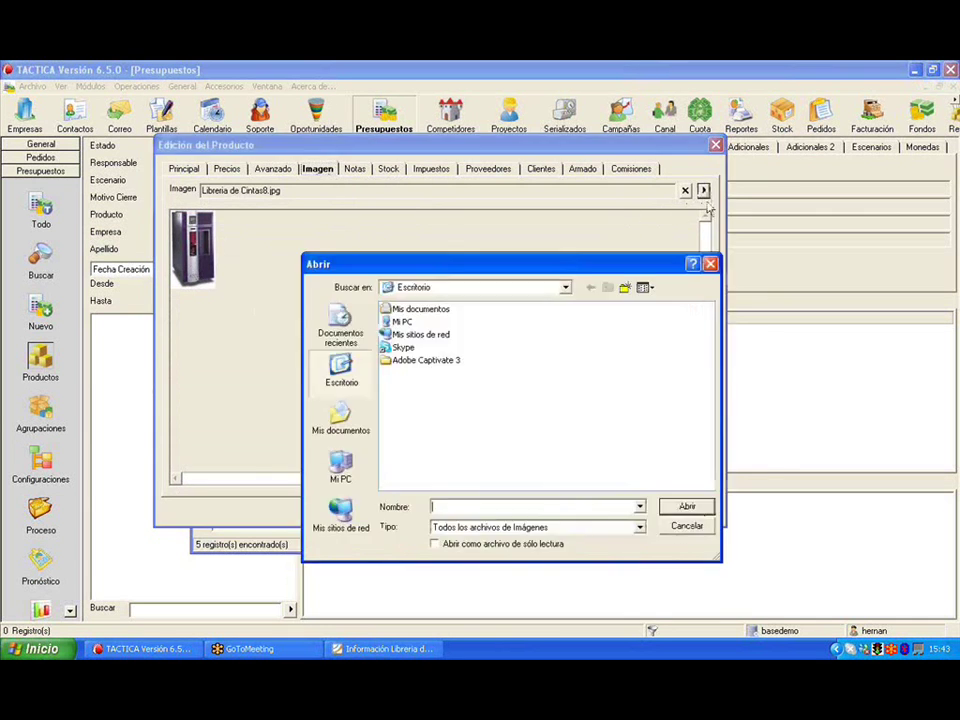
pyautogui.doubleClick(424, 311)
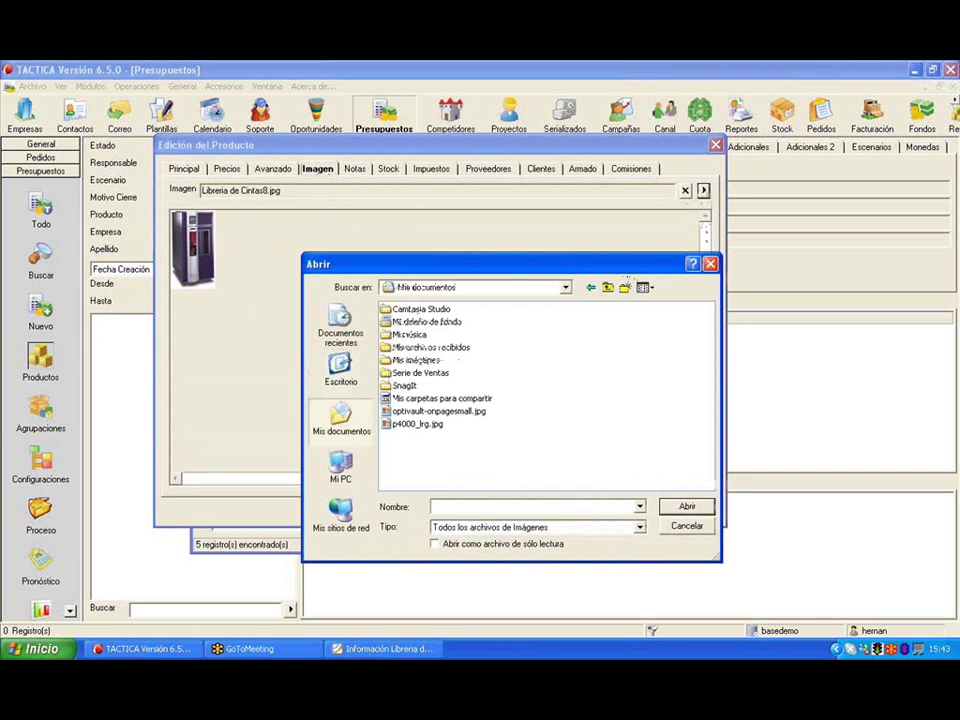
pyautogui.doubleClick(460, 413)
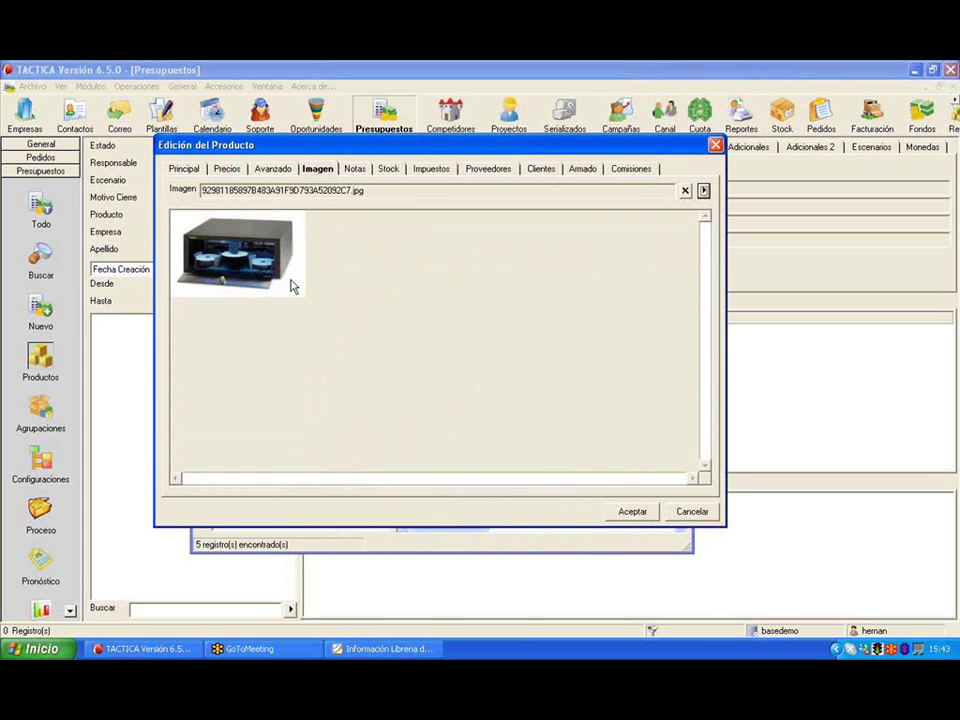
# Examine the product's notes, then its stock levels, reorder point, stock permissions, dimensions and piece count.
pyautogui.click(354, 168)
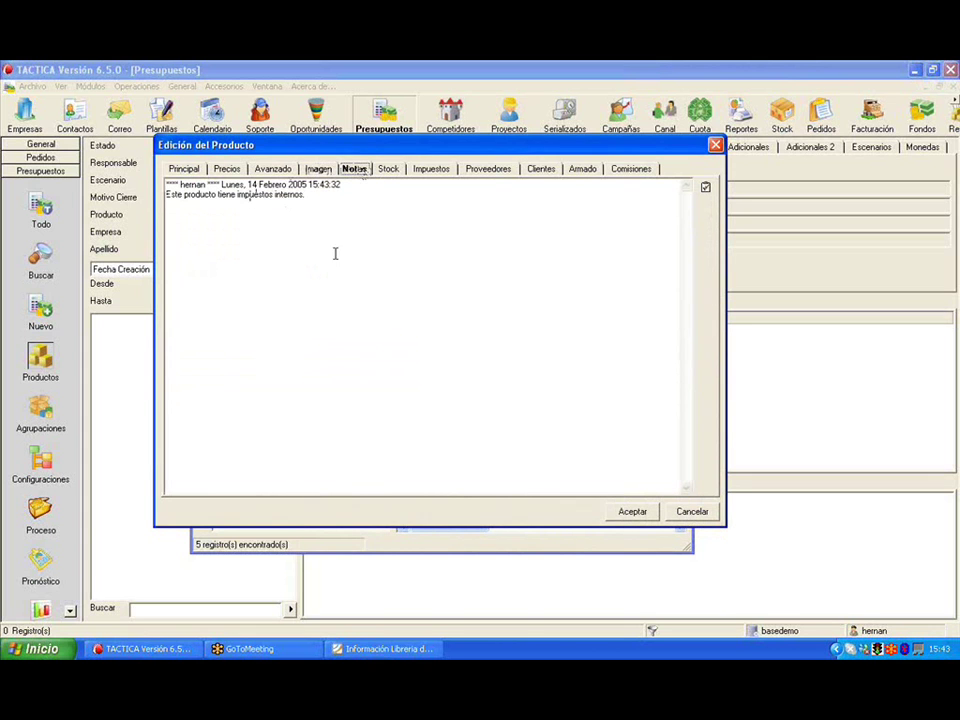
pyautogui.click(389, 170)
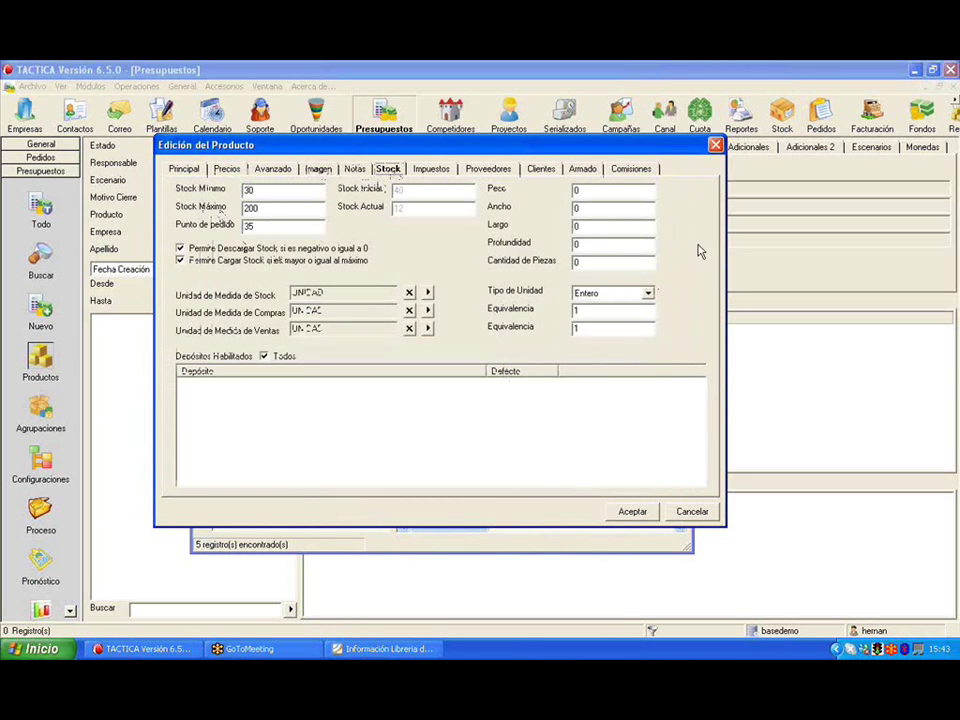
pyautogui.click(750, 268)
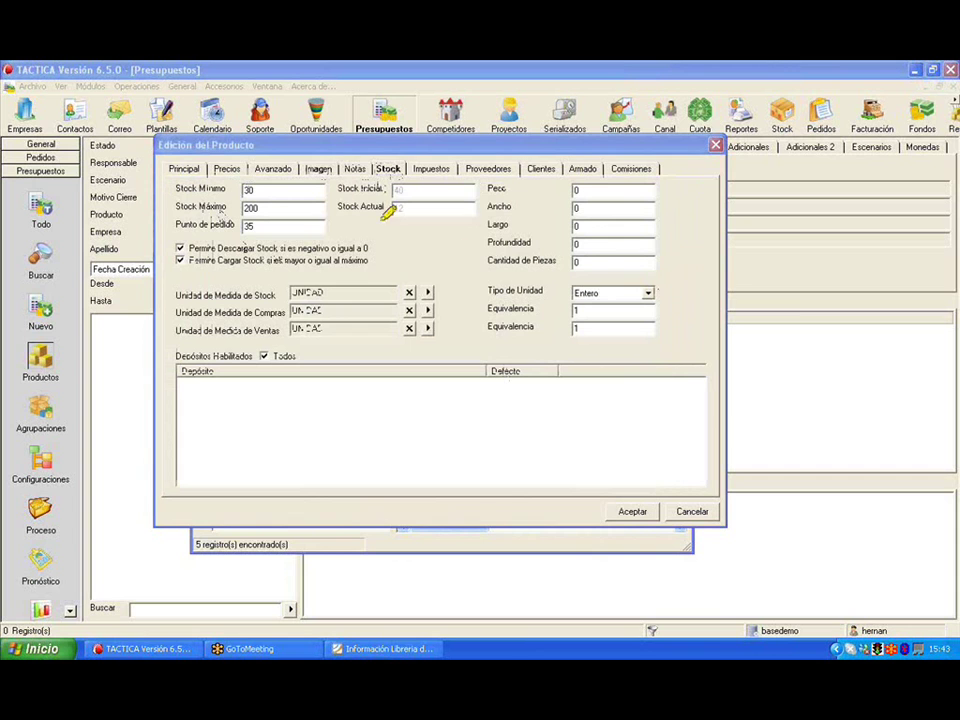
pyautogui.moveTo(276, 192)
pyautogui.mouseDown()
pyautogui.moveTo(252, 184)
pyautogui.moveTo(262, 190)
pyautogui.moveTo(252, 208)
pyautogui.moveTo(264, 212)
pyautogui.moveTo(244, 226)
pyautogui.mouseUp()
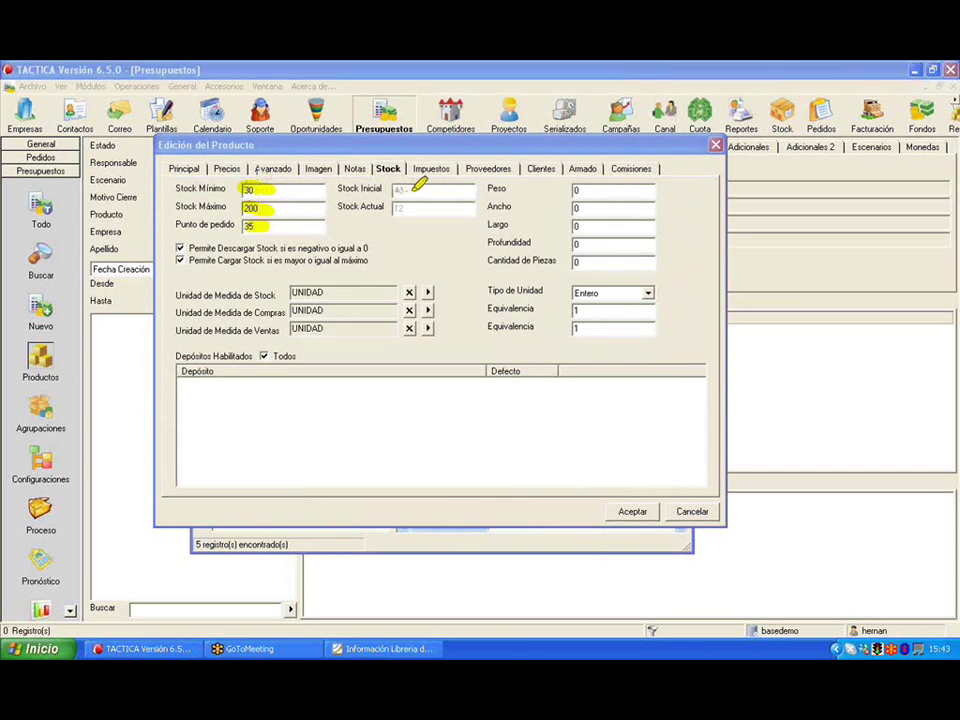
pyautogui.moveTo(400, 190); pyautogui.dragTo(404, 208)
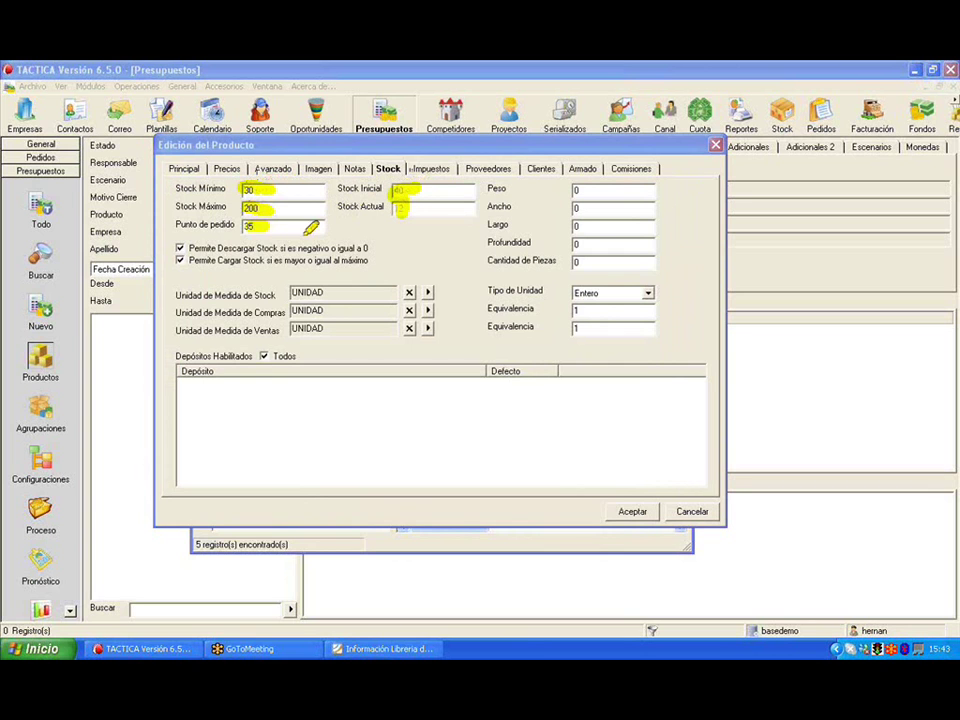
pyautogui.moveTo(188, 248); pyautogui.dragTo(380, 248)
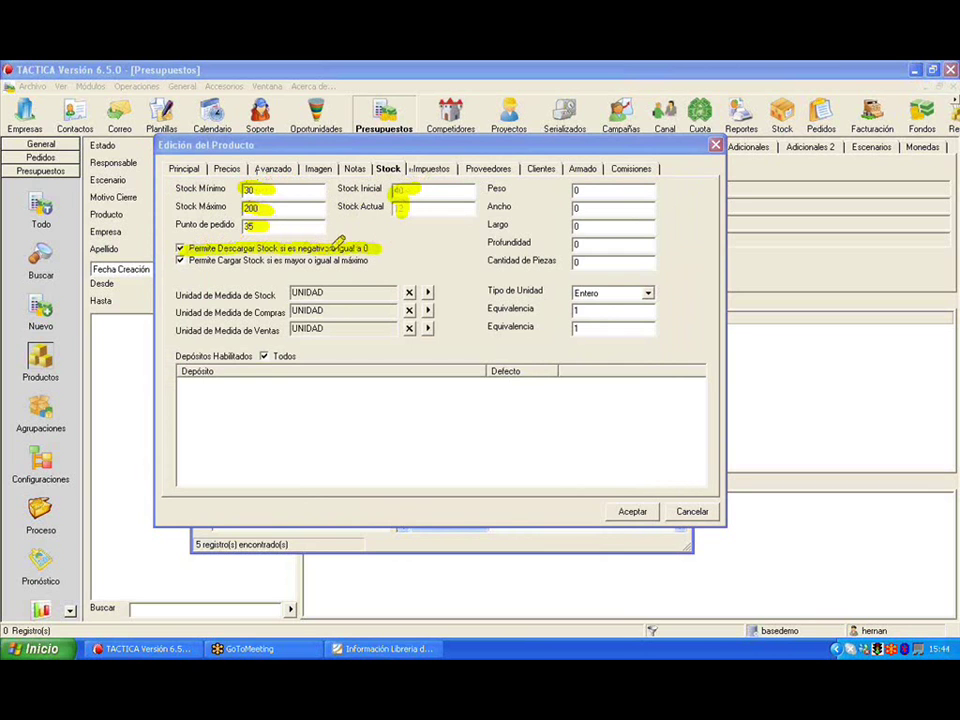
pyautogui.moveTo(188, 260); pyautogui.dragTo(390, 258)
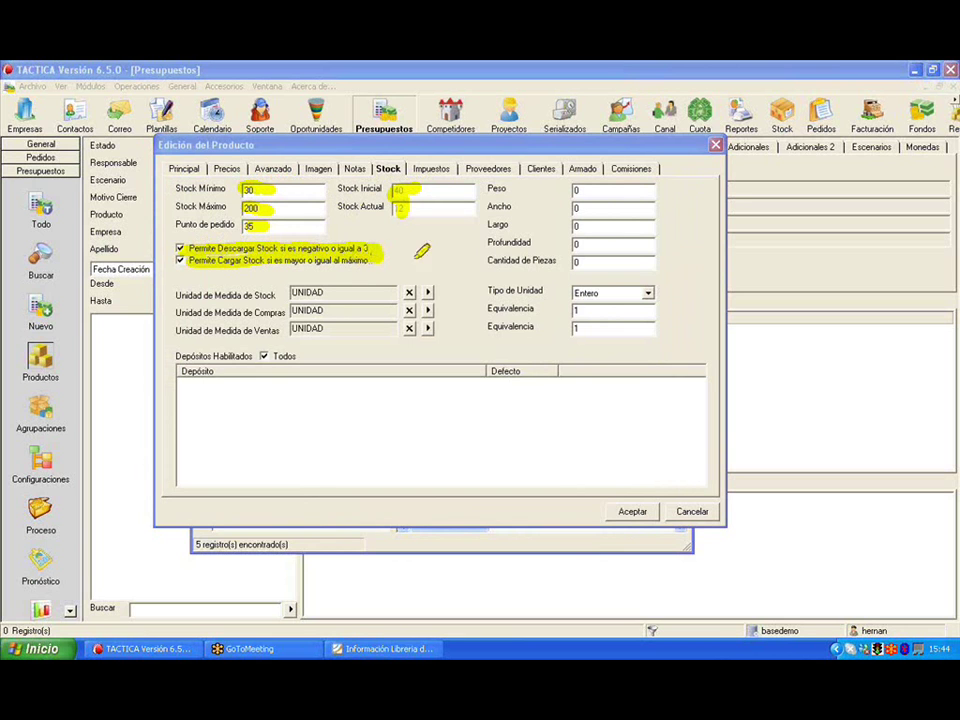
pyautogui.moveTo(493, 186)
pyautogui.mouseDown()
pyautogui.moveTo(650, 190)
pyautogui.moveTo(615, 207)
pyautogui.moveTo(655, 207)
pyautogui.mouseUp()
pyautogui.moveTo(490, 225)
pyautogui.mouseDown()
pyautogui.moveTo(655, 225)
pyautogui.moveTo(655, 243)
pyautogui.mouseUp()
pyautogui.moveTo(488, 260); pyautogui.dragTo(685, 258)
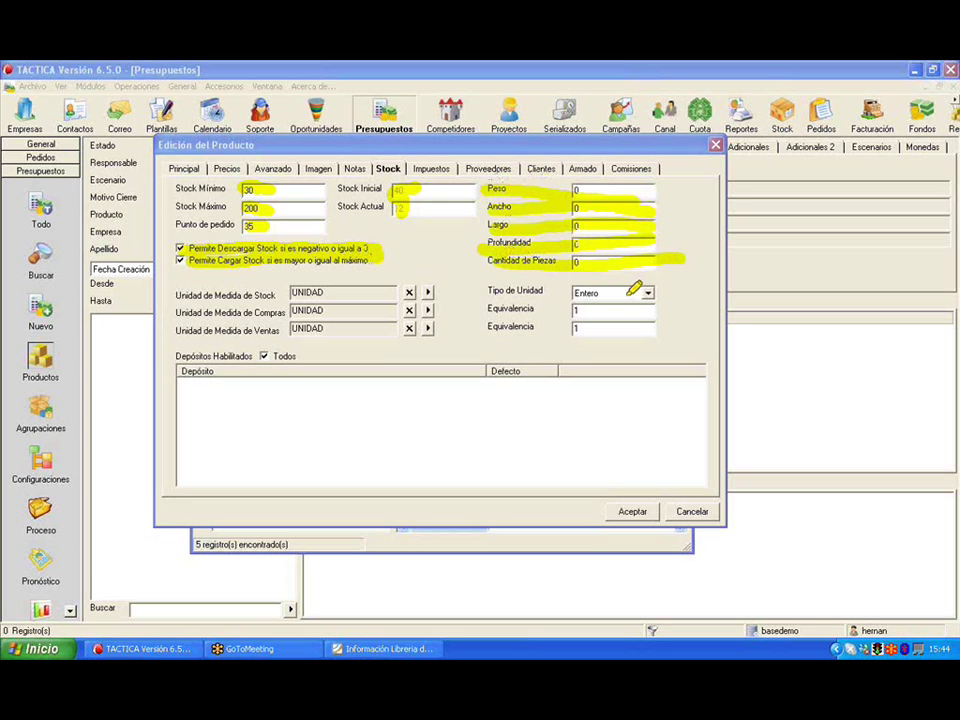
# Set the product's stock and purchase units of measure to CAJA.
pyautogui.click(428, 292)
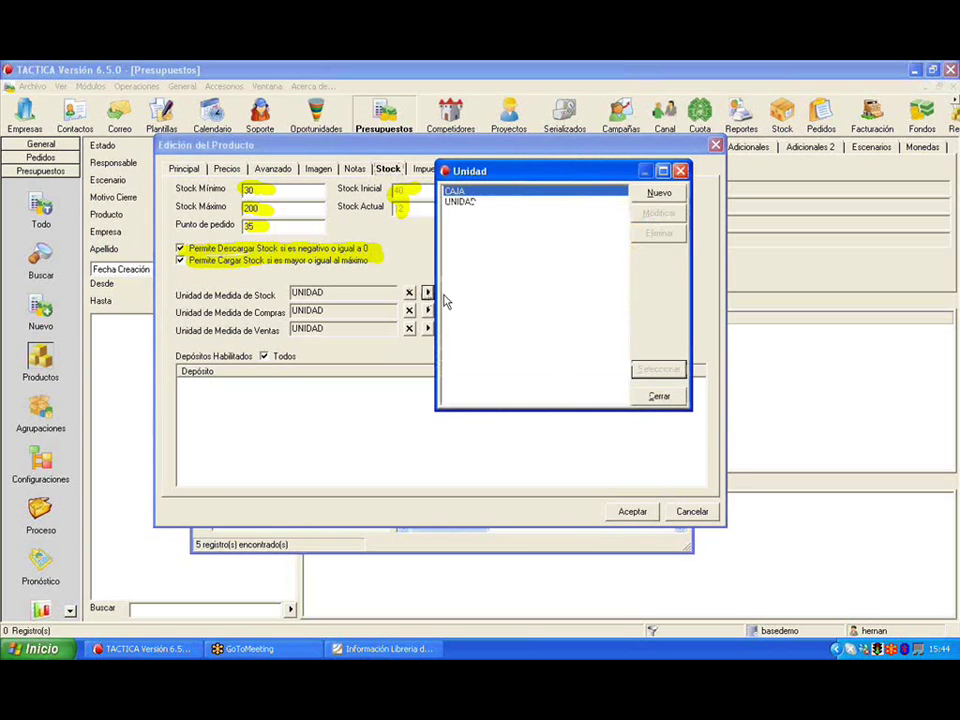
pyautogui.doubleClick(458, 192)
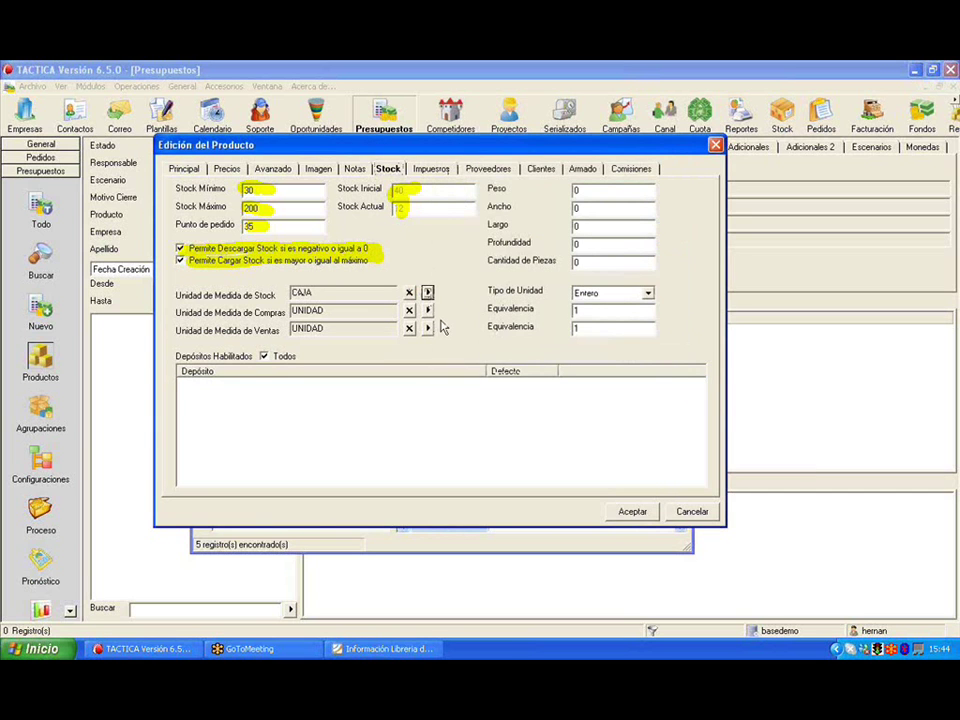
pyautogui.moveTo(369, 311); pyautogui.dragTo(262, 322)
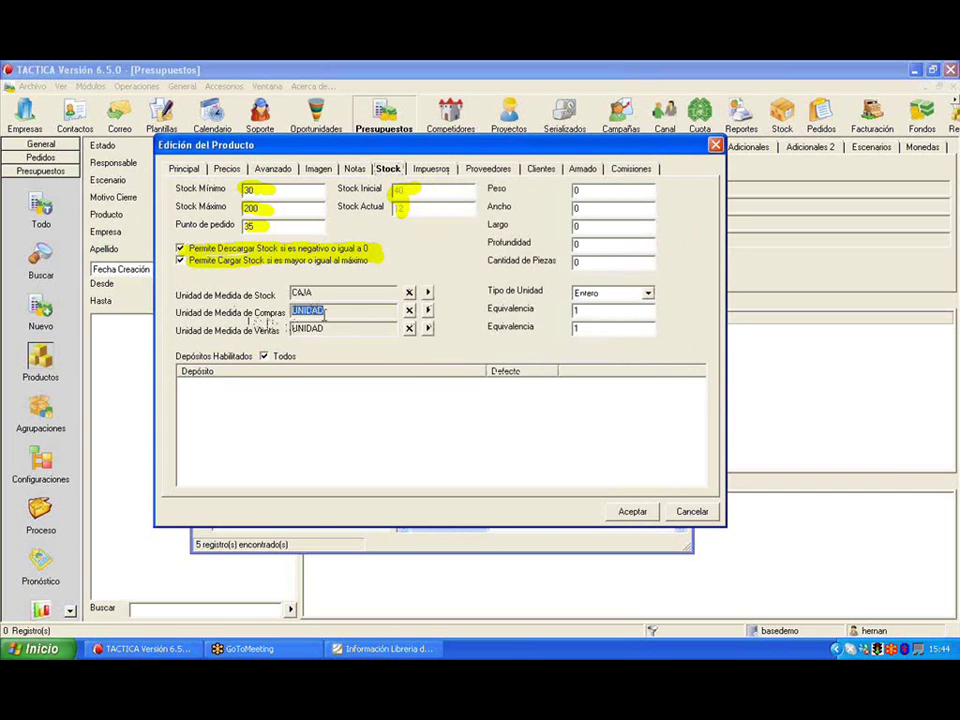
pyautogui.click(300, 292)
pyautogui.doubleClick(300, 292)
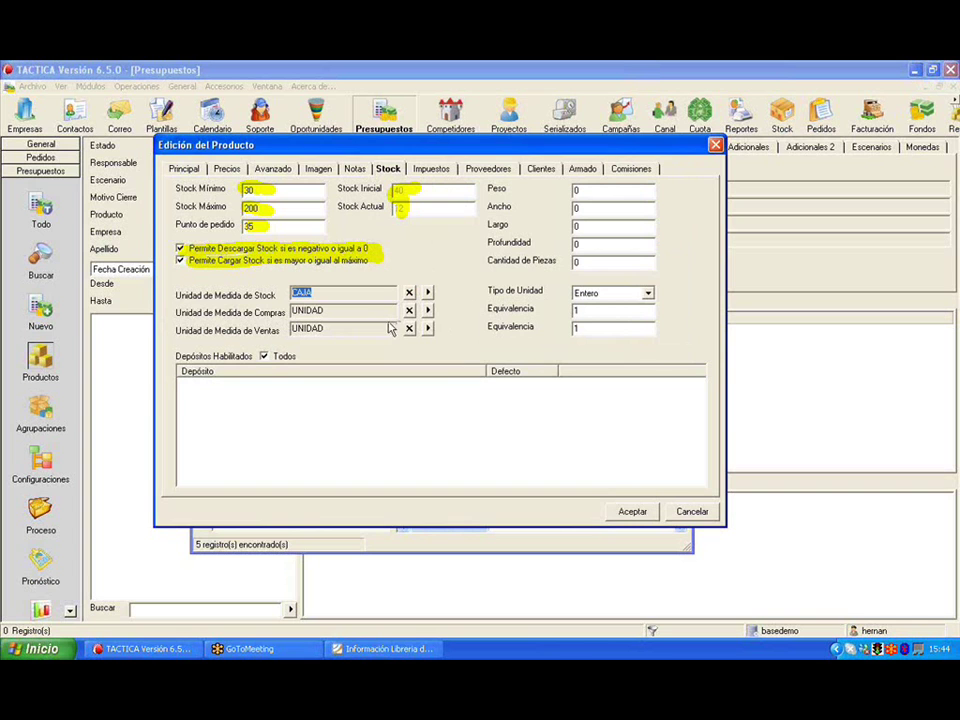
pyautogui.click(347, 311)
pyautogui.doubleClick(347, 311)
pyautogui.click(427, 310)
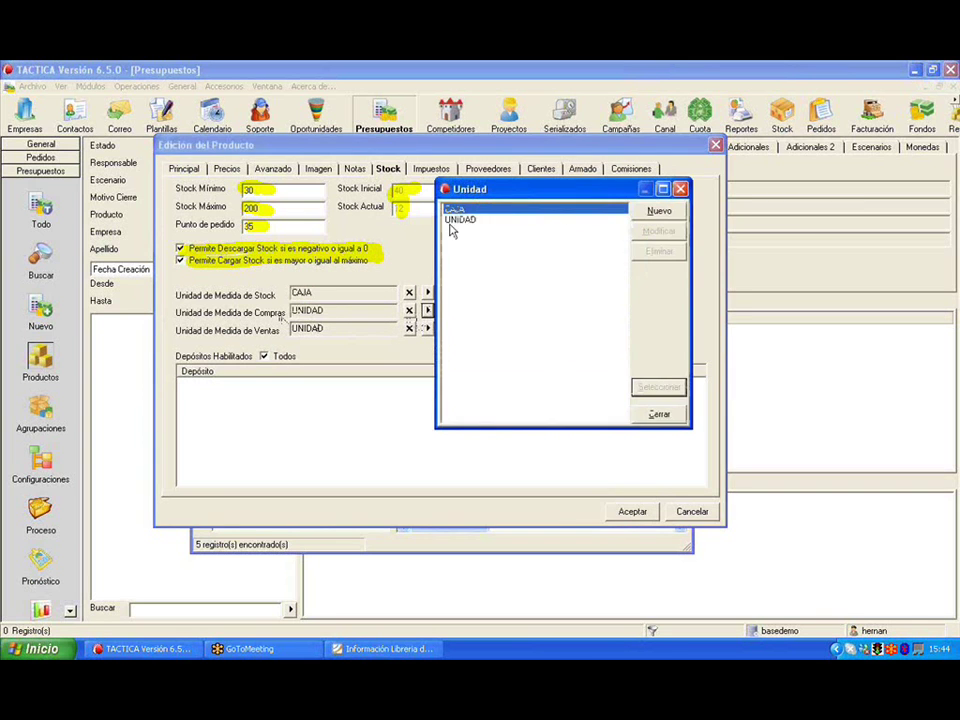
pyautogui.doubleClick(455, 208)
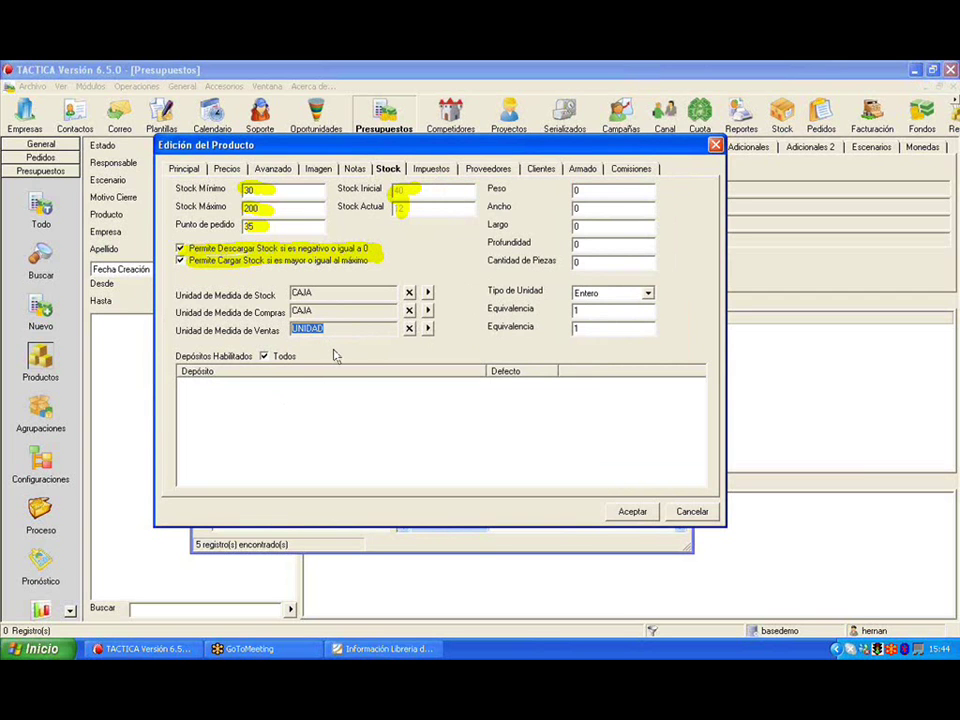
# Choose Entero as the unit type and set the sales unit's equivalence to 5.
pyautogui.click(605, 293)
pyautogui.click(603, 307)
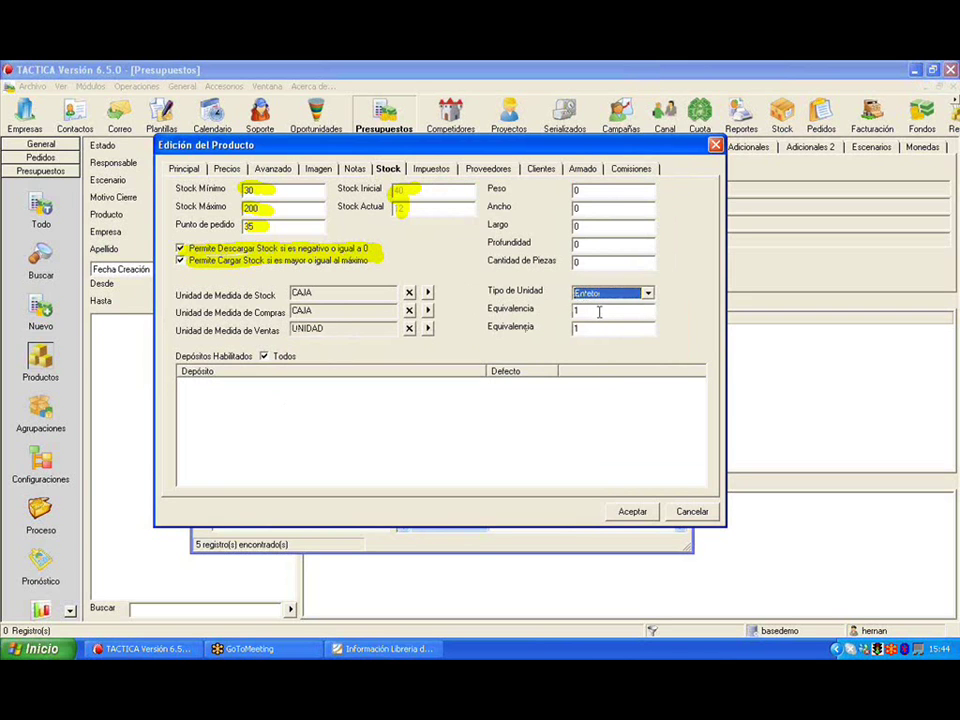
pyautogui.doubleClick(604, 328)
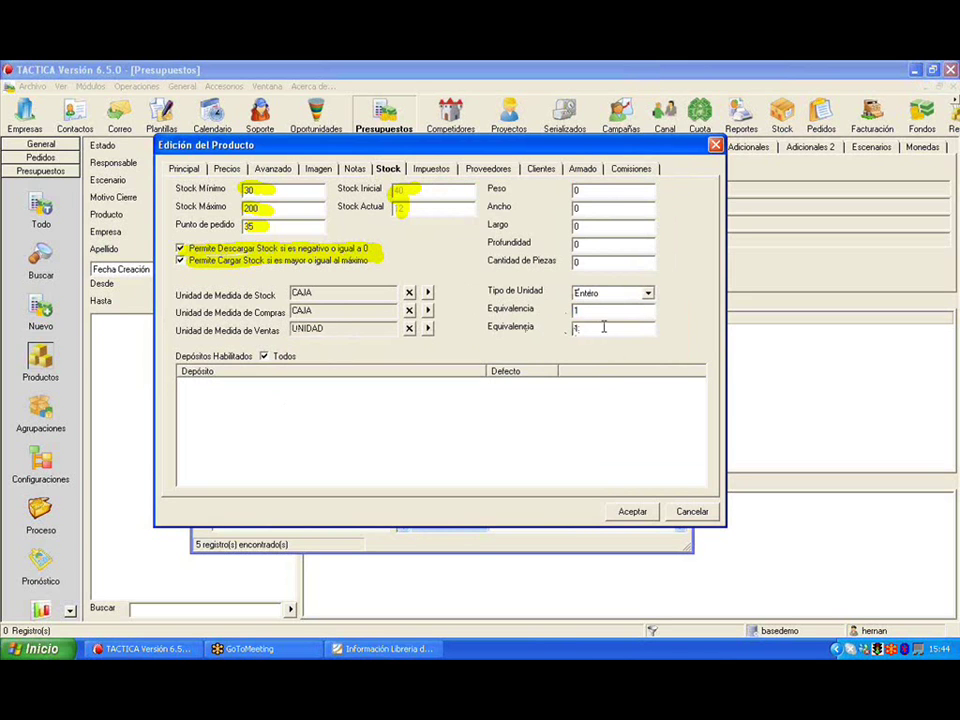
pyautogui.write('5')
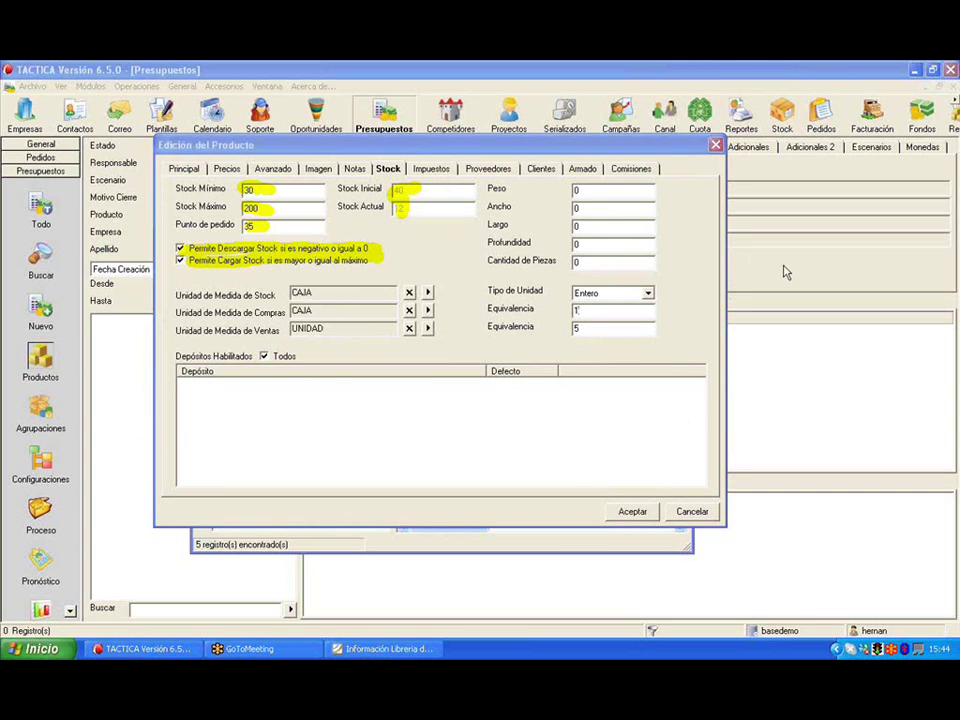
# Restrict the product's enabled warehouses by turning off Todos and adding Deposito Central and Buenos Aires Zona OESTE.
pyautogui.hotkey('ctrl', 'alt', 'd')
pyautogui.moveTo(285, 352)
pyautogui.mouseDown()
pyautogui.moveTo(172, 360)
pyautogui.moveTo(240, 371)
pyautogui.mouseUp()
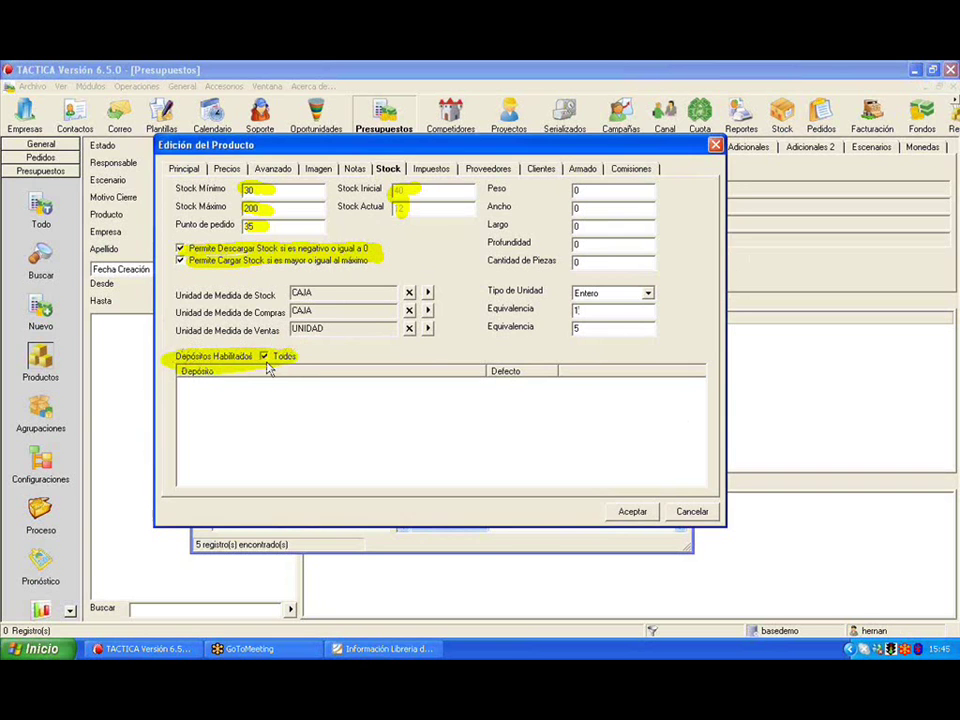
pyautogui.hotkey('ctrl', 'alt', 'd')
pyautogui.click(264, 356)
pyautogui.doubleClick(275, 413)
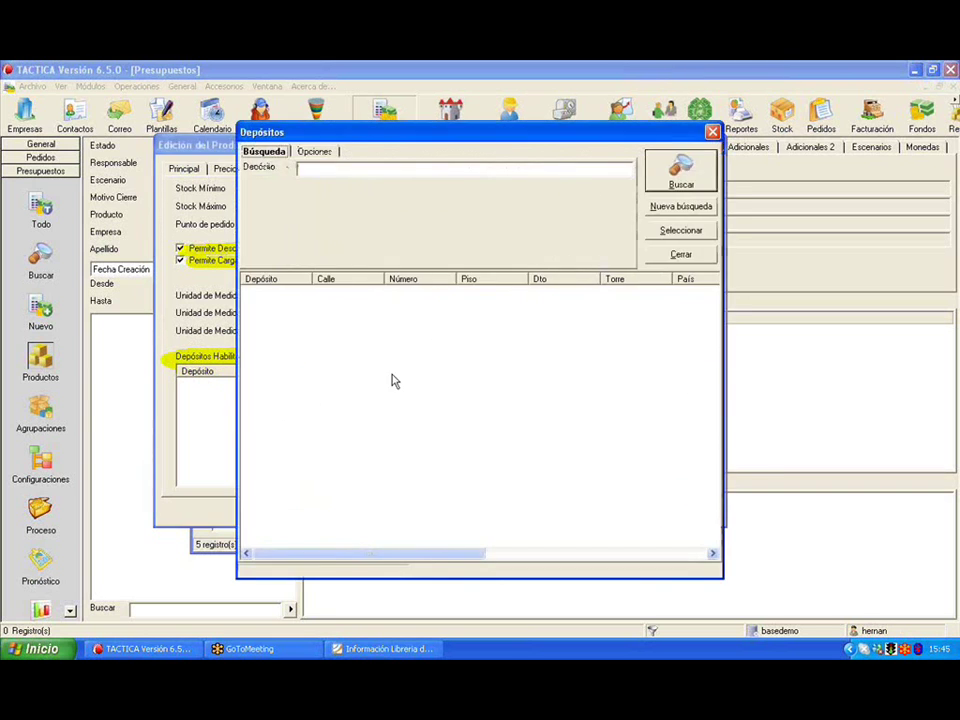
pyautogui.click(681, 175)
pyautogui.doubleClick(386, 291)
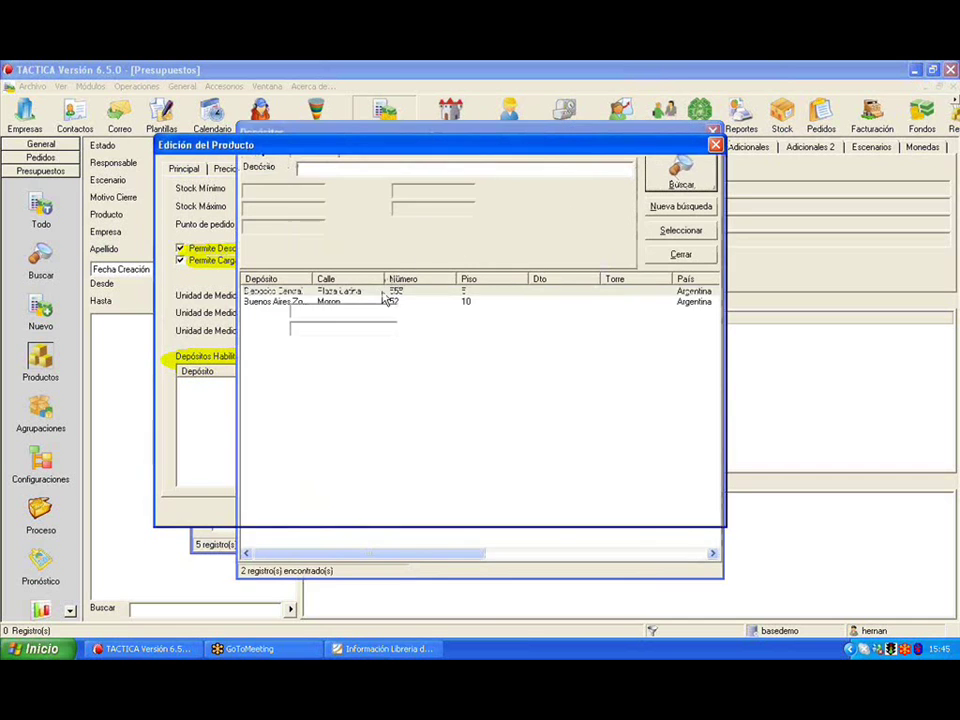
pyautogui.rightClick(364, 424)
pyautogui.click(382, 430)
pyautogui.click(655, 182)
pyautogui.click(372, 302)
pyautogui.doubleClick(371, 303)
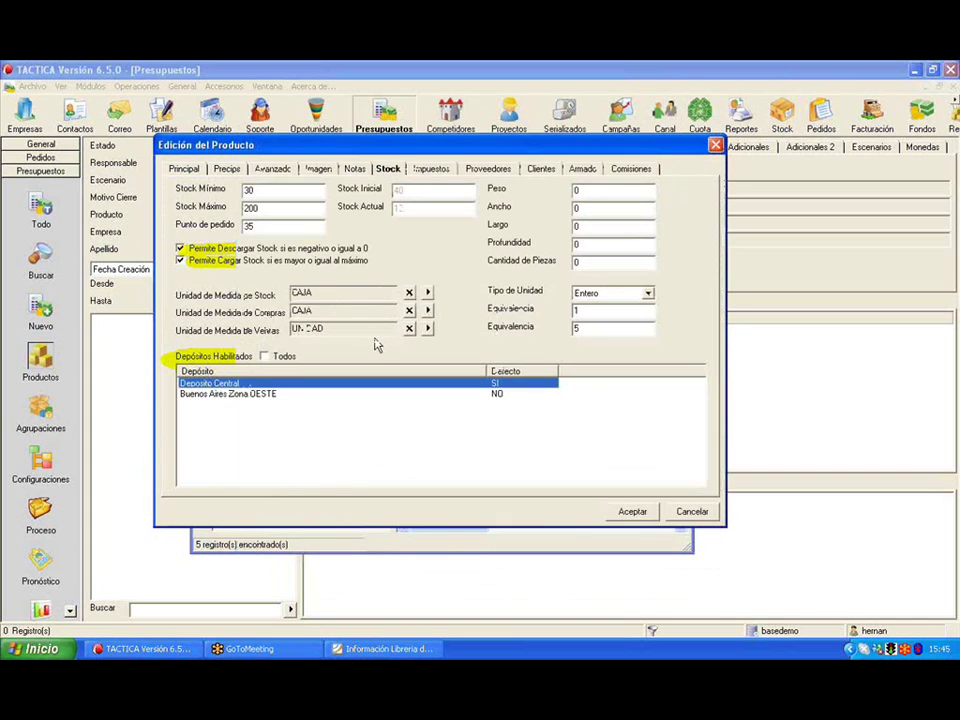
# Make Buenos Aires Zona OESTE the product's default warehouse.
pyautogui.click(502, 393)
pyautogui.rightClick(507, 397)
pyautogui.click(565, 418)
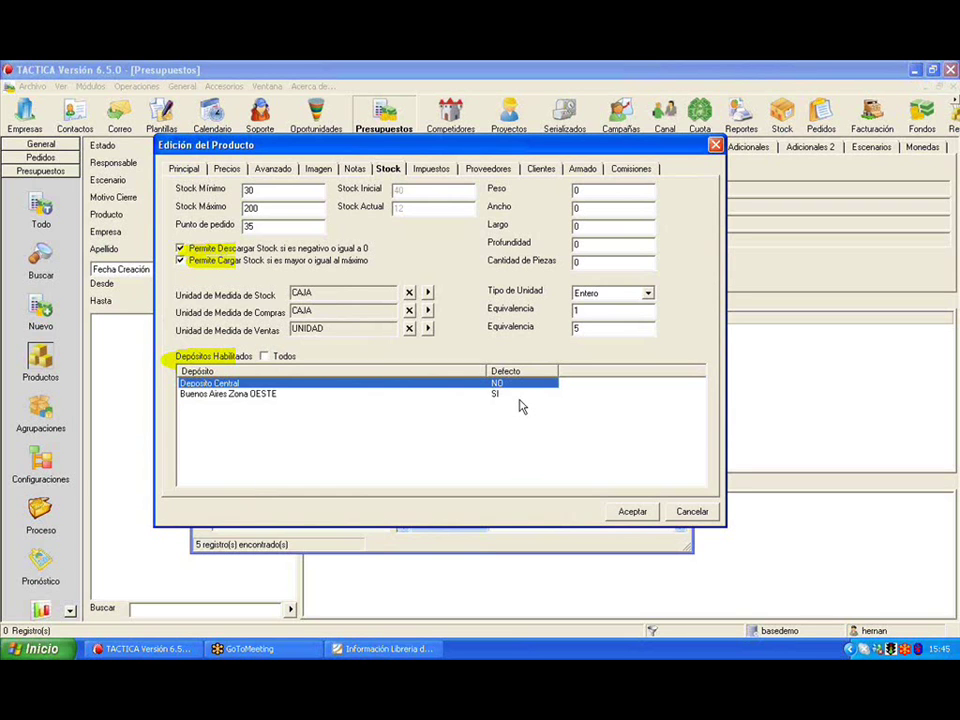
# Set the product's two sales VAT rates to IVA DEBITO 21% and IVA DEBITO 10,5.
pyautogui.click(432, 168)
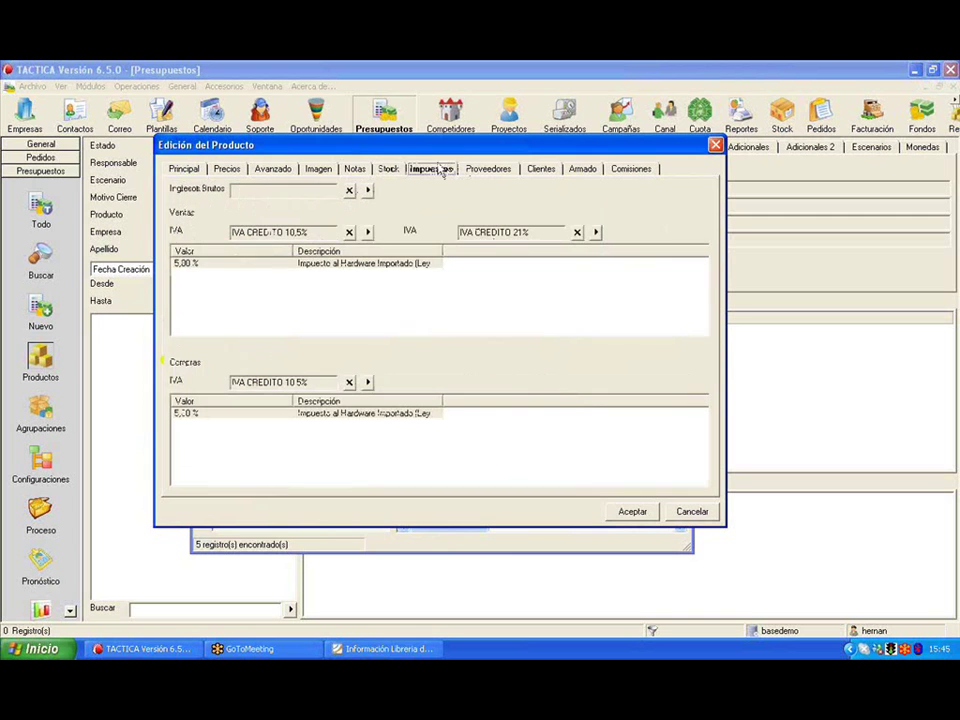
pyautogui.click(368, 232)
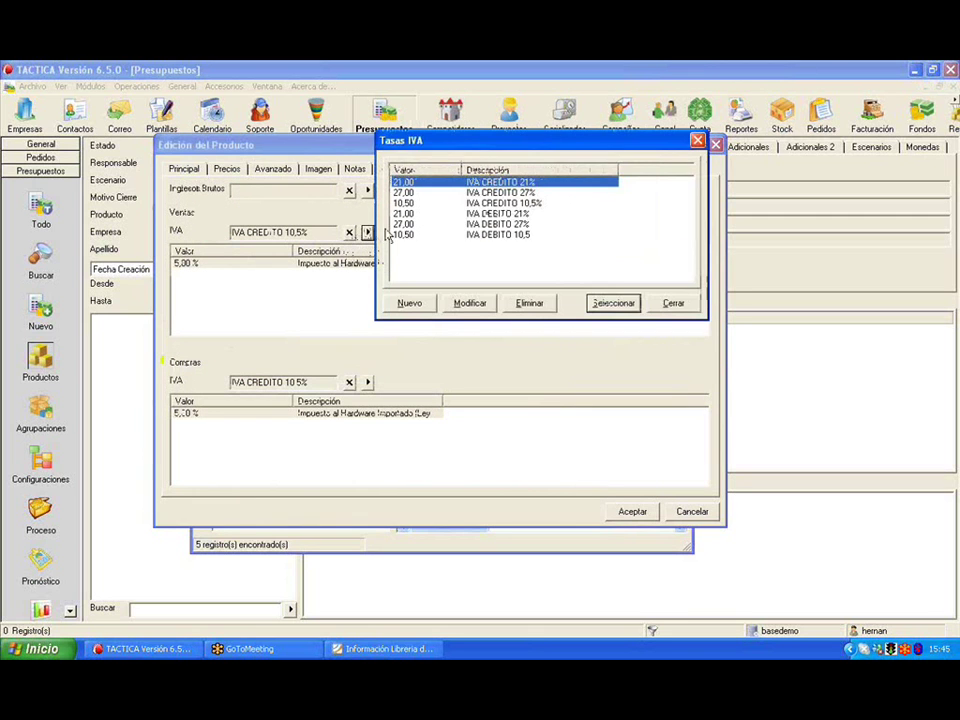
pyautogui.click(527, 212)
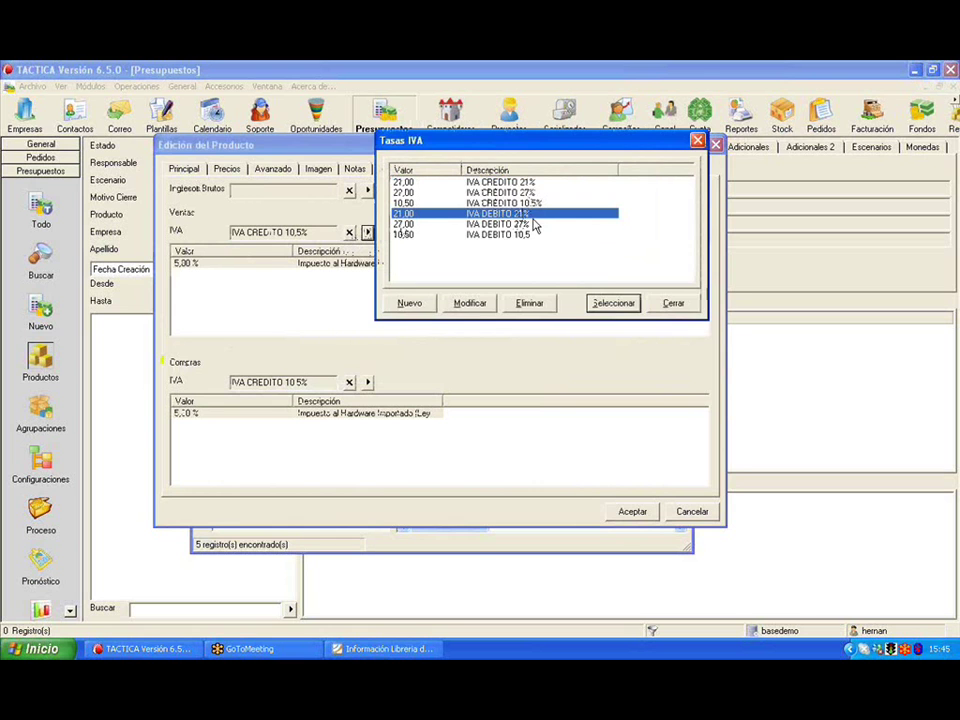
pyautogui.doubleClick(530, 213)
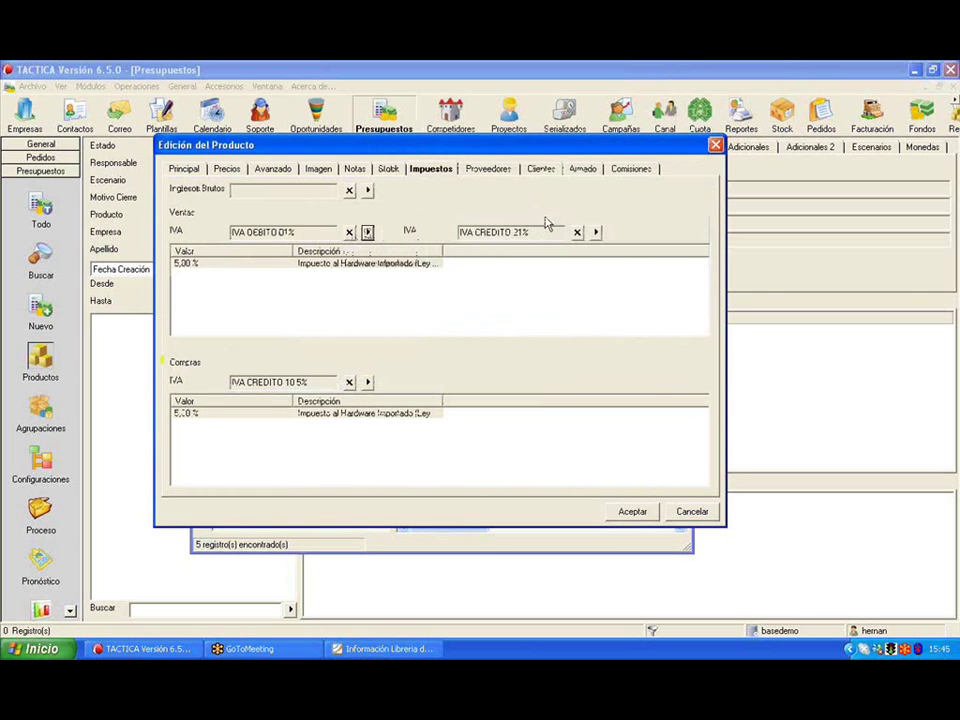
pyautogui.click(596, 232)
pyautogui.moveTo(690, 141); pyautogui.dragTo(460, 169)
pyautogui.doubleClick(466, 264)
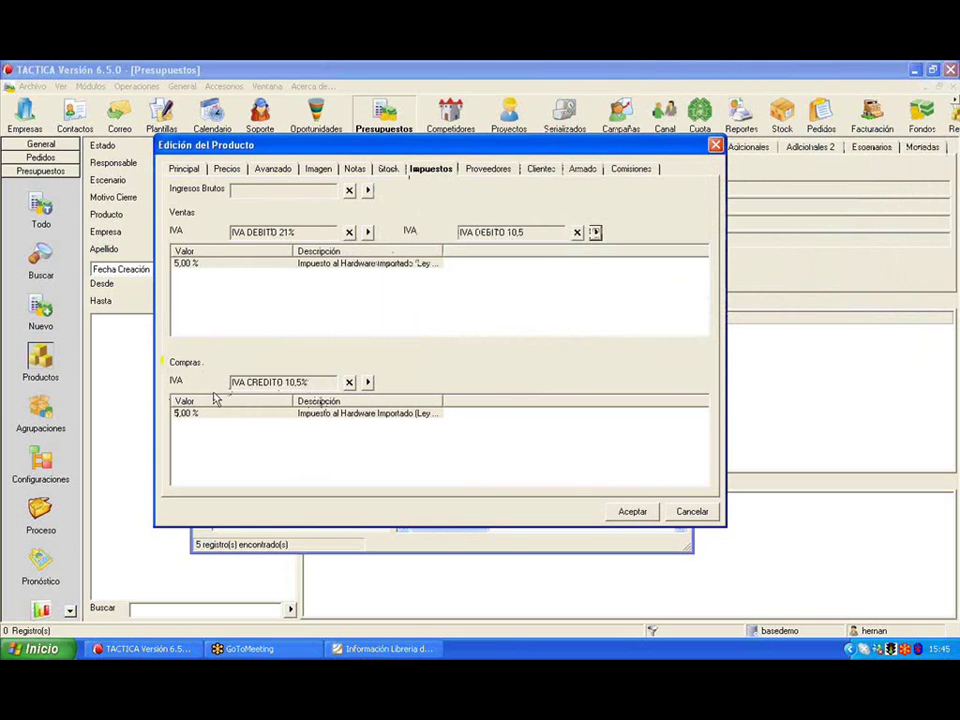
# View the available internal sales taxes and the form for a new internal tax, then close both without adding anything.
pyautogui.click(262, 266)
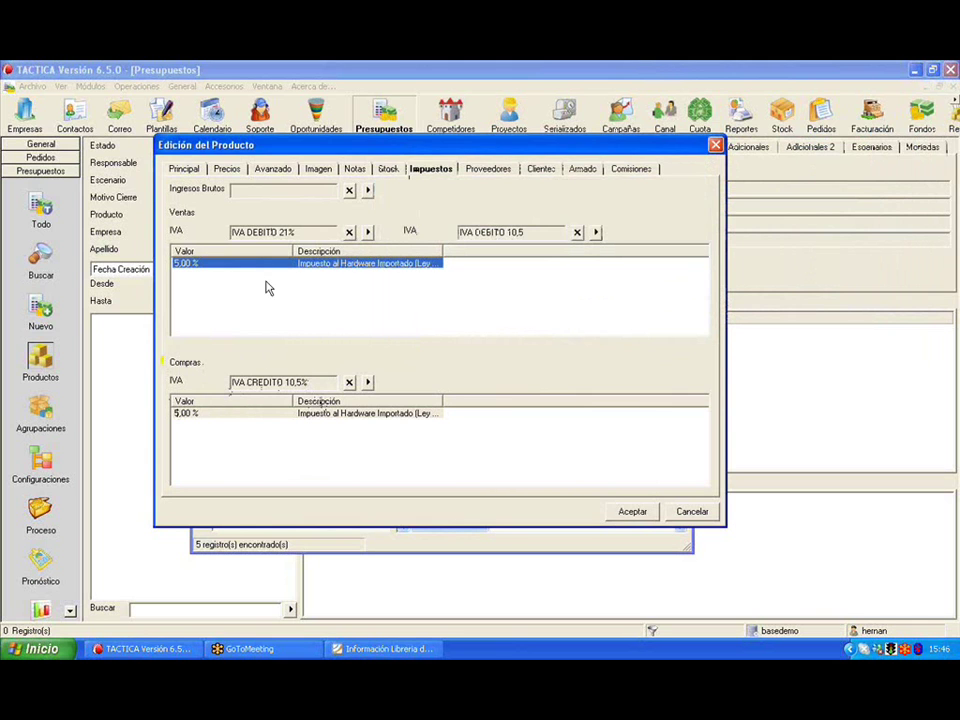
pyautogui.rightClick(253, 309)
pyautogui.click(285, 315)
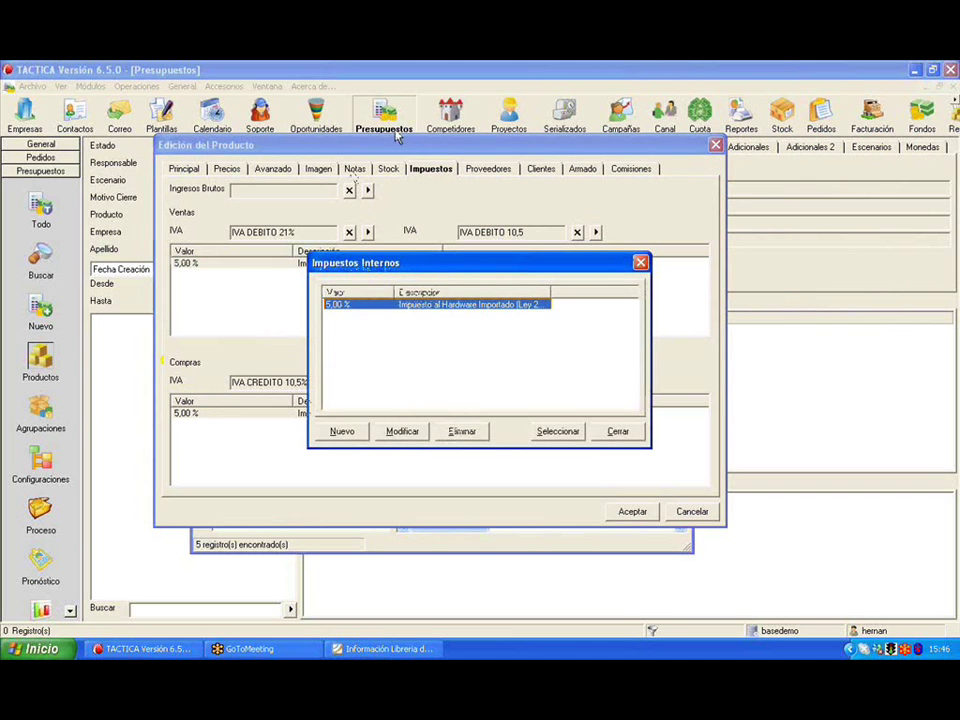
pyautogui.click(342, 431)
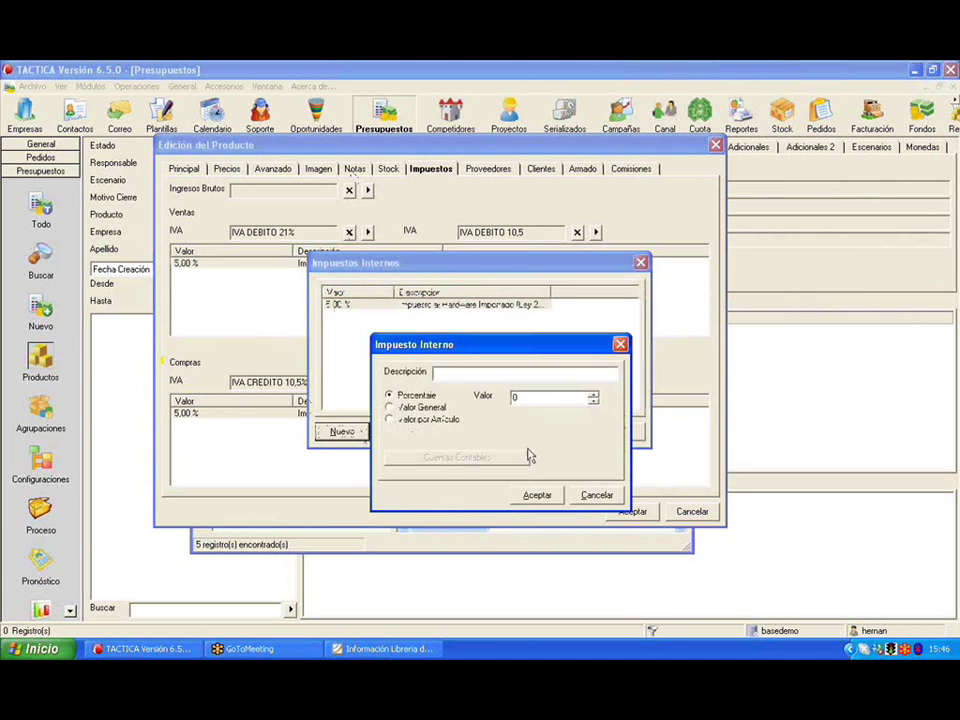
pyautogui.click(597, 495)
pyautogui.click(618, 433)
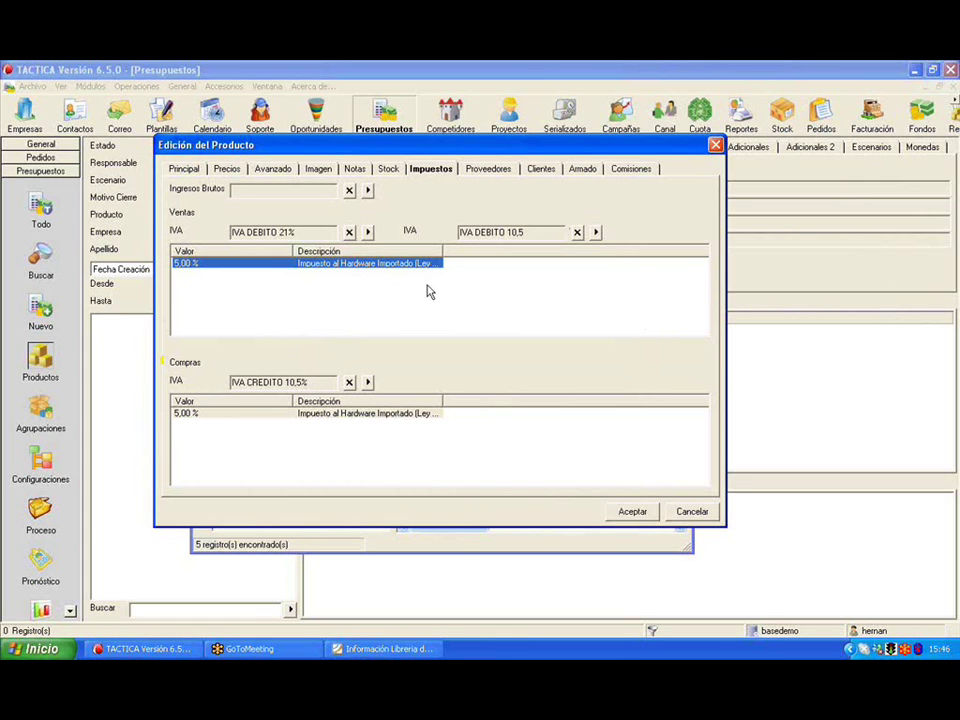
# View the sales VAT rate list, the new-rate form and the settings of IVA DEBITO 27% without changing anything.
pyautogui.click(367, 231)
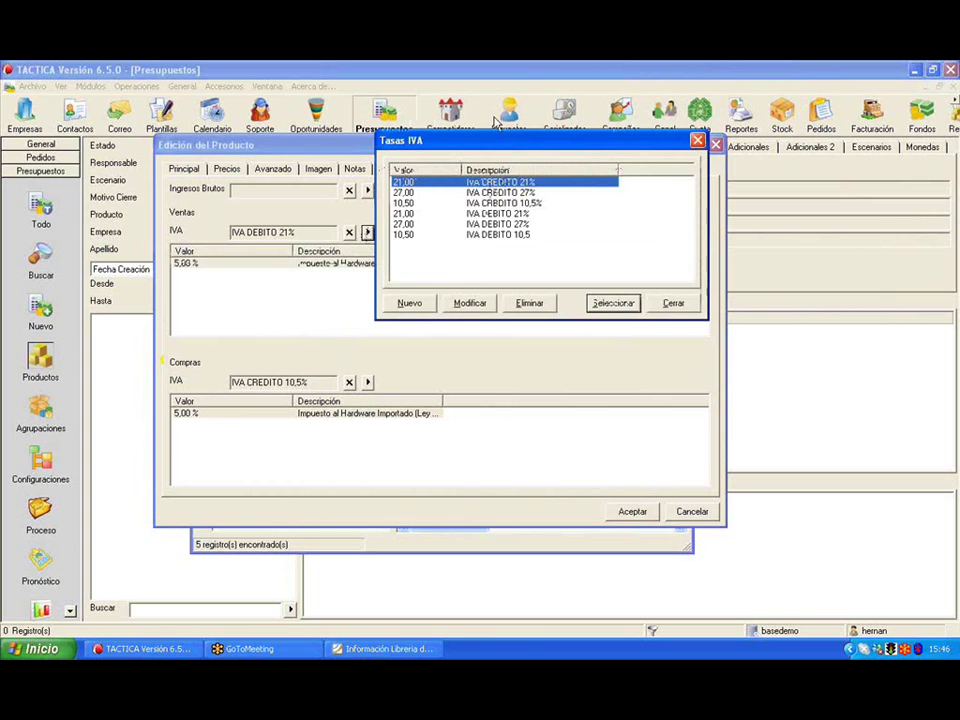
pyautogui.click(425, 306)
pyautogui.click(655, 344)
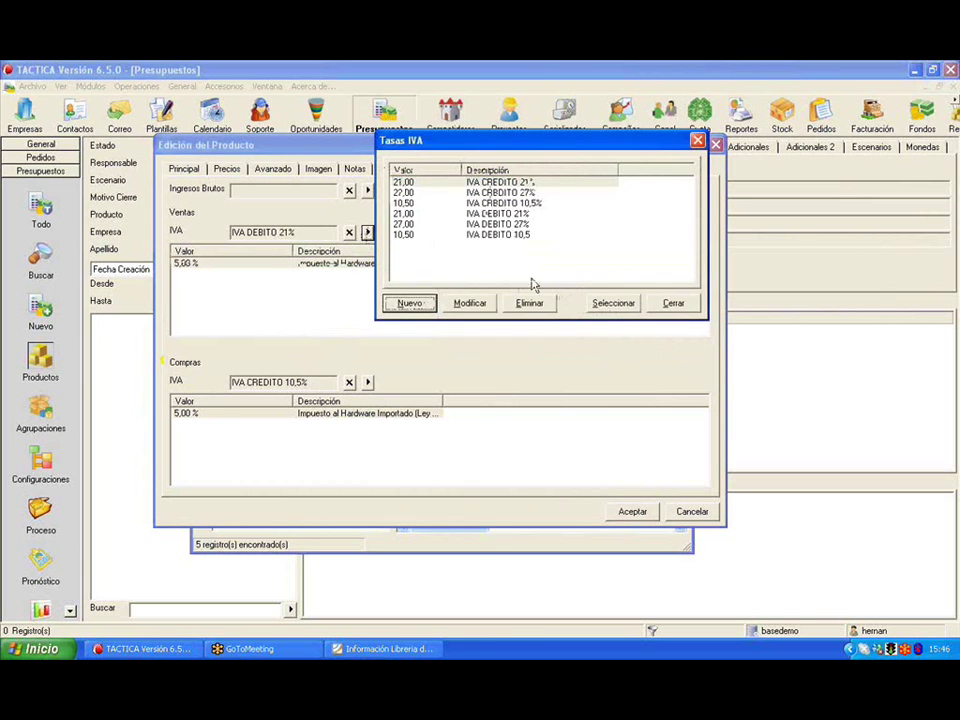
pyautogui.click(450, 224)
pyautogui.click(469, 303)
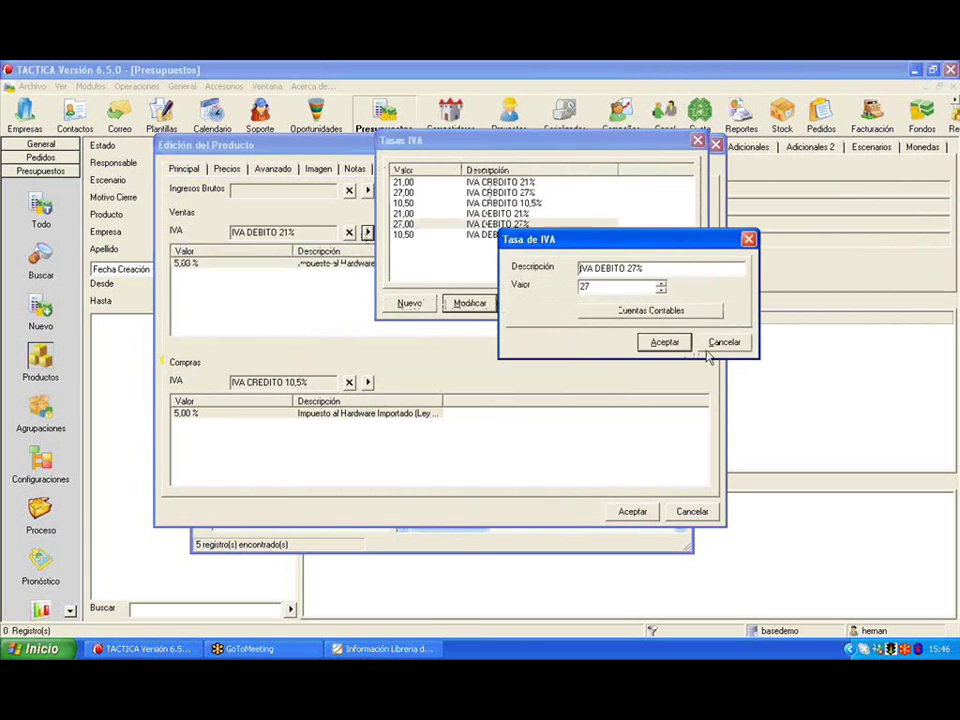
pyautogui.click(722, 343)
# Check the blank VAT rate form and the settings of IVA DEBITO 10,5, then close the rate list without changes.
pyautogui.click(491, 235)
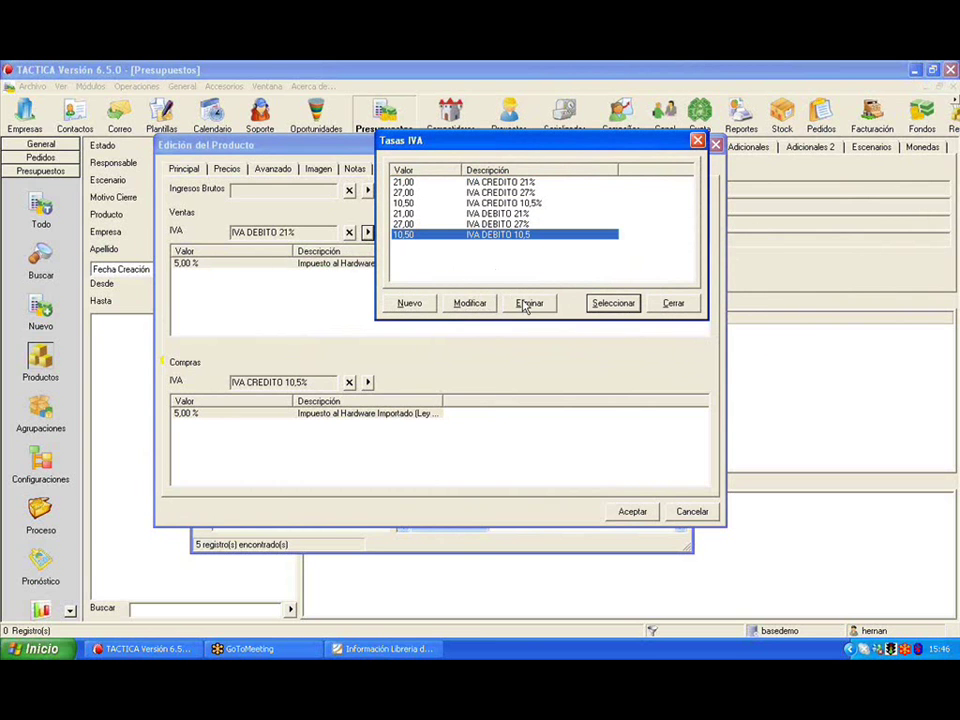
pyautogui.click(424, 305)
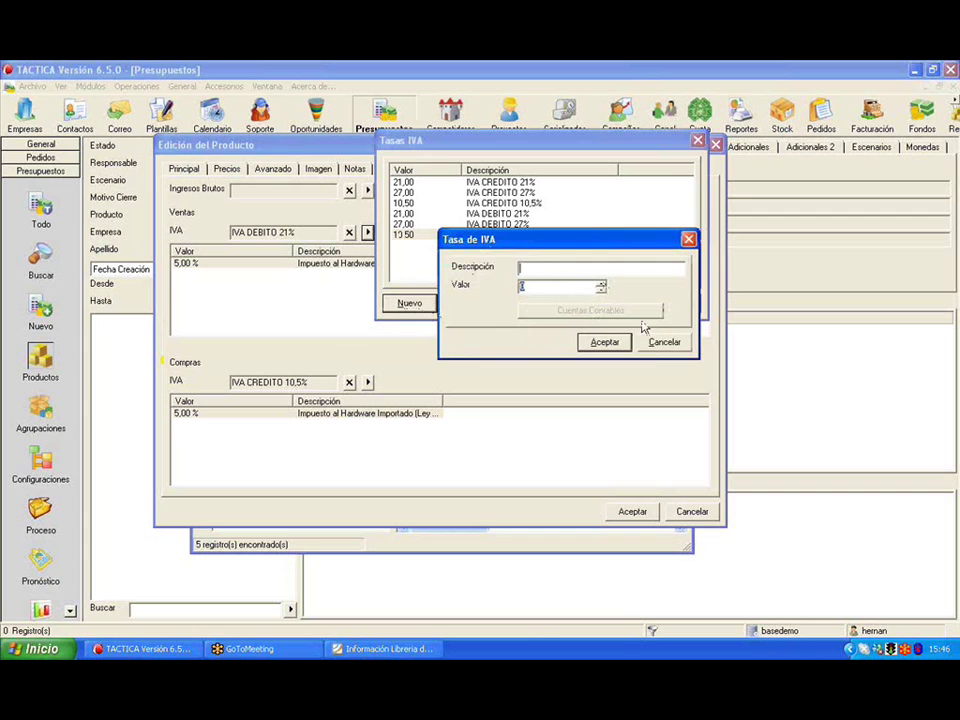
pyautogui.press('Escape')
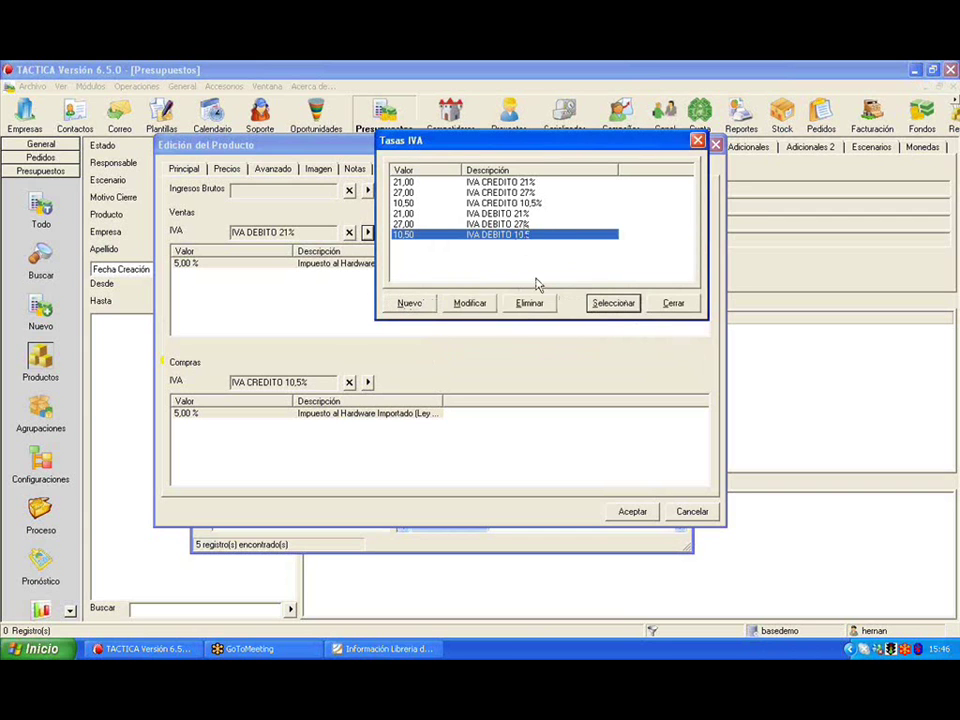
pyautogui.click(469, 302)
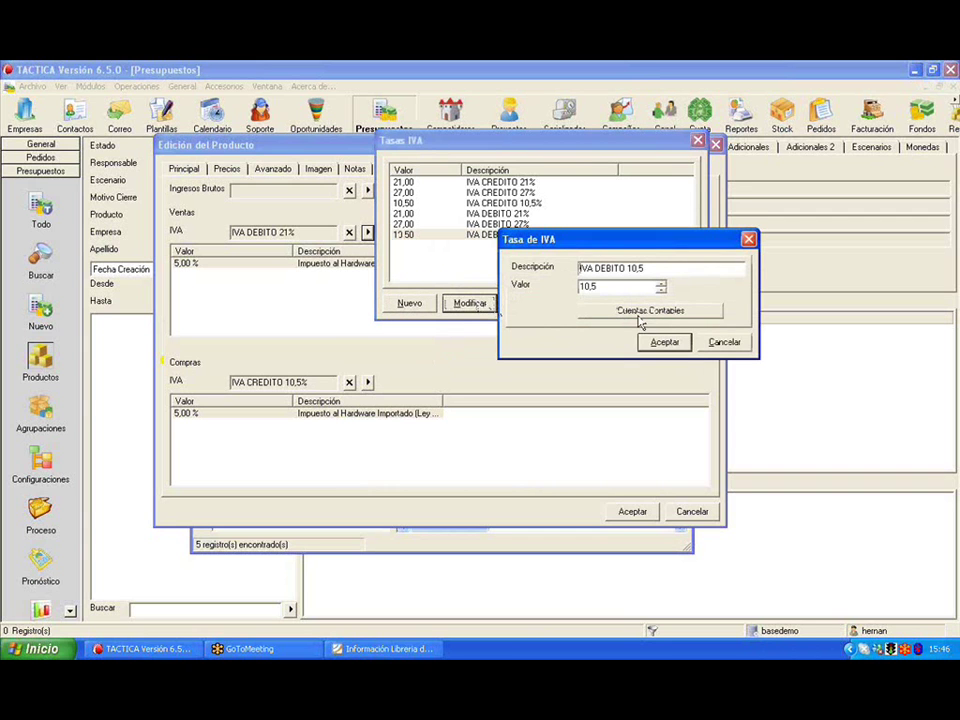
pyautogui.click(716, 343)
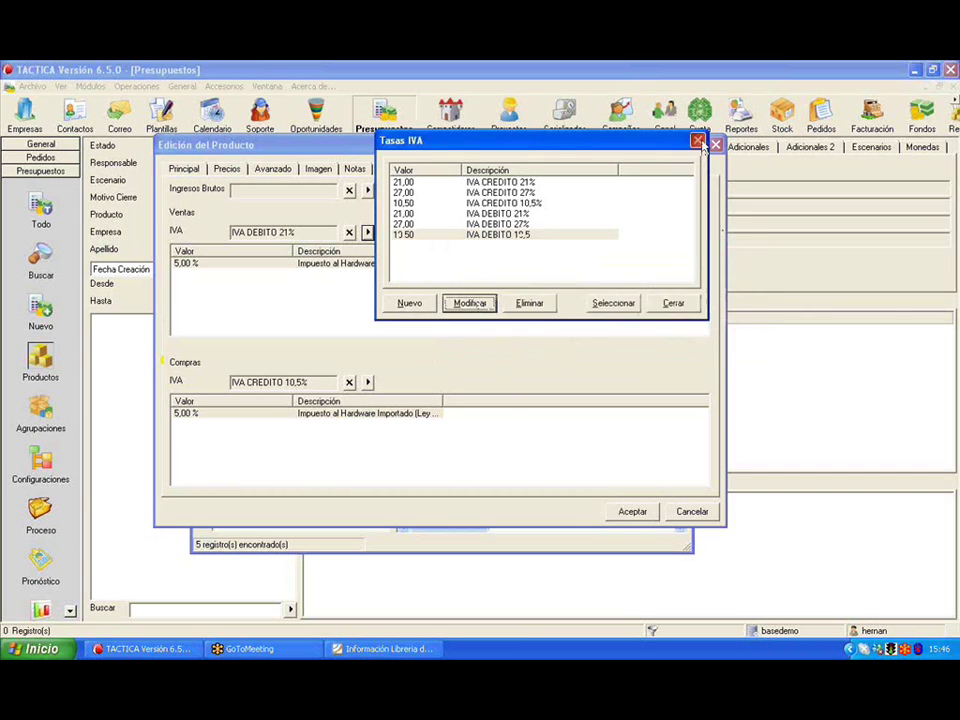
pyautogui.click(697, 141)
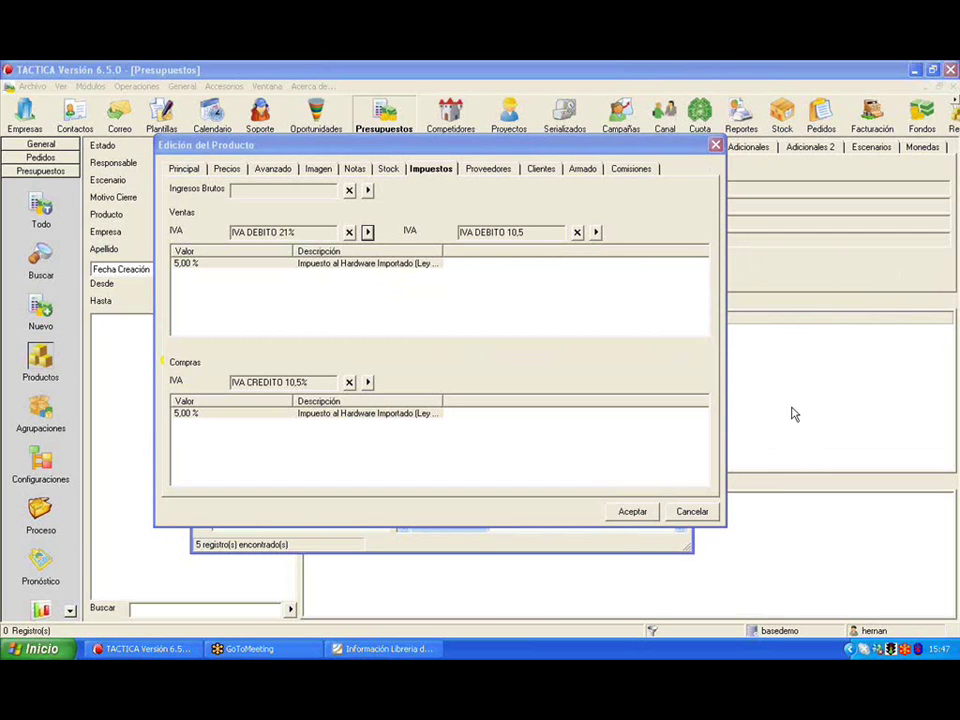
# Examine the product's supplier prices and the price, currency and price-history options in PROVEEDOR D's entry.
pyautogui.click(496, 172)
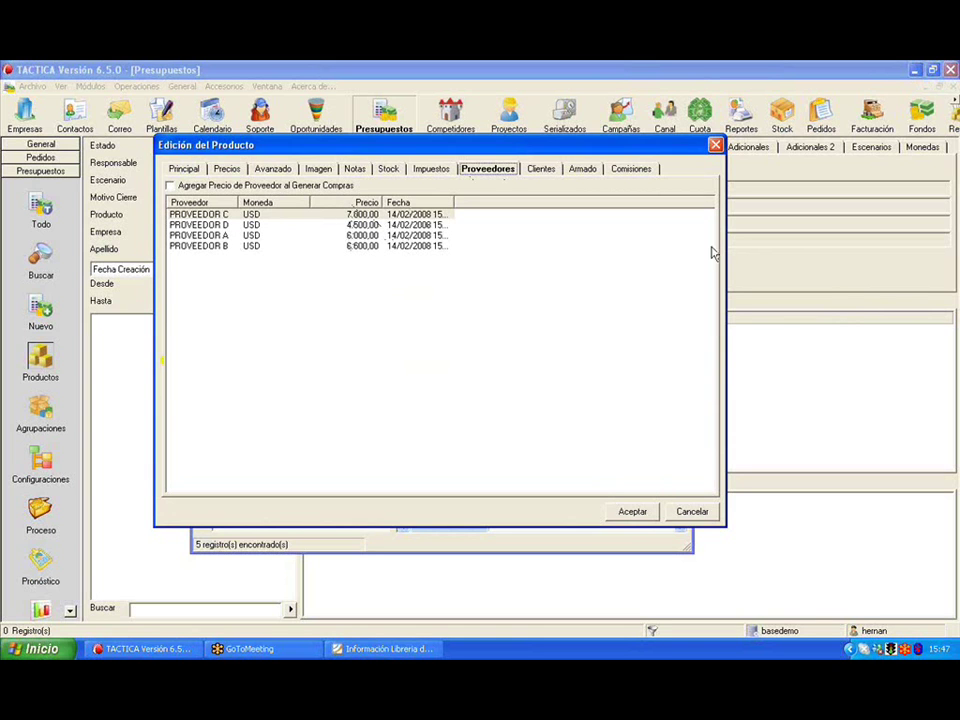
pyautogui.moveTo(396, 212)
pyautogui.mouseDown()
pyautogui.moveTo(165, 215)
pyautogui.moveTo(470, 200)
pyautogui.moveTo(338, 236)
pyautogui.mouseUp()
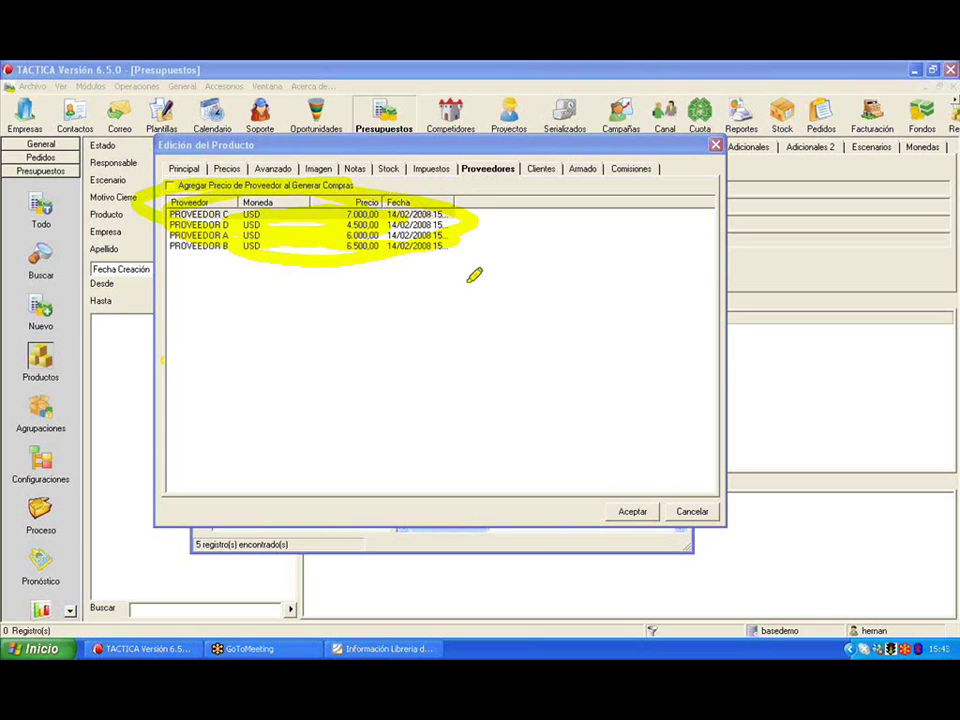
pyautogui.rightClick(362, 226)
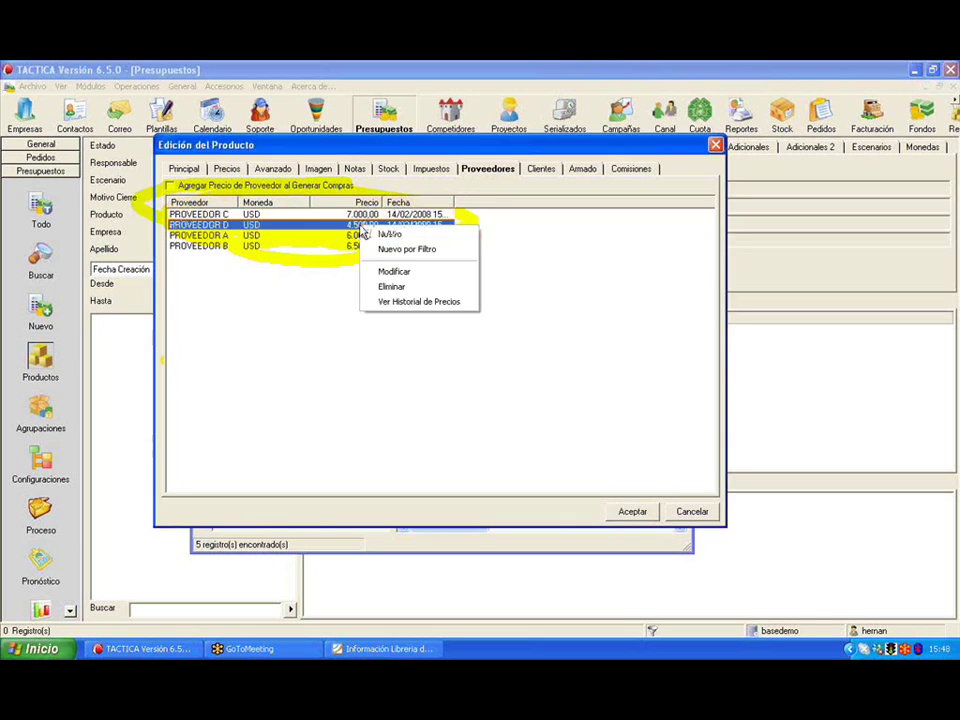
pyautogui.click(432, 274)
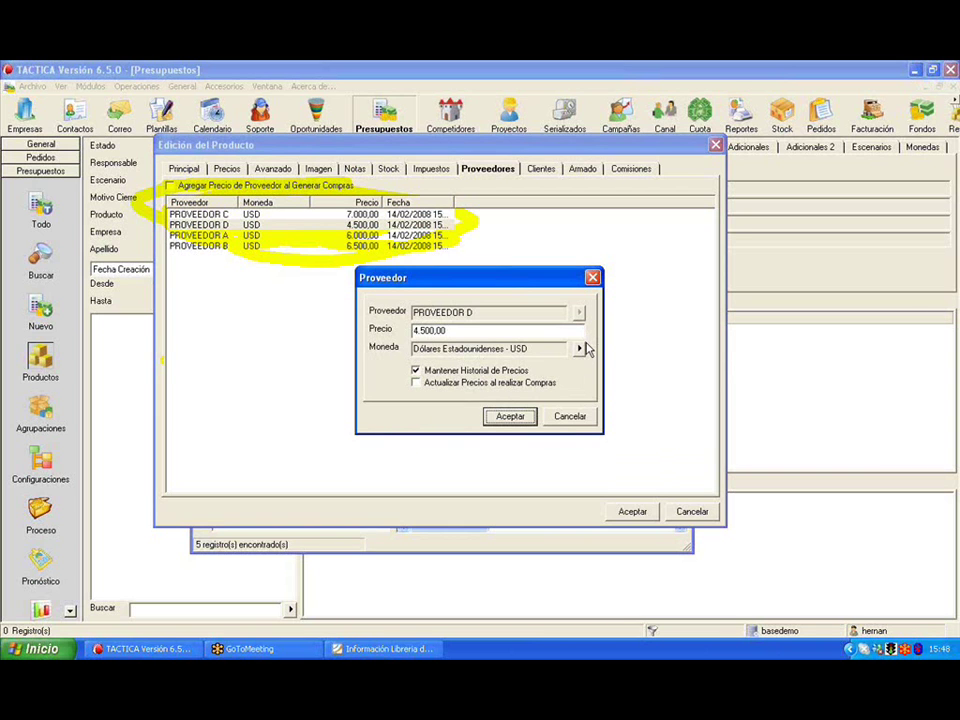
pyautogui.click(510, 416)
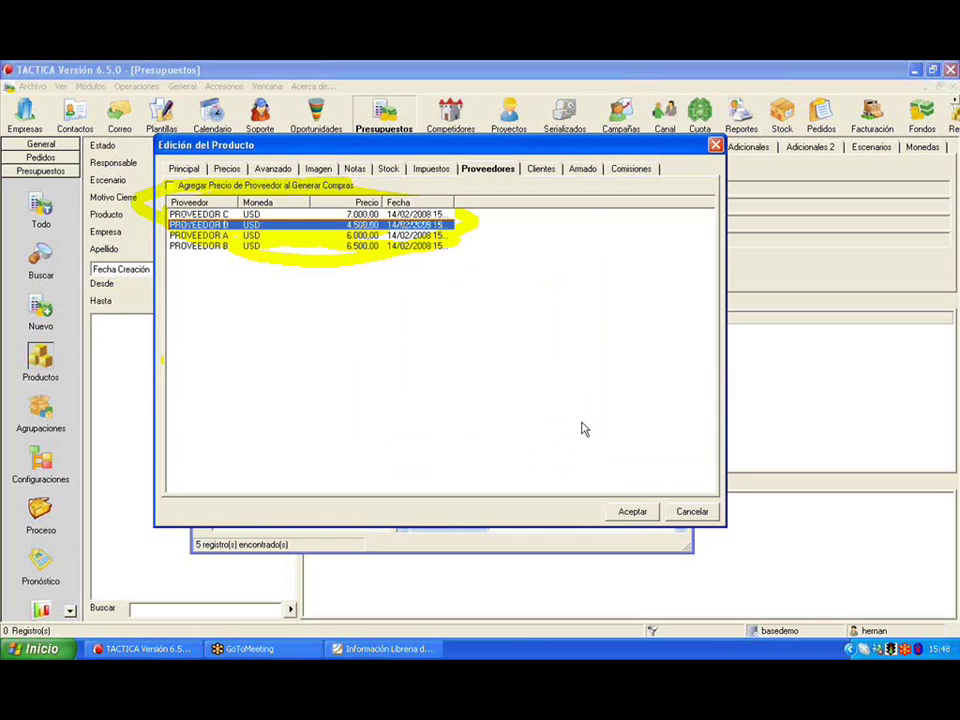
# Compare the product's list price with its client-specific prices, inspect EMPRESA KI's entry, then close the product without saving and the catalogue.
pyautogui.click(541, 168)
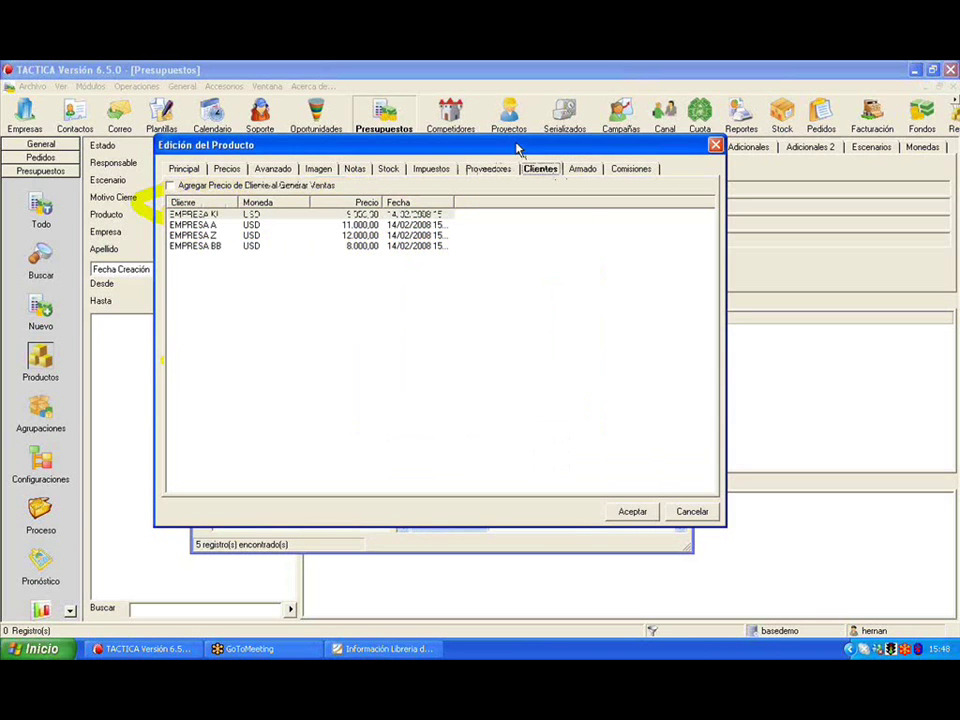
pyautogui.moveTo(518, 151); pyautogui.dragTo(498, 145)
pyautogui.click(205, 164)
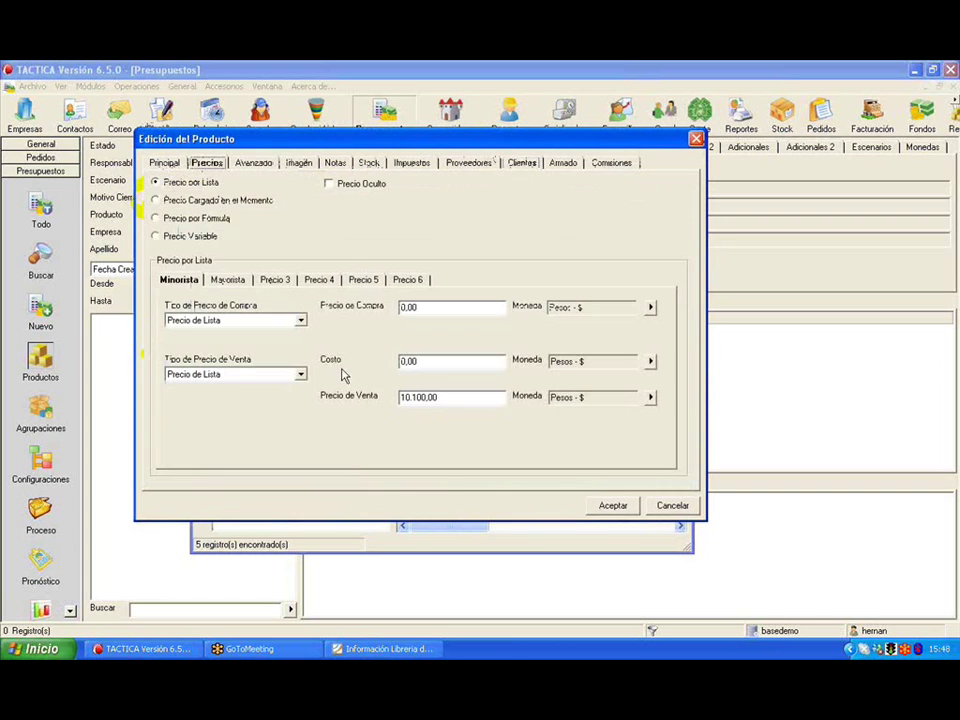
pyautogui.click(521, 163)
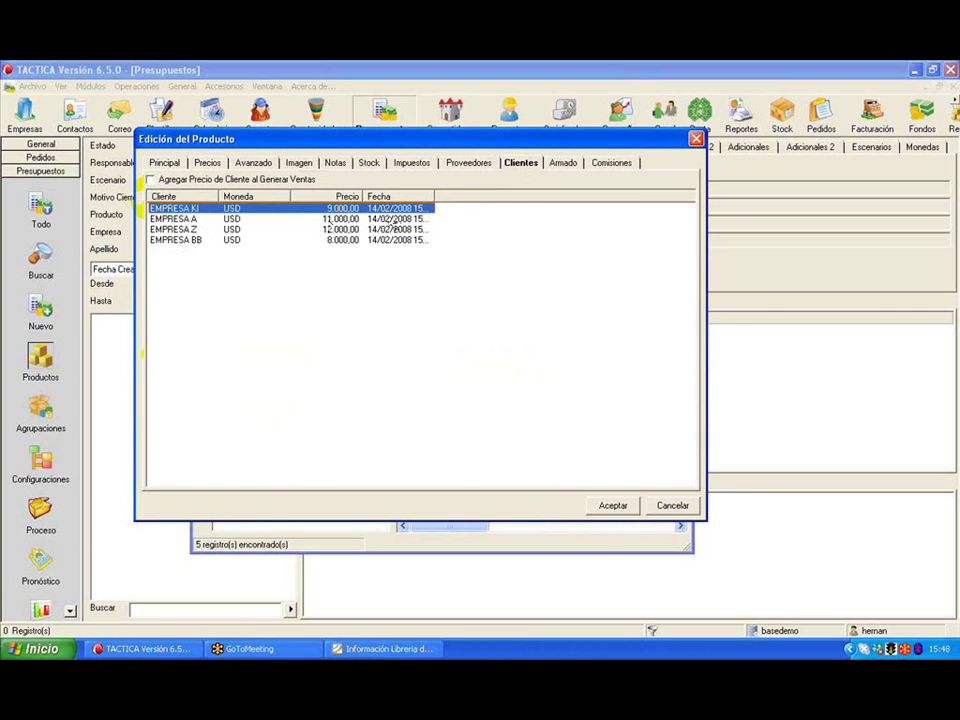
pyautogui.rightClick(383, 214)
pyautogui.click(449, 258)
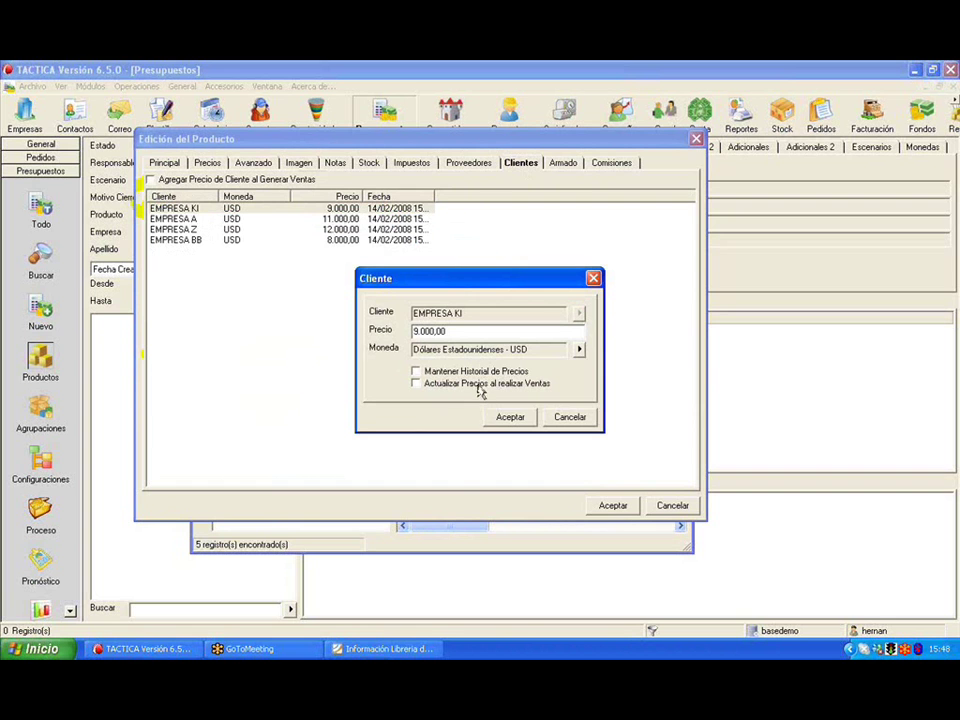
pyautogui.click(565, 416)
pyautogui.click(668, 506)
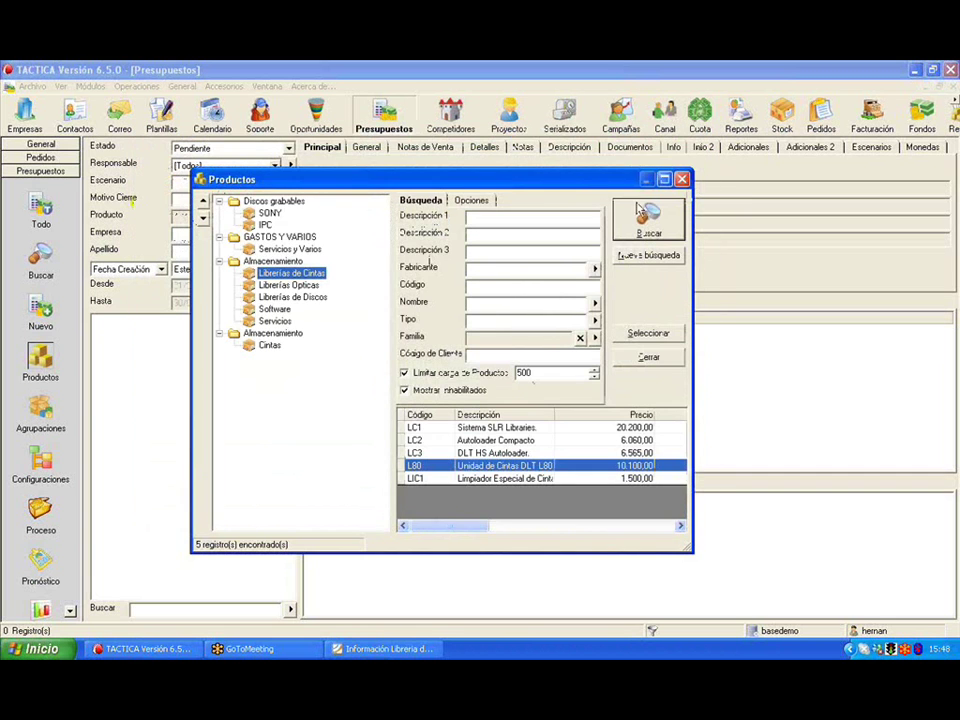
pyautogui.click(681, 179)
# Create a new quote and assign it to a contact of EMPRESA KI, found by searching companies containing "ki".
pyautogui.hotkey('ctrl', 'n')
pyautogui.rightClick(255, 318)
pyautogui.press('Escape')
pyautogui.click(469, 197)
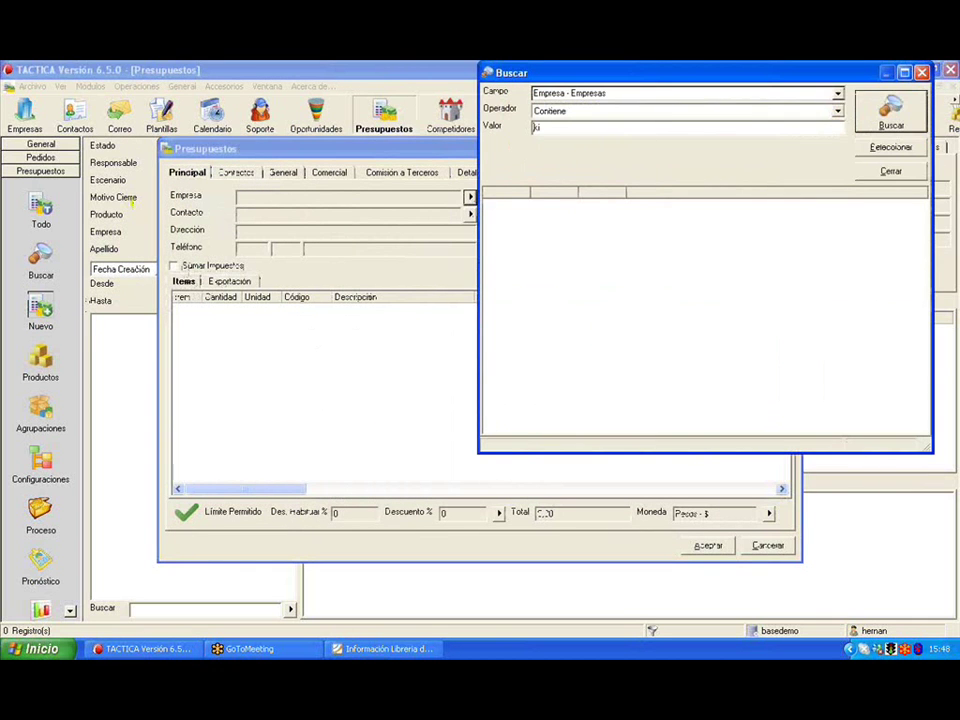
pyautogui.click(890, 110)
pyautogui.doubleClick(560, 228)
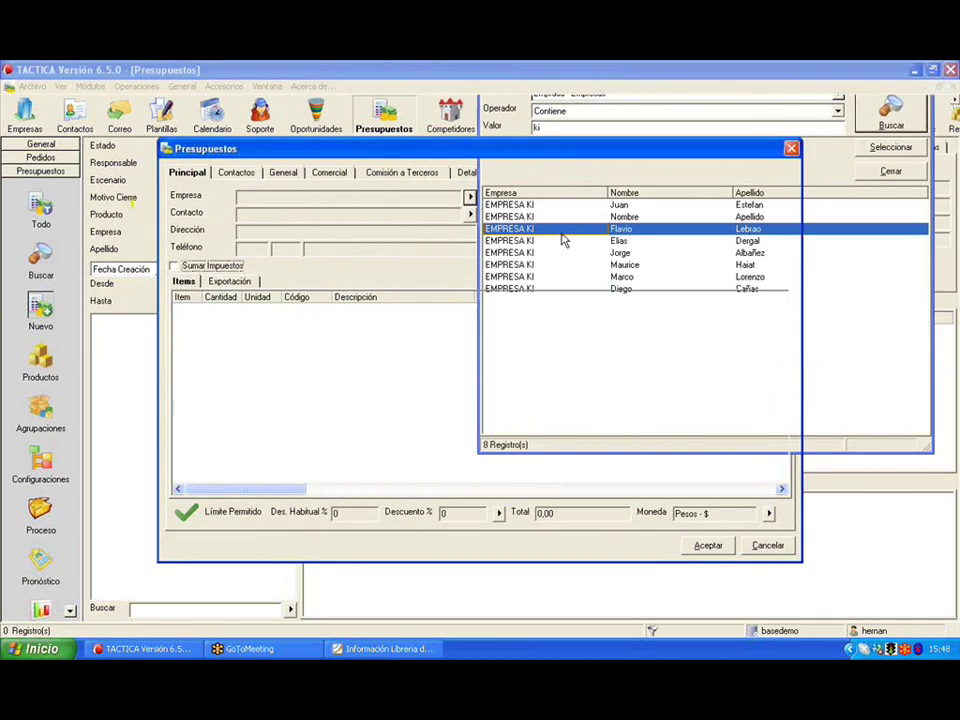
pyautogui.rightClick(340, 364)
pyautogui.click(369, 377)
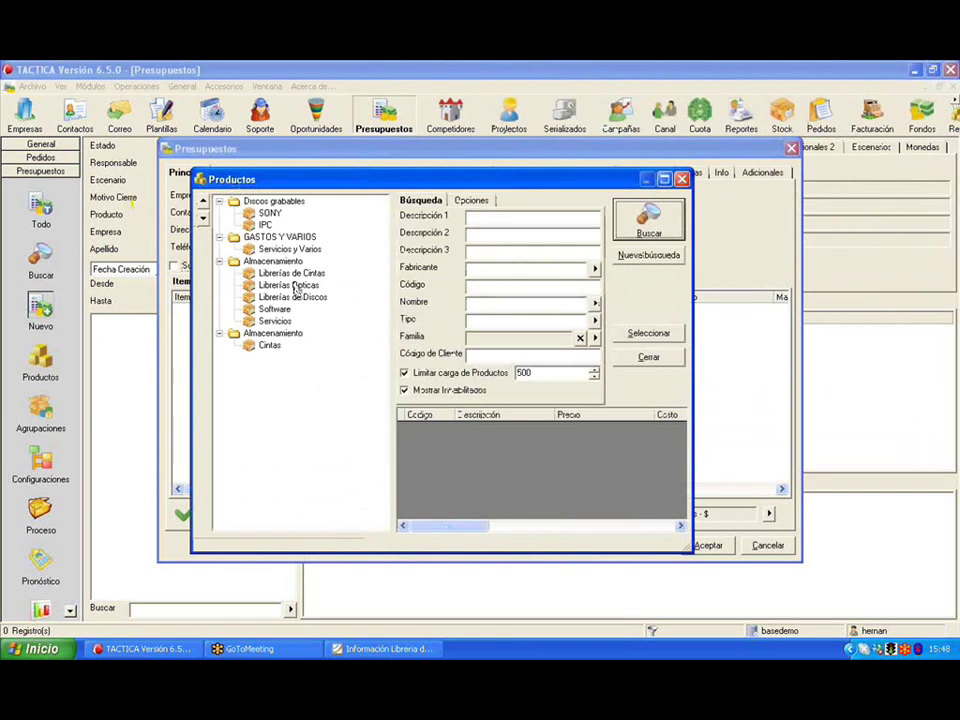
pyautogui.click(302, 285)
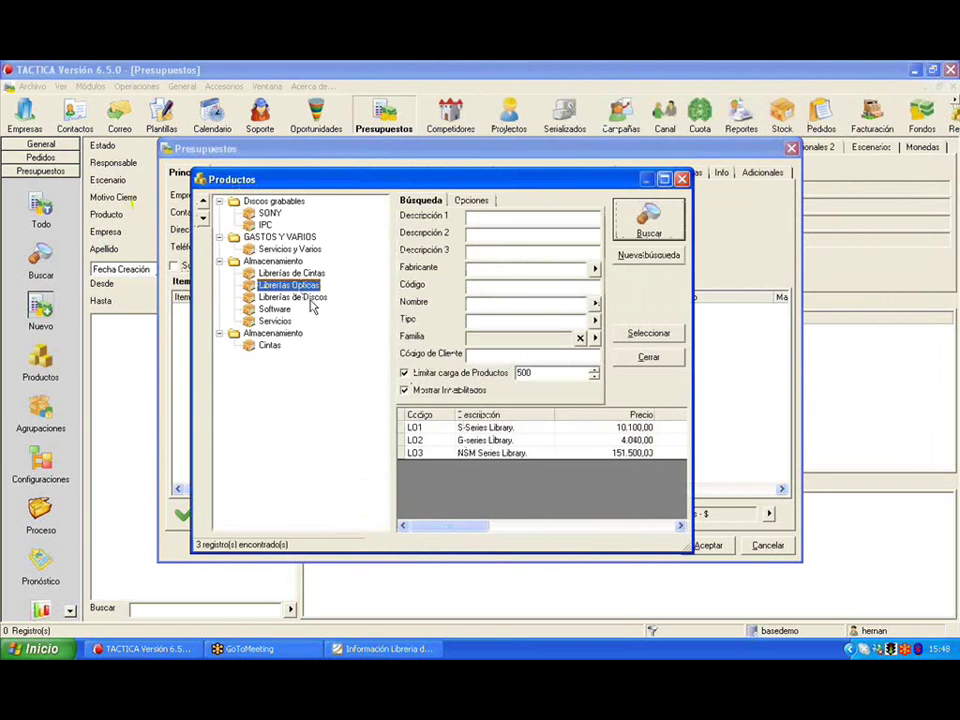
pyautogui.click(293, 297)
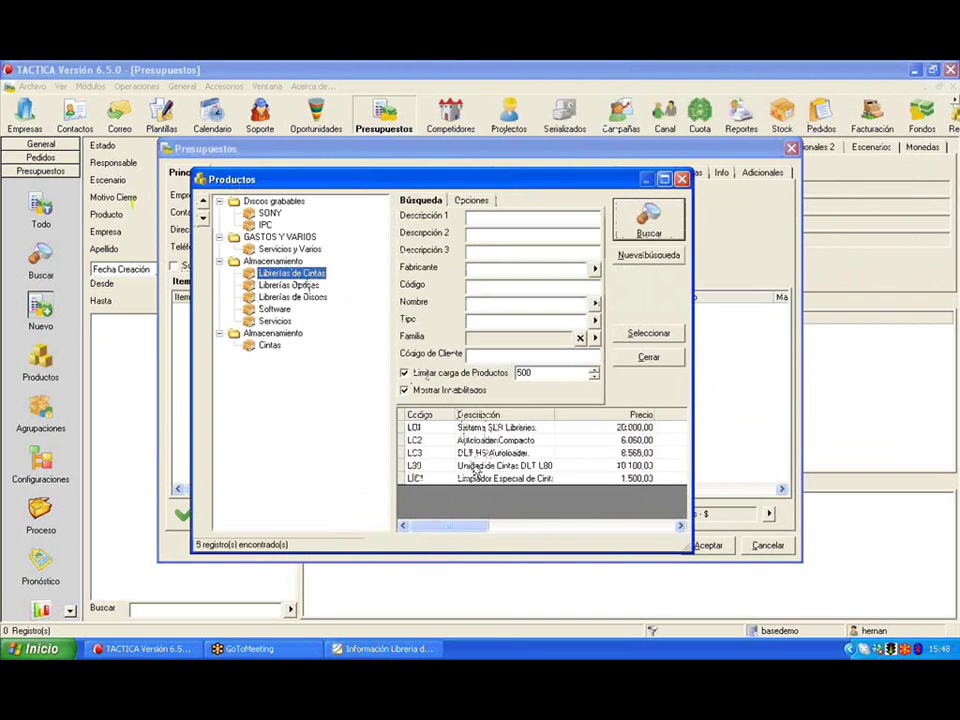
pyautogui.click(474, 465)
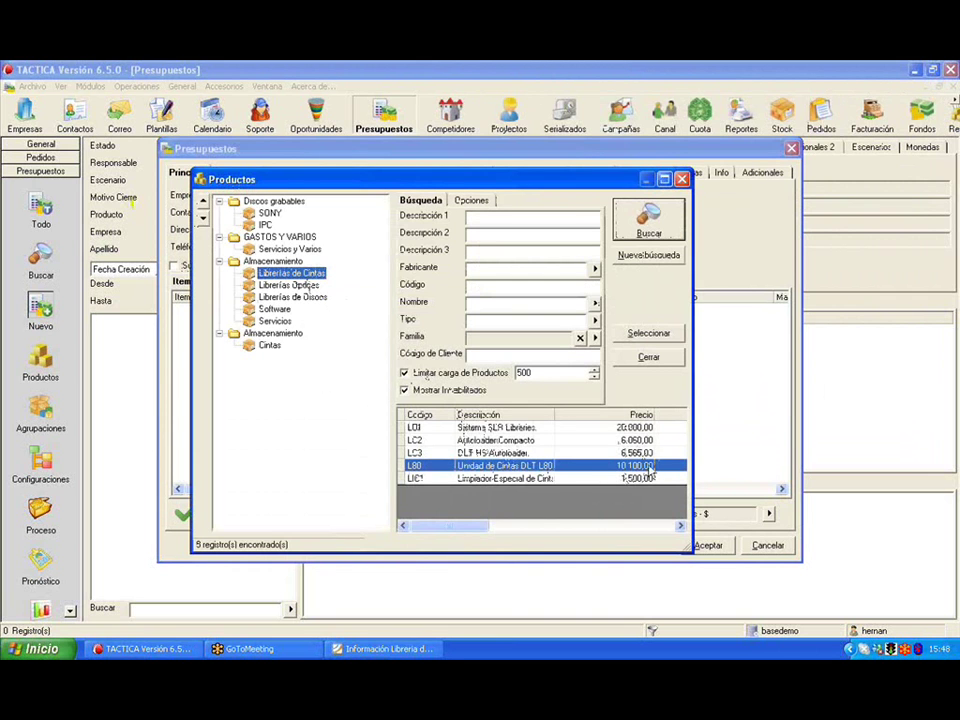
pyautogui.moveTo(568, 185); pyautogui.dragTo(502, 175)
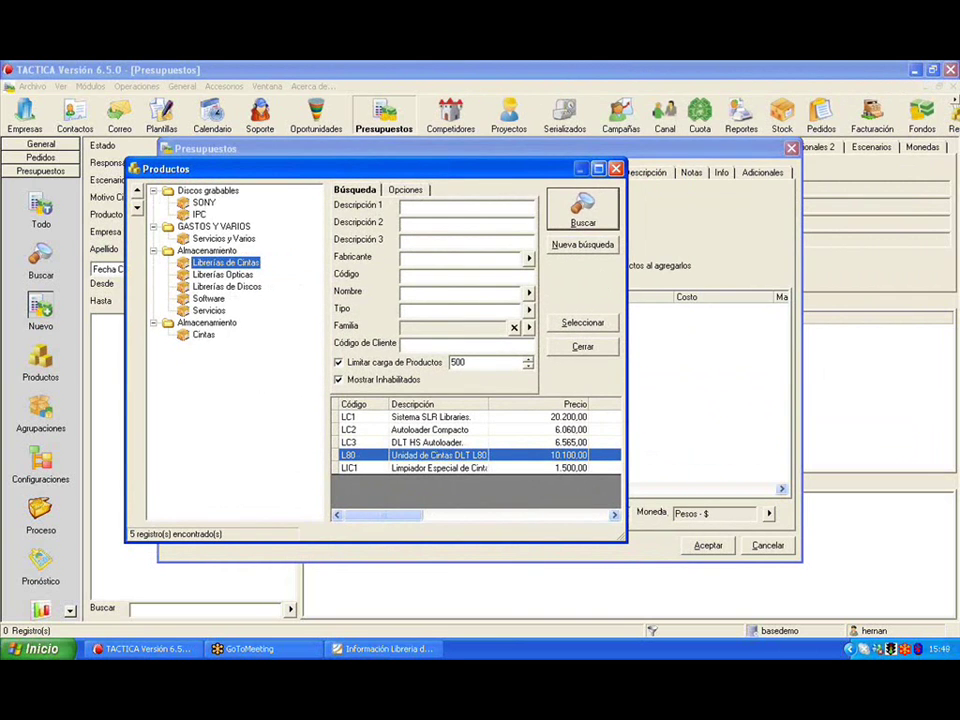
pyautogui.click(583, 322)
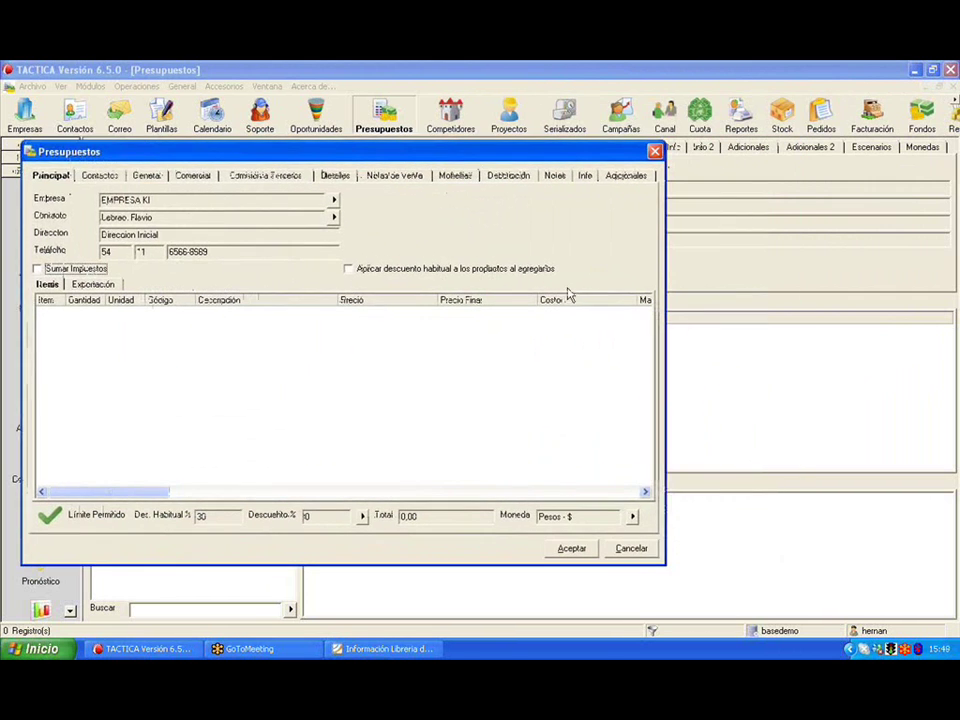
# Set the quote's currency to Dólares Estadounidenses.
pyautogui.click(632, 516)
pyautogui.doubleClick(680, 475)
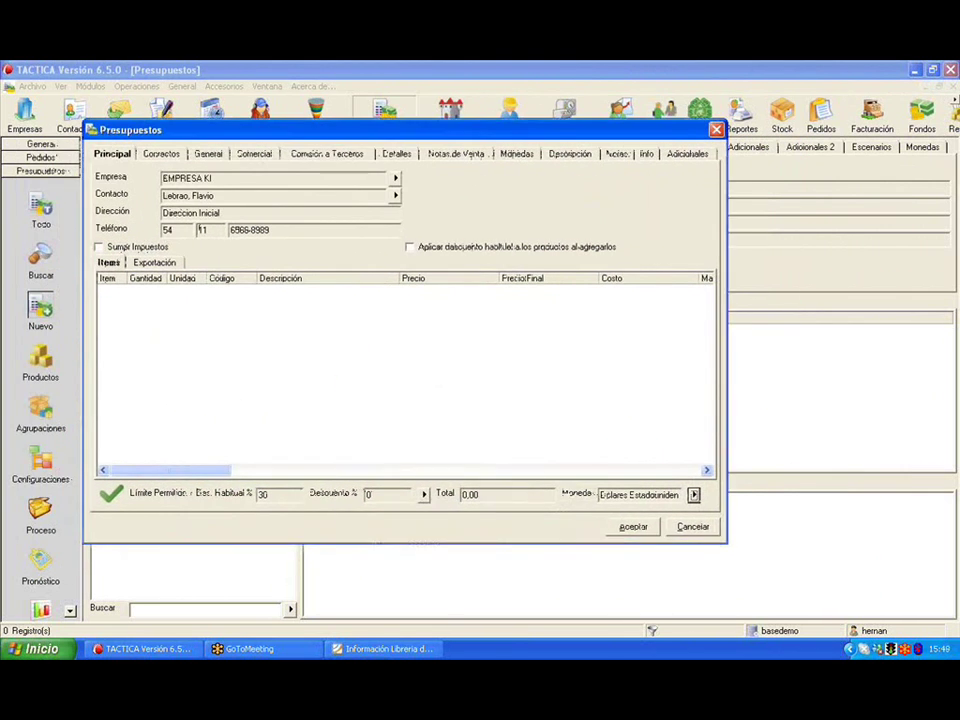
pyautogui.press('F4')
pyautogui.click(583, 273)
# Select product L80 from Librerías de Cintas for the quote, check its client-specific unit price, then cancel the item.
pyautogui.rightClick(401, 328)
pyautogui.click(417, 337)
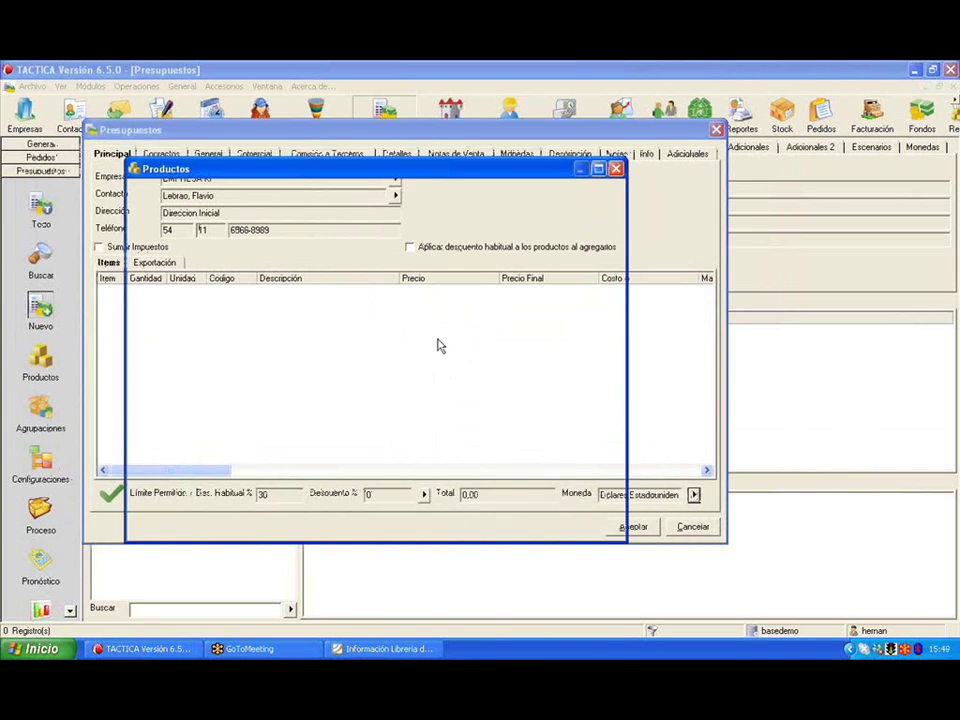
pyautogui.click(225, 263)
pyautogui.click(430, 455)
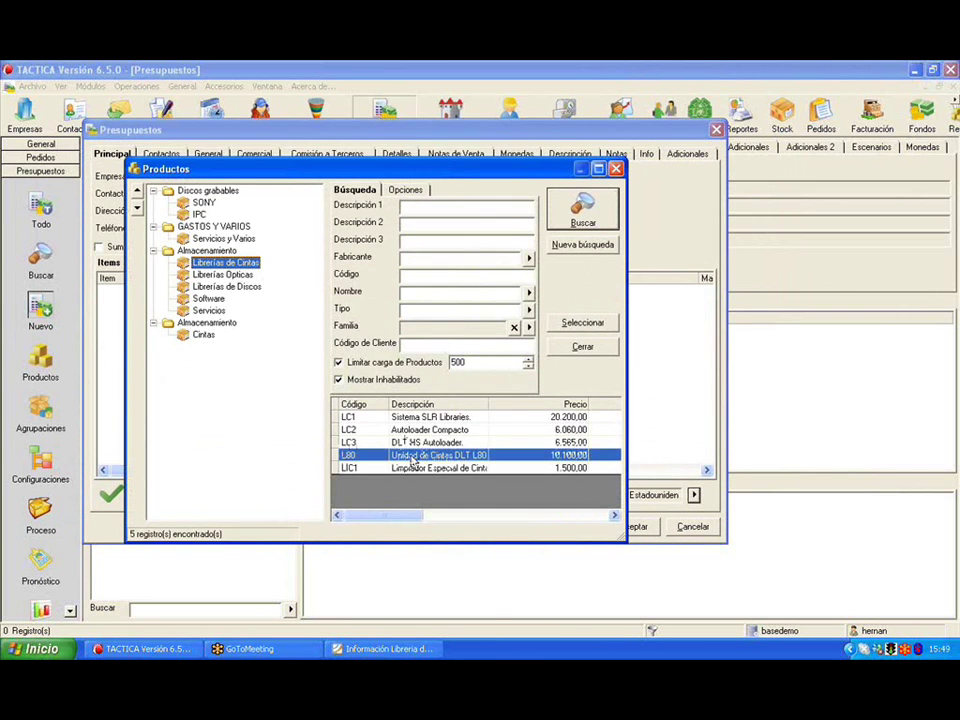
pyautogui.doubleClick(430, 455)
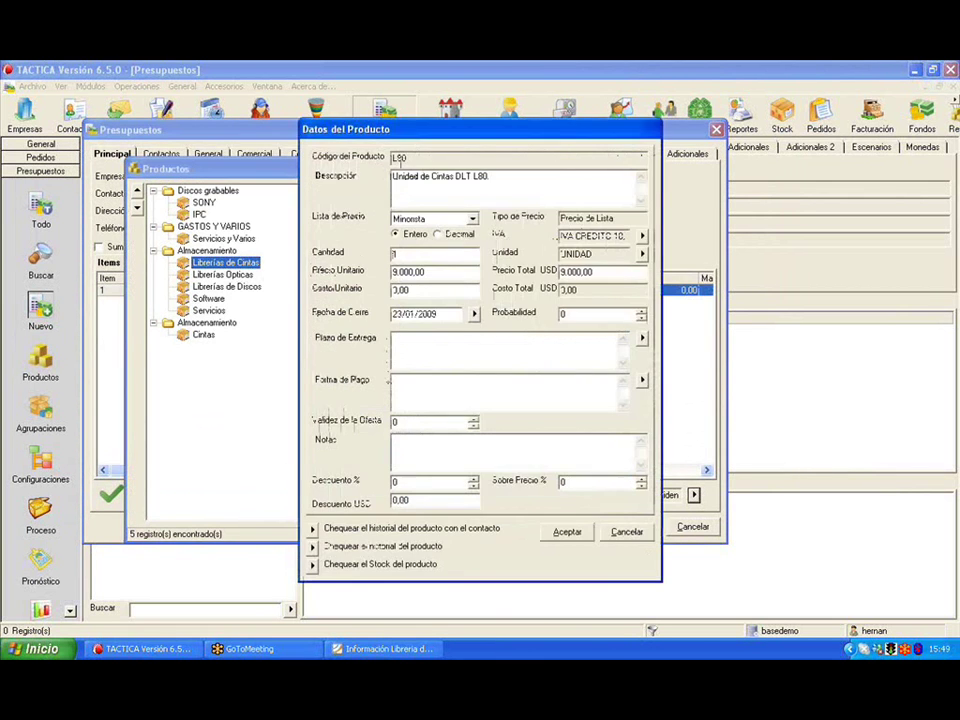
pyautogui.click(456, 274)
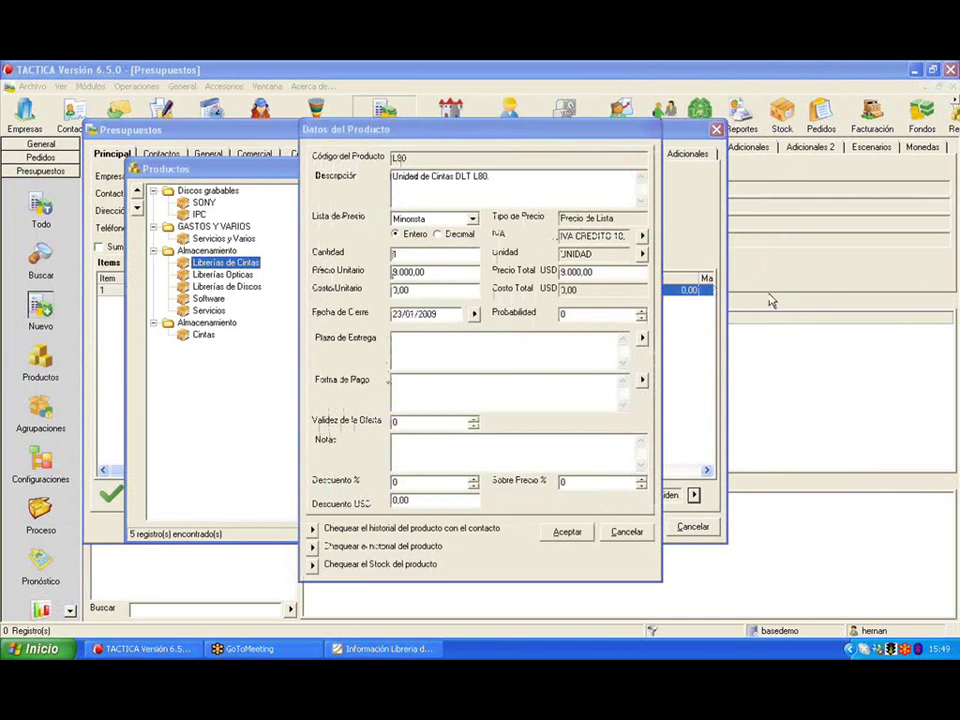
pyautogui.click(407, 271)
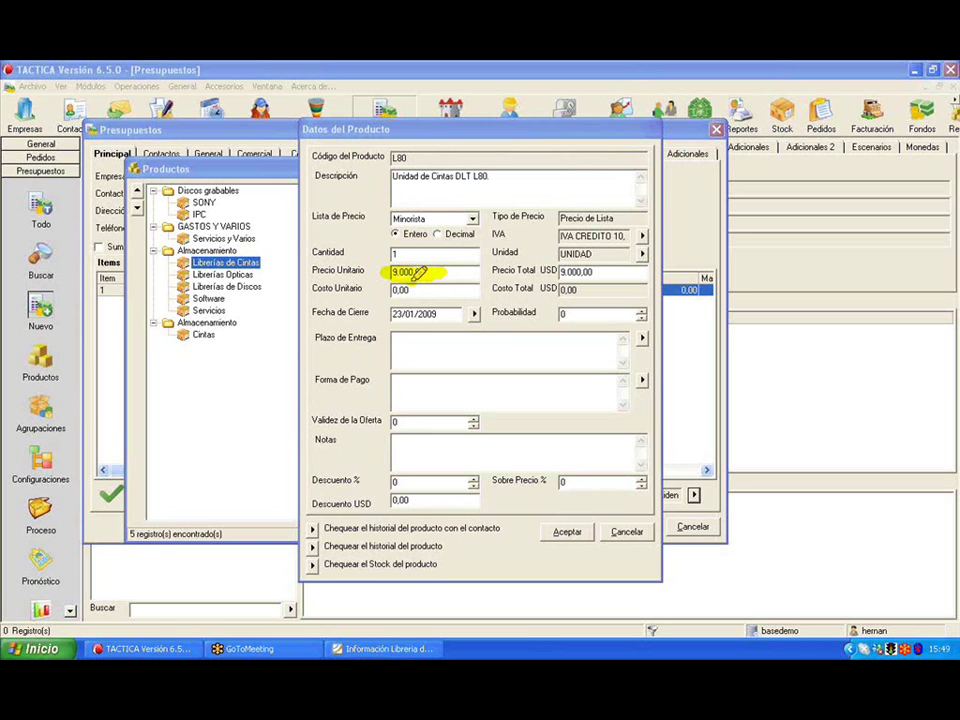
pyautogui.moveTo(418, 273); pyautogui.dragTo(430, 276)
pyautogui.click(627, 531)
# Open product L80 for editing from the catalogue and view its client prices and assembly components.
pyautogui.rightClick(455, 453)
pyautogui.click(513, 497)
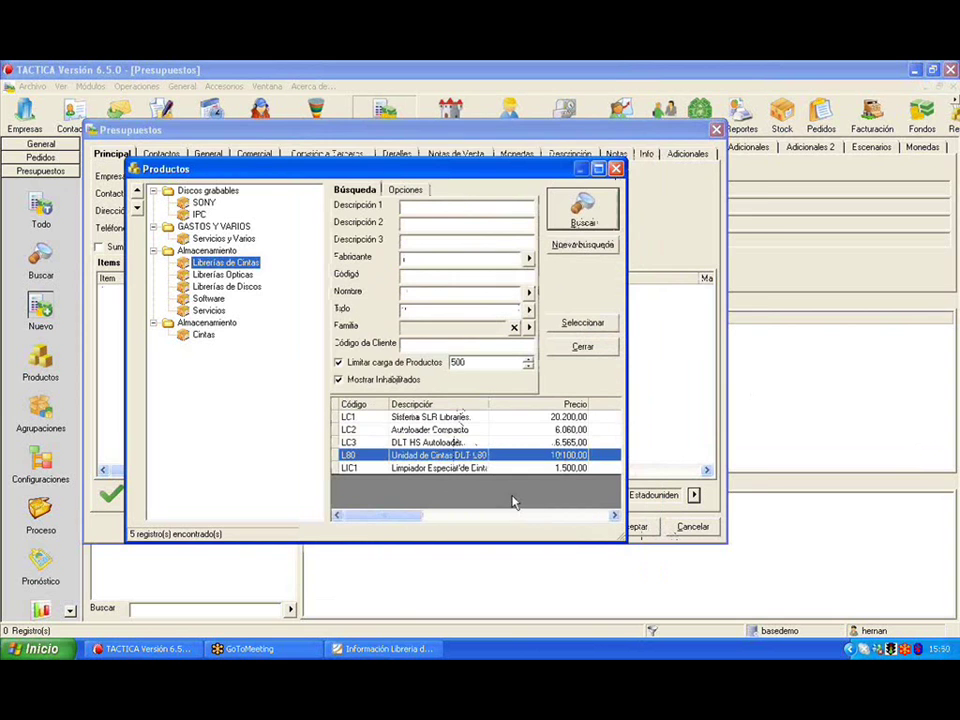
pyautogui.moveTo(523, 161); pyautogui.dragTo(426, 150)
pyautogui.click(488, 183)
pyautogui.click(527, 178)
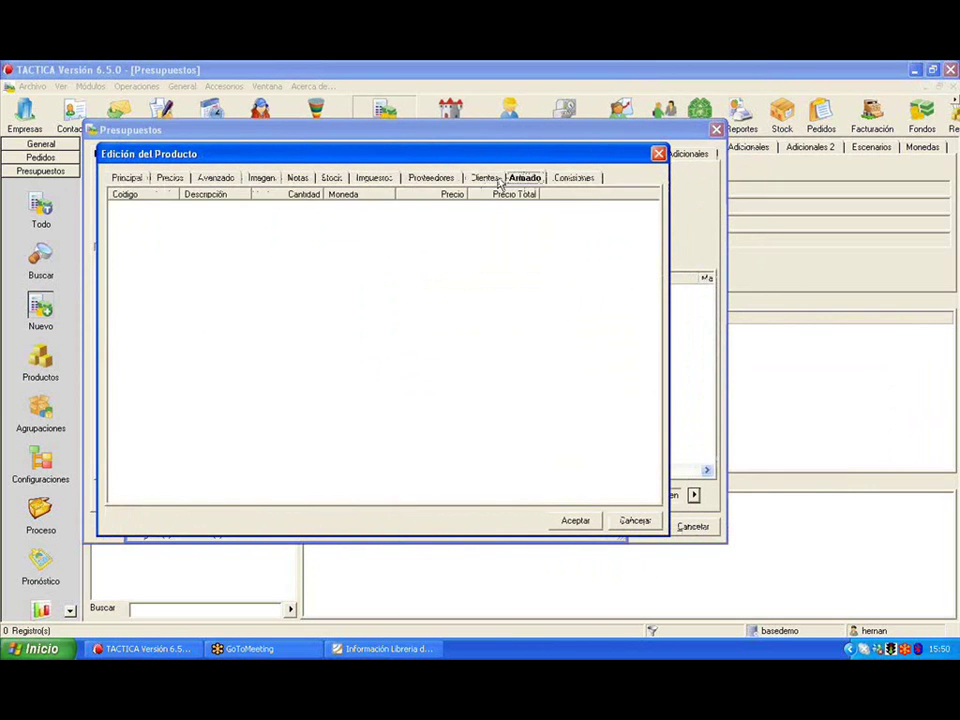
# View the client prices of product L80, check EMPRESA A's price history, and close it.
pyautogui.click(499, 183)
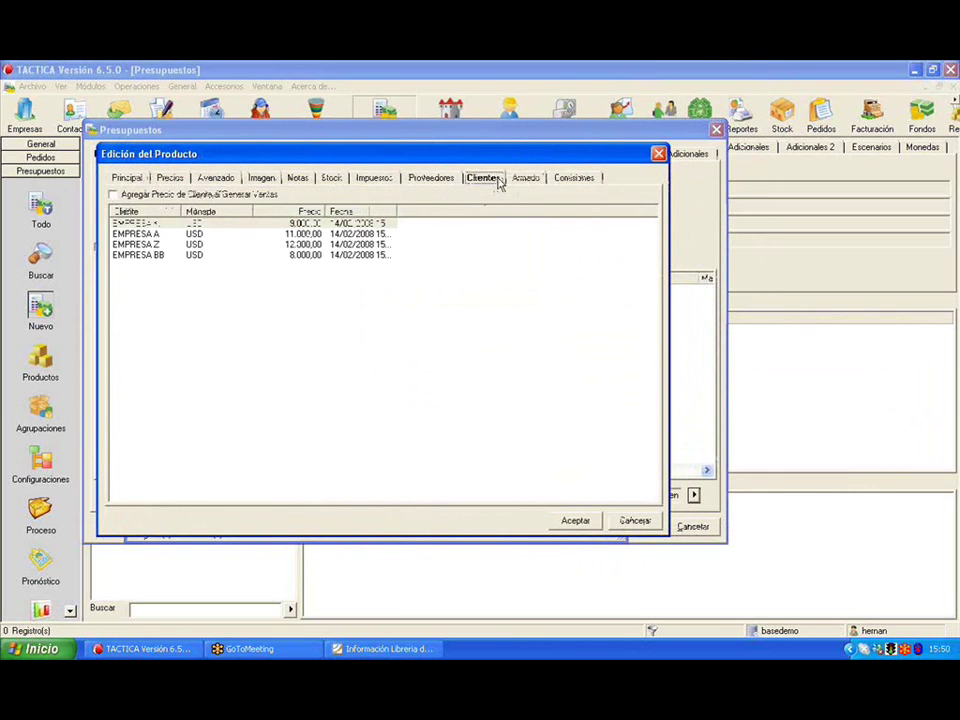
pyautogui.rightClick(353, 225)
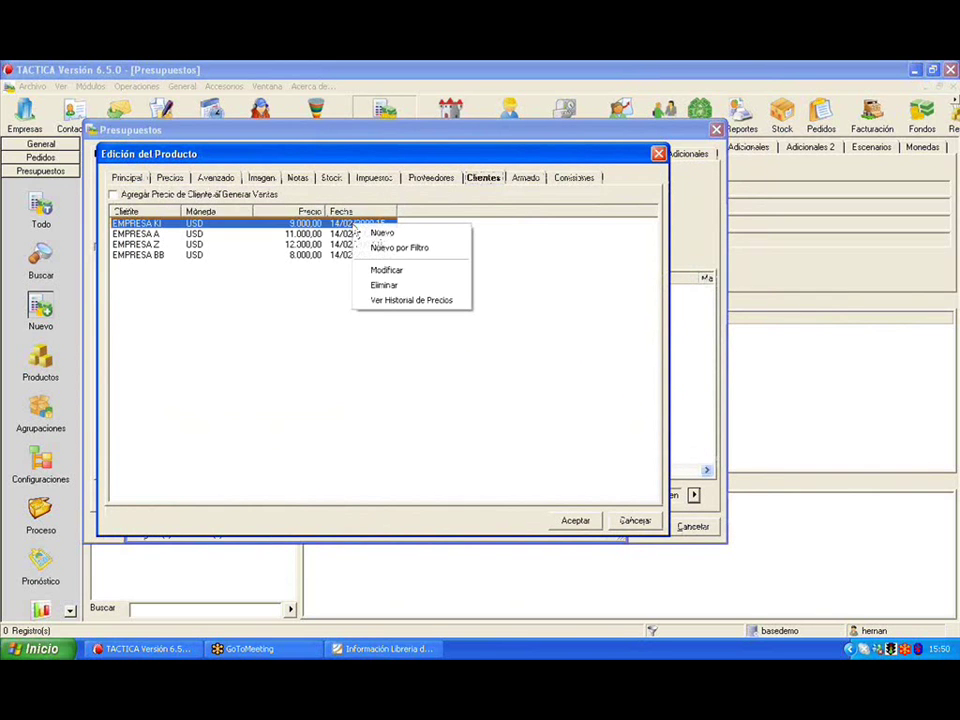
pyautogui.click(336, 233)
pyautogui.rightClick(337, 235)
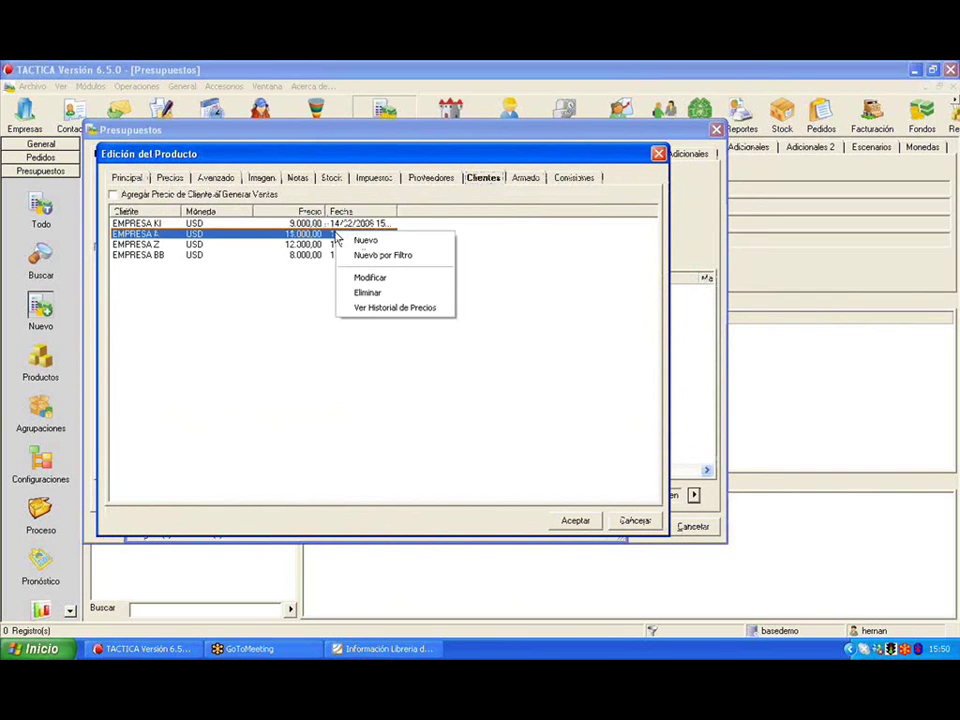
pyautogui.click(420, 307)
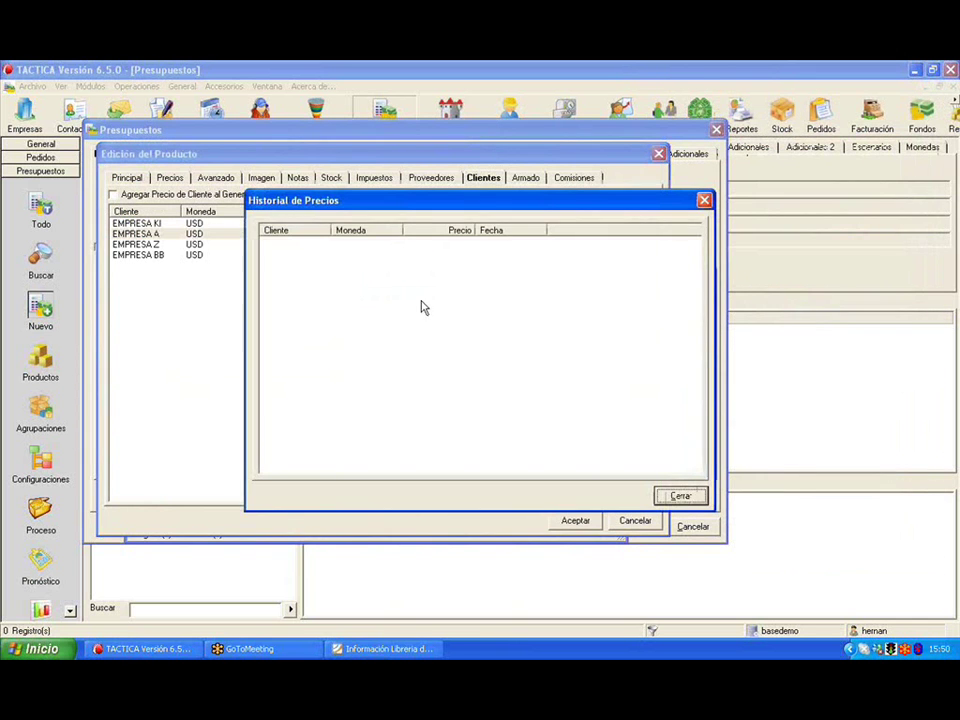
pyautogui.moveTo(640, 206); pyautogui.dragTo(484, 266)
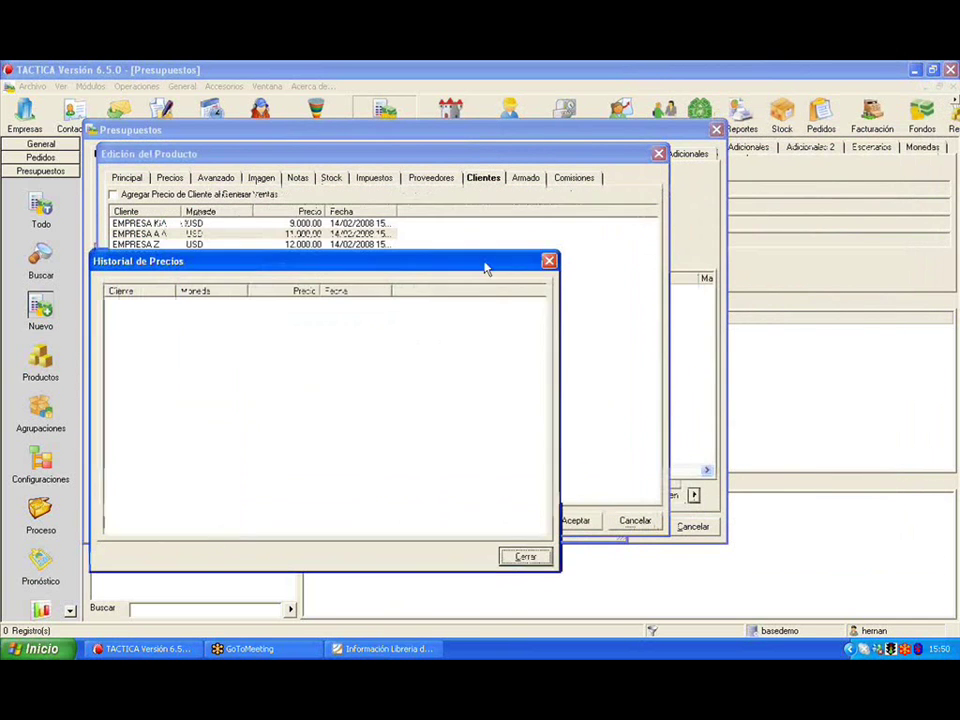
pyautogui.click(549, 262)
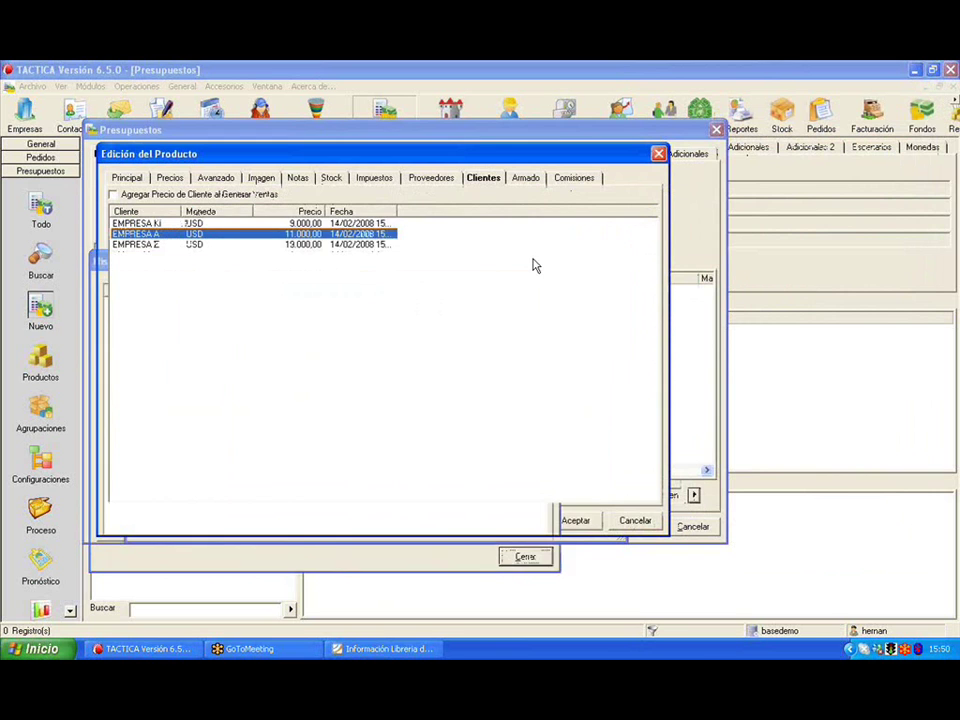
# Enable price history keeping and price updates on sales for EMPRESA KI's client price, and save product L80.
pyautogui.rightClick(382, 226)
pyautogui.click(444, 272)
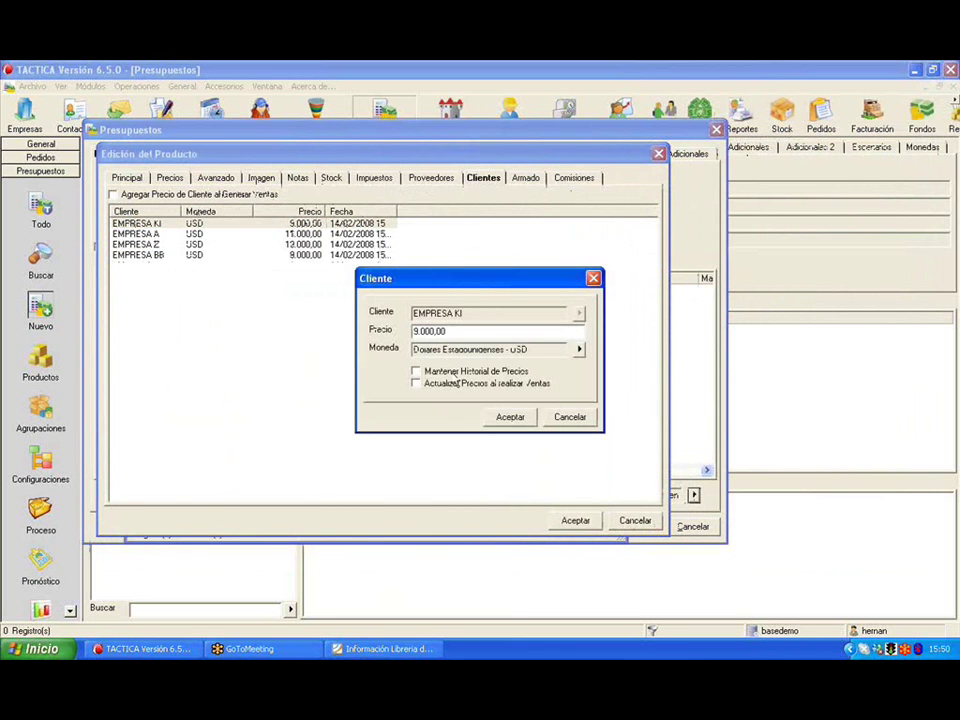
pyautogui.click(452, 372)
pyautogui.click(456, 384)
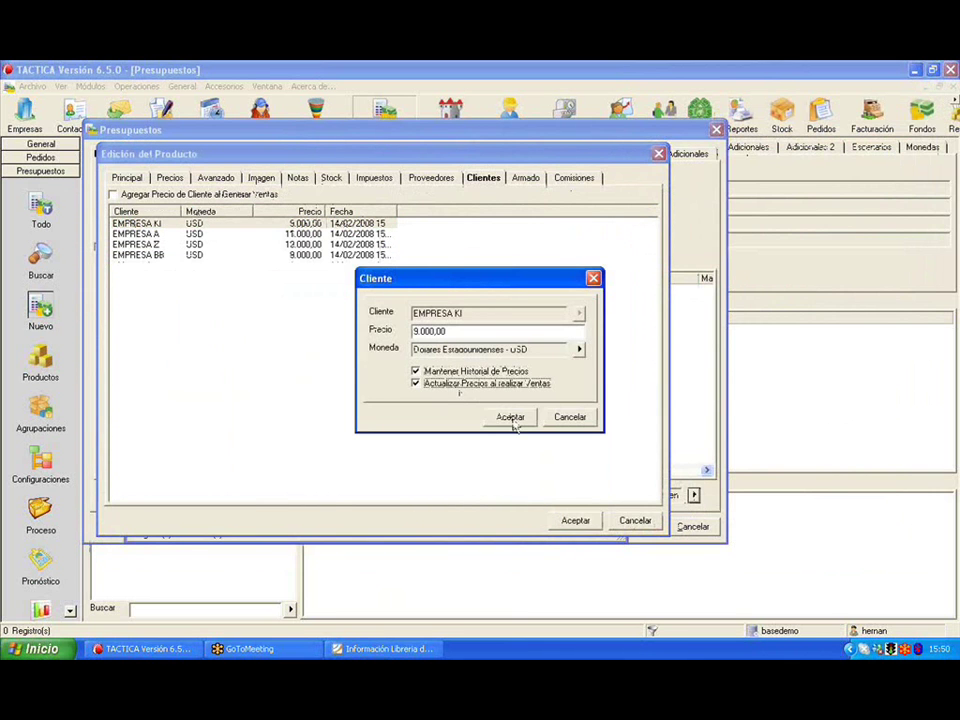
pyautogui.click(510, 417)
pyautogui.click(575, 520)
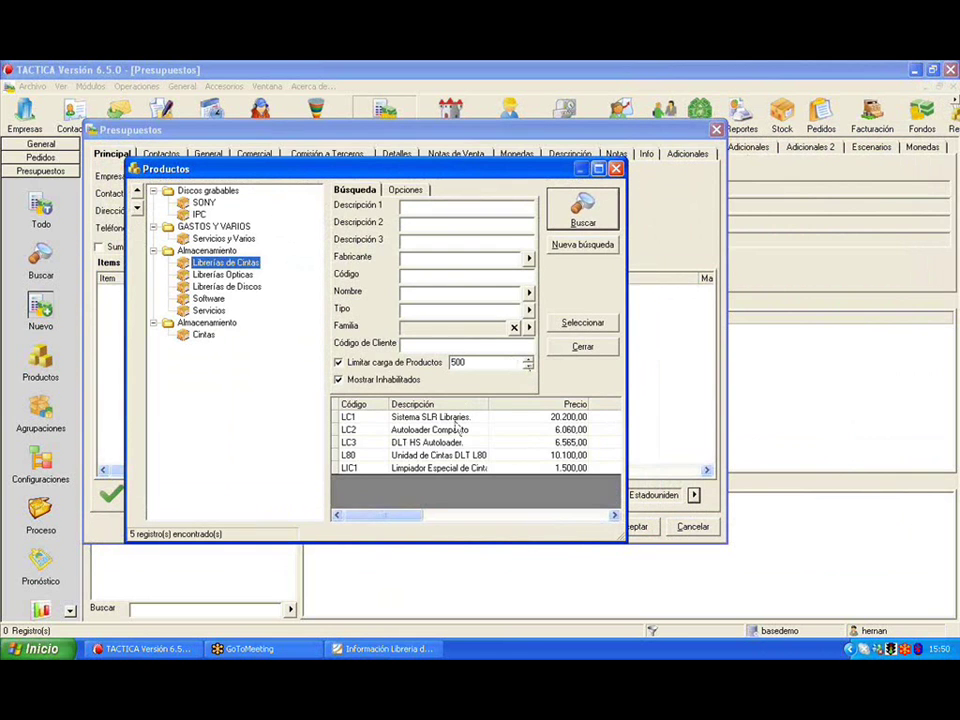
# Reopen product L80, set EMPRESA KI's client price to 8000, and save the product.
pyautogui.click(450, 442)
pyautogui.rightClick(453, 455)
pyautogui.click(453, 455)
pyautogui.rightClick(453, 456)
pyautogui.click(478, 499)
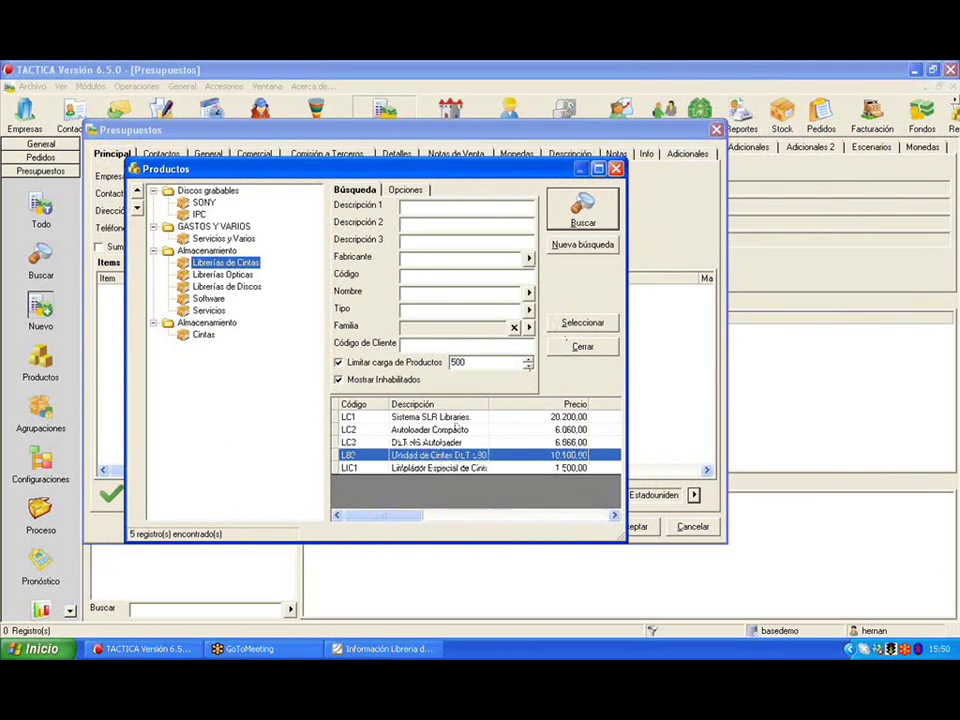
pyautogui.click(580, 188)
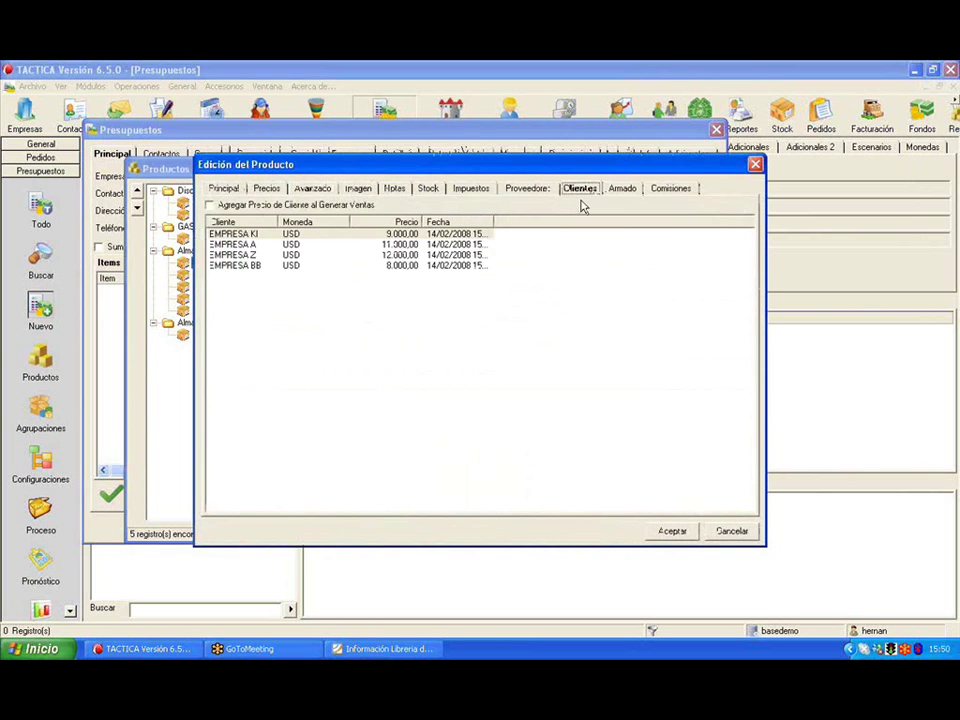
pyautogui.rightClick(457, 237)
pyautogui.click(488, 284)
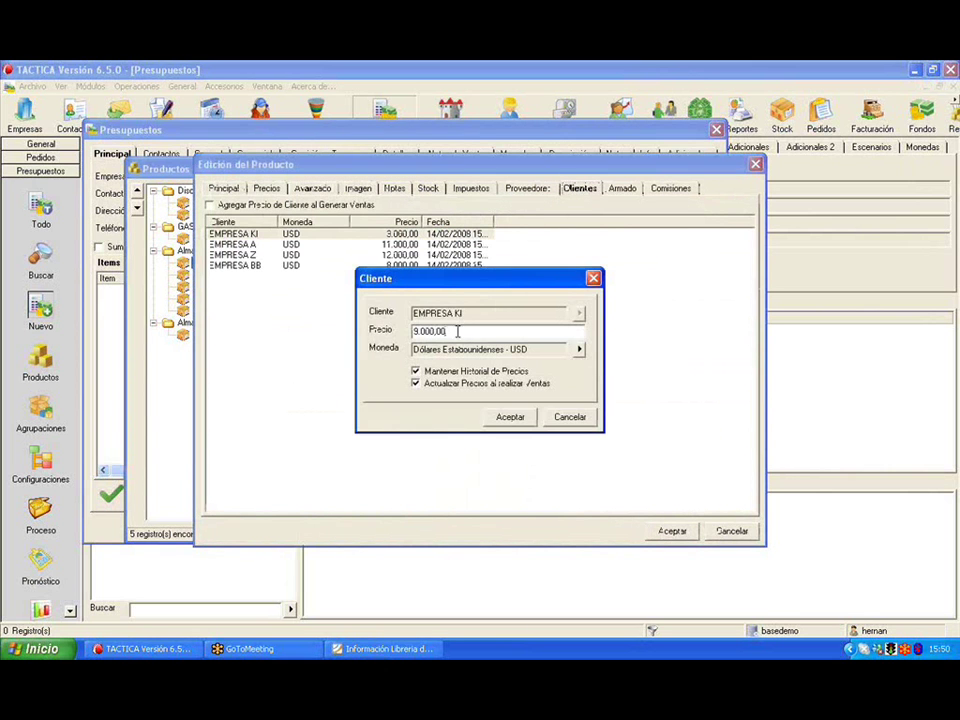
pyautogui.write('8000')
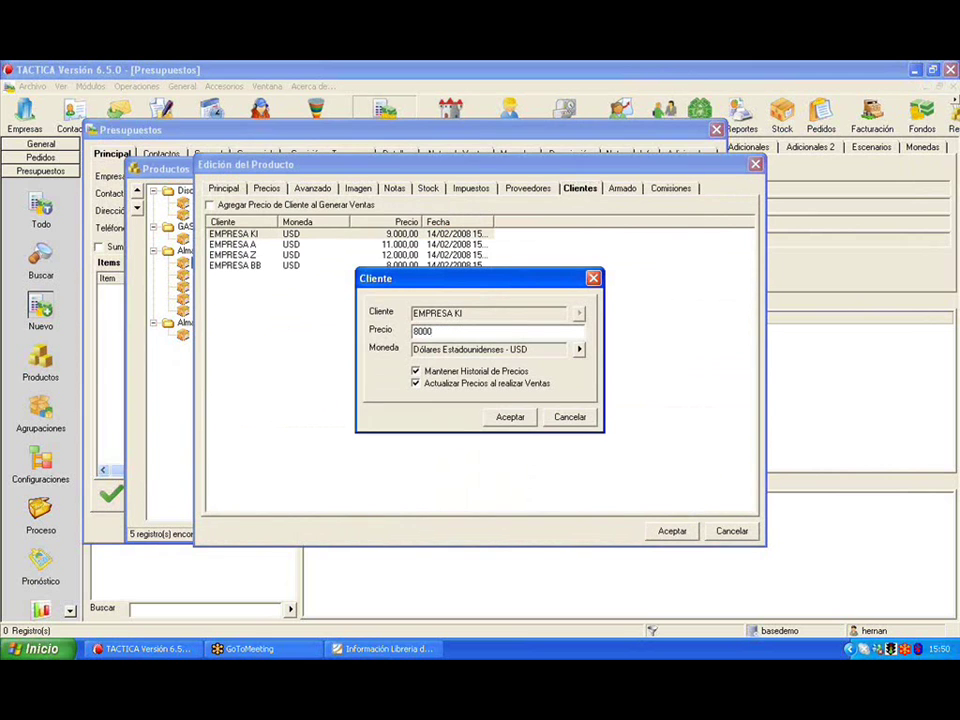
pyautogui.click(509, 416)
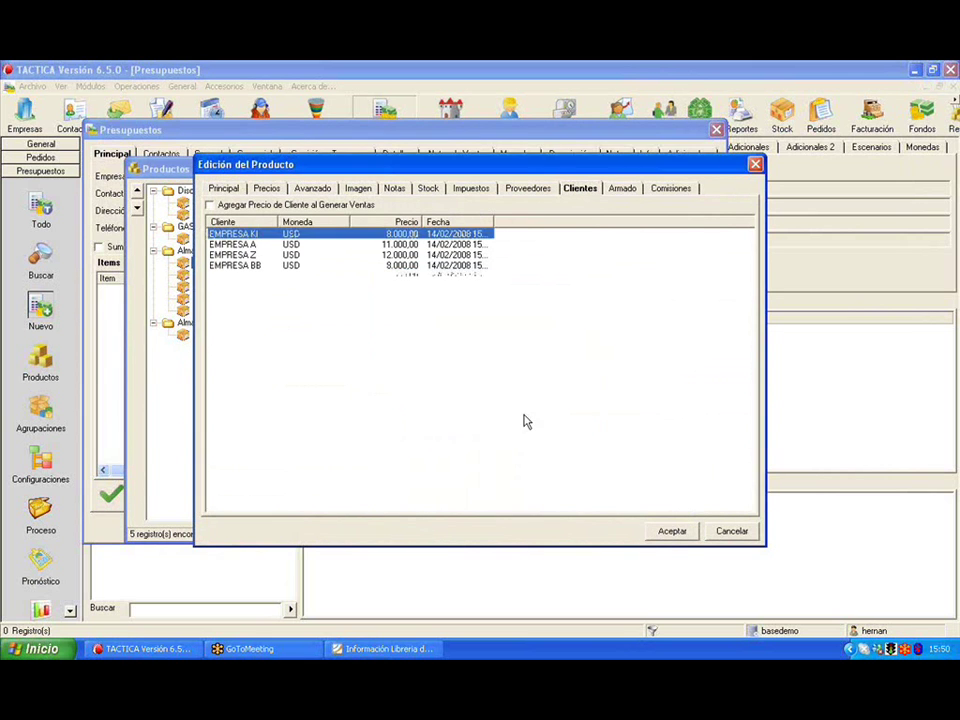
pyautogui.click(671, 533)
# Reopen product L80 and compare EMPRESA KI's price history with its current client price, then close the history.
pyautogui.click(461, 455)
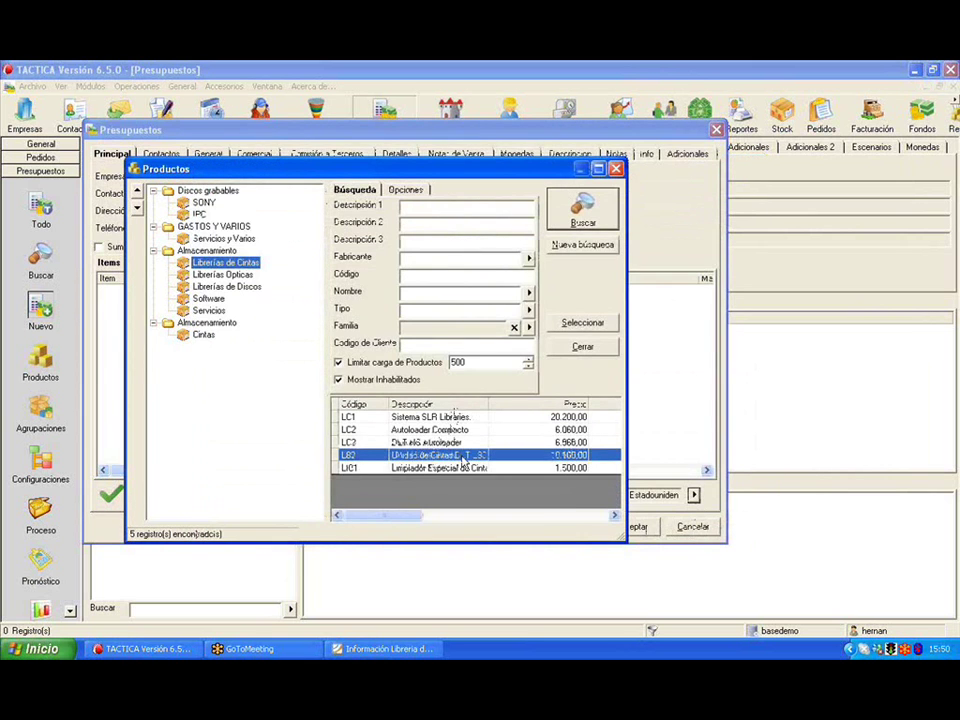
pyautogui.rightClick(461, 455)
pyautogui.click(522, 506)
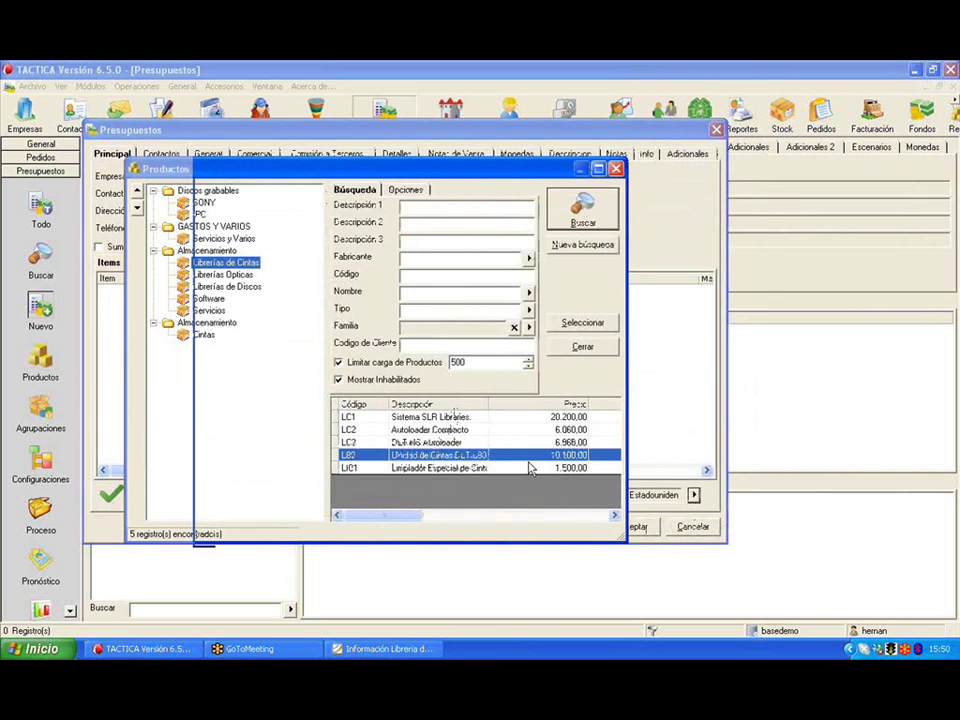
pyautogui.click(580, 188)
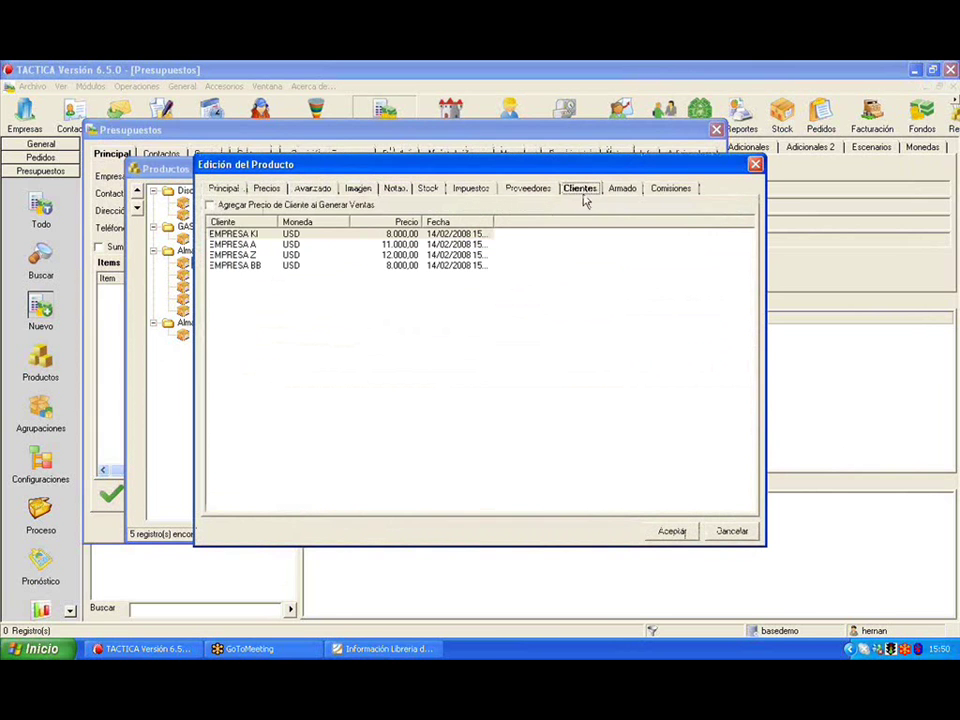
pyautogui.rightClick(464, 238)
pyautogui.click(517, 313)
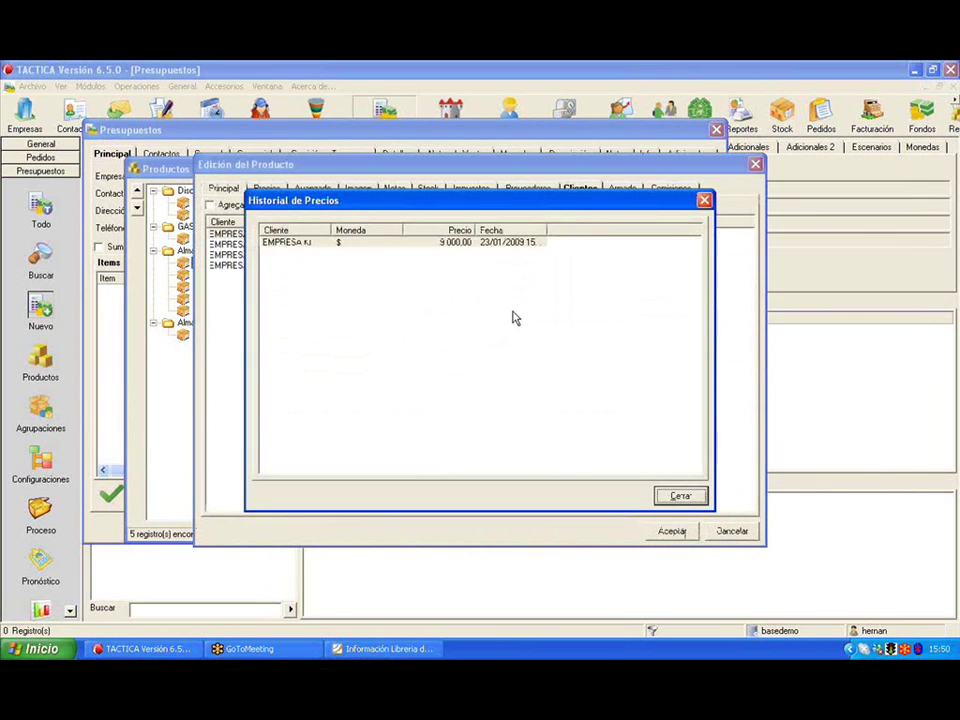
pyautogui.moveTo(472, 207); pyautogui.dragTo(435, 285)
pyautogui.click(775, 265)
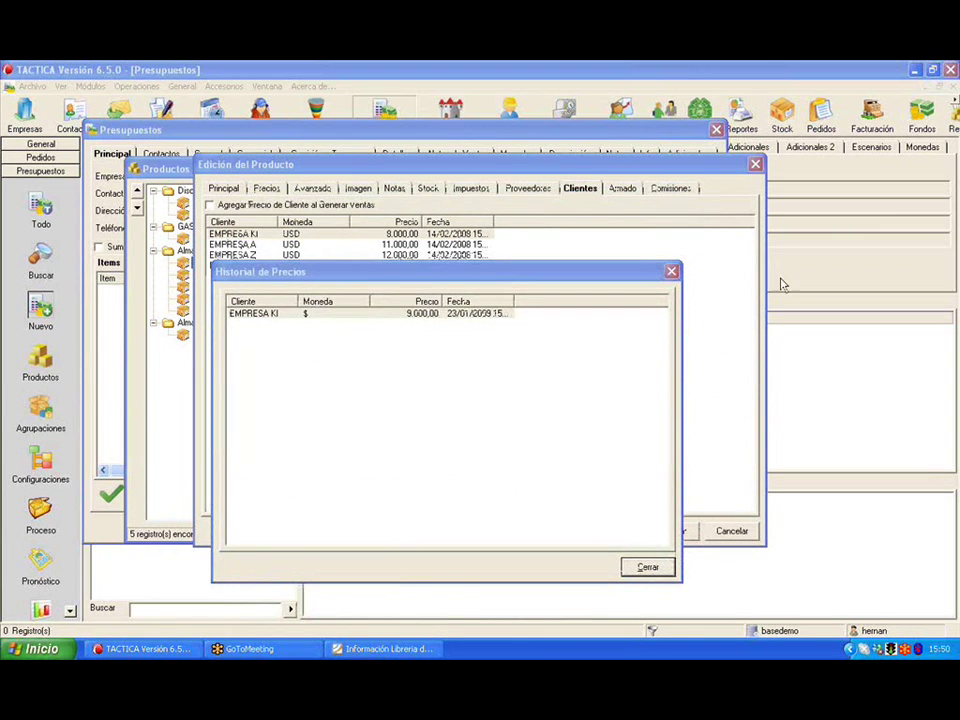
pyautogui.moveTo(548, 304)
pyautogui.mouseDown()
pyautogui.moveTo(274, 293)
pyautogui.moveTo(347, 279)
pyautogui.mouseUp()
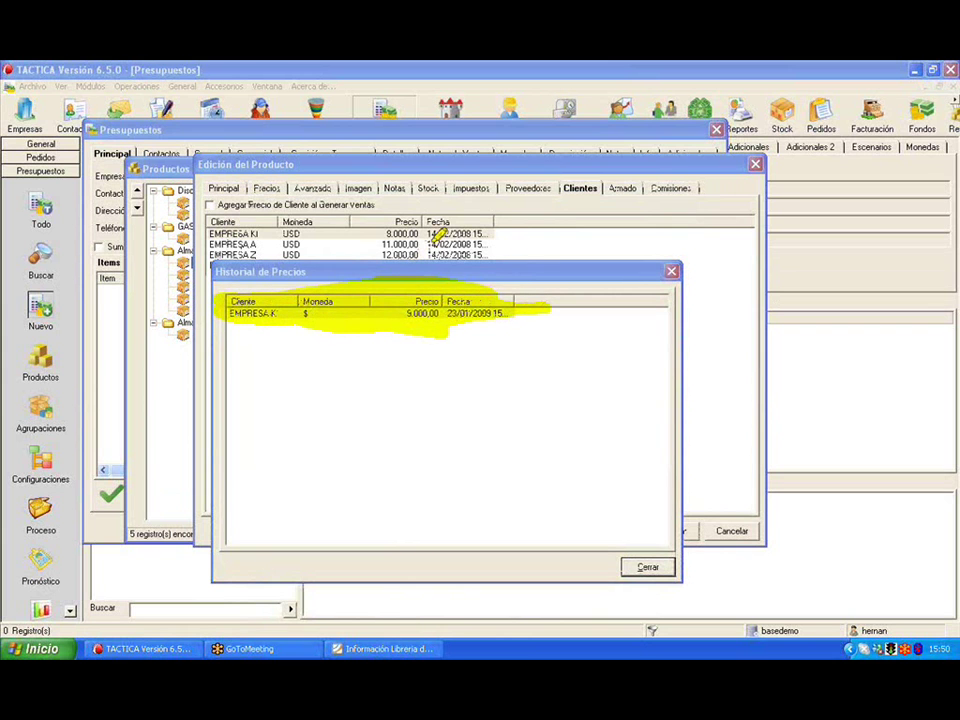
pyautogui.moveTo(341, 227)
pyautogui.mouseDown()
pyautogui.moveTo(212, 228)
pyautogui.moveTo(461, 214)
pyautogui.mouseUp()
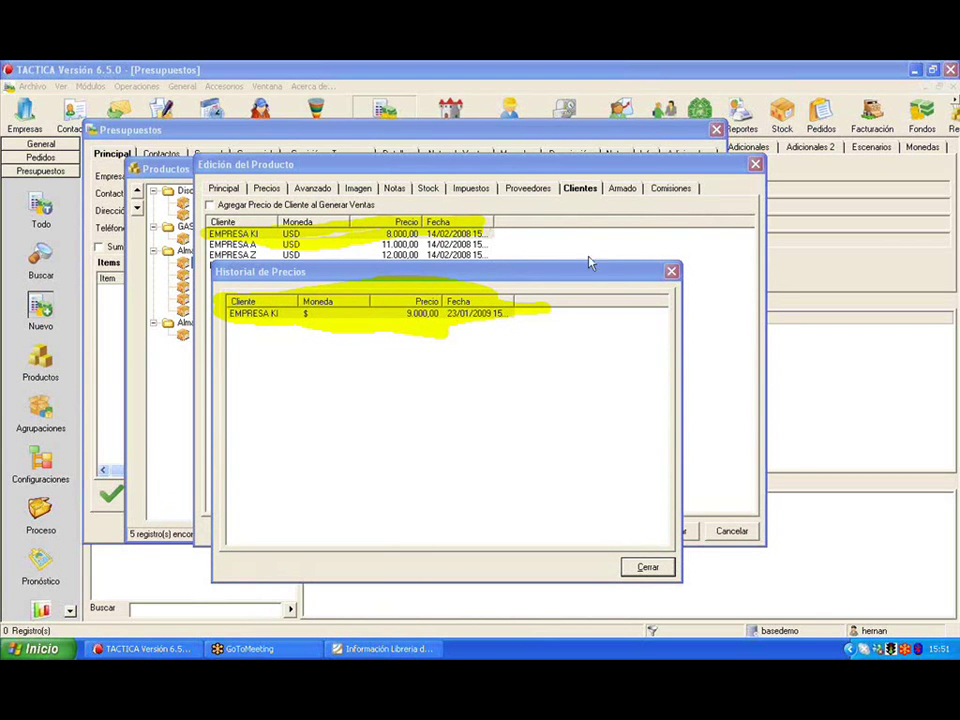
pyautogui.click(671, 271)
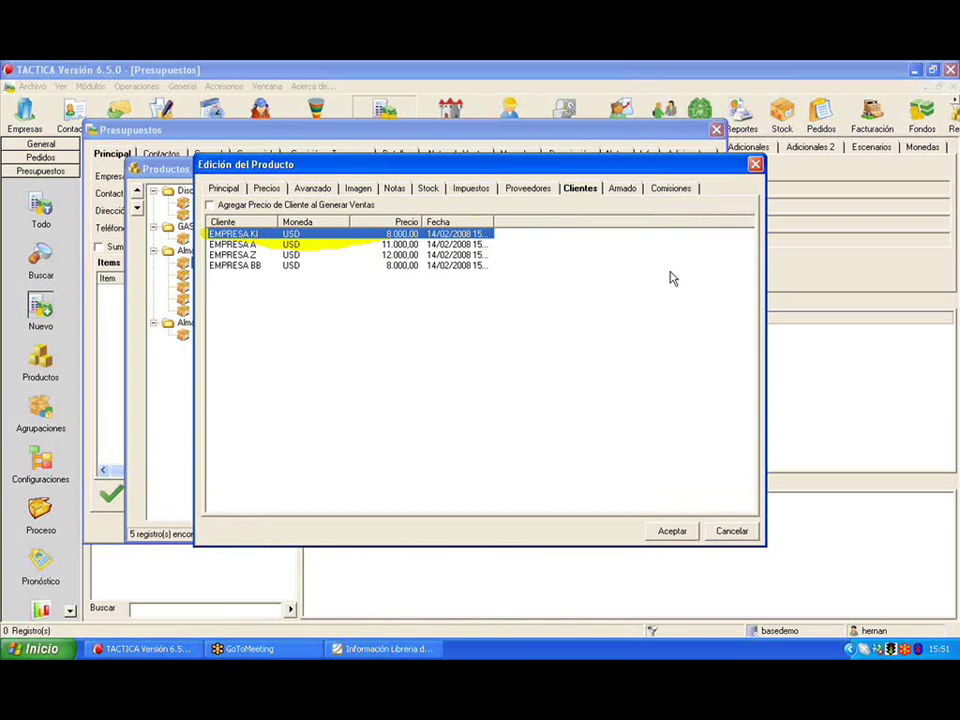
pyautogui.click(926, 327)
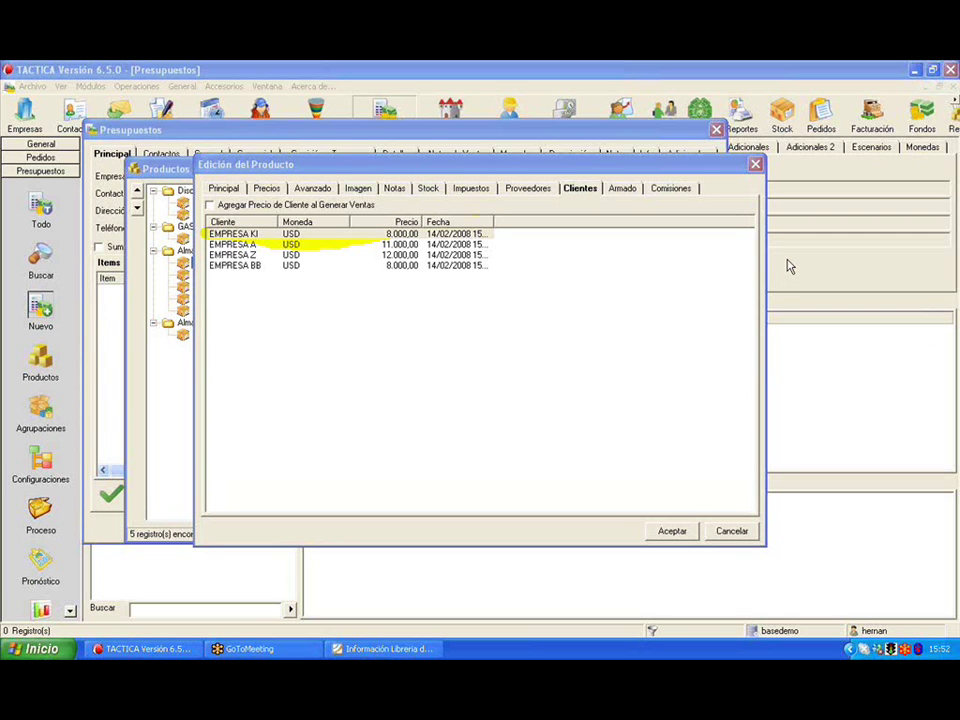
# Review the seller commission basis and general percentage set for product L80.
pyautogui.click(672, 189)
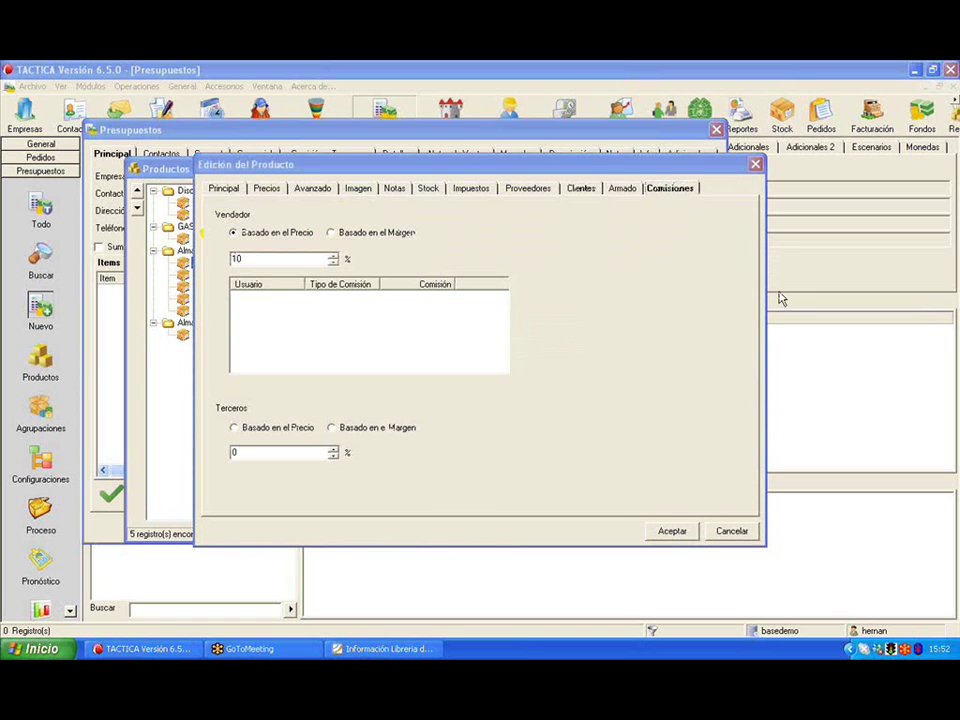
pyautogui.moveTo(318, 232)
pyautogui.mouseDown()
pyautogui.moveTo(236, 232)
pyautogui.moveTo(424, 226)
pyautogui.mouseUp()
pyautogui.moveTo(286, 258); pyautogui.dragTo(213, 251)
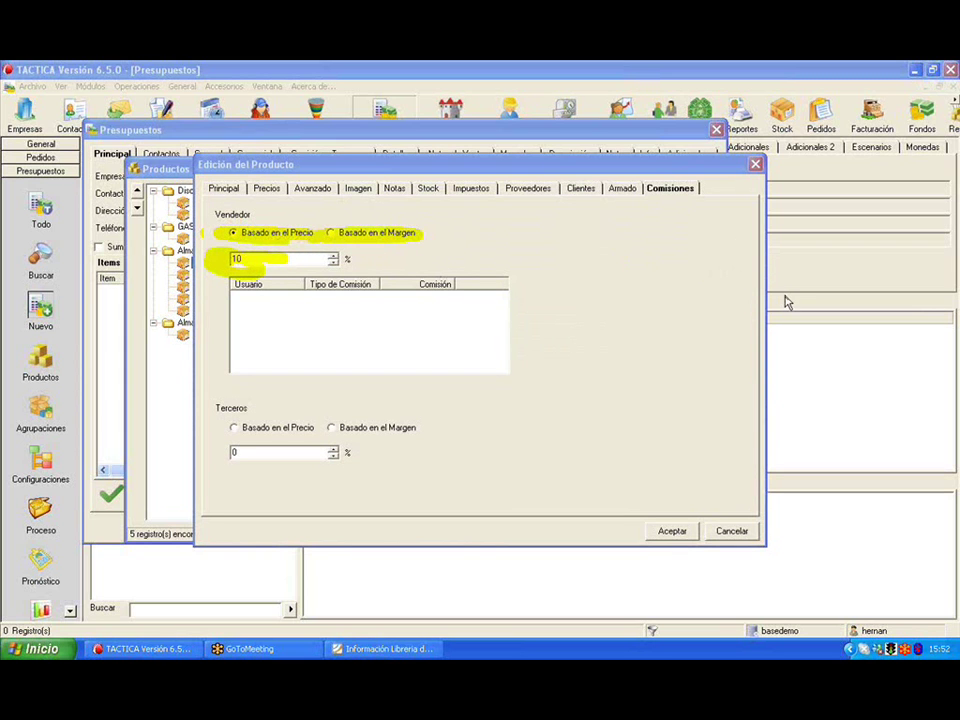
# Add a seller commission for the third listed user, based on price (Basado en el Precio) at 15 percent.
pyautogui.rightClick(318, 326)
pyautogui.click(328, 333)
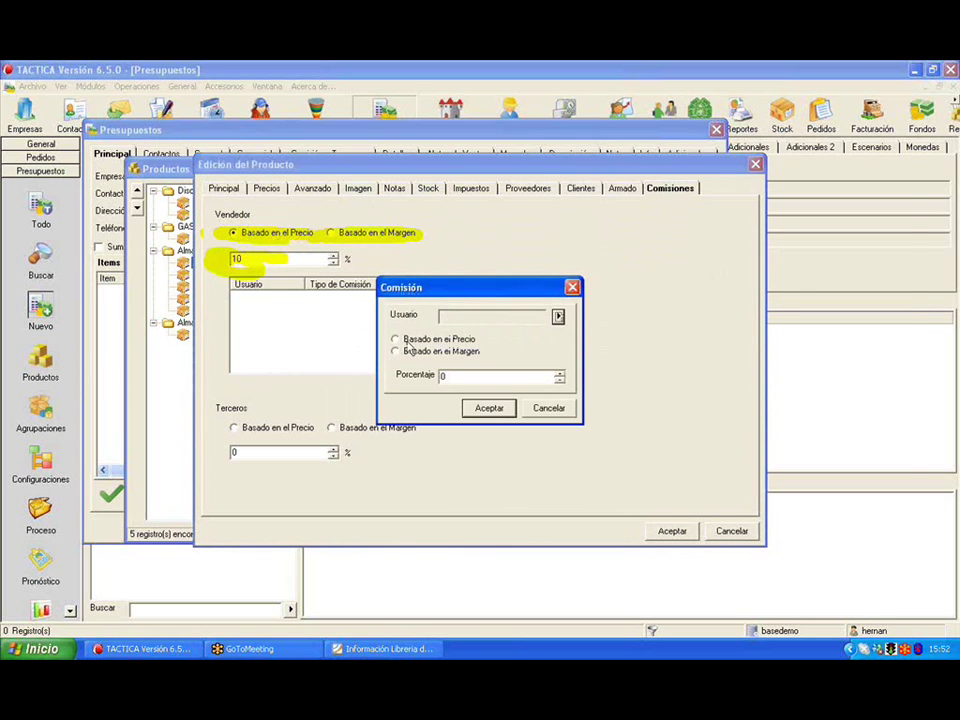
pyautogui.click(557, 317)
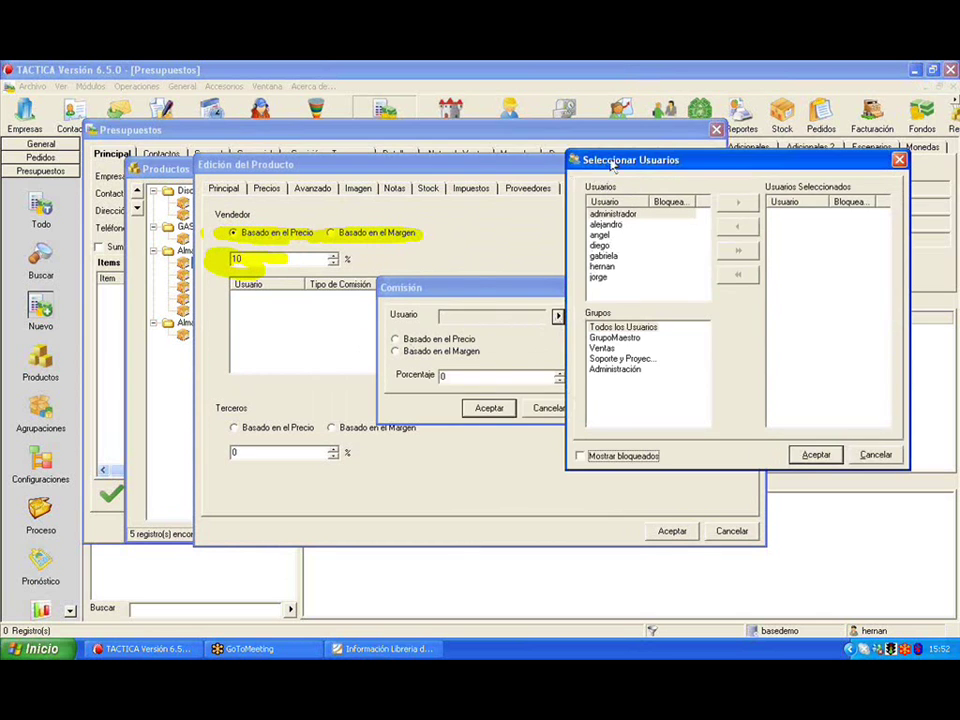
pyautogui.moveTo(606, 162); pyautogui.dragTo(486, 154)
pyautogui.doubleClick(480, 226)
pyautogui.click(678, 446)
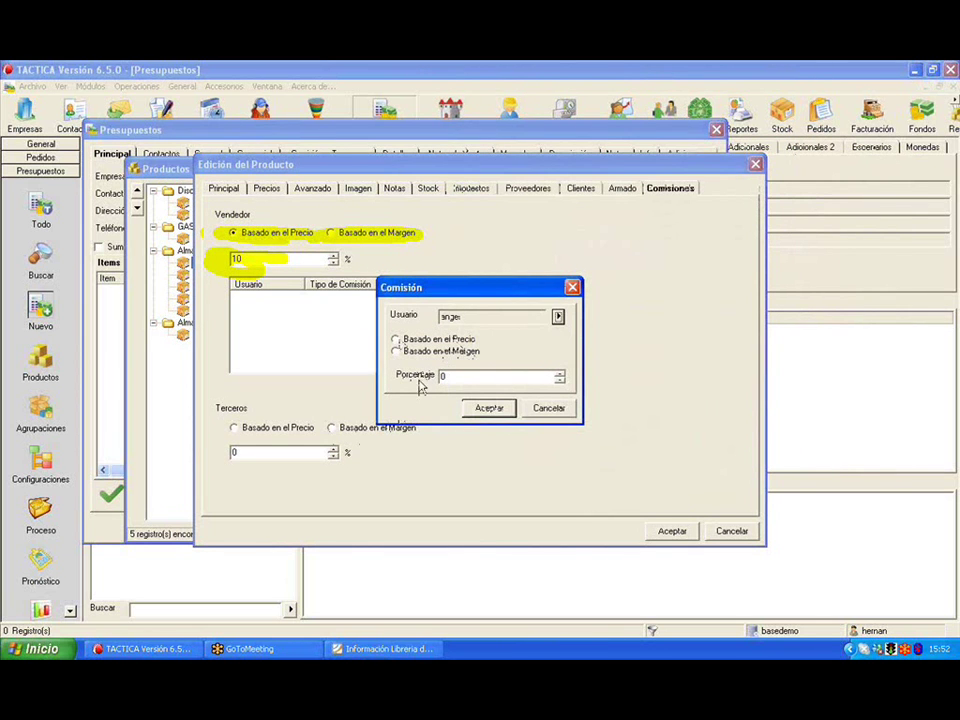
pyautogui.click(437, 340)
pyautogui.click(443, 353)
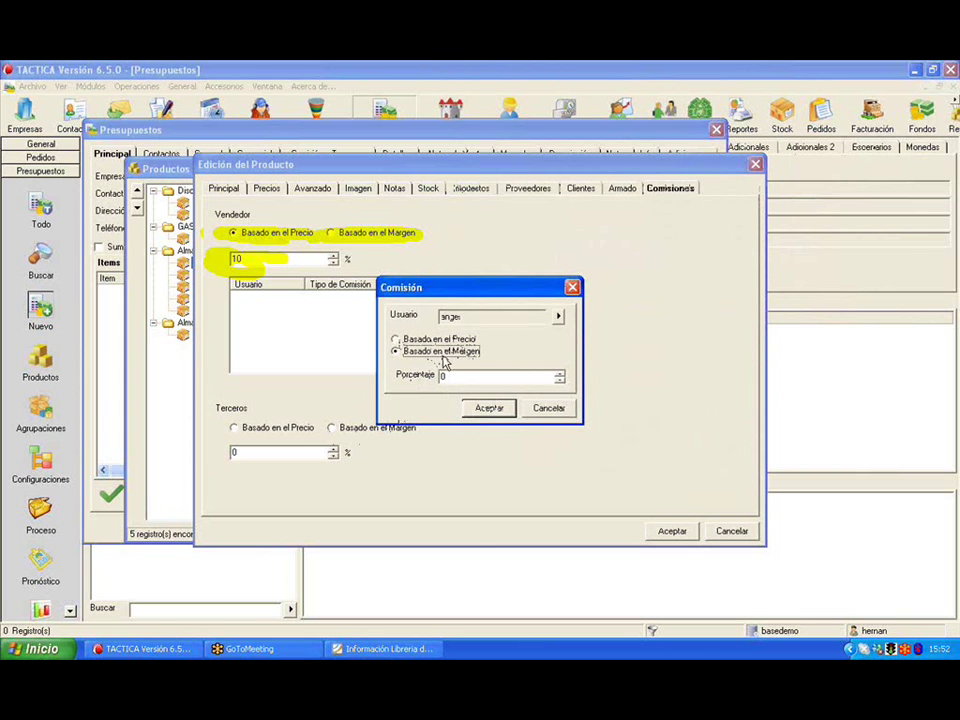
pyautogui.click(440, 340)
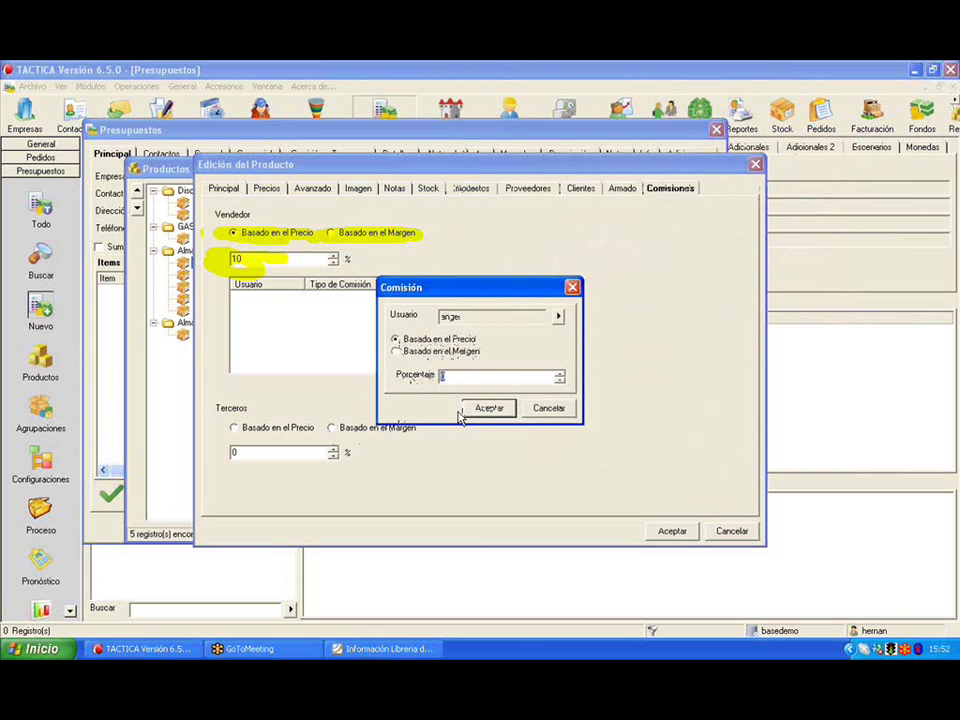
pyautogui.write('15')
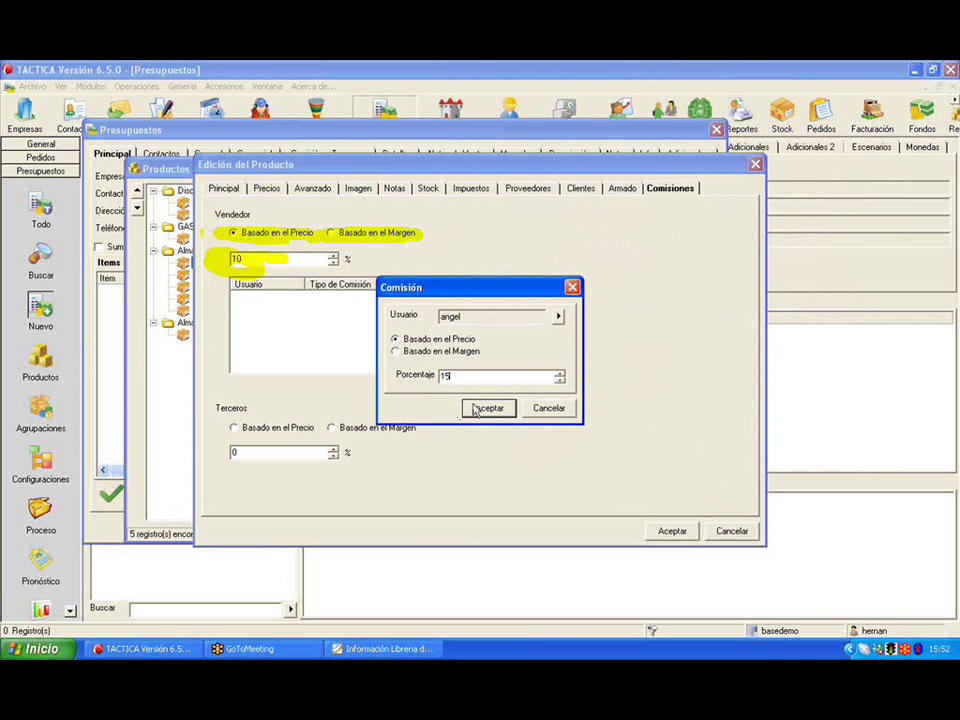
pyautogui.click(470, 409)
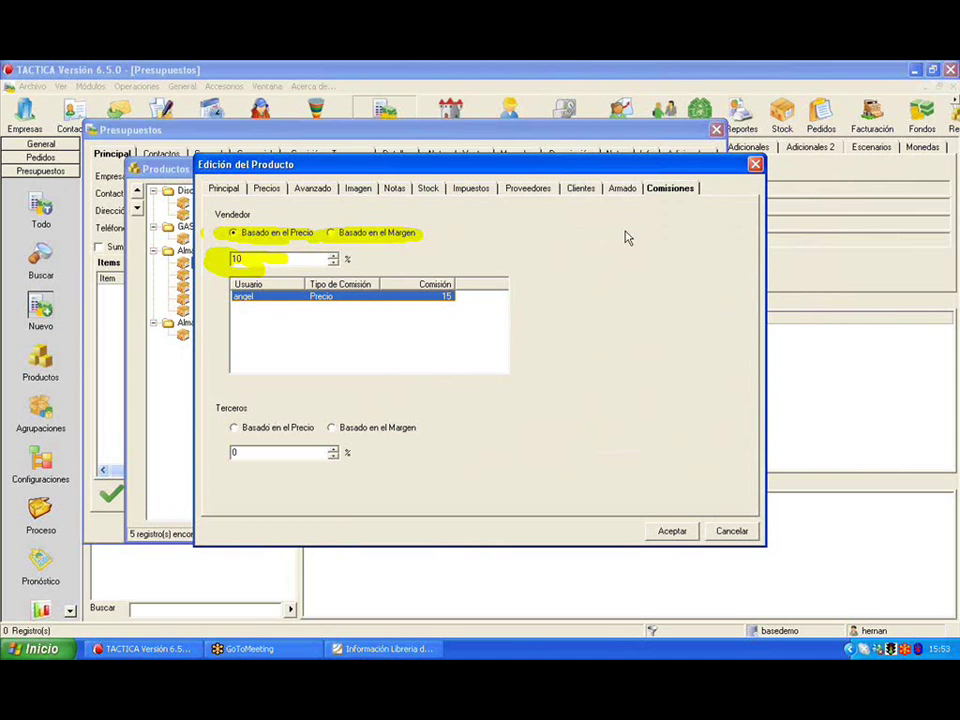
# Mark product L80 as an assembled product (Armado) in its main data.
pyautogui.click(620, 188)
pyautogui.click(268, 189)
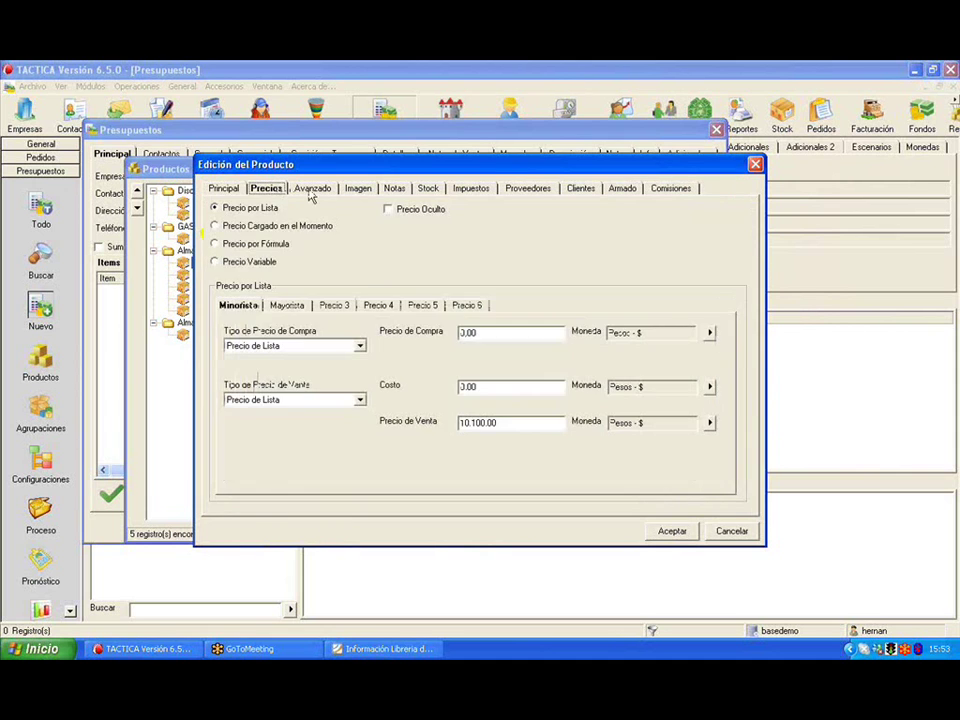
pyautogui.click(225, 189)
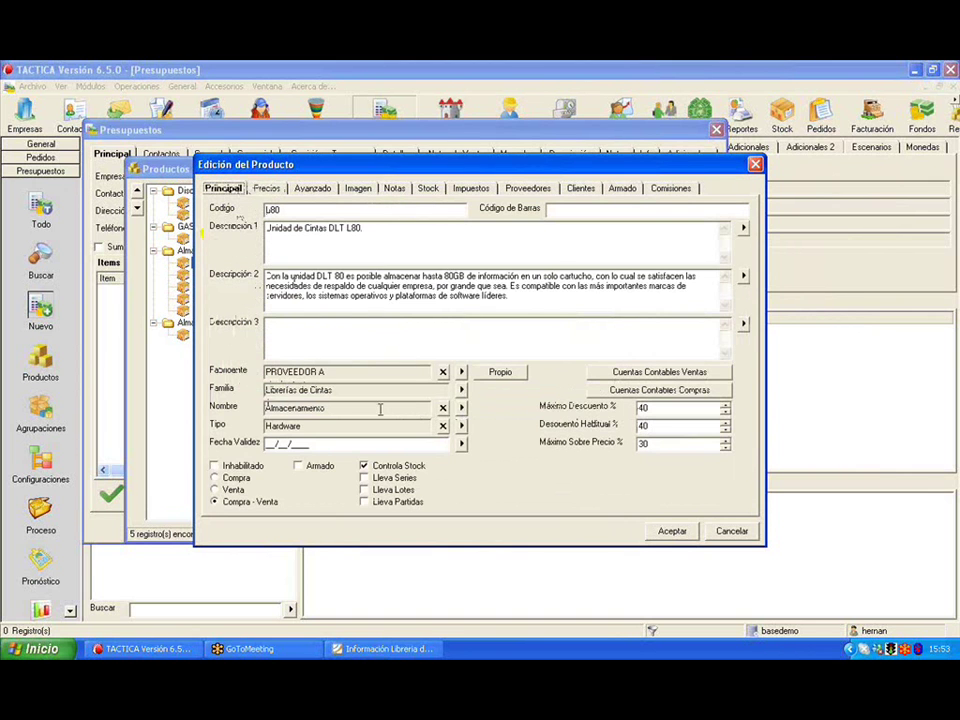
pyautogui.click(320, 466)
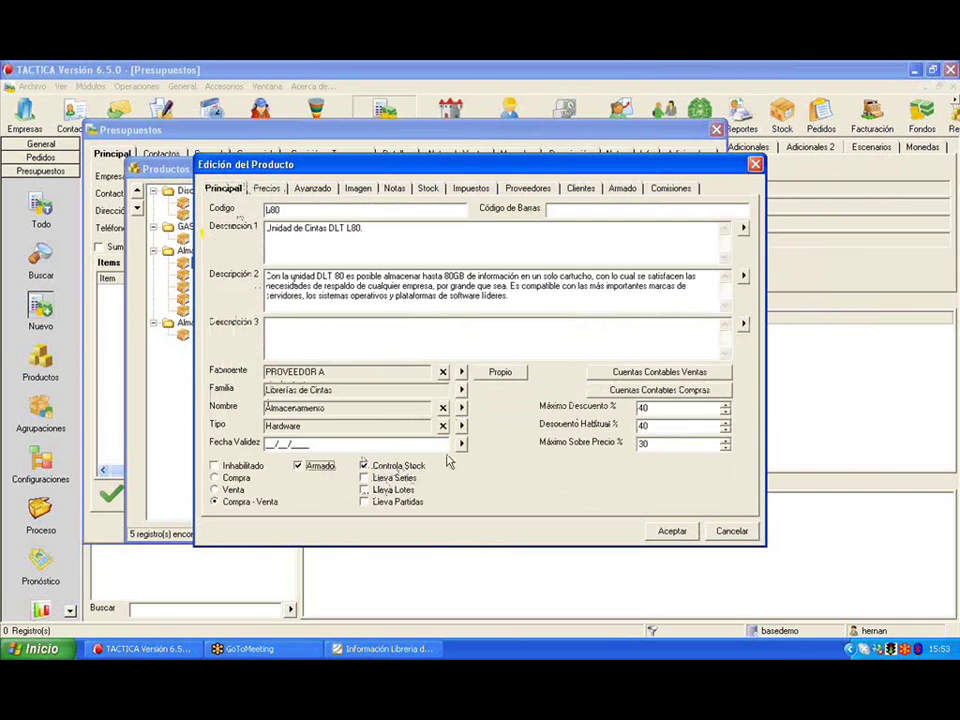
# Leave the editing of product L80 and start a new product in the Cintas subfamily of Almacenamiento.
pyautogui.moveTo(560, 165); pyautogui.dragTo(443, 165)
pyautogui.press('Escape')
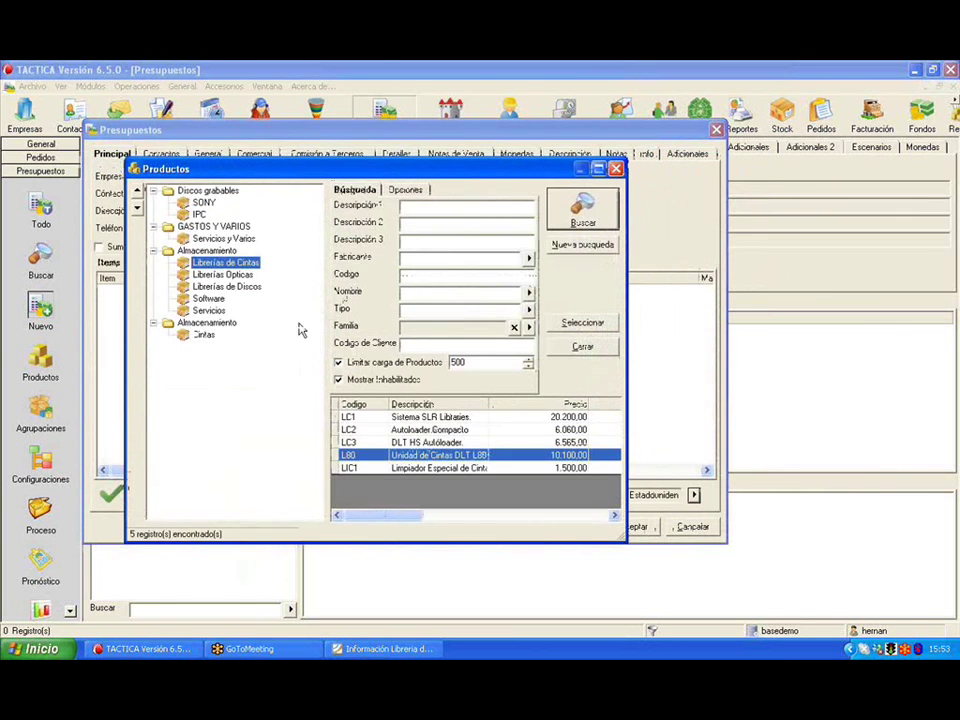
pyautogui.click(205, 336)
pyautogui.rightClick(444, 467)
pyautogui.press('Escape')
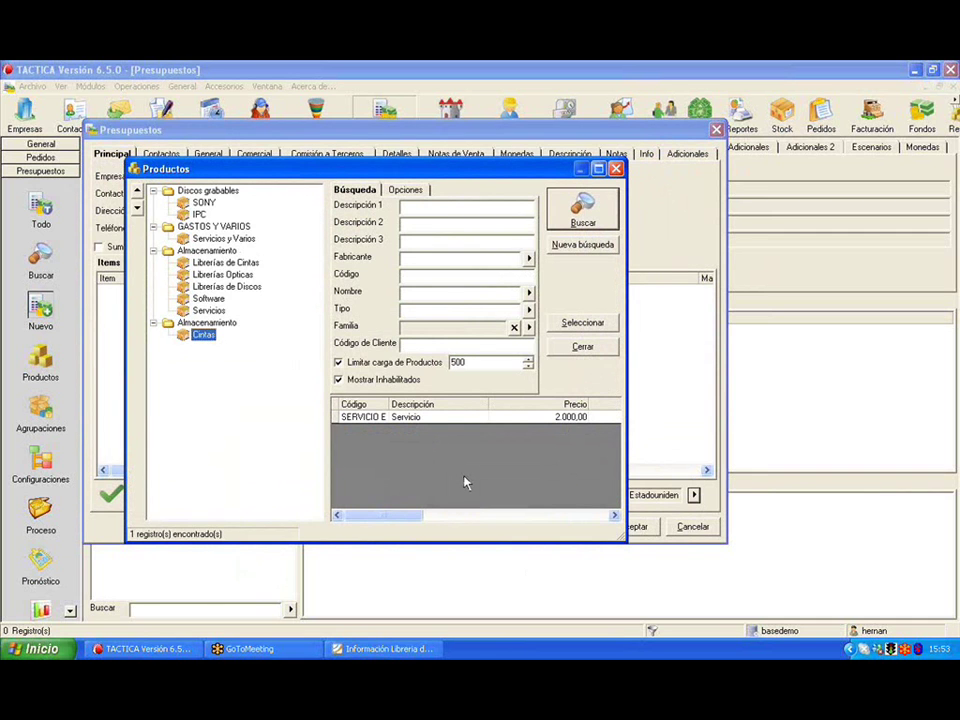
pyautogui.rightClick(449, 477)
pyautogui.click(447, 472)
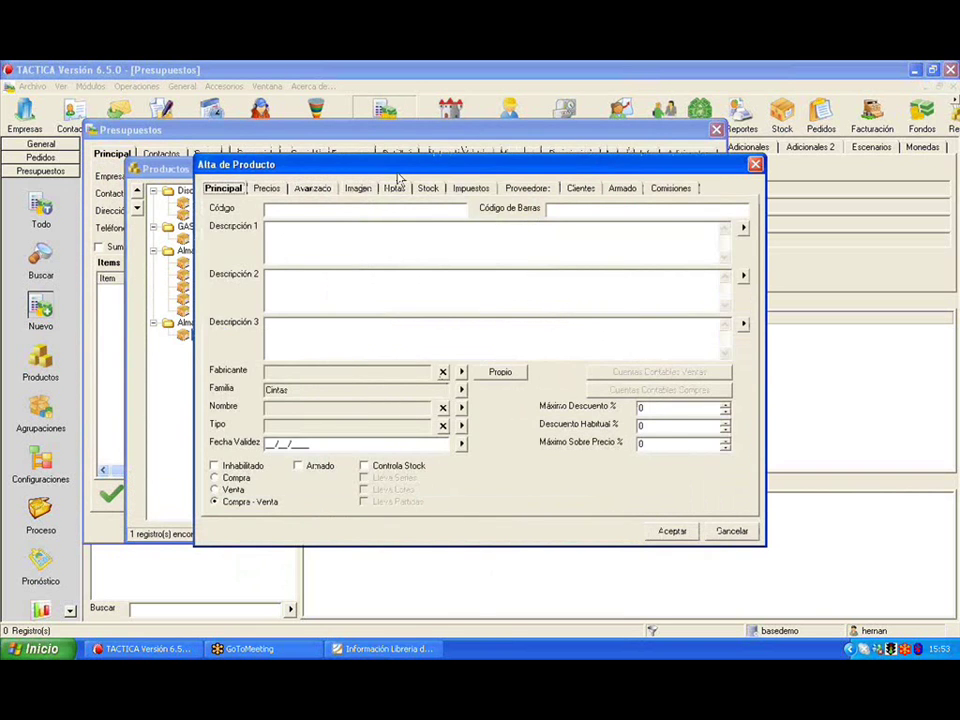
# Create the product with code SILLA and description Silla, mark it as Armado and Controla Stock, and save it.
pyautogui.moveTo(395, 165); pyautogui.dragTo(320, 166)
pyautogui.write('SILLA')
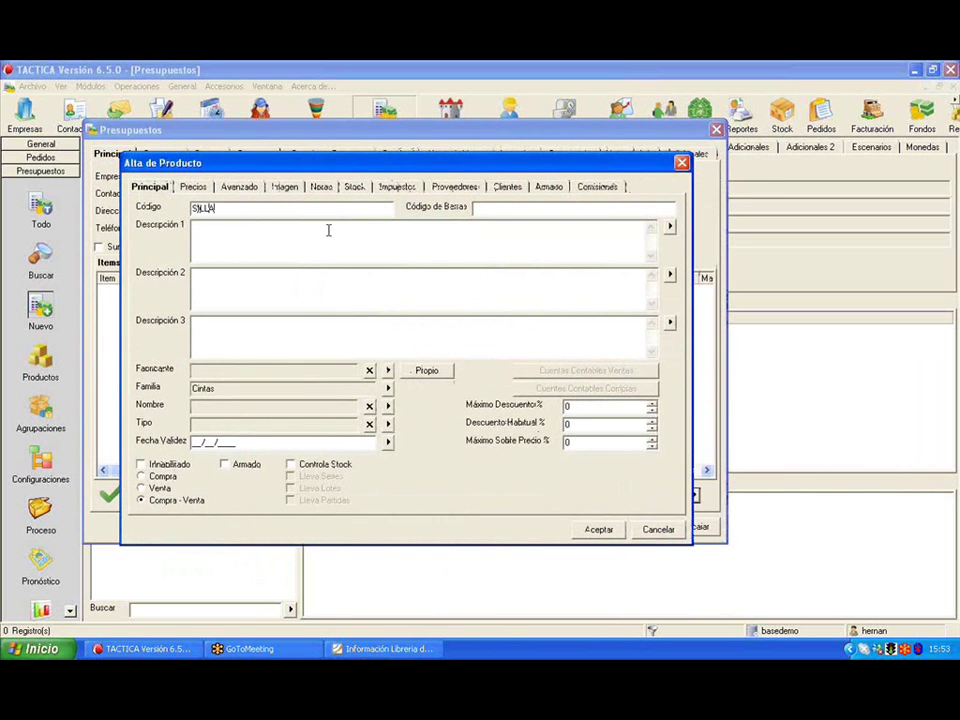
pyautogui.click(255, 236)
pyautogui.write('Silla')
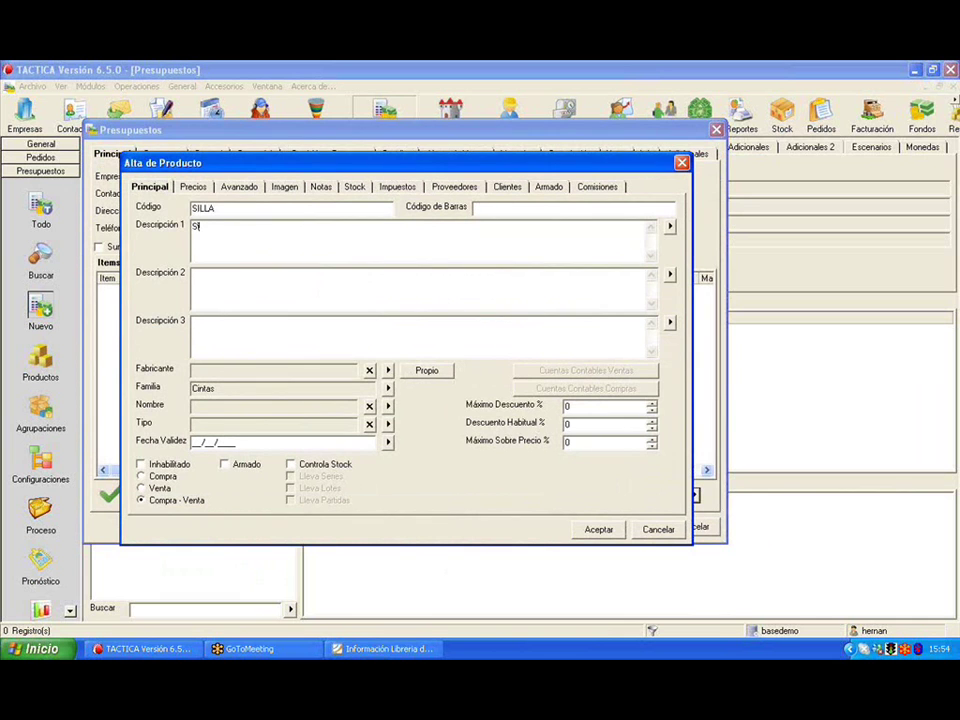
pyautogui.click(226, 464)
pyautogui.click(300, 464)
pyautogui.click(193, 187)
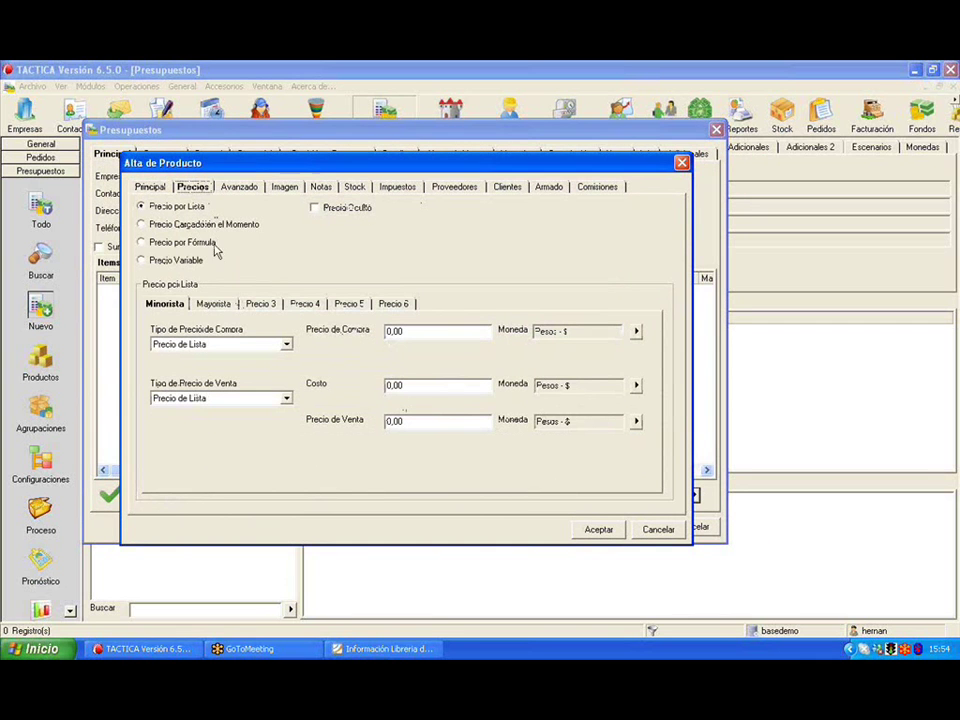
pyautogui.click(275, 398)
pyautogui.click(274, 397)
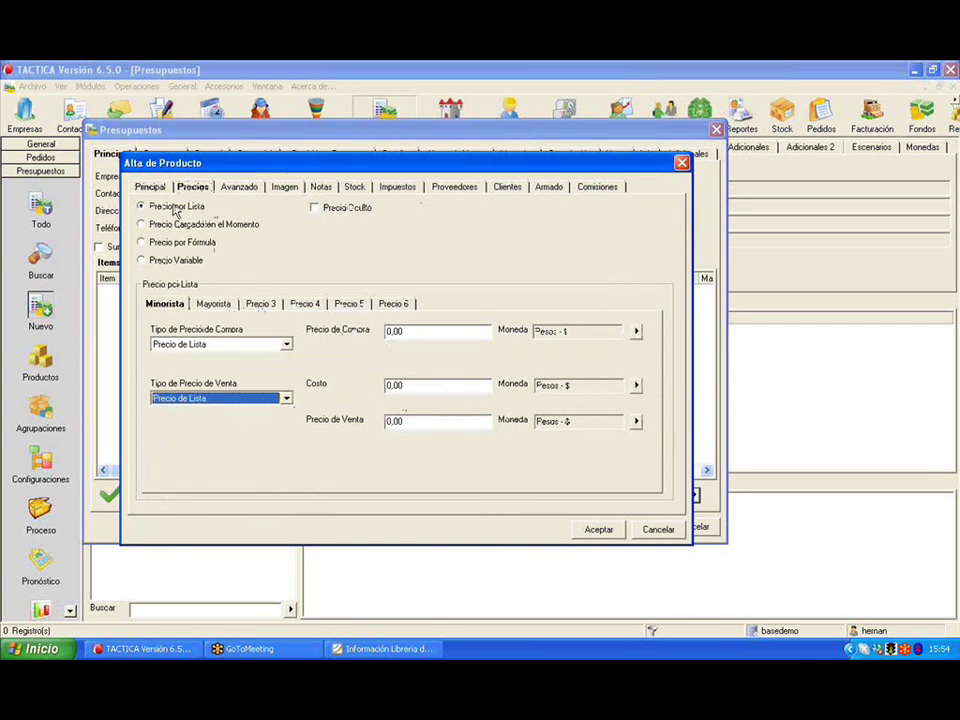
pyautogui.click(150, 187)
pyautogui.click(612, 531)
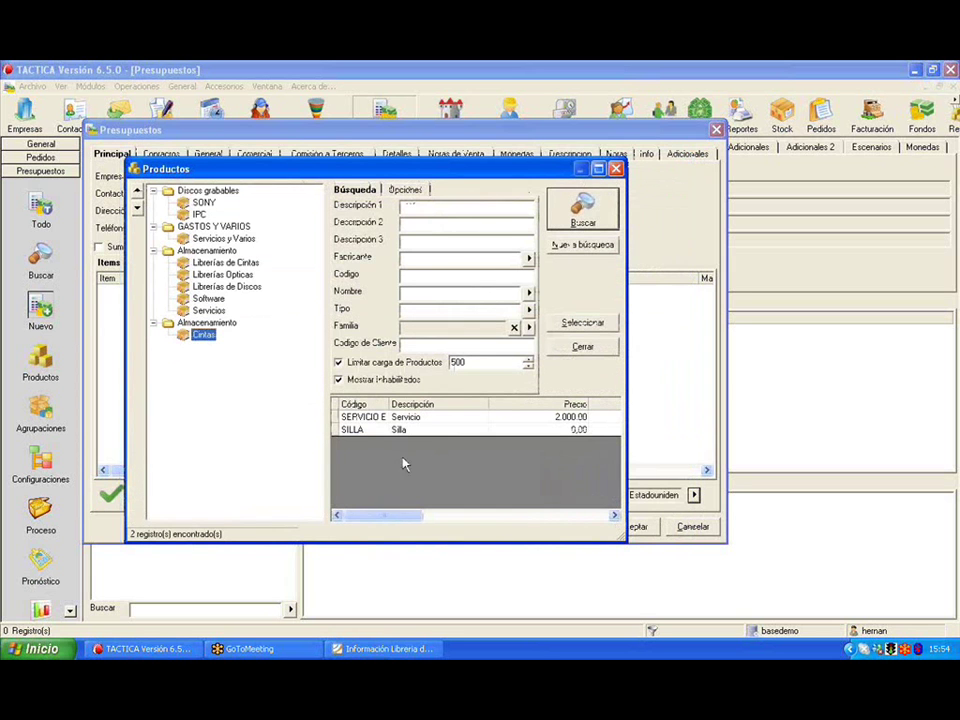
# Start another Cintas product with code PATAS and description Patas, marked as Armado and Controla Stock.
pyautogui.rightClick(380, 464)
pyautogui.click(401, 481)
pyautogui.write('PATAS')
pyautogui.click(329, 255)
pyautogui.write('Patas')
pyautogui.click(318, 466)
pyautogui.click(364, 466)
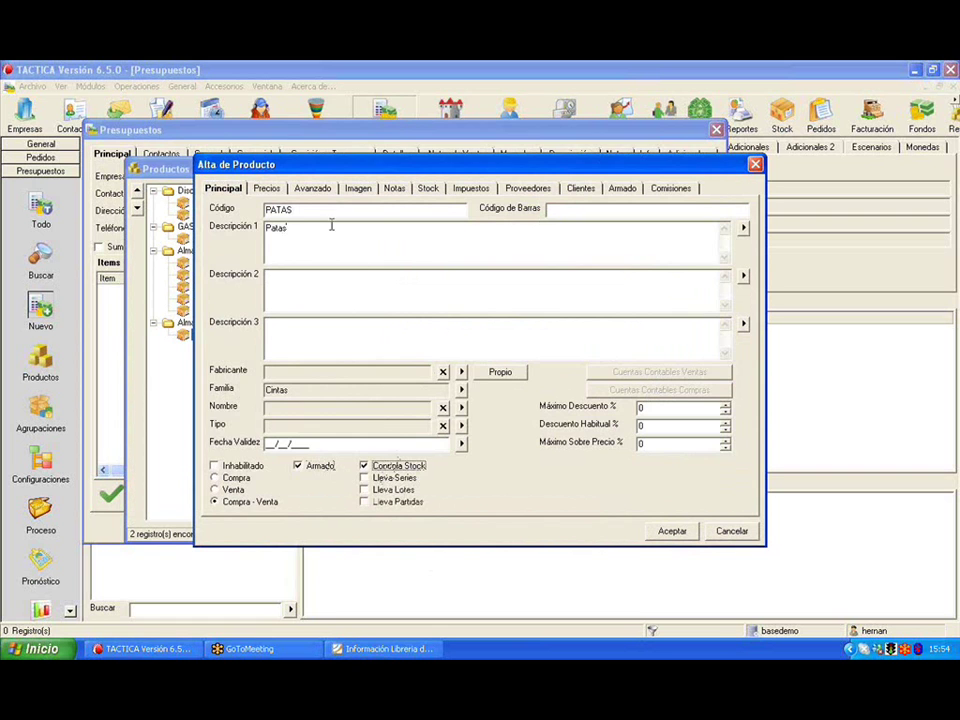
# Set the Minorista prices of product PATAS to a sale price of 500 and a cost of 450, and enter its purchase price.
pyautogui.click(266, 188)
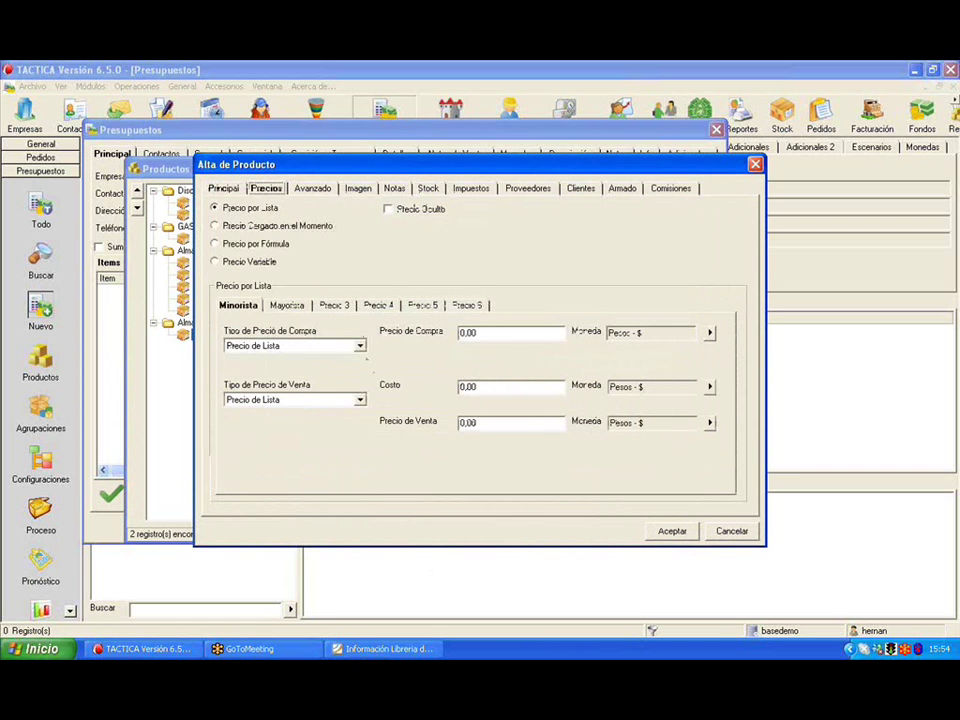
pyautogui.moveTo(497, 424); pyautogui.dragTo(426, 430)
pyautogui.write('500')
pyautogui.moveTo(510, 390); pyautogui.dragTo(459, 388)
pyautogui.press('BackSpace')
pyautogui.write('450')
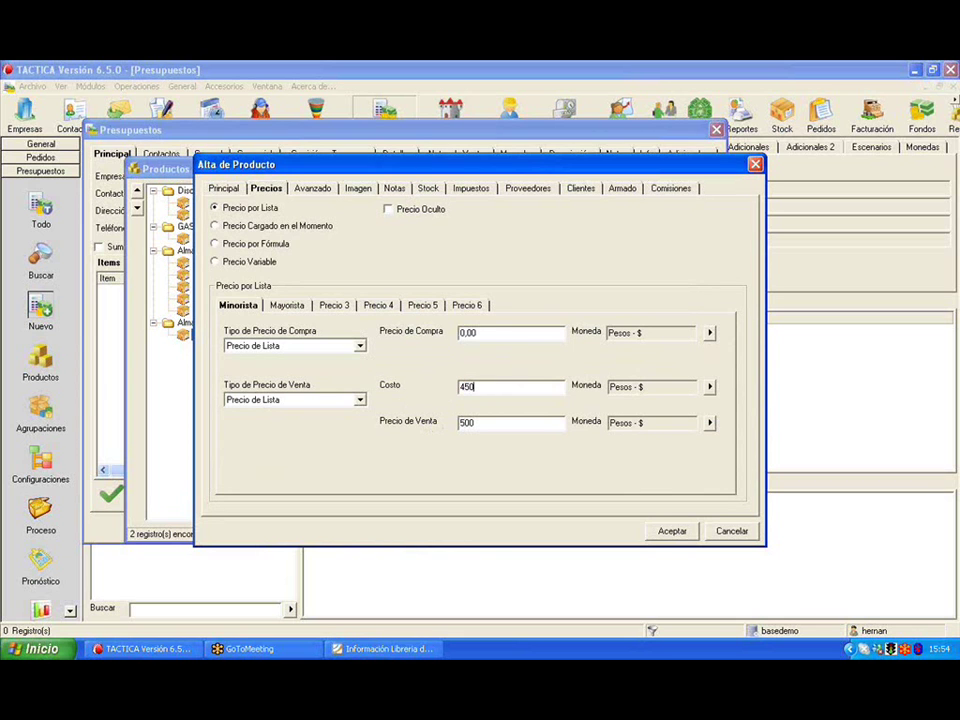
pyautogui.moveTo(497, 334); pyautogui.dragTo(459, 333)
pyautogui.write('40')
# Set PATAS's initial stock to 100, minimum to 10, maximum to 200 and reorder point to 50, and save the product.
pyautogui.click(223, 188)
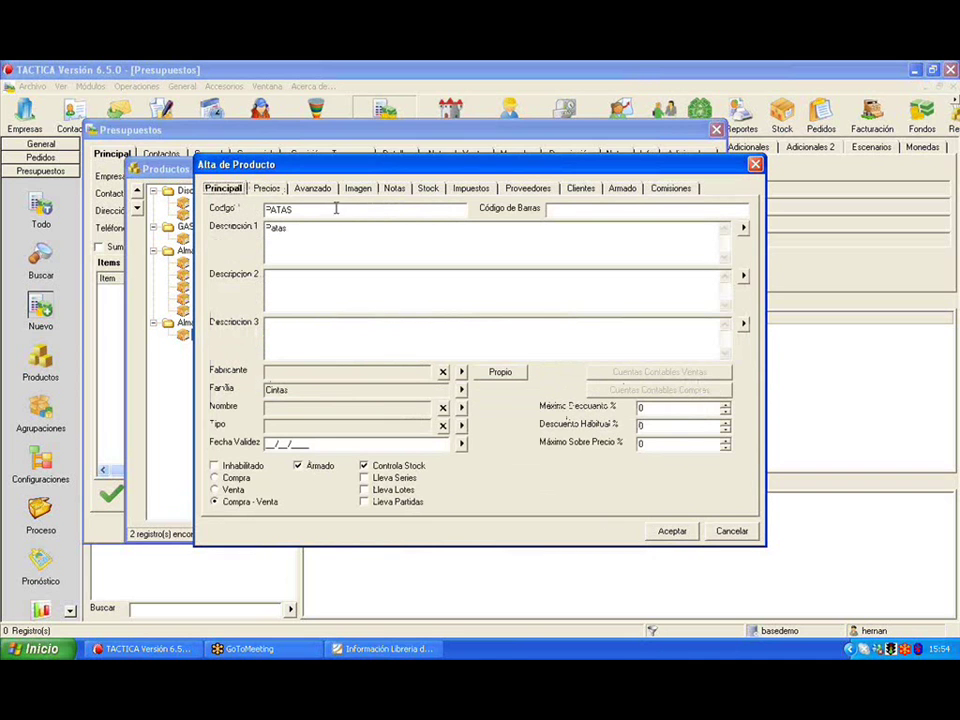
pyautogui.click(427, 188)
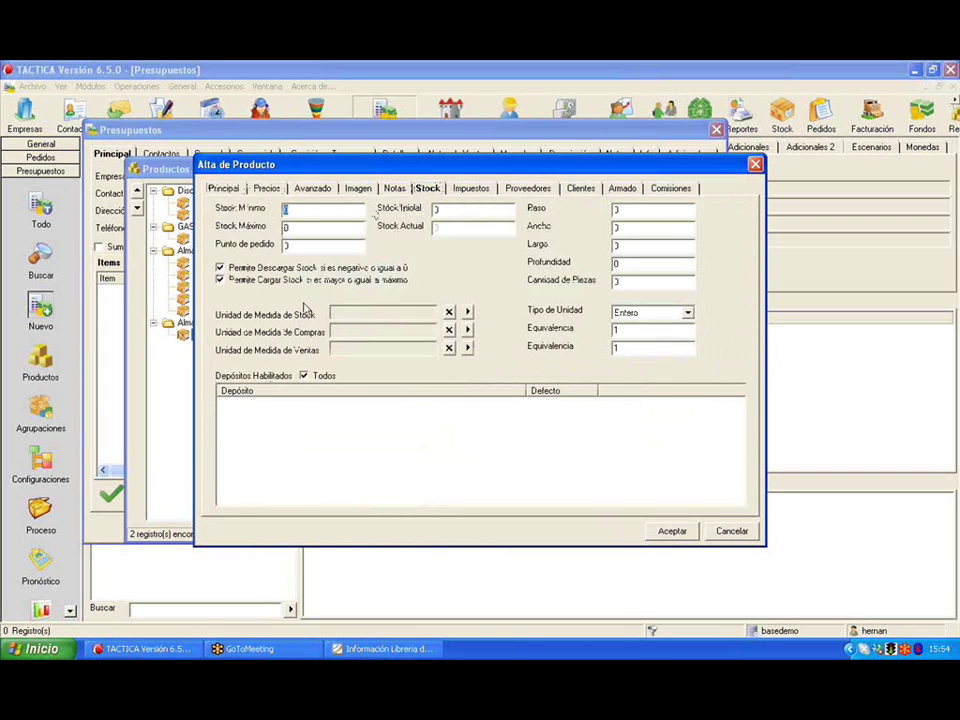
pyautogui.press('Tab')
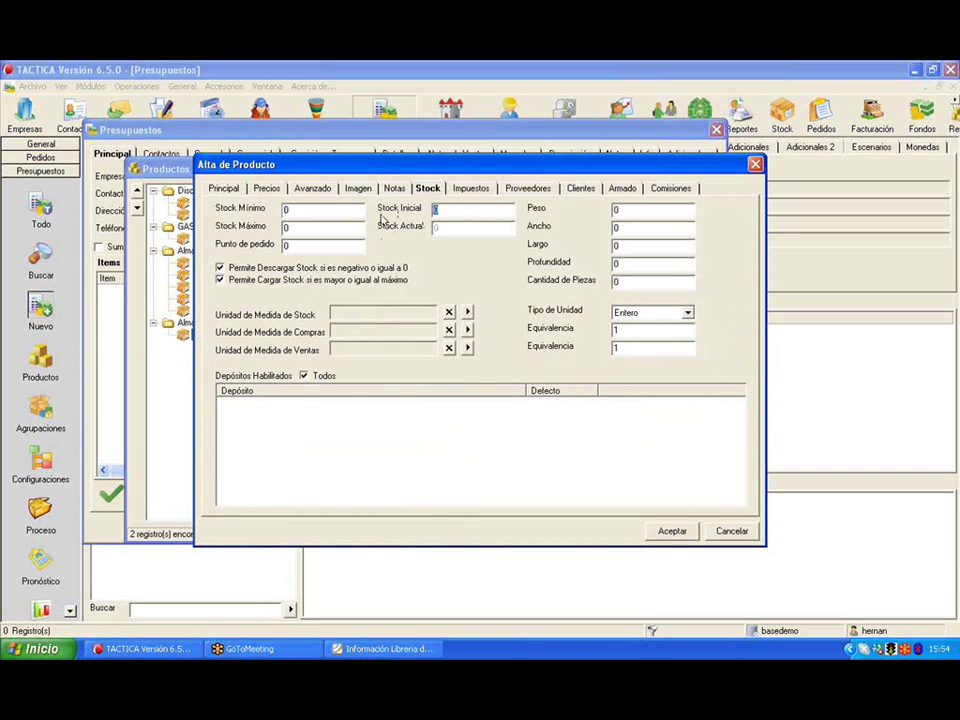
pyautogui.write('1')
pyautogui.click(320, 211)
pyautogui.moveTo(320, 211); pyautogui.dragTo(254, 219)
pyautogui.write('10')
pyautogui.press('Tab')
pyautogui.write('150230')
pyautogui.press('BackSpace')
pyautogui.press('BackSpace')
pyautogui.write('00')
pyautogui.press('Tab')
pyautogui.write('5')
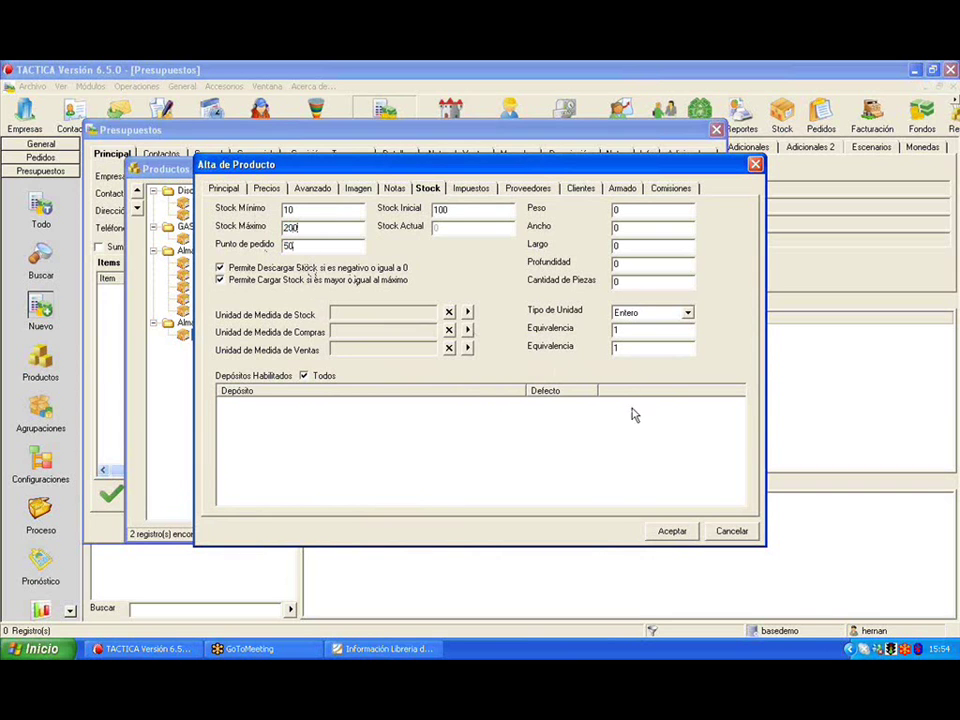
pyautogui.click(669, 531)
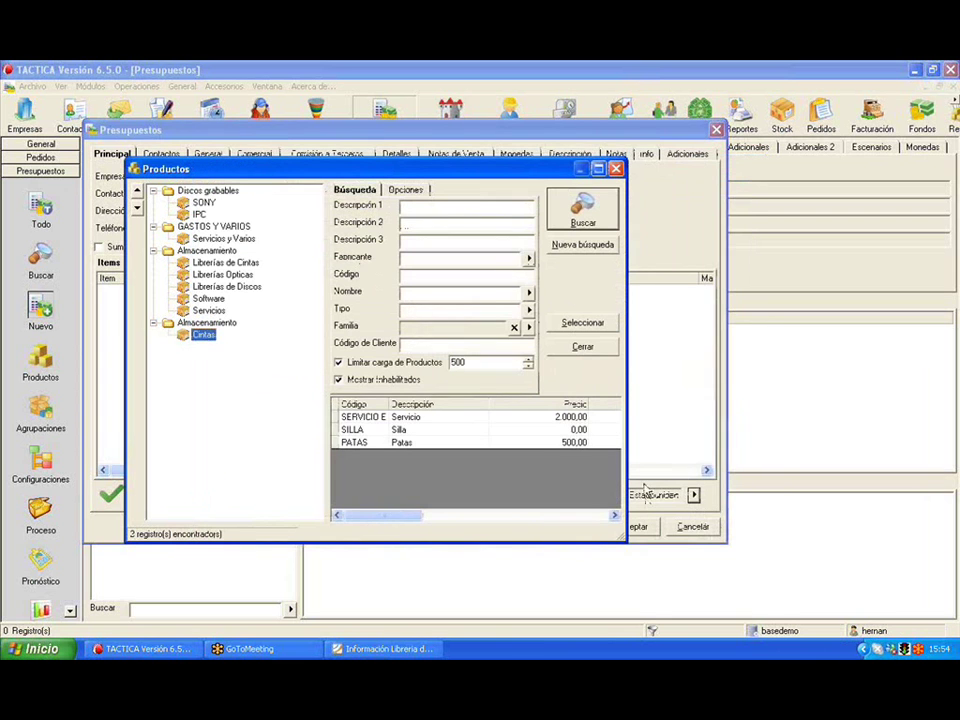
# Open product SILLA for modification and start a new component in its assembly list.
pyautogui.click(466, 430)
pyautogui.click(471, 441)
pyautogui.rightClick(475, 440)
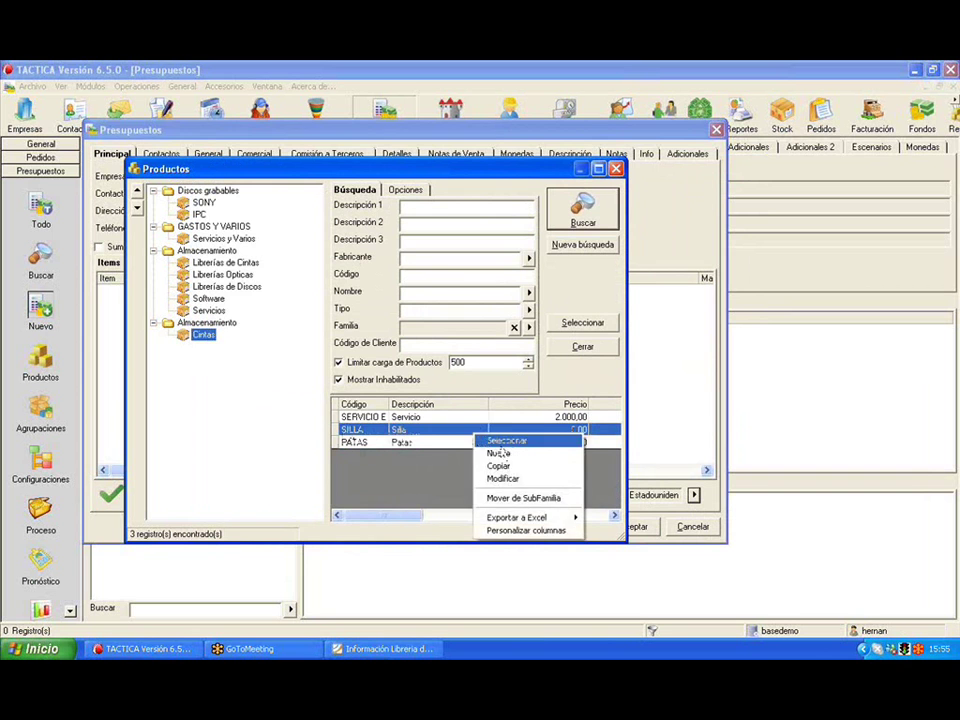
pyautogui.click(509, 479)
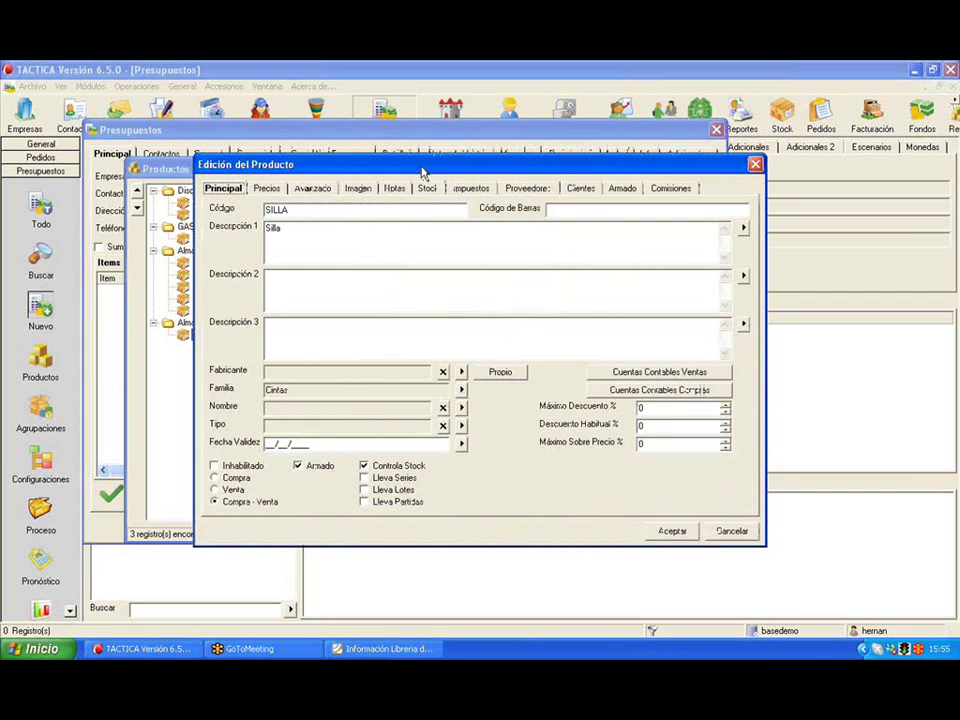
pyautogui.moveTo(422, 171); pyautogui.dragTo(377, 169)
pyautogui.click(564, 188)
pyautogui.rightClick(336, 268)
pyautogui.click(352, 279)
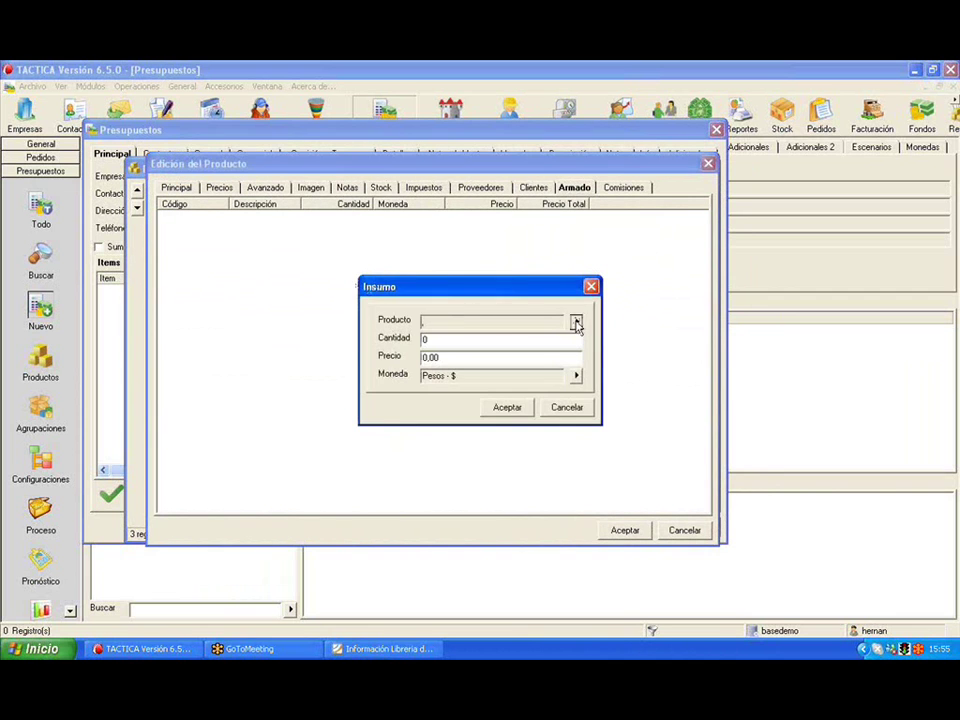
# Search for product PATAS and add it as a component of SILLA with quantity 4 and price 500.
pyautogui.click(574, 321)
pyautogui.click(459, 237)
pyautogui.write('bat')
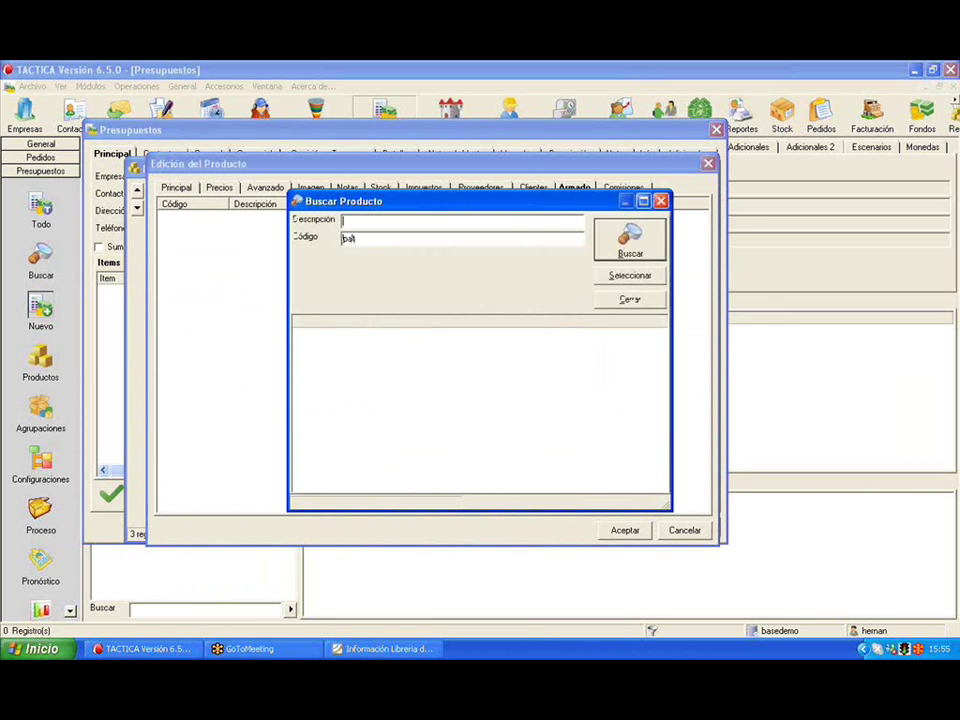
pyautogui.write('a')
pyautogui.press('Return')
pyautogui.doubleClick(354, 336)
pyautogui.click(422, 357)
pyautogui.write('500')
pyautogui.click(428, 340)
pyautogui.write('1')
pyautogui.write('4')
pyautogui.click(499, 413)
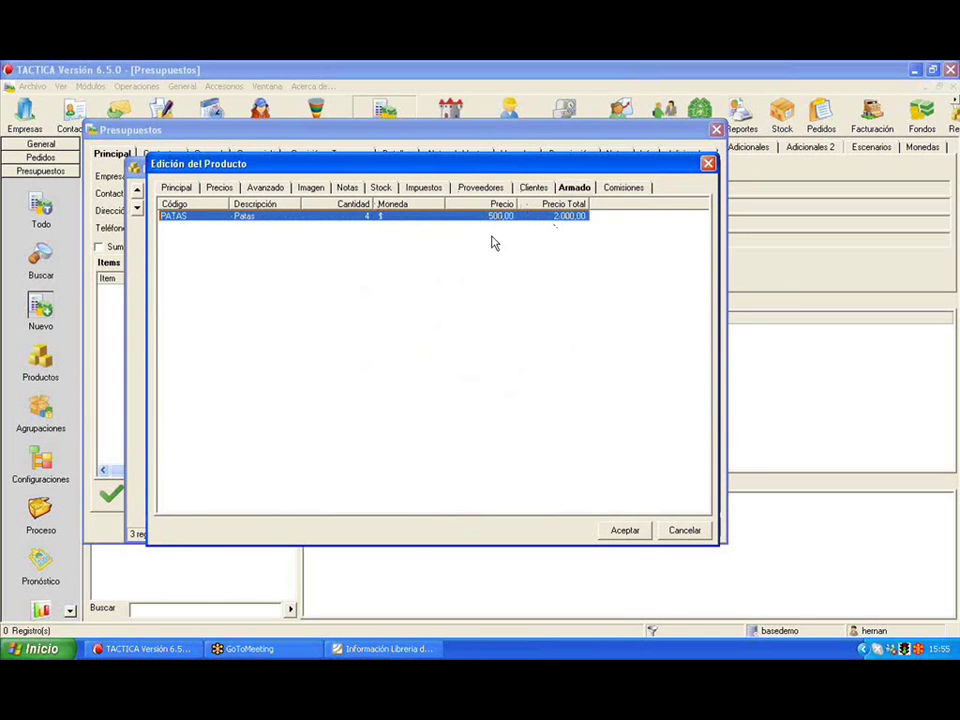
# Set SILLA's Minorista sale price type to Basado en Productos del Armado, update the price and save the product.
pyautogui.click(224, 191)
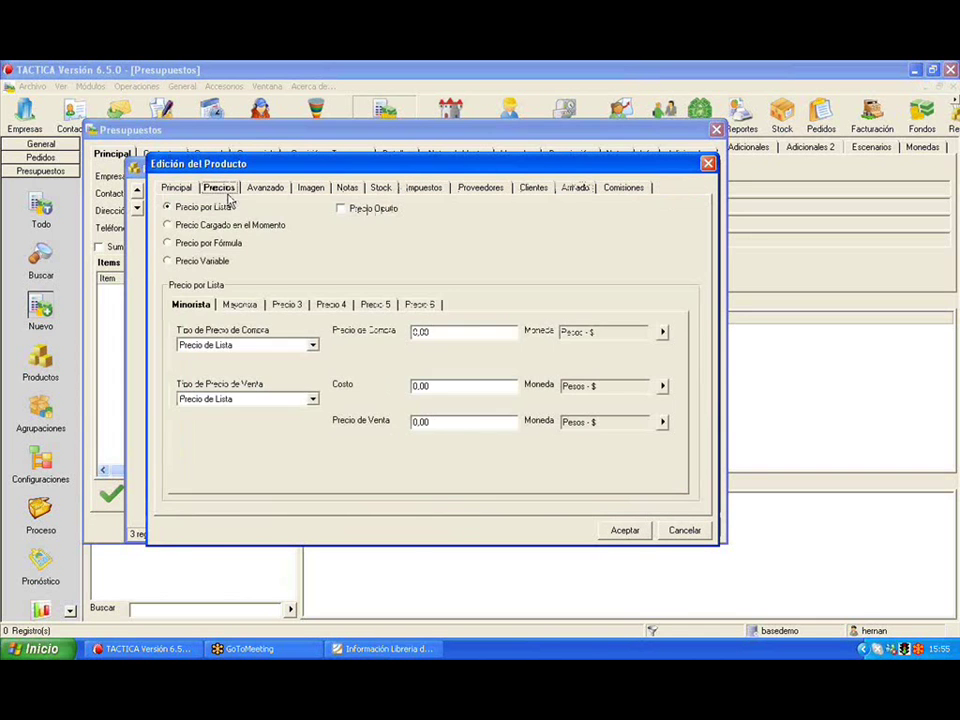
pyautogui.click(294, 400)
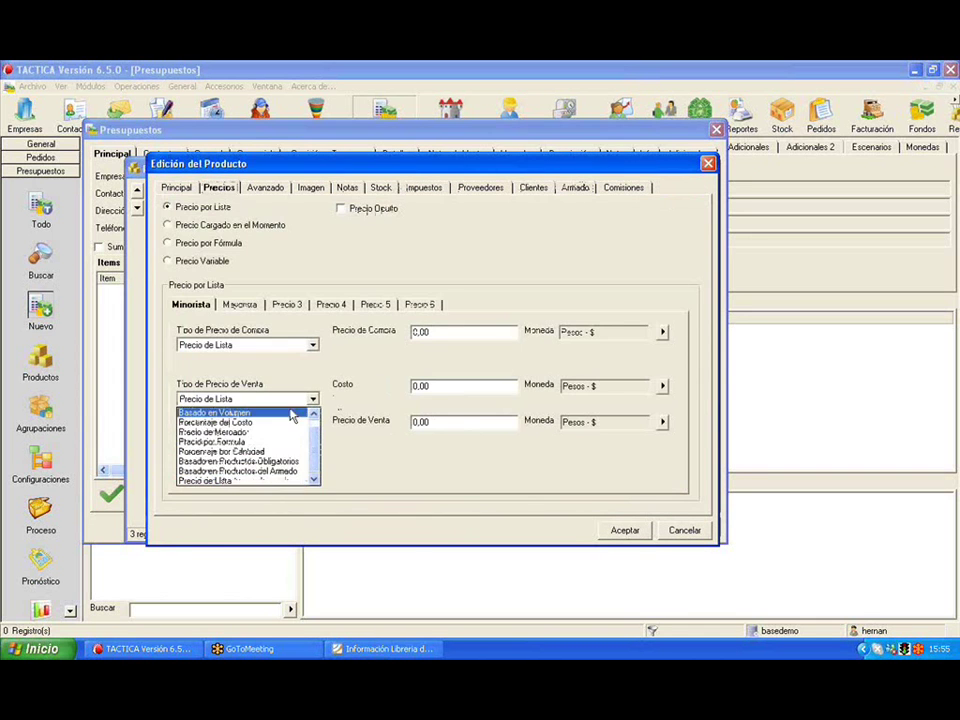
pyautogui.click(289, 471)
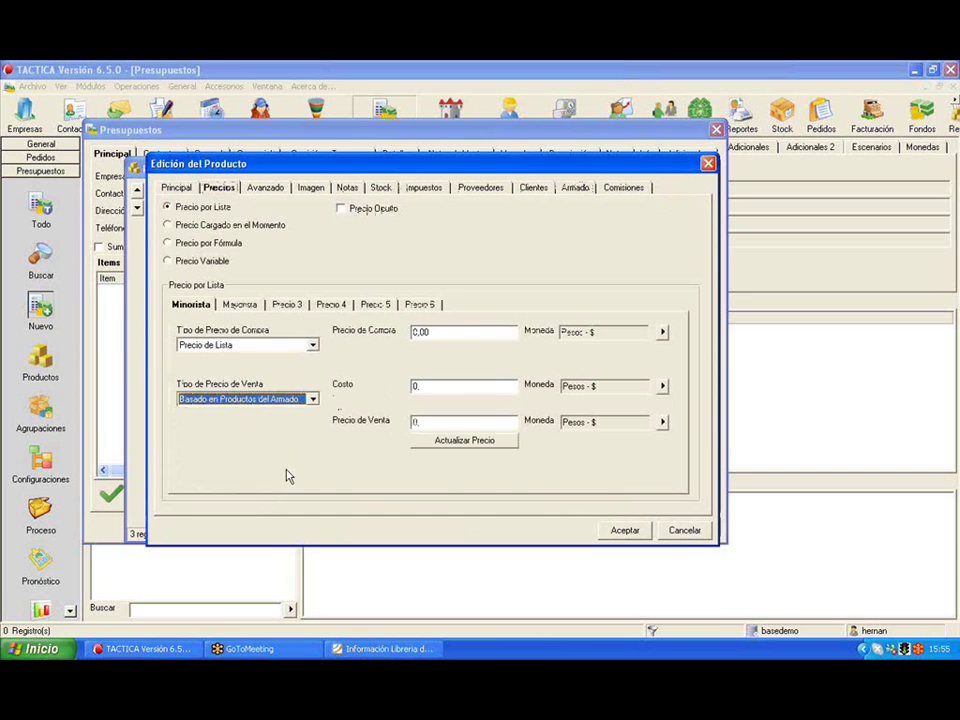
pyautogui.click(461, 451)
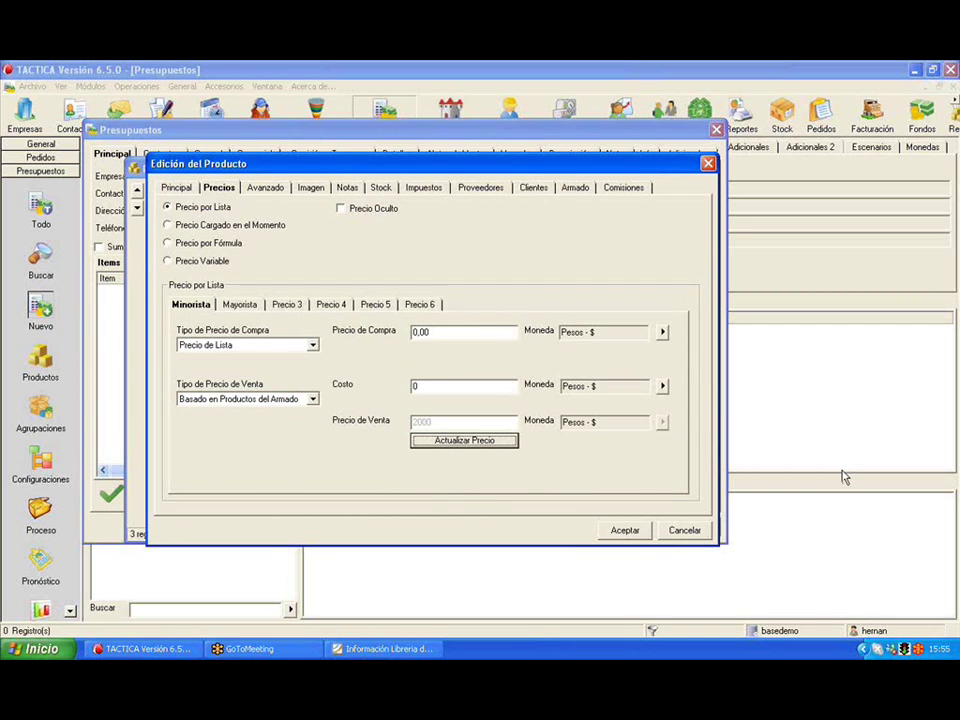
pyautogui.click(616, 535)
# Check SILLA and PATAS in the product list, then close the catalogue and cancel the open quote.
pyautogui.click(431, 433)
pyautogui.click(441, 446)
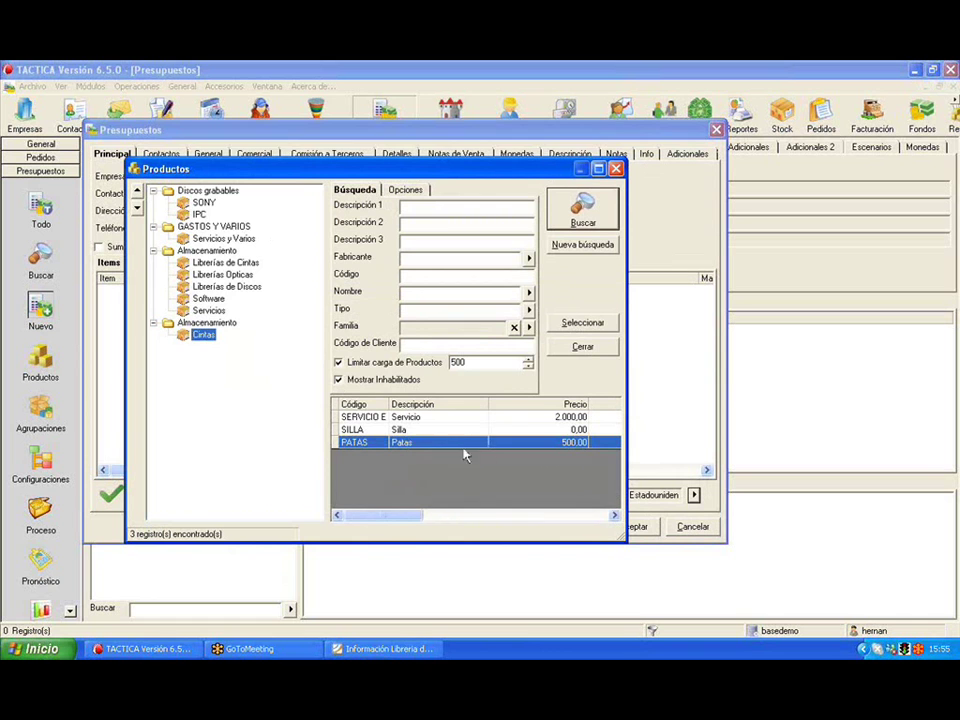
pyautogui.click(429, 432)
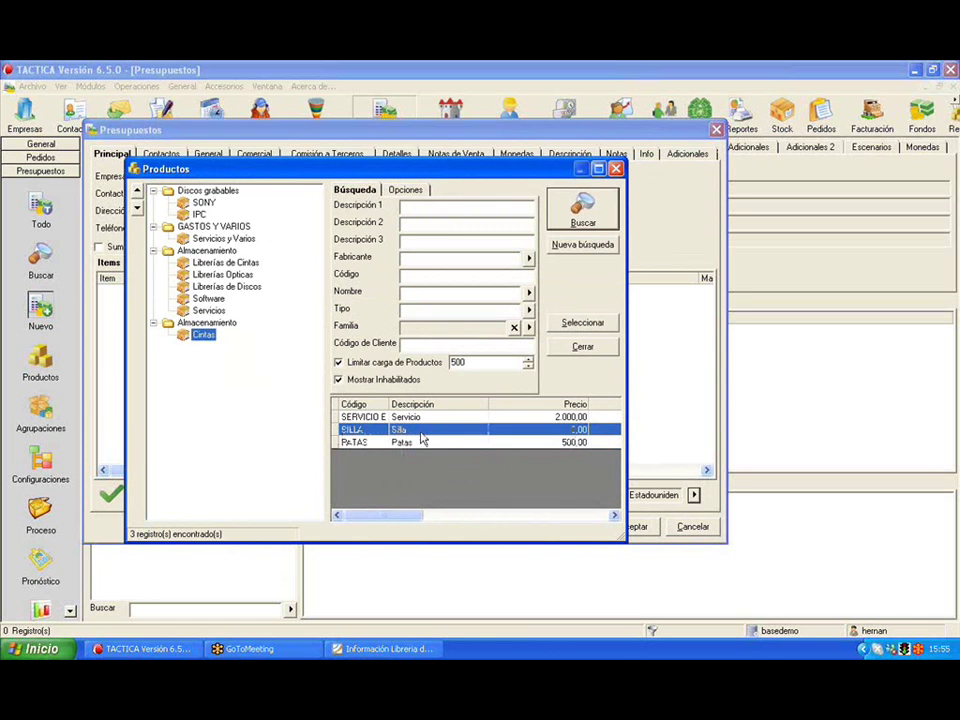
pyautogui.click(583, 346)
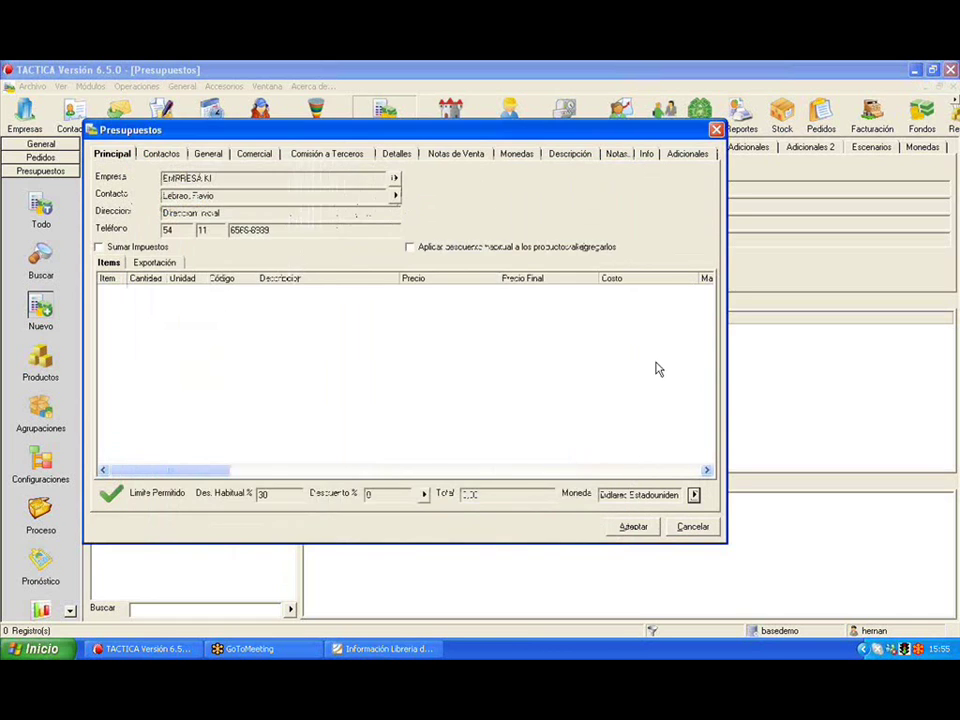
pyautogui.click(680, 527)
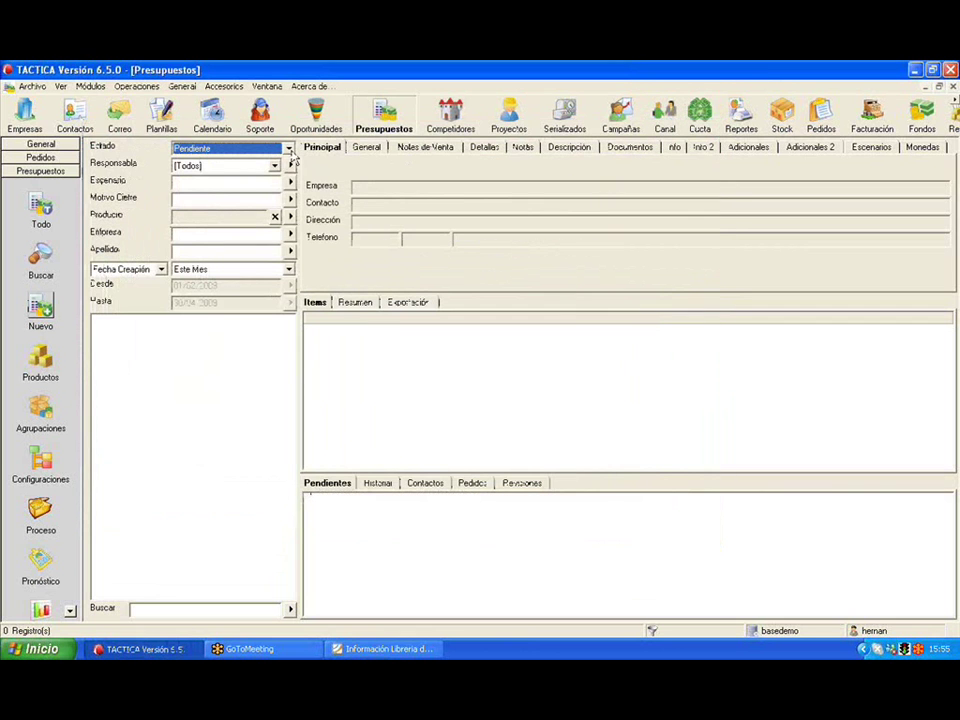
# Open the Stock module, list all products and review the stock movements of Silla.
pyautogui.click(90, 86)
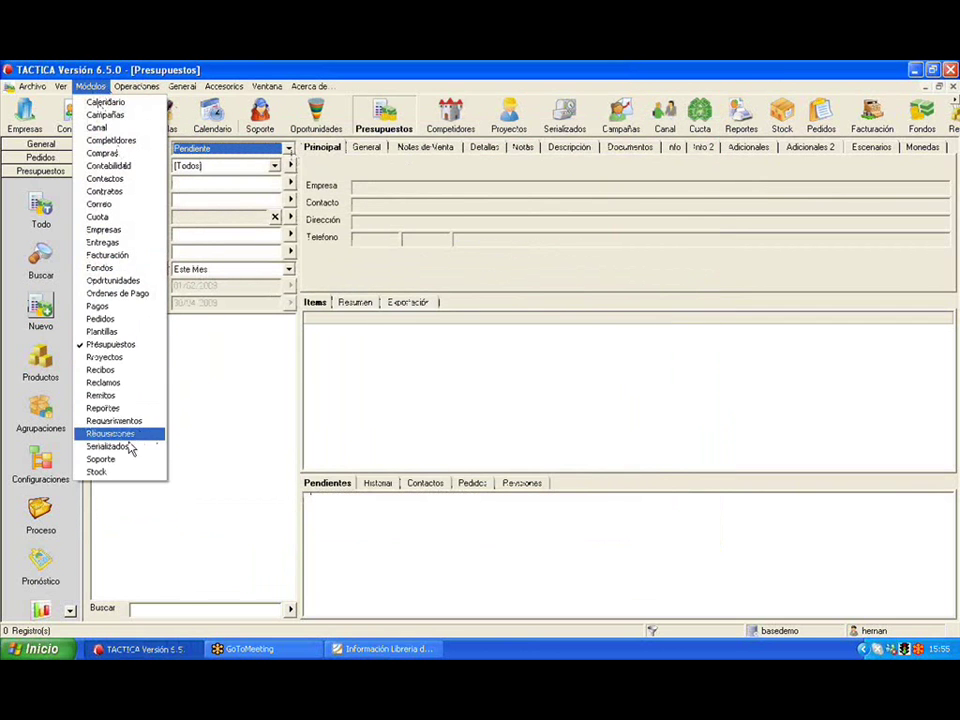
pyautogui.click(117, 473)
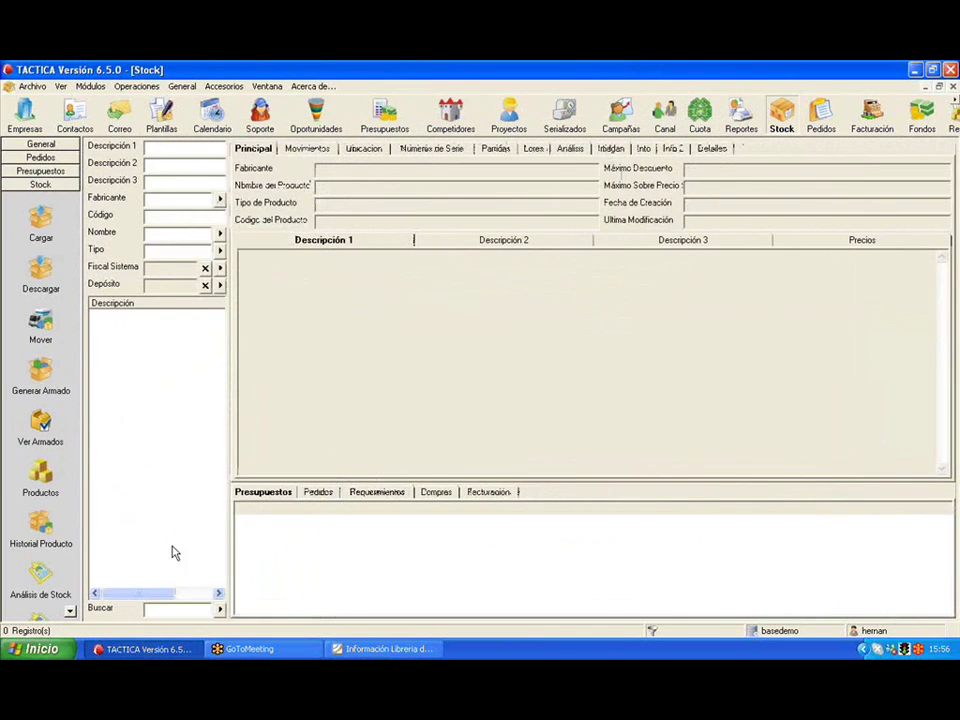
pyautogui.click(221, 609)
pyautogui.click(126, 460)
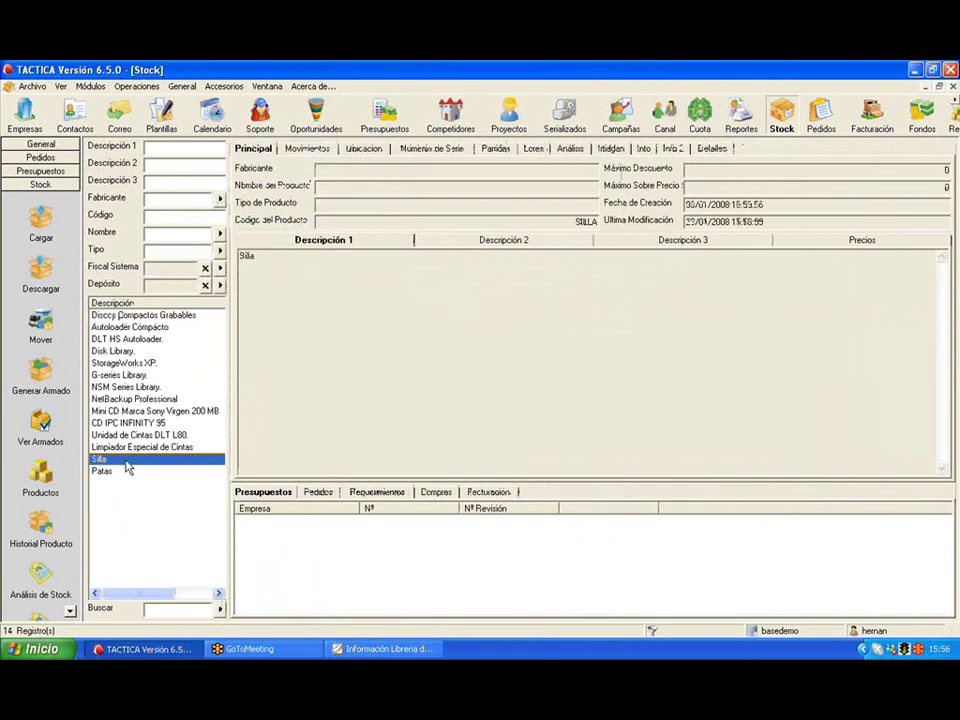
pyautogui.click(310, 148)
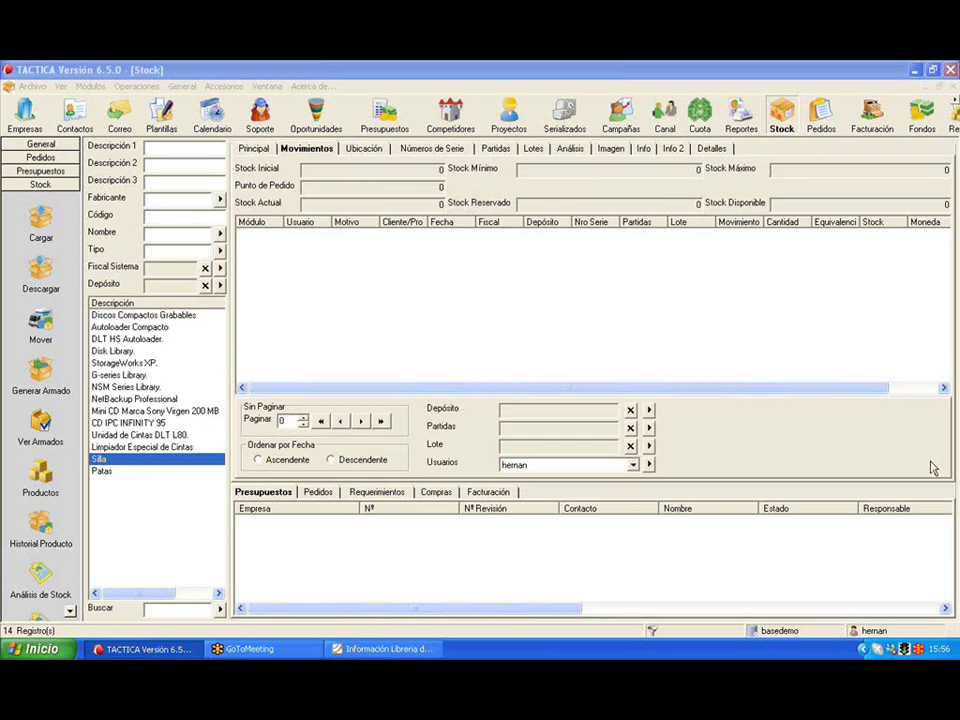
# Compare the initial and current stock of Patas in its movements, then return to Silla.
pyautogui.click(174, 472)
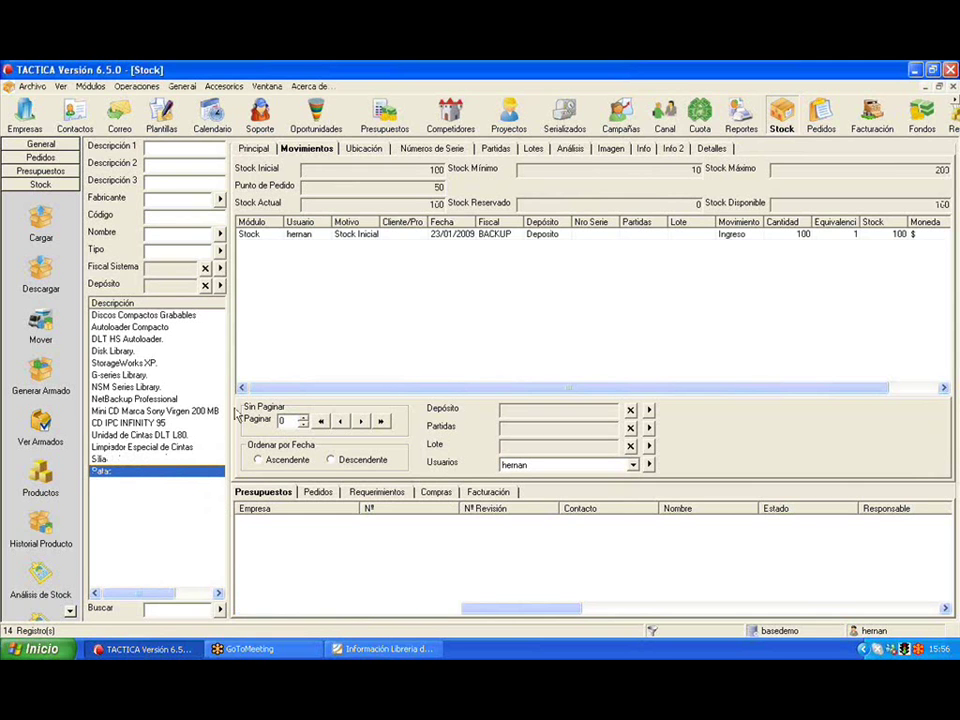
pyautogui.doubleClick(436, 203)
pyautogui.doubleClick(438, 169)
pyautogui.press('Up')
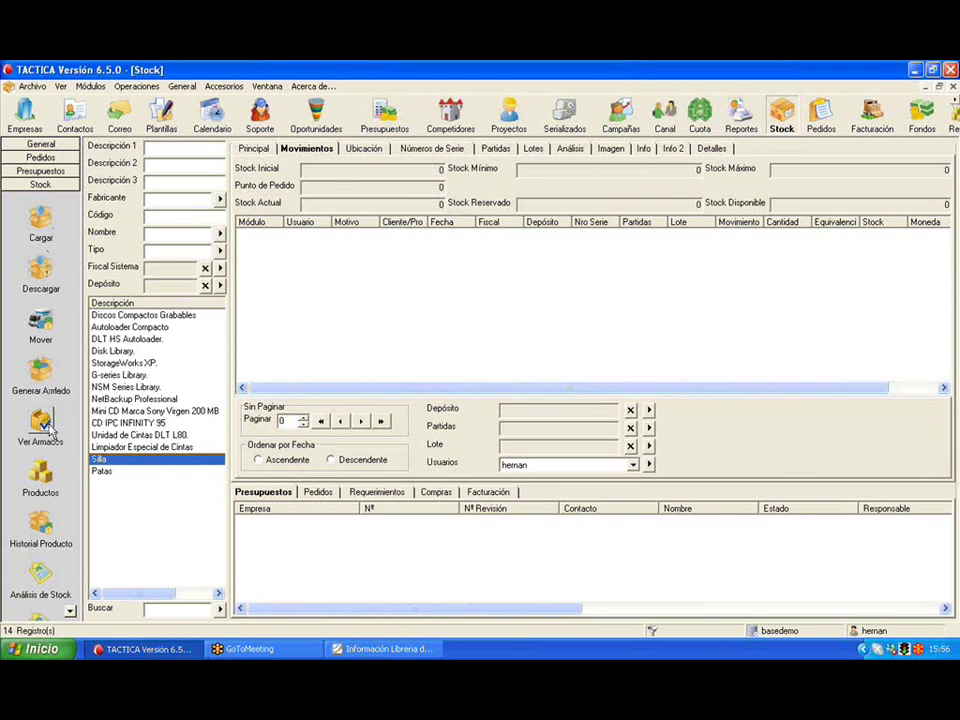
# Generate a stock assembly of one SILLA from the Cintas family, discharging four PATAS, and accept it.
pyautogui.click(50, 380)
pyautogui.rightClick(231, 251)
pyautogui.click(245, 254)
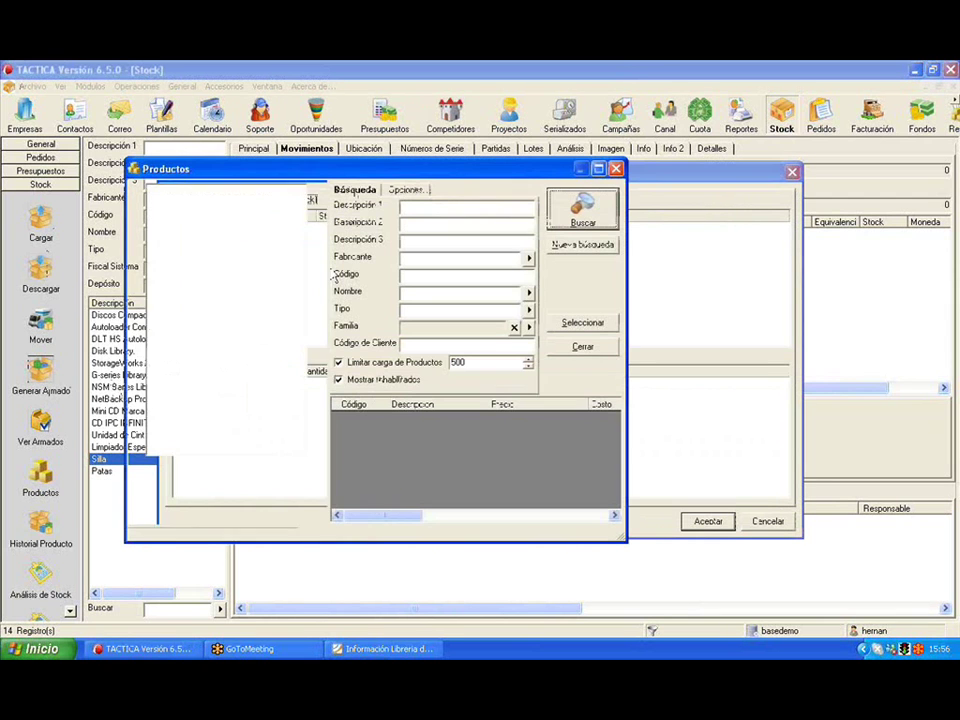
pyautogui.click(203, 335)
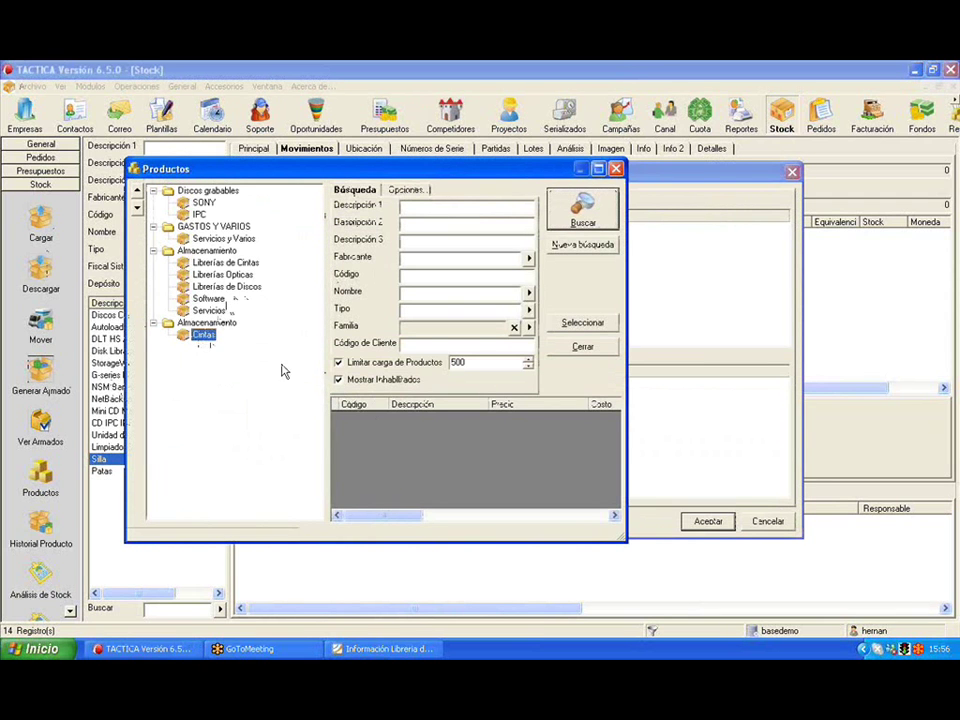
pyautogui.doubleClick(410, 431)
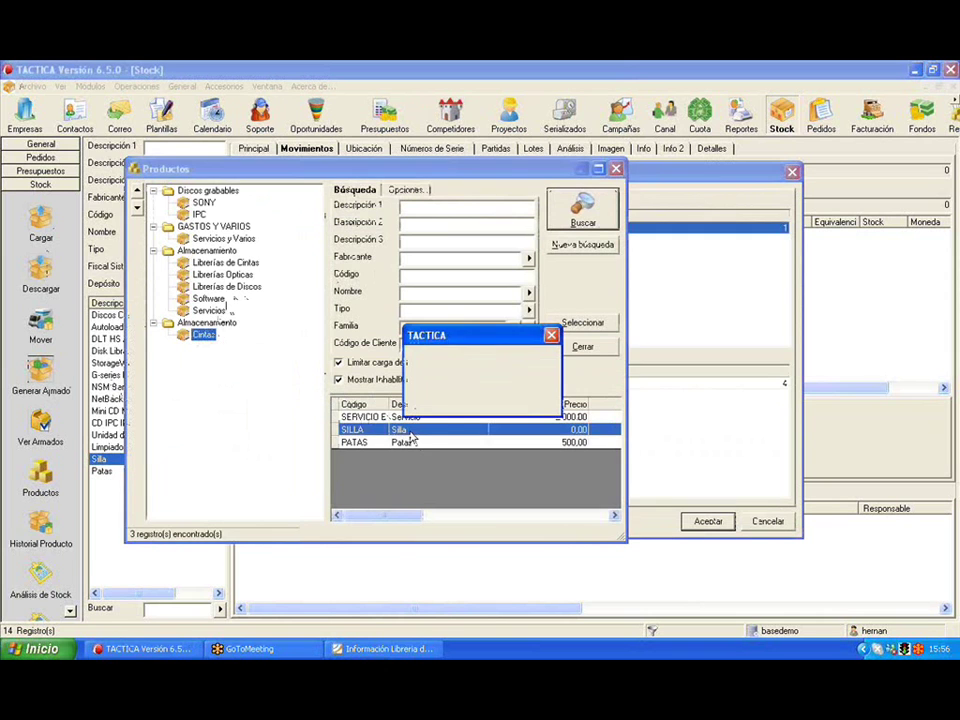
pyautogui.click(487, 400)
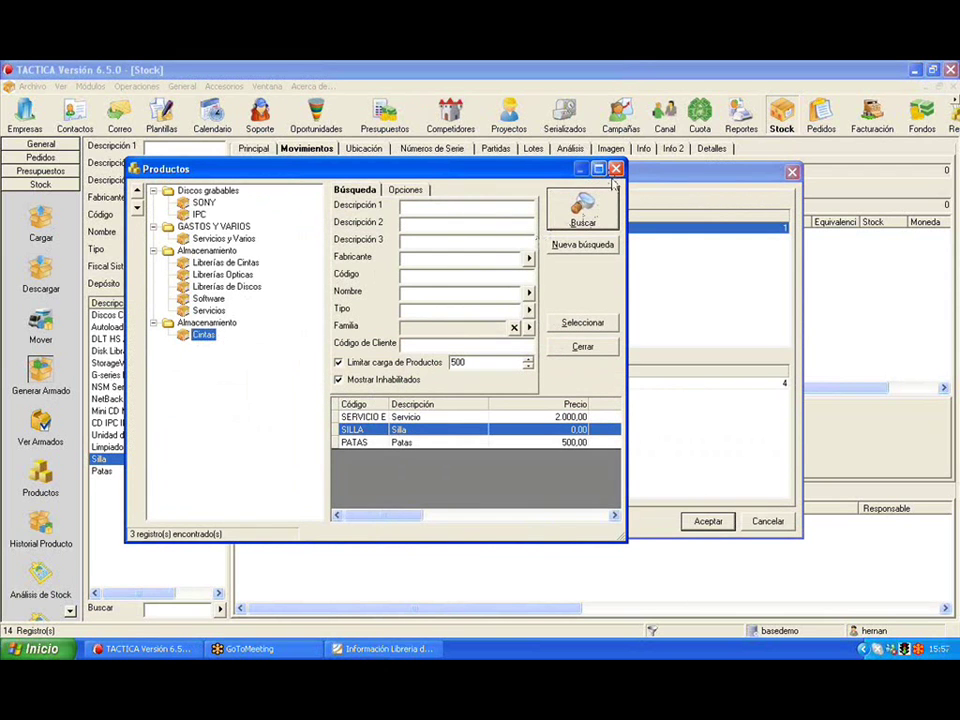
pyautogui.click(613, 169)
pyautogui.moveTo(609, 180); pyautogui.dragTo(484, 147)
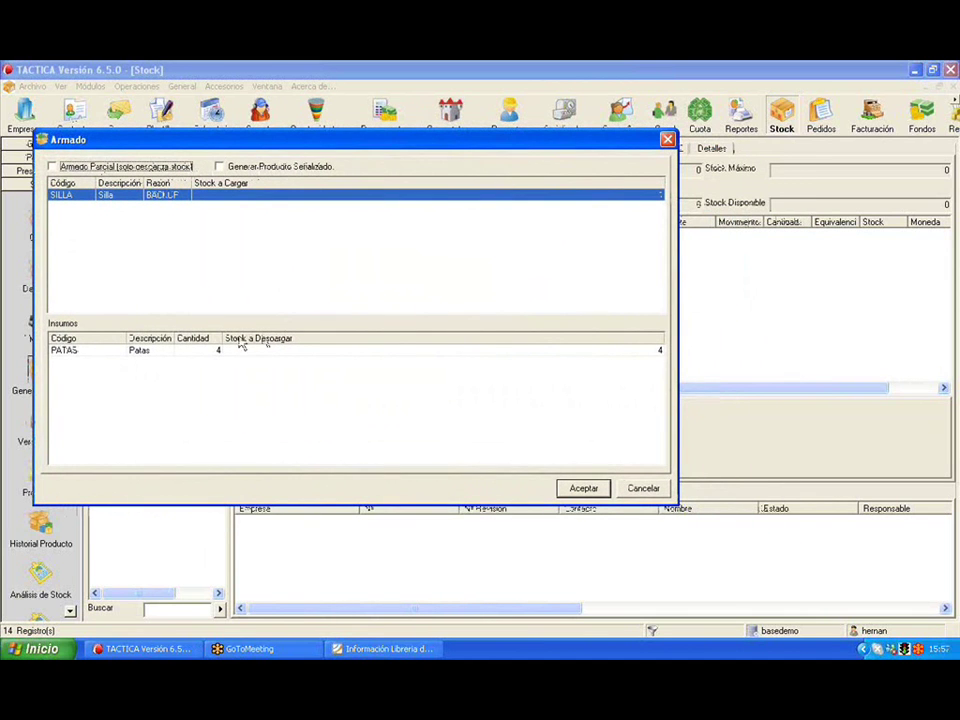
pyautogui.click(226, 351)
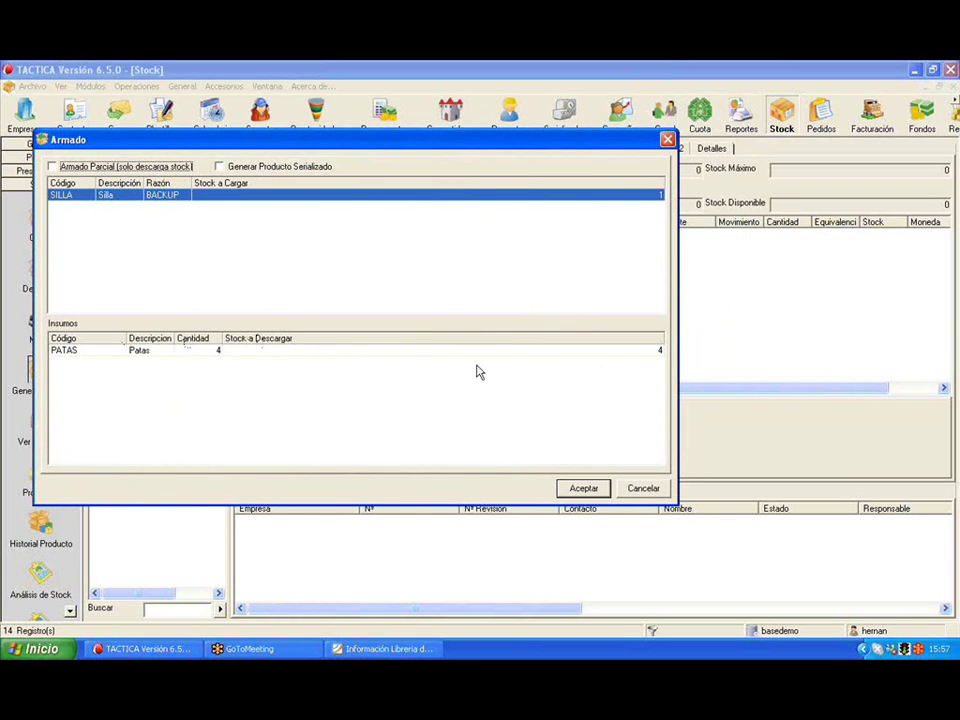
pyautogui.click(582, 490)
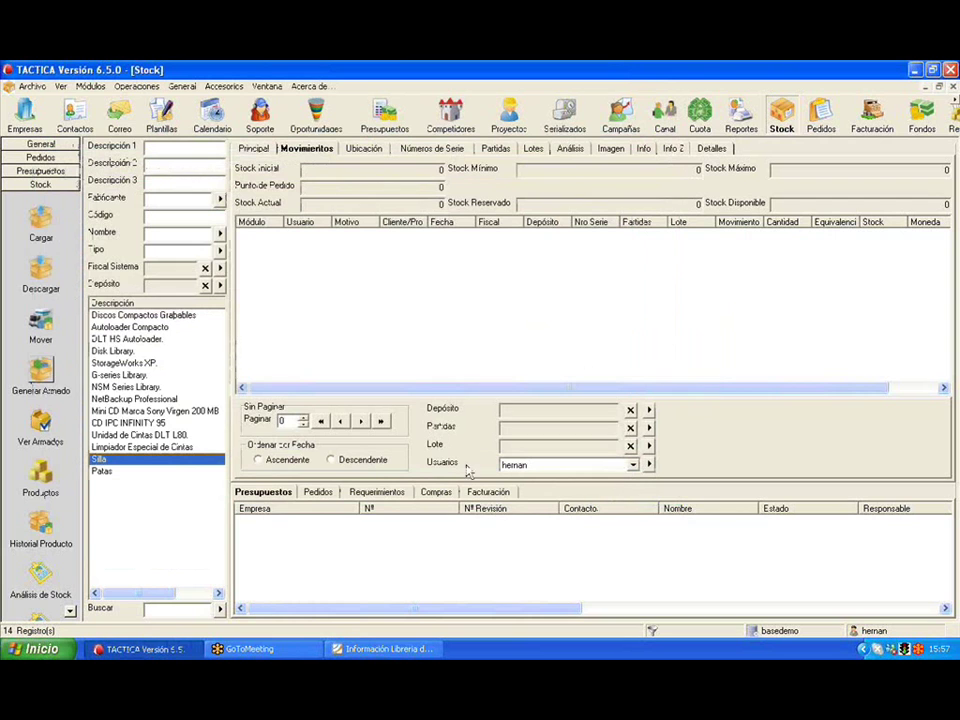
# Review the current stock and the assembly movements of Silla and Patas.
pyautogui.click(172, 462)
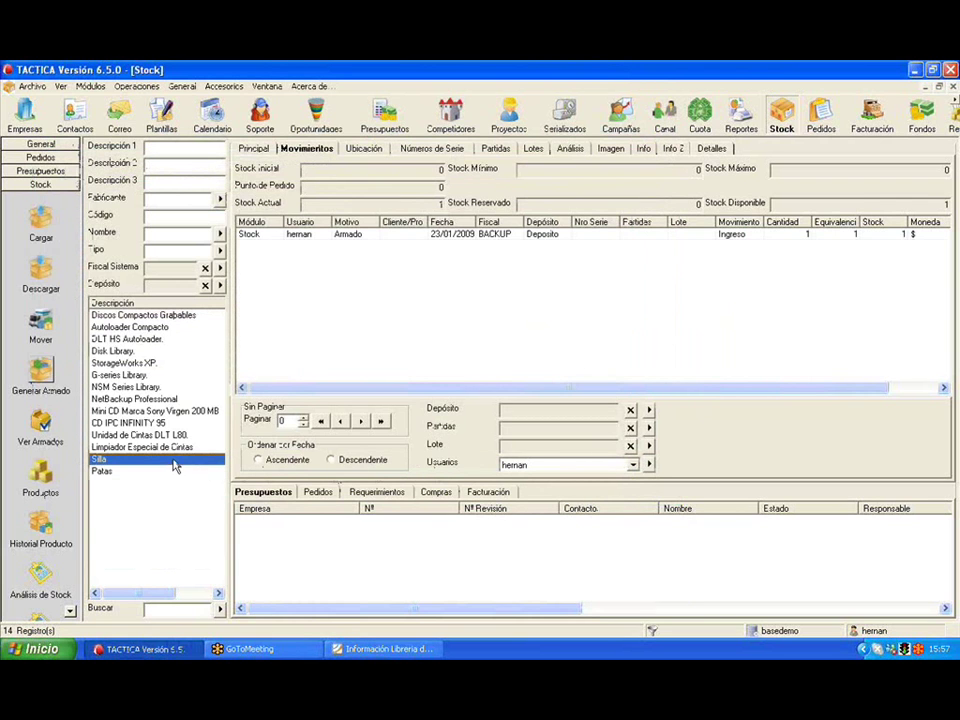
pyautogui.doubleClick(440, 203)
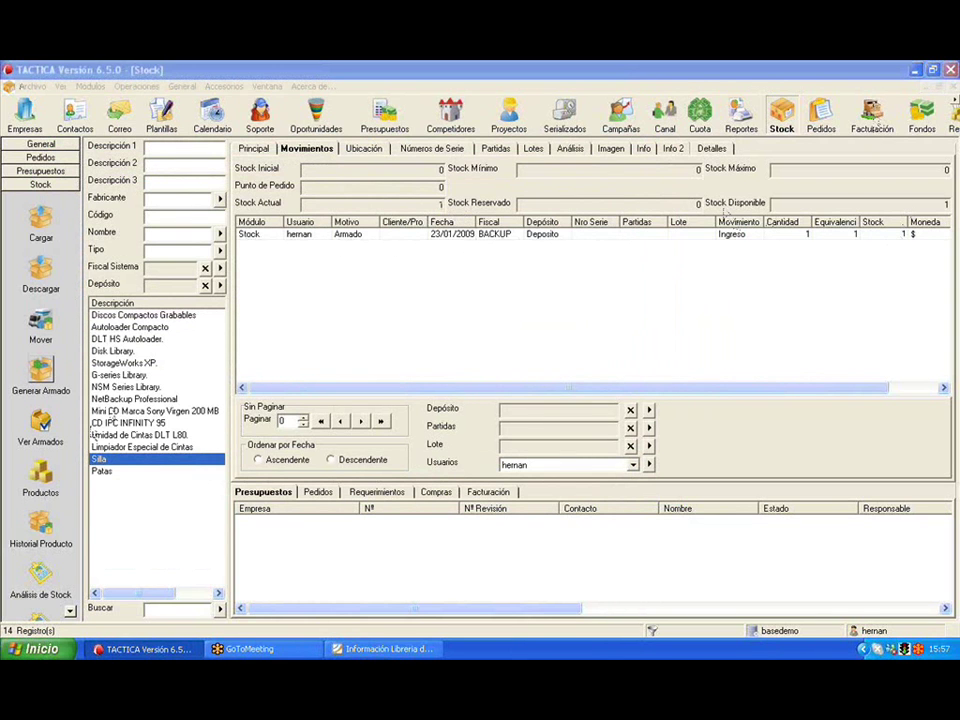
pyautogui.press('Down')
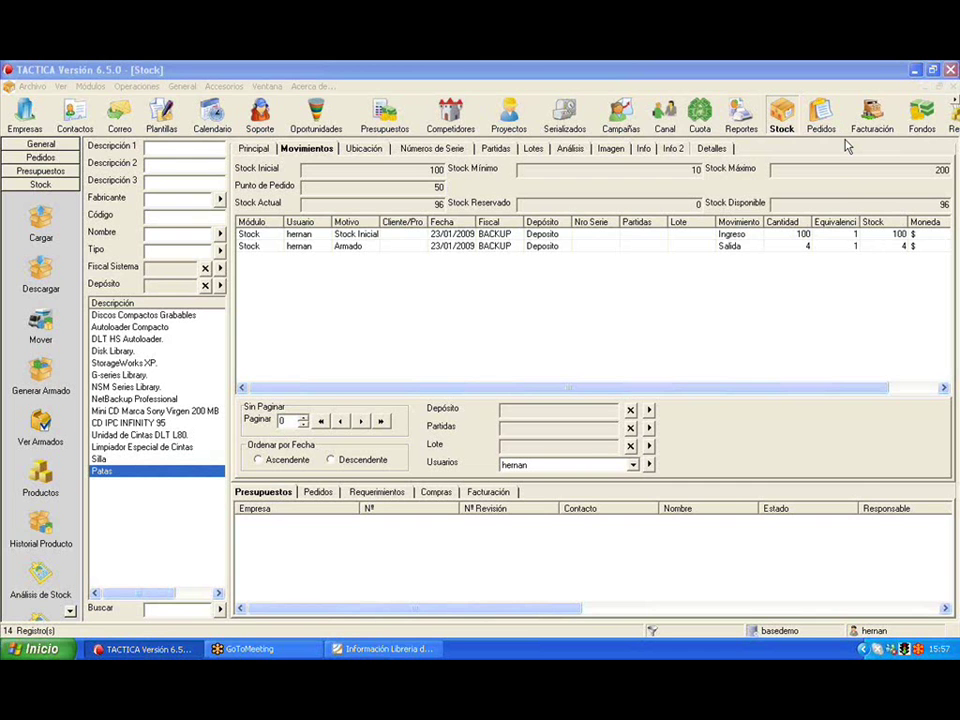
# Switch to the Presupuestos module, open the product catalogue and list the Cintas family.
pyautogui.click(384, 115)
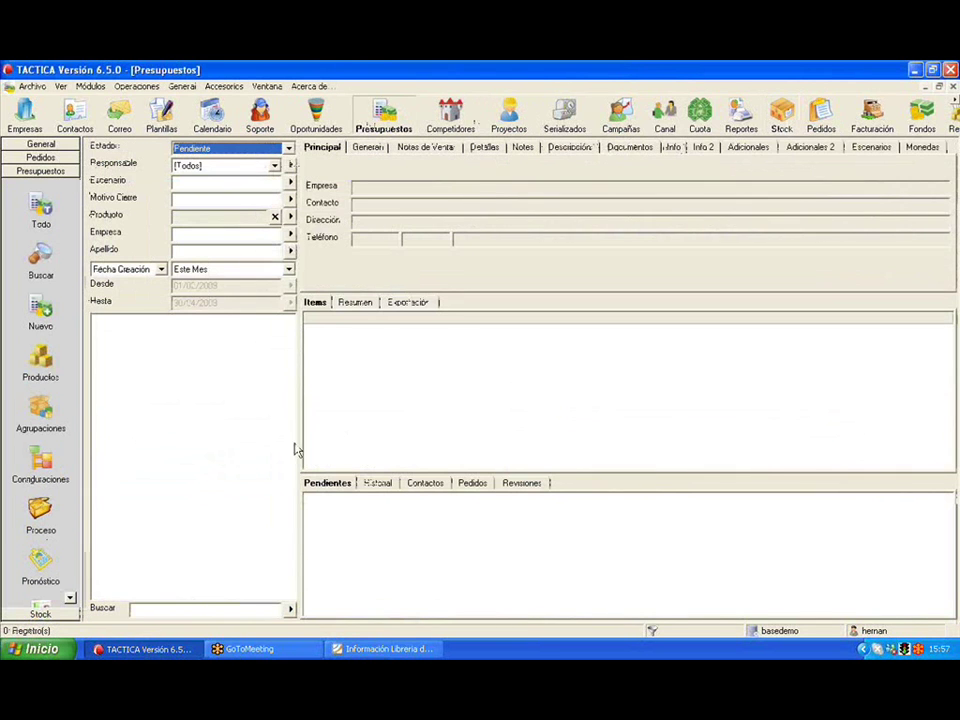
pyautogui.click(52, 372)
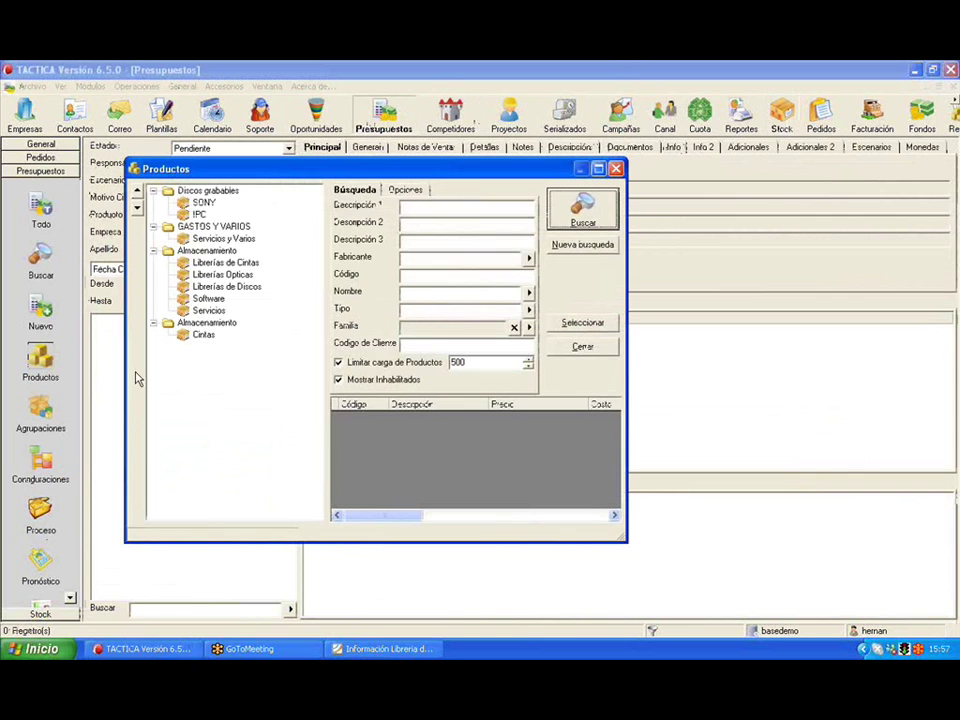
pyautogui.click(222, 287)
pyautogui.click(212, 311)
pyautogui.click(210, 337)
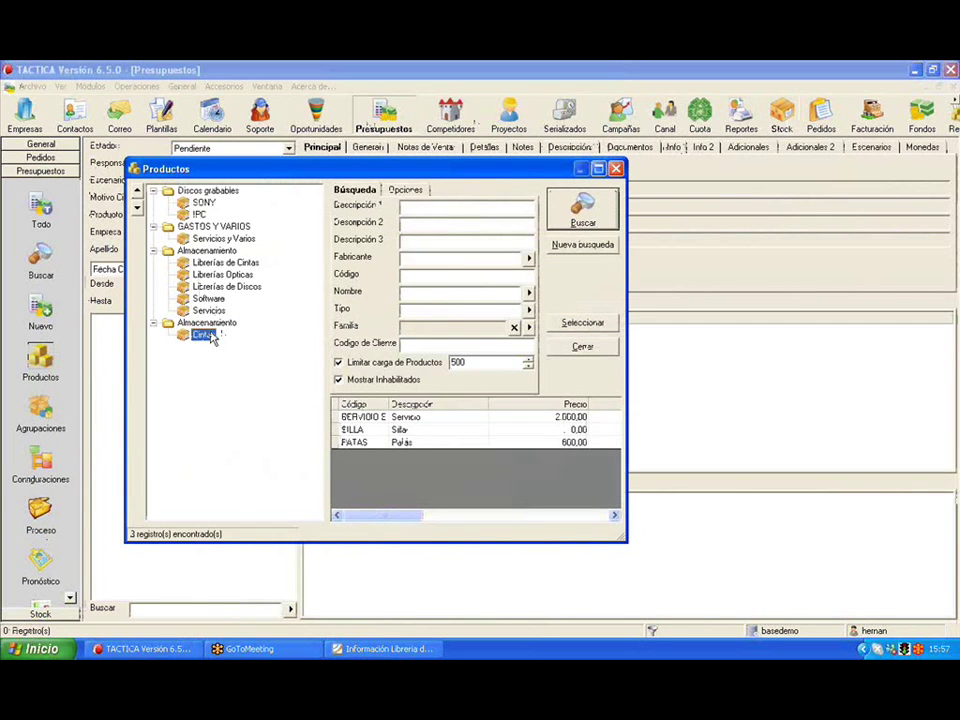
pyautogui.click(439, 418)
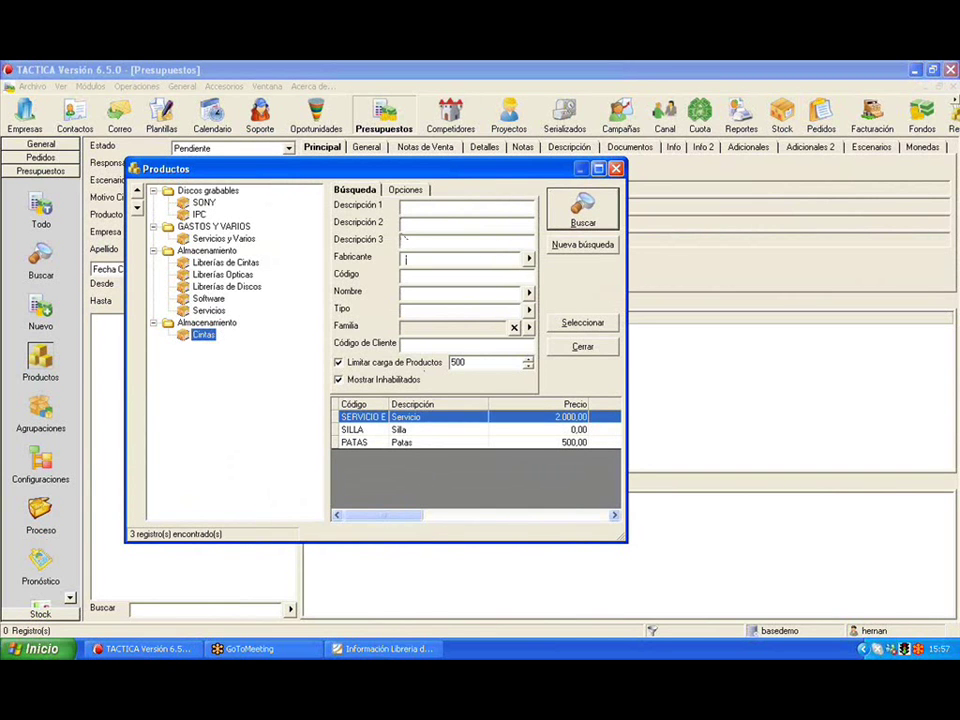
# Start the Modificar Valores wizard and filter the products to modify by the Cintas family.
pyautogui.click(394, 191)
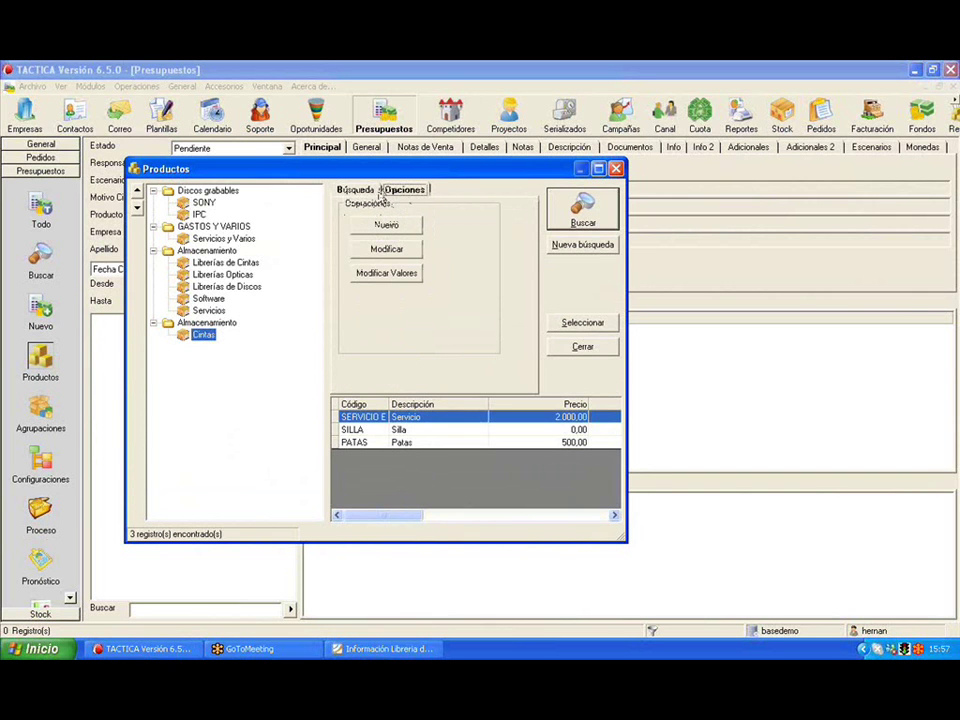
pyautogui.click(396, 273)
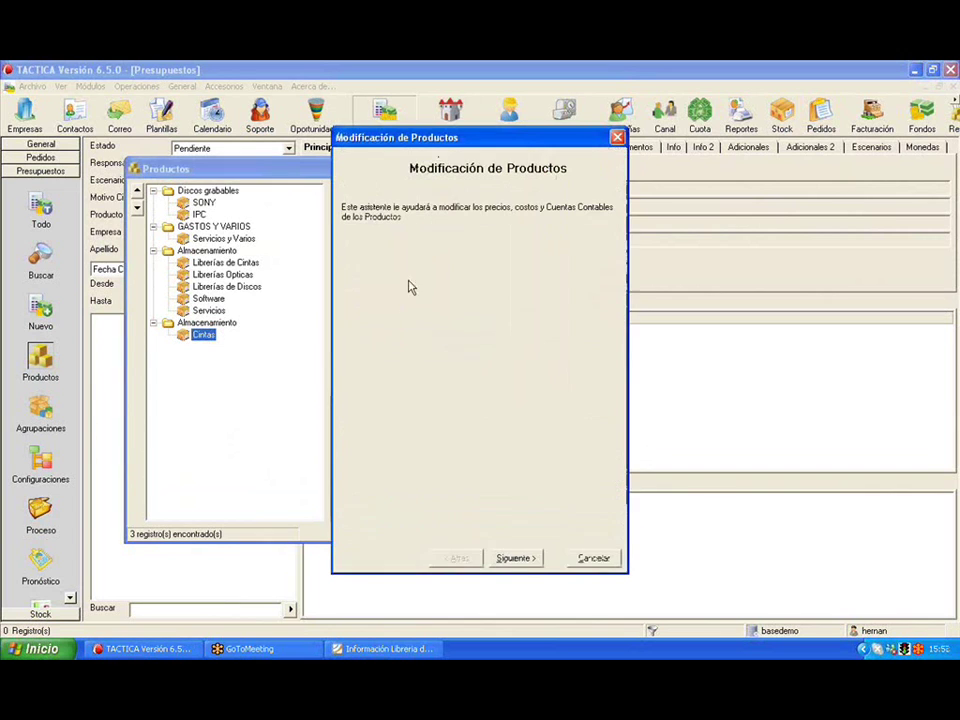
pyautogui.click(516, 558)
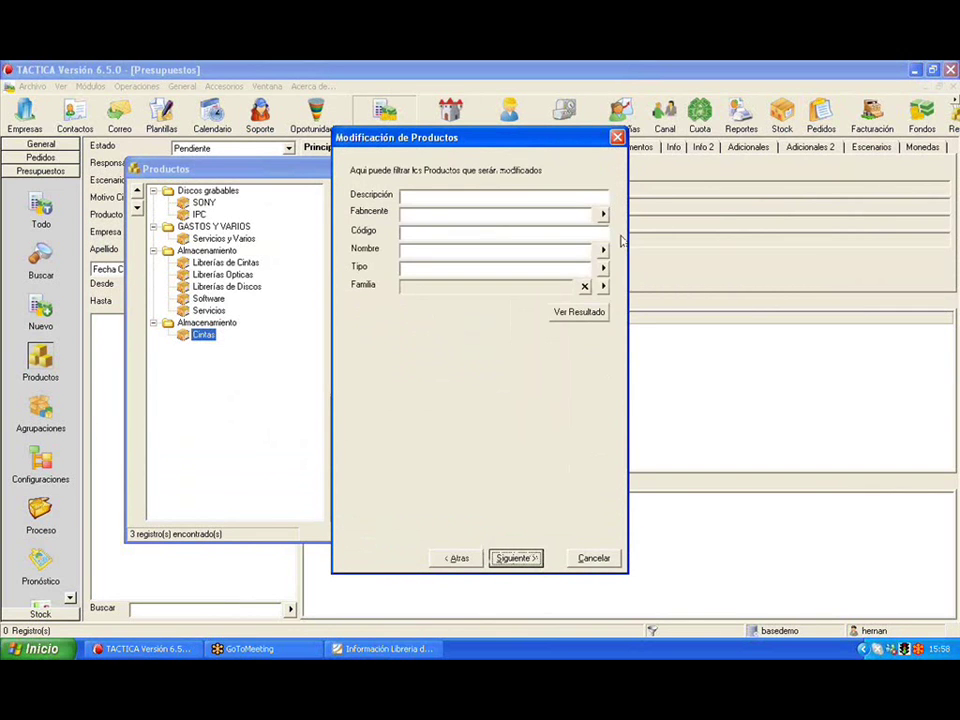
pyautogui.moveTo(552, 131); pyautogui.dragTo(513, 133)
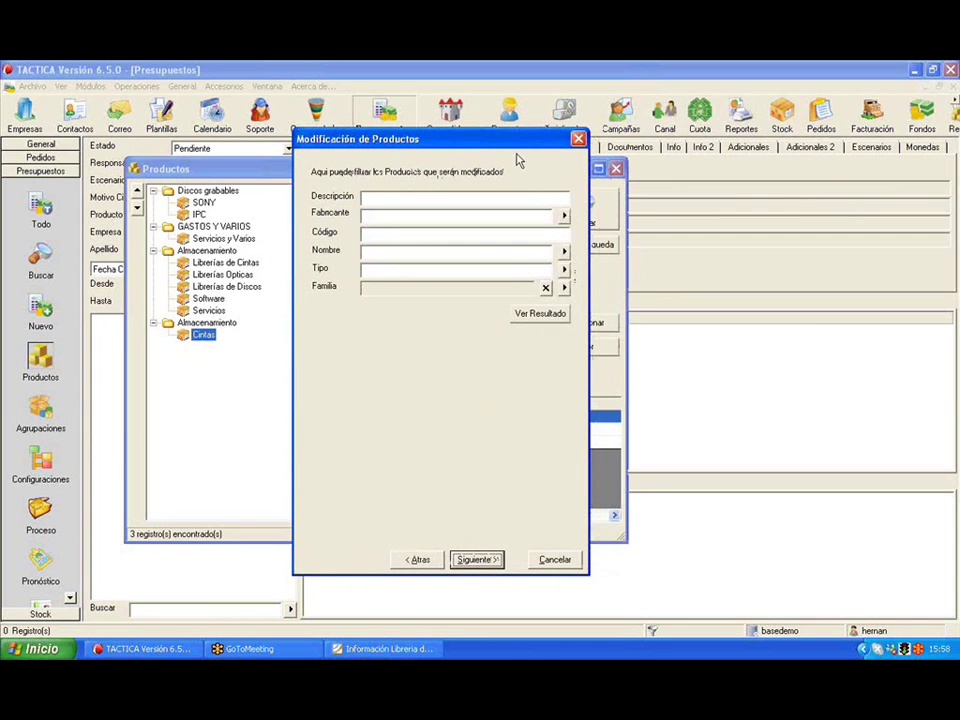
pyautogui.click(563, 287)
pyautogui.moveTo(651, 122); pyautogui.dragTo(512, 129)
pyautogui.click(519, 291)
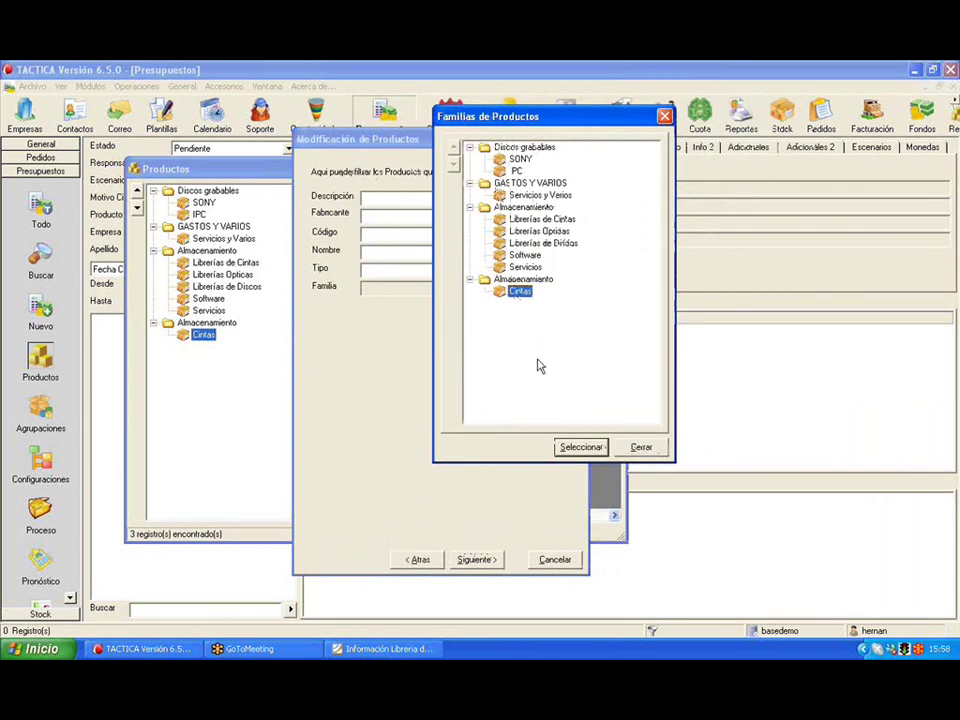
pyautogui.click(572, 447)
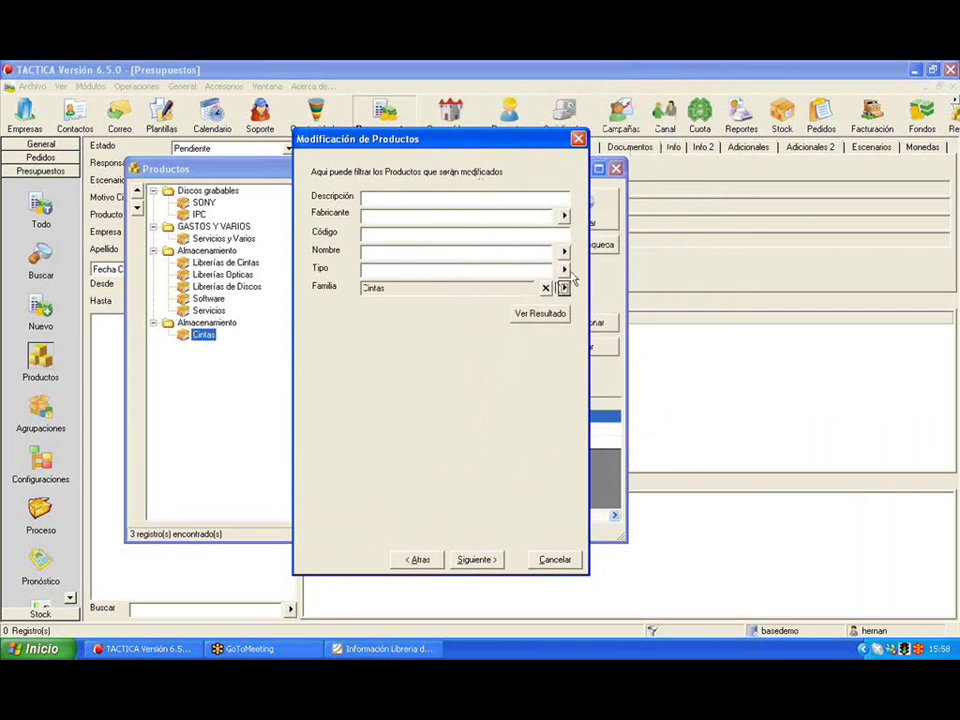
# Preview the products matched by the wizard's family filter and close the result list.
pyautogui.click(521, 317)
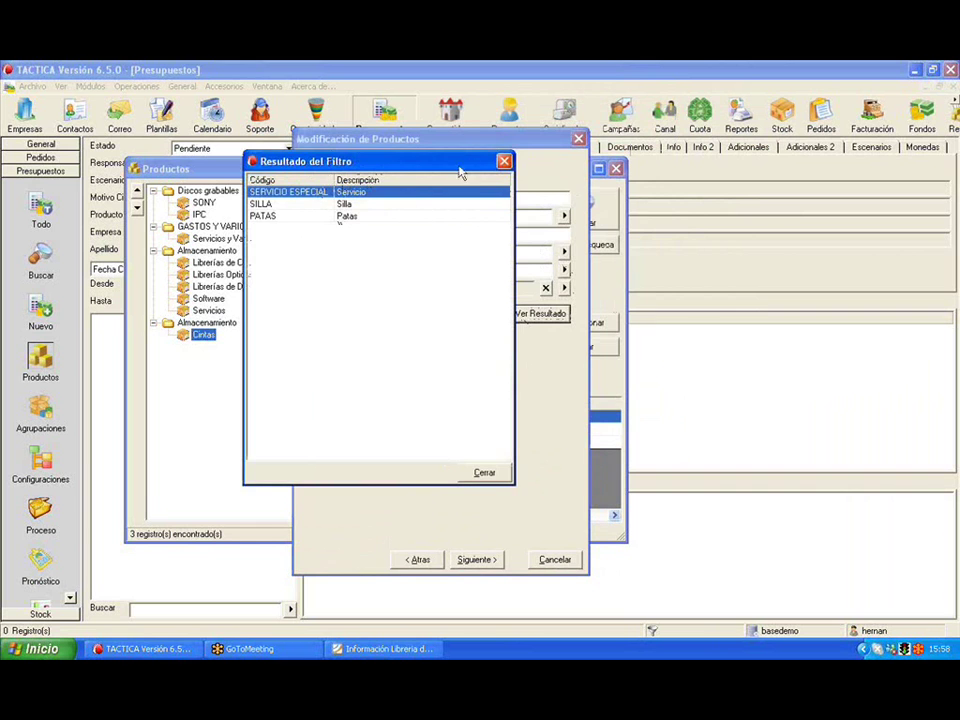
pyautogui.click(504, 161)
pyautogui.click(521, 317)
pyautogui.click(504, 161)
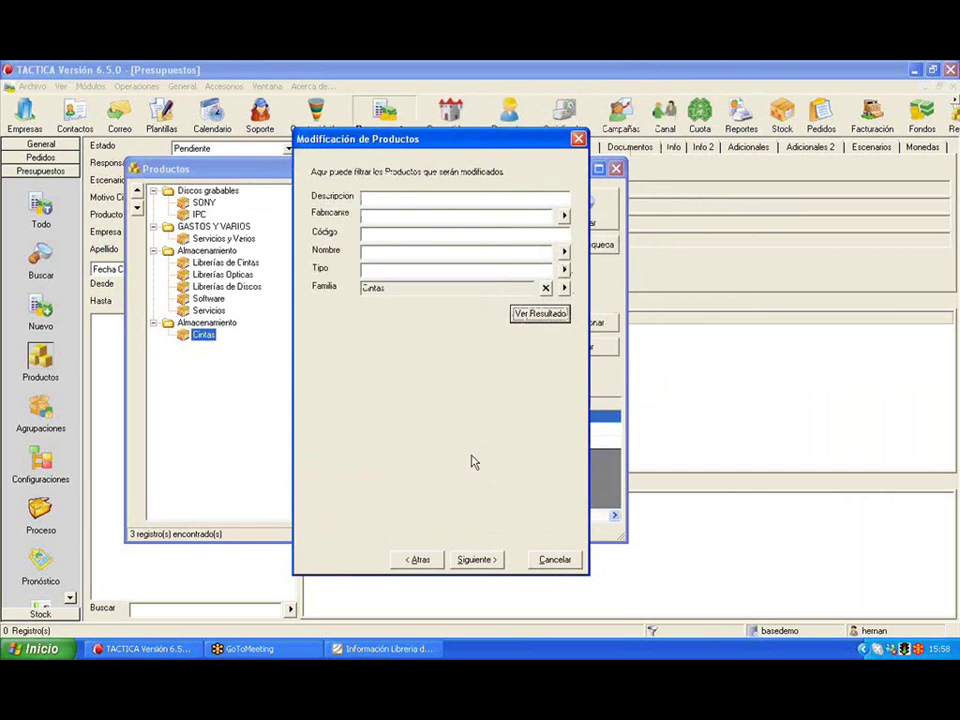
# Examine the wizard's options for modifying prices, costs, price lists, amount or percentage and rounding, then close the wizard without applying it.
pyautogui.click(489, 562)
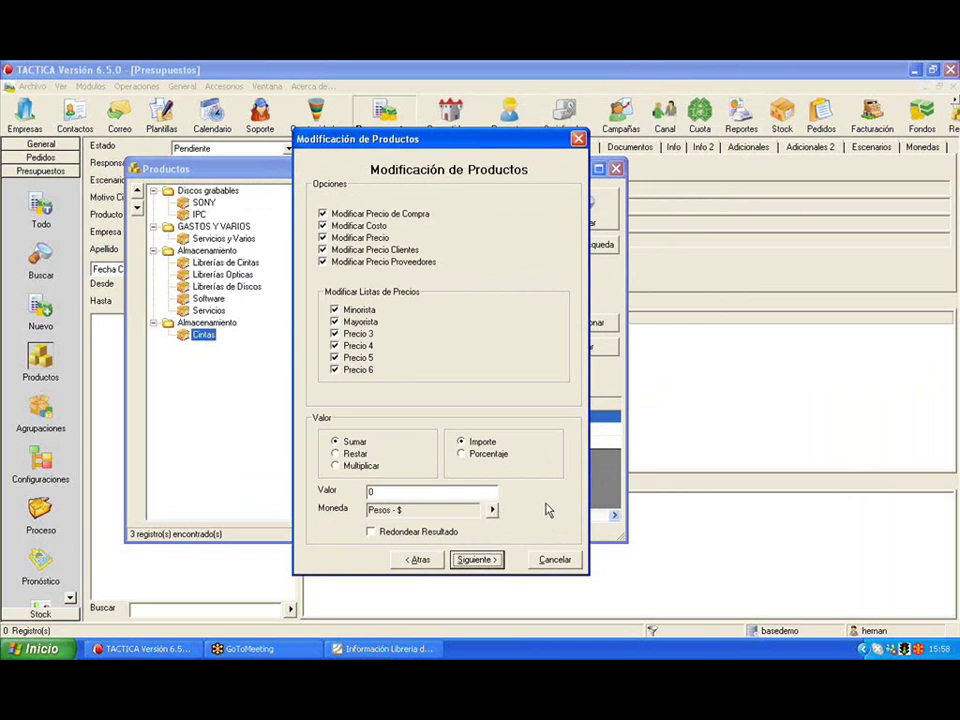
pyautogui.click(708, 253)
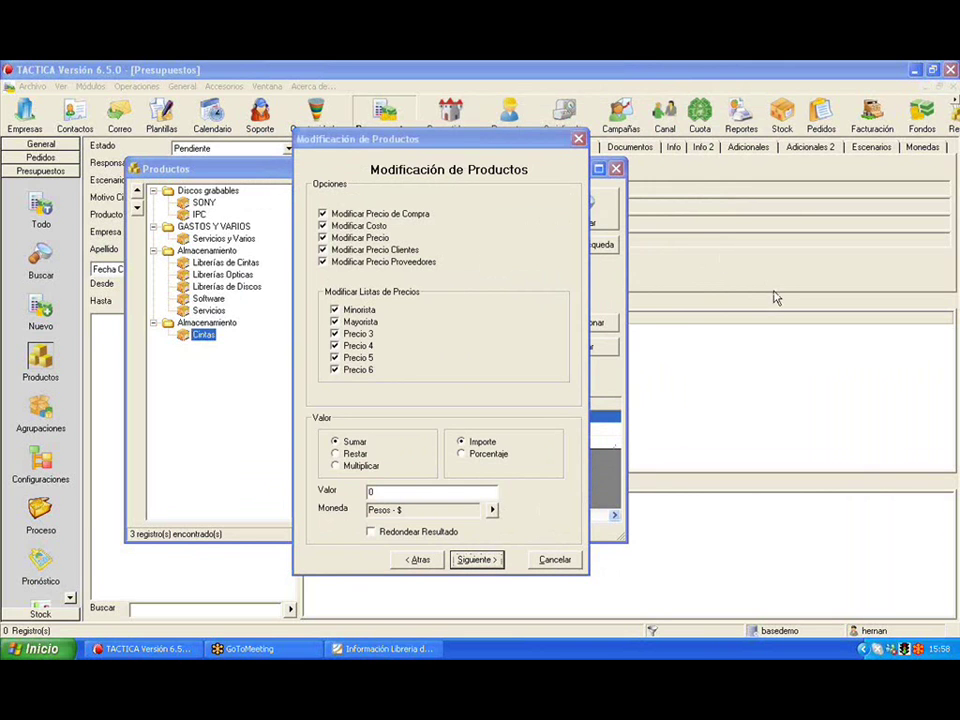
pyautogui.moveTo(442, 212)
pyautogui.mouseDown()
pyautogui.moveTo(322, 212)
pyautogui.moveTo(388, 226)
pyautogui.mouseUp()
pyautogui.moveTo(322, 238)
pyautogui.mouseDown()
pyautogui.moveTo(394, 238)
pyautogui.moveTo(400, 249)
pyautogui.moveTo(322, 250)
pyautogui.mouseUp()
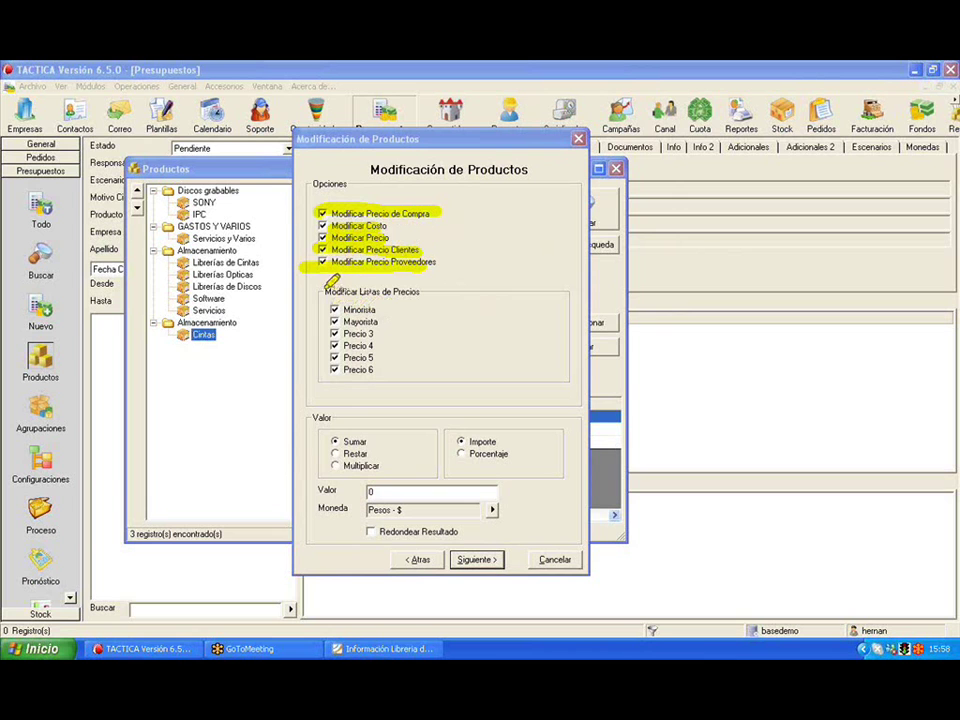
pyautogui.moveTo(372, 355)
pyautogui.mouseDown()
pyautogui.moveTo(378, 362)
pyautogui.moveTo(364, 312)
pyautogui.moveTo(377, 345)
pyautogui.moveTo(374, 321)
pyautogui.moveTo(336, 312)
pyautogui.moveTo(380, 313)
pyautogui.mouseUp()
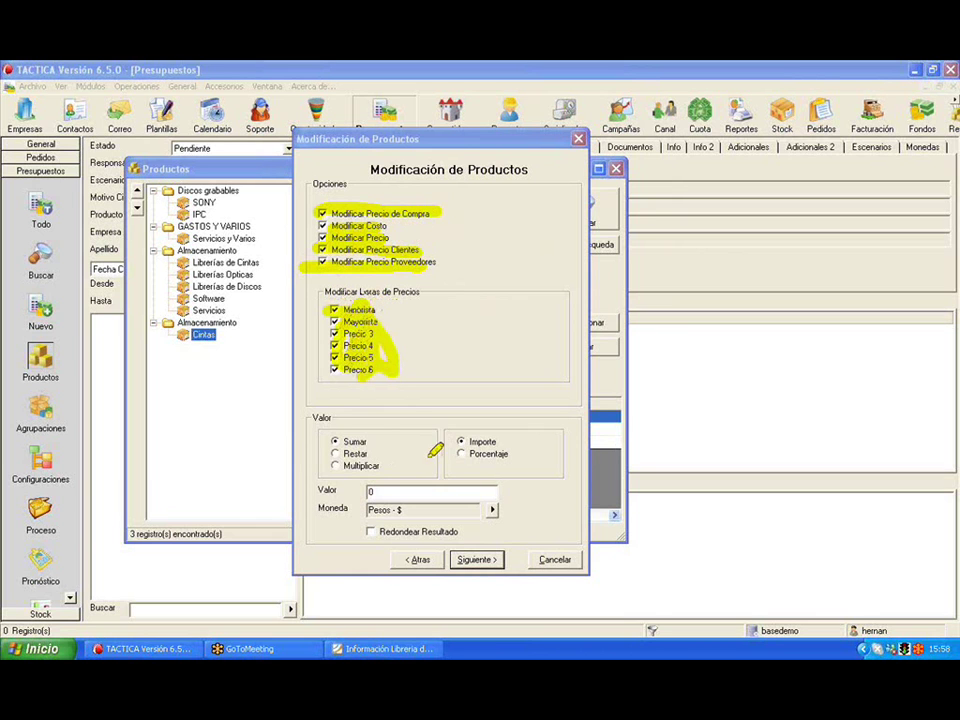
pyautogui.moveTo(461, 435)
pyautogui.mouseDown()
pyautogui.moveTo(510, 444)
pyautogui.moveTo(489, 456)
pyautogui.moveTo(460, 447)
pyautogui.moveTo(525, 440)
pyautogui.moveTo(482, 448)
pyautogui.mouseUp()
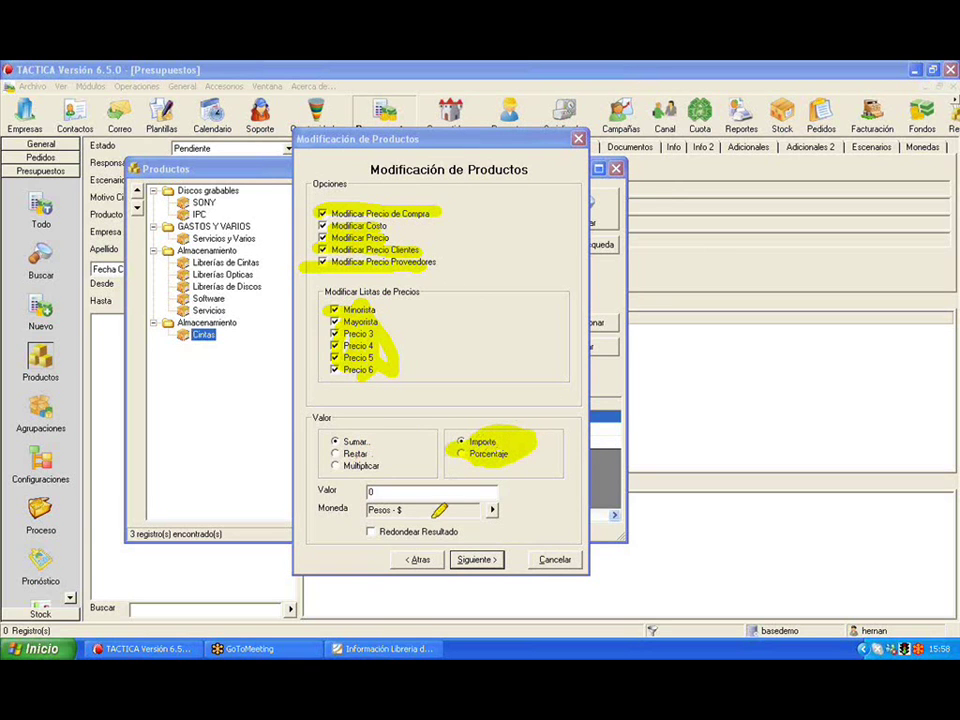
pyautogui.moveTo(455, 531); pyautogui.dragTo(425, 532)
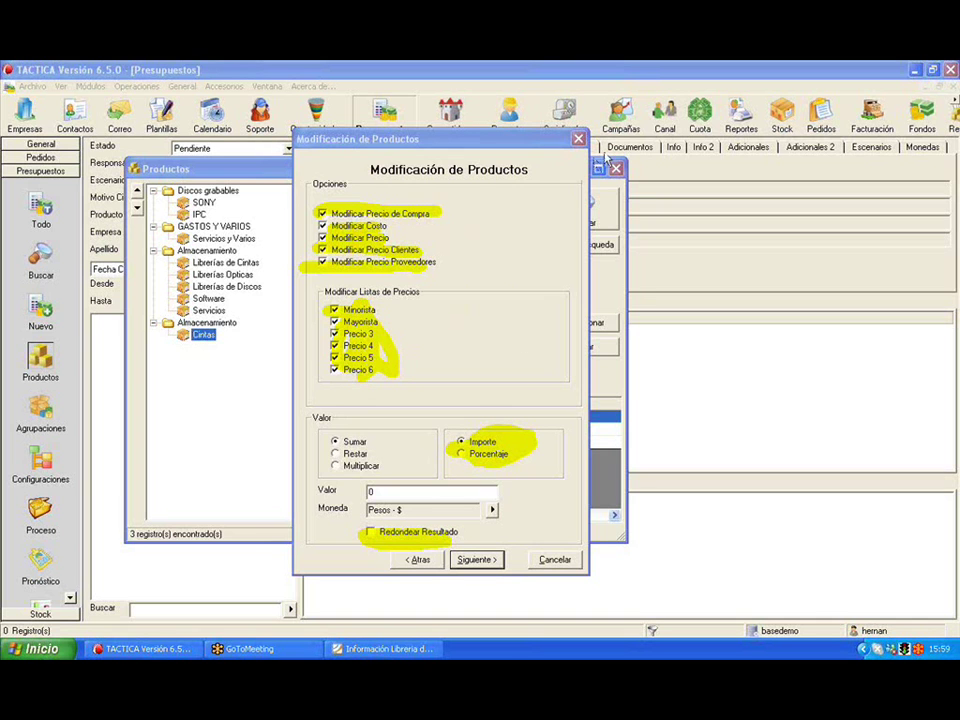
pyautogui.click(579, 139)
pyautogui.click(355, 191)
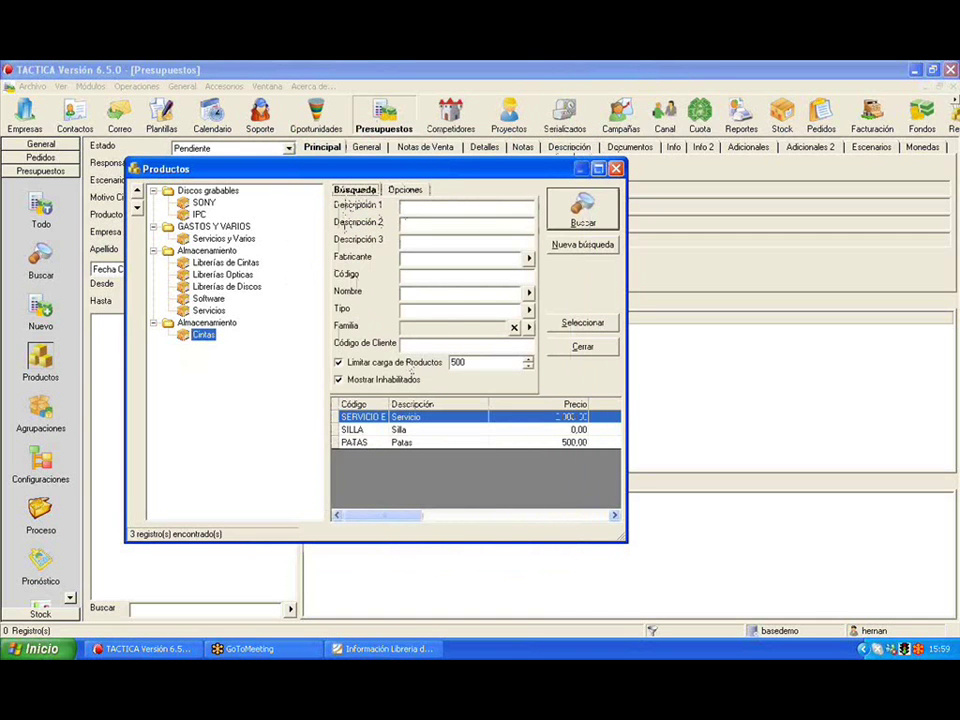
# Open the Silla product from the Cintas family for editing and review its pricing and main data.
pyautogui.click(405, 190)
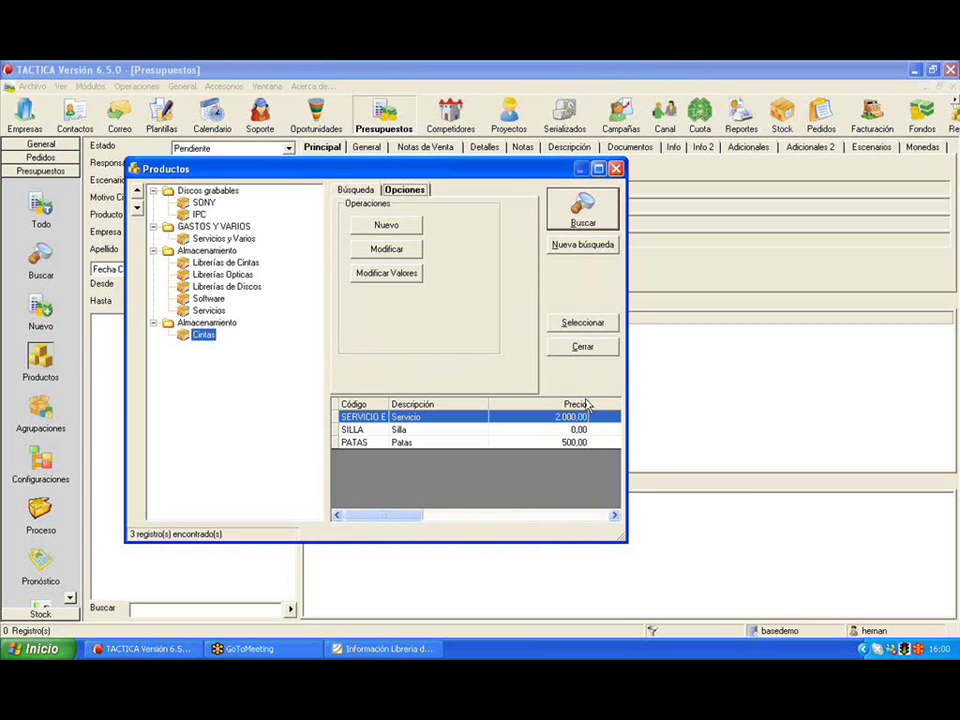
pyautogui.click(418, 431)
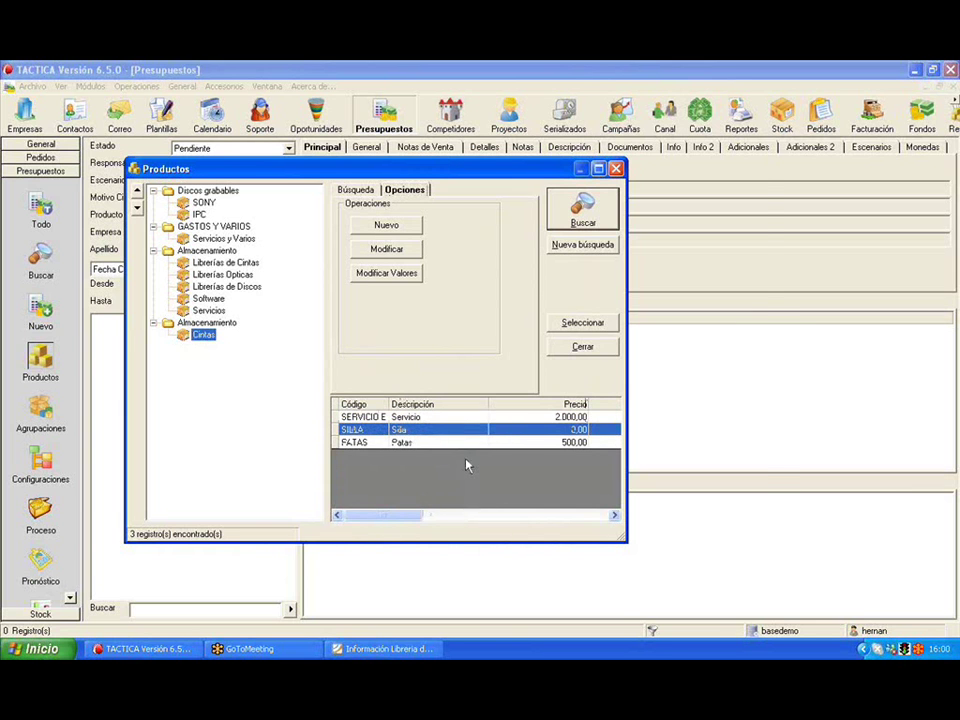
pyautogui.doubleClick(440, 429)
pyautogui.moveTo(507, 163); pyautogui.dragTo(433, 157)
pyautogui.click(190, 183)
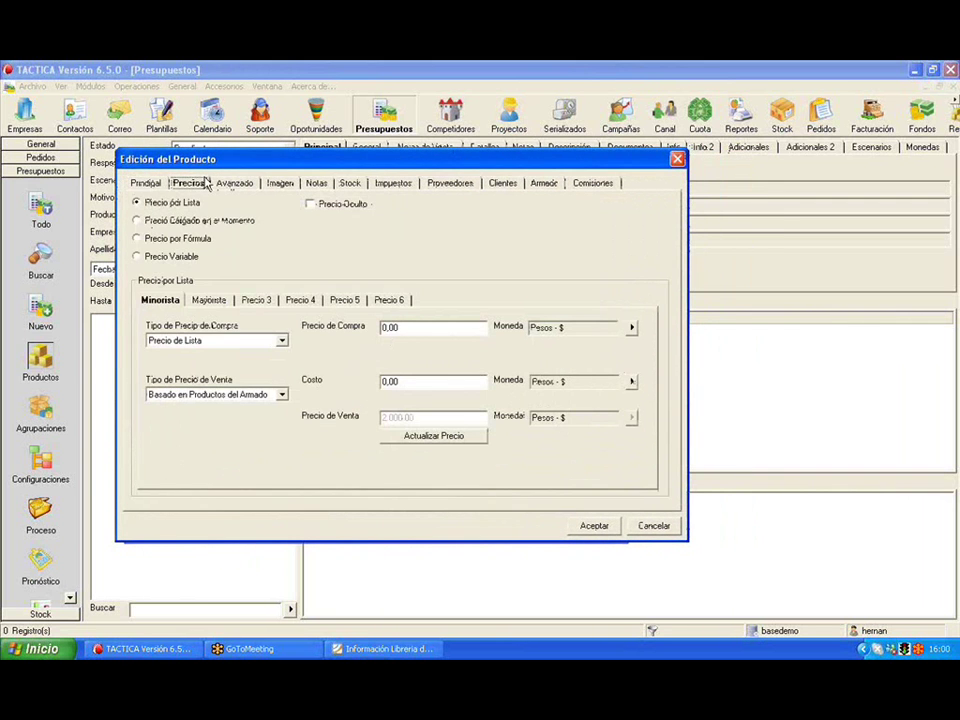
pyautogui.click(145, 183)
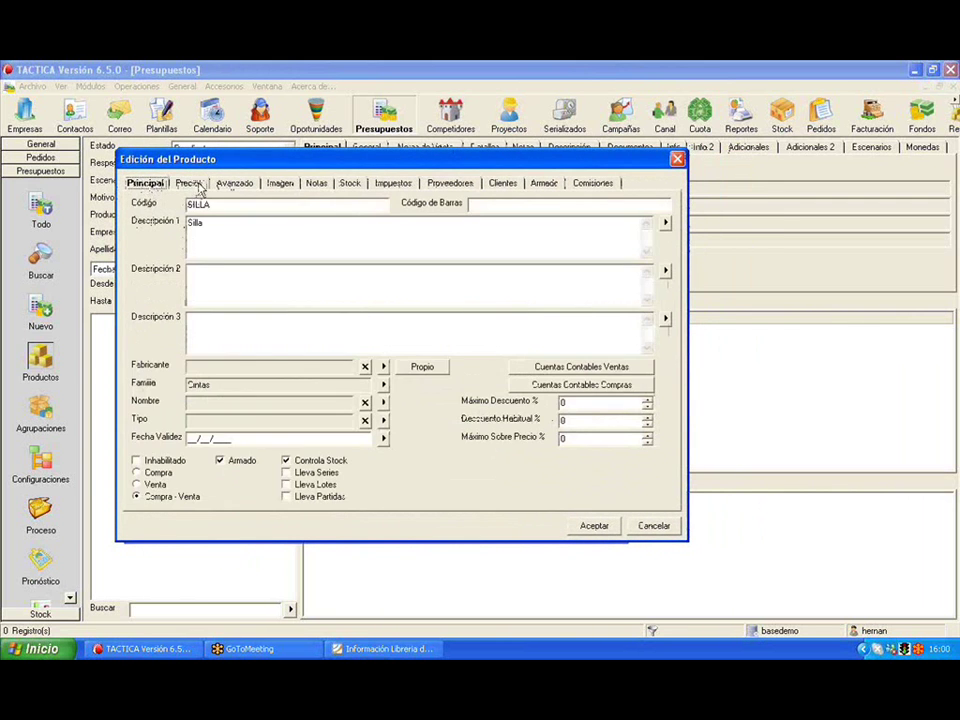
# Add one unit of Patas to the chair's mandatory products, using the Minorista price list.
pyautogui.click(233, 185)
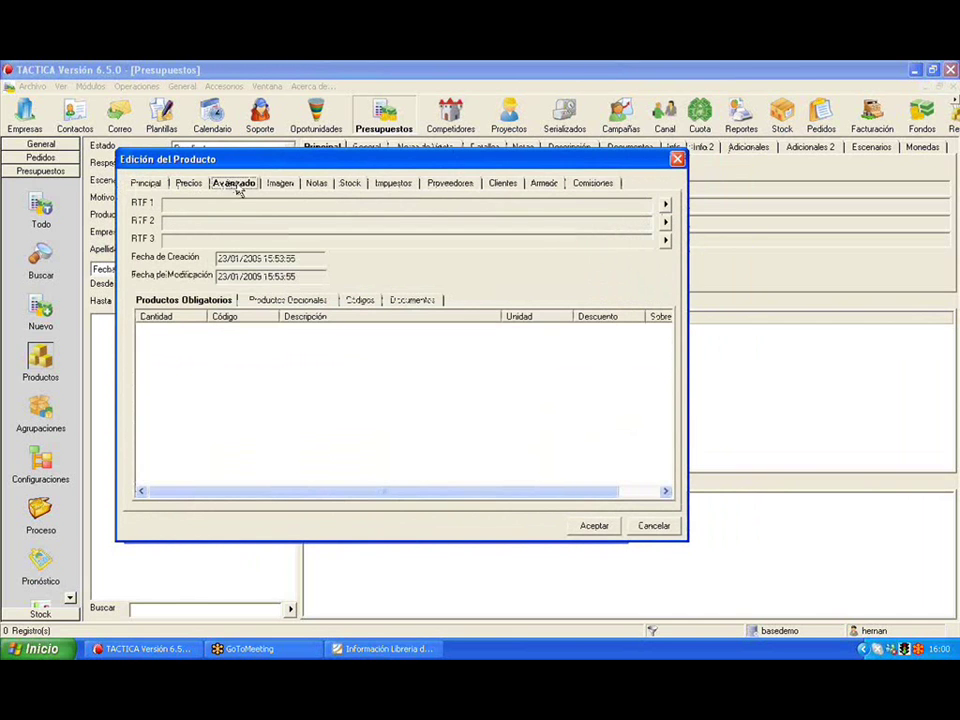
pyautogui.doubleClick(220, 362)
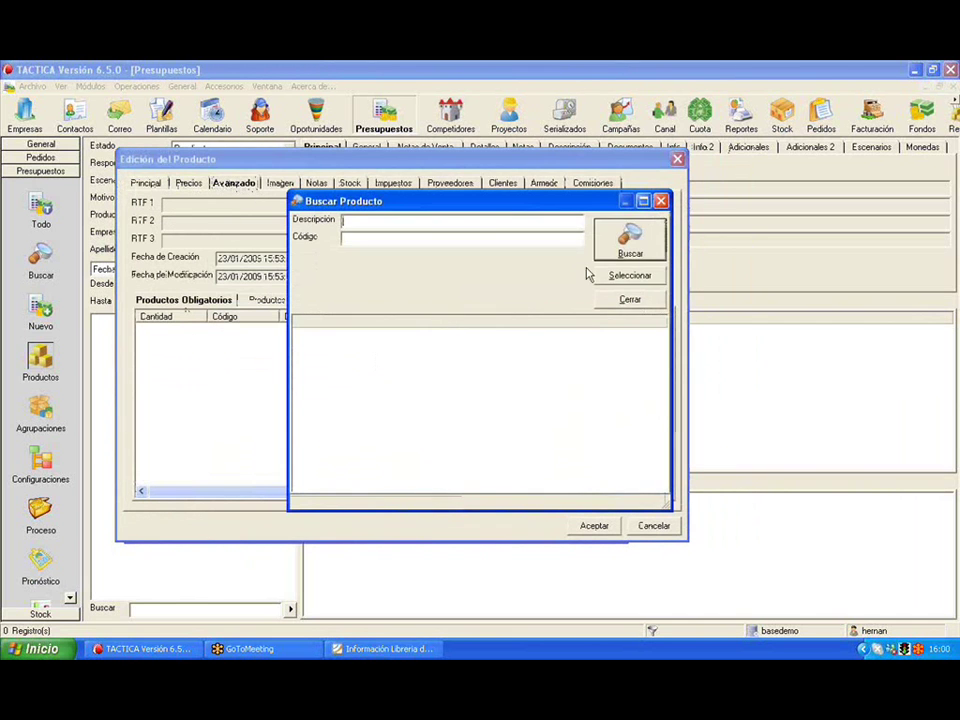
pyautogui.click(630, 240)
pyautogui.scroll(-3, 600, 410)
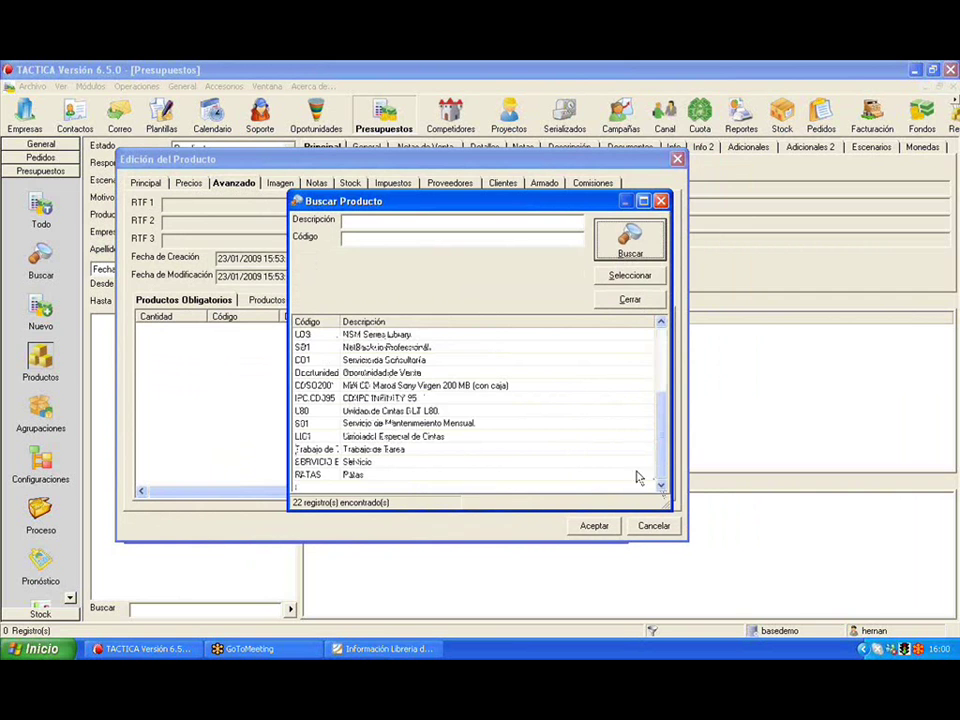
pyautogui.doubleClick(410, 475)
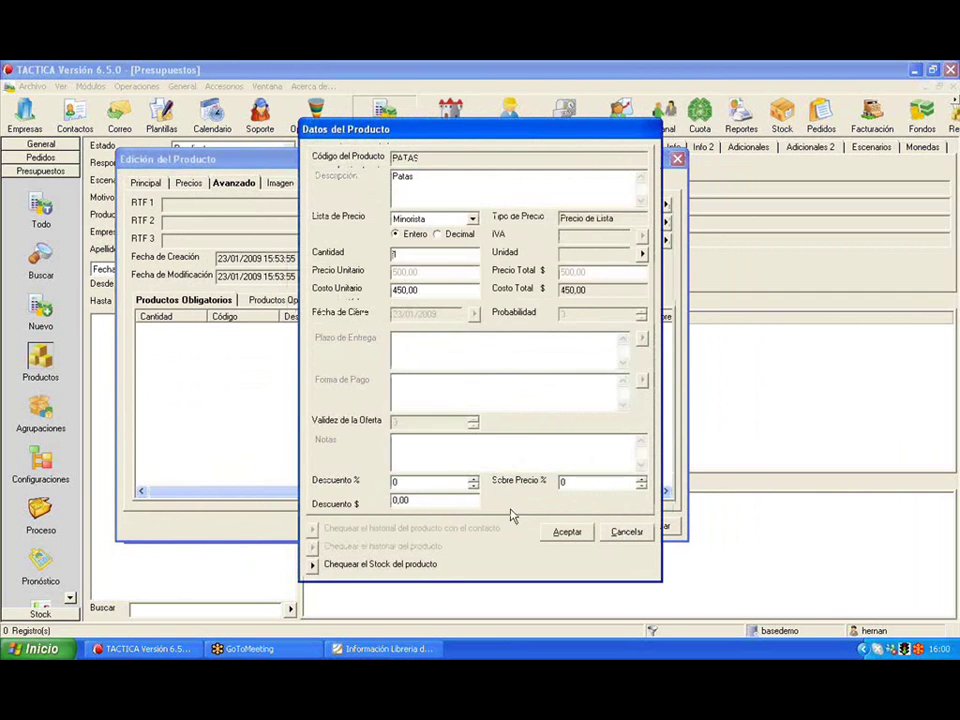
pyautogui.click(563, 531)
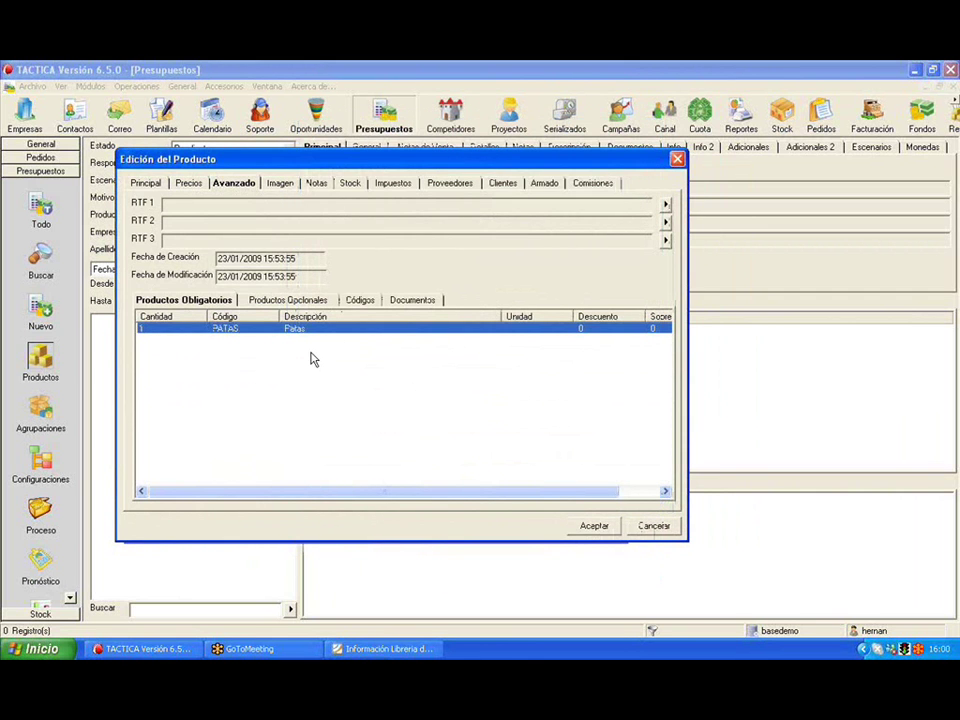
# Set the chair's Minorista sale price type to Basado en Productos Obligatorios and update its price.
pyautogui.click(188, 183)
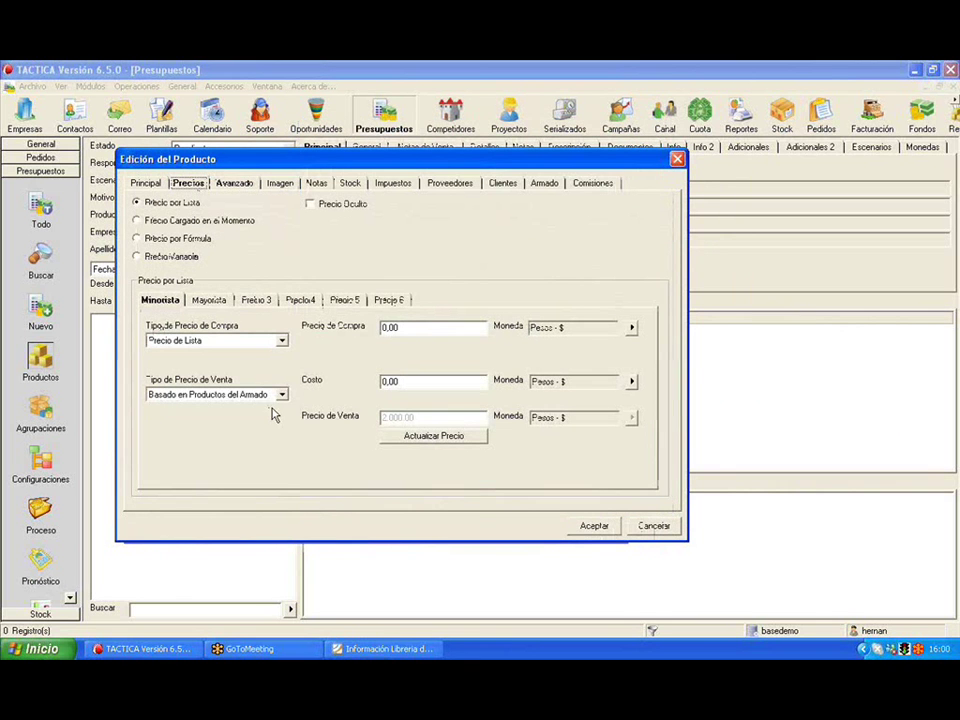
pyautogui.click(281, 395)
pyautogui.click(267, 457)
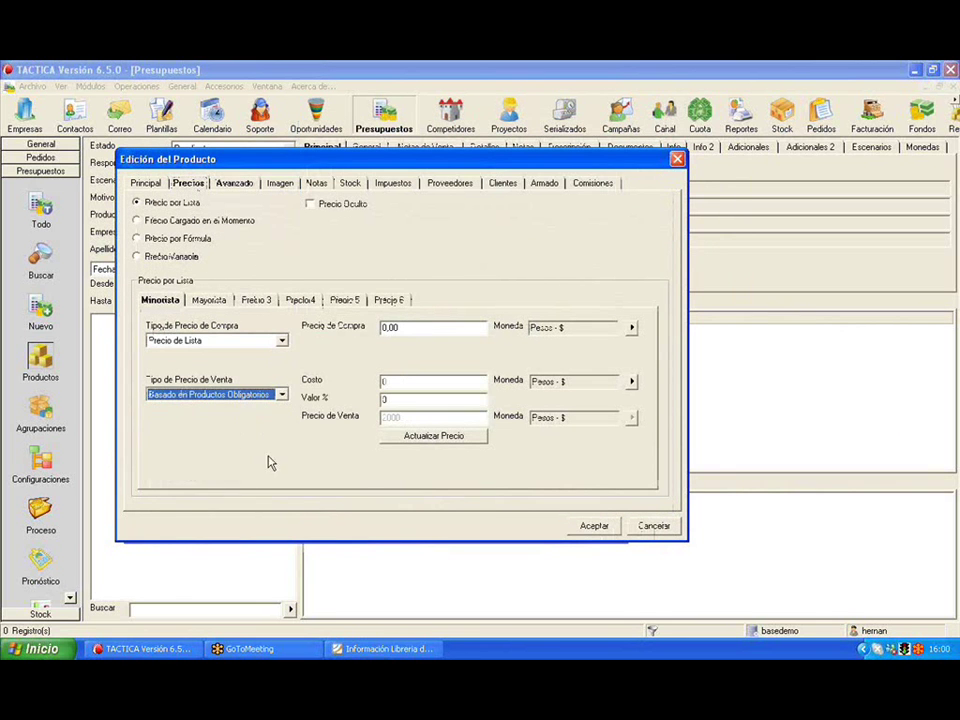
pyautogui.click(410, 441)
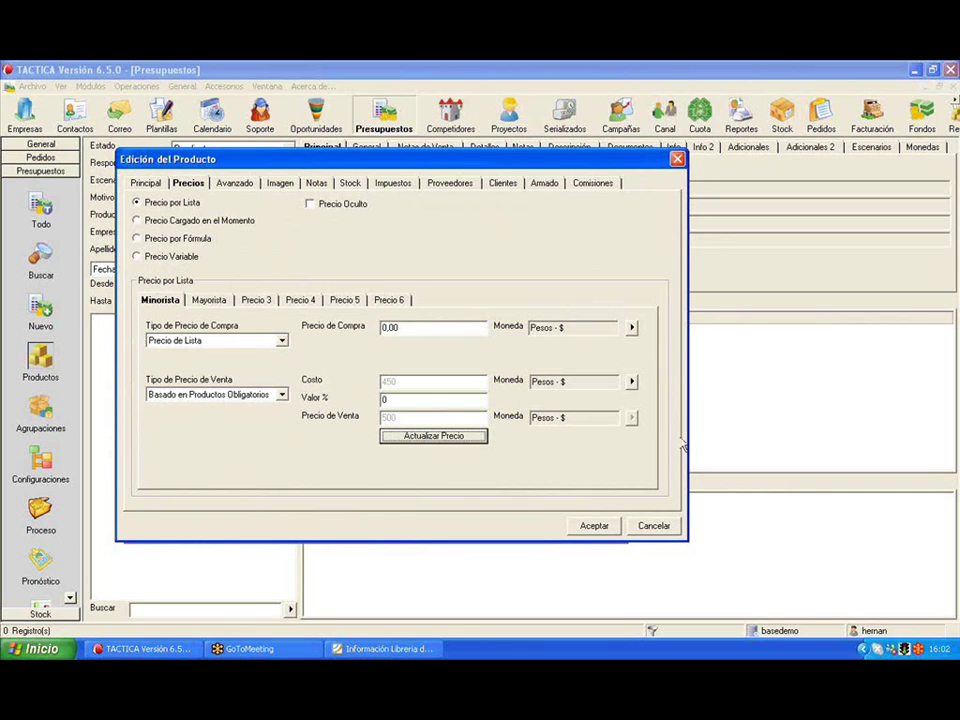
pyautogui.click(735, 121)
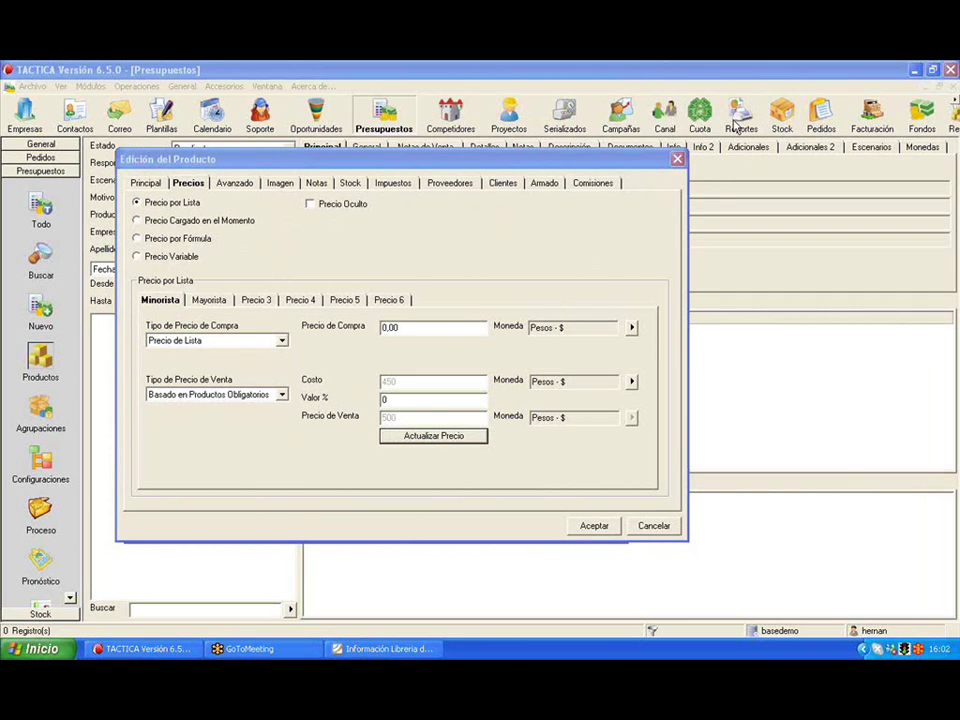